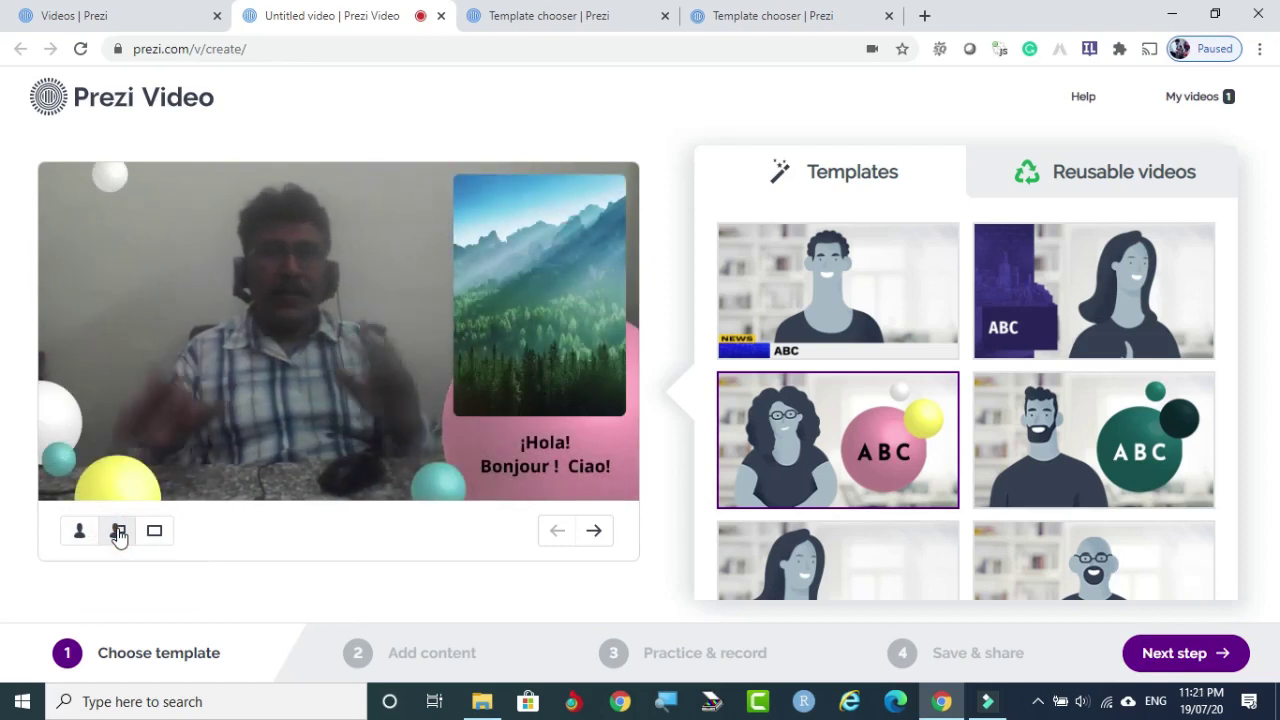
Step: Preview the selected pink-circle template in content-only view and advance through its frames
click(155, 532)
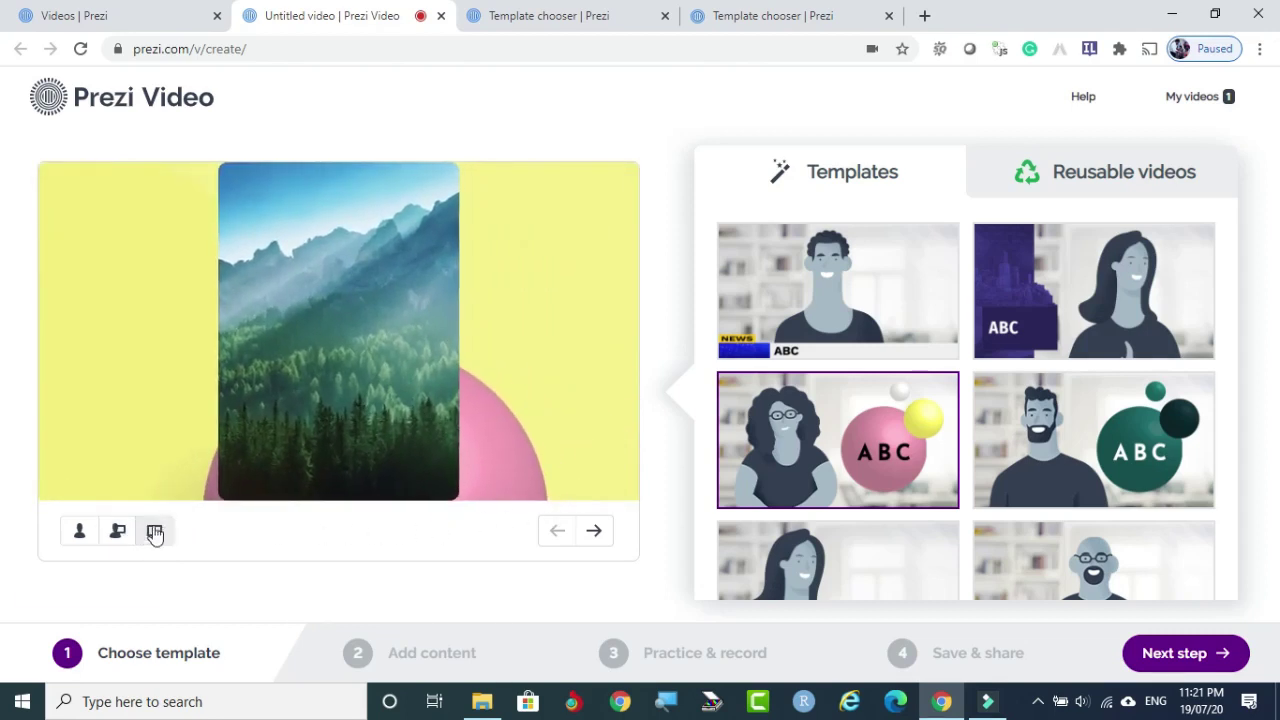
click(595, 538)
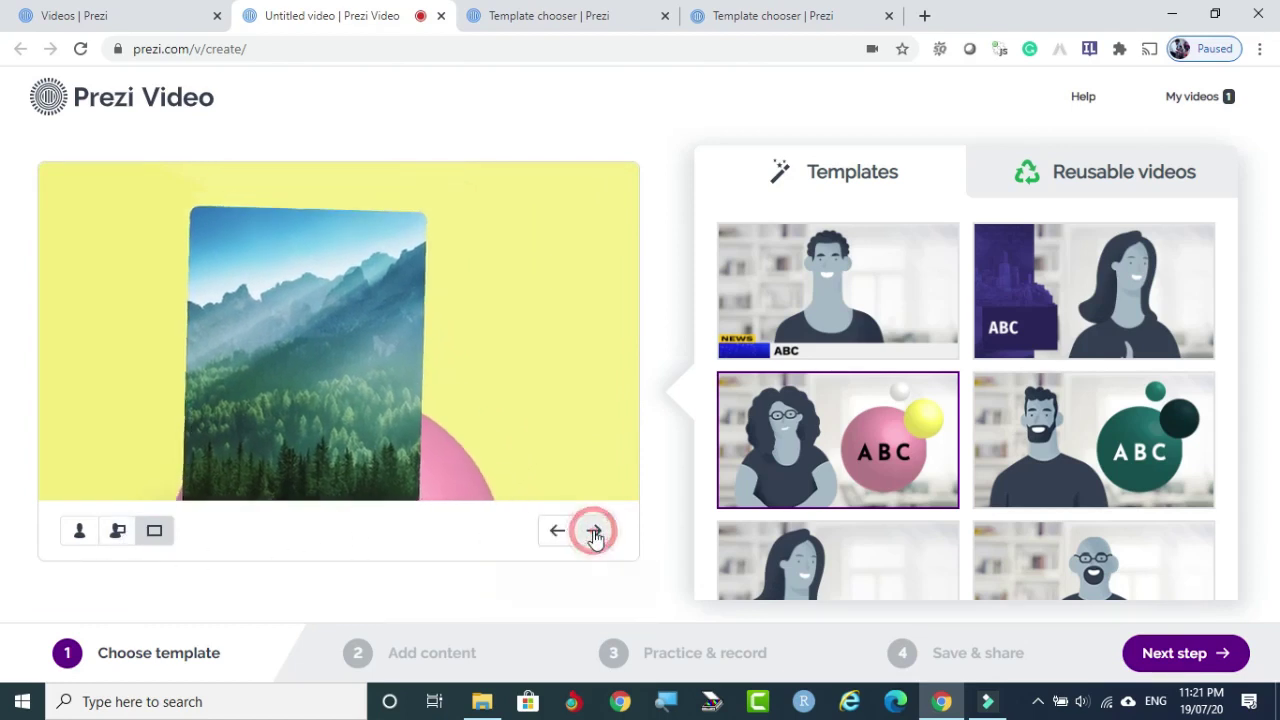
click(594, 536)
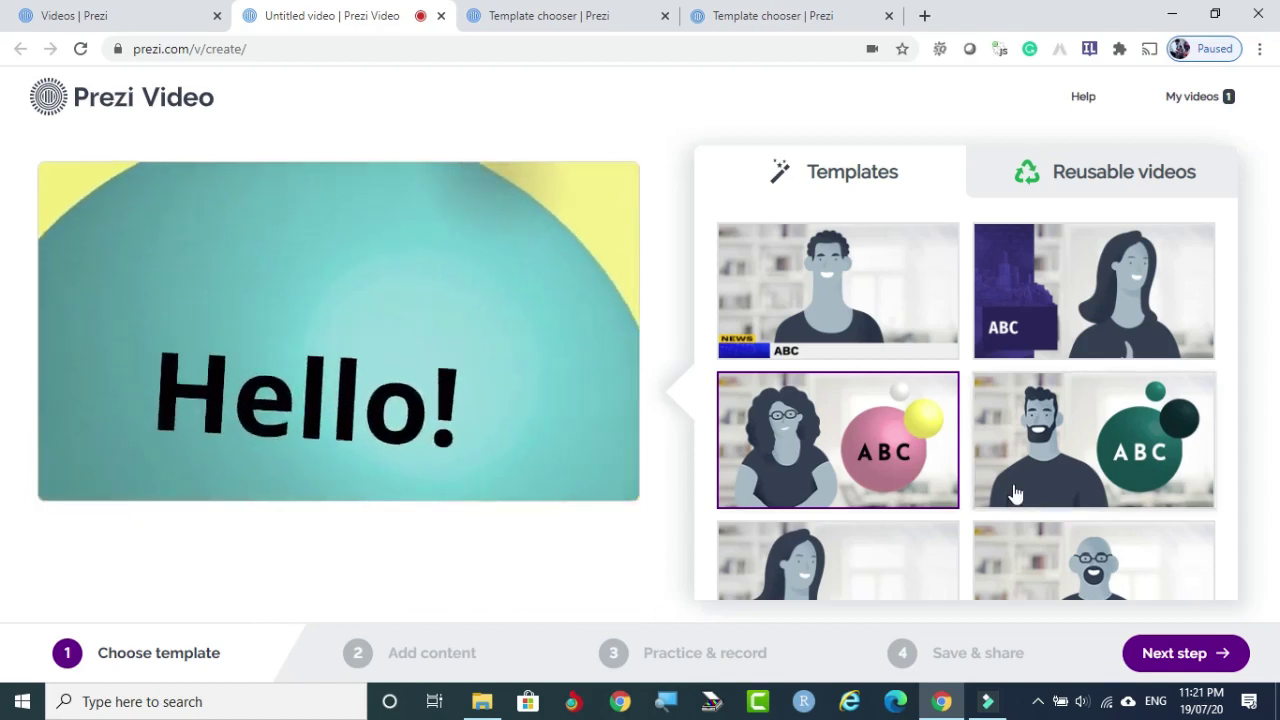
Step: Browse the recommended reusable videos, open the details of "Signs of a stroke", and return to the Videos dashboard
click(1113, 179)
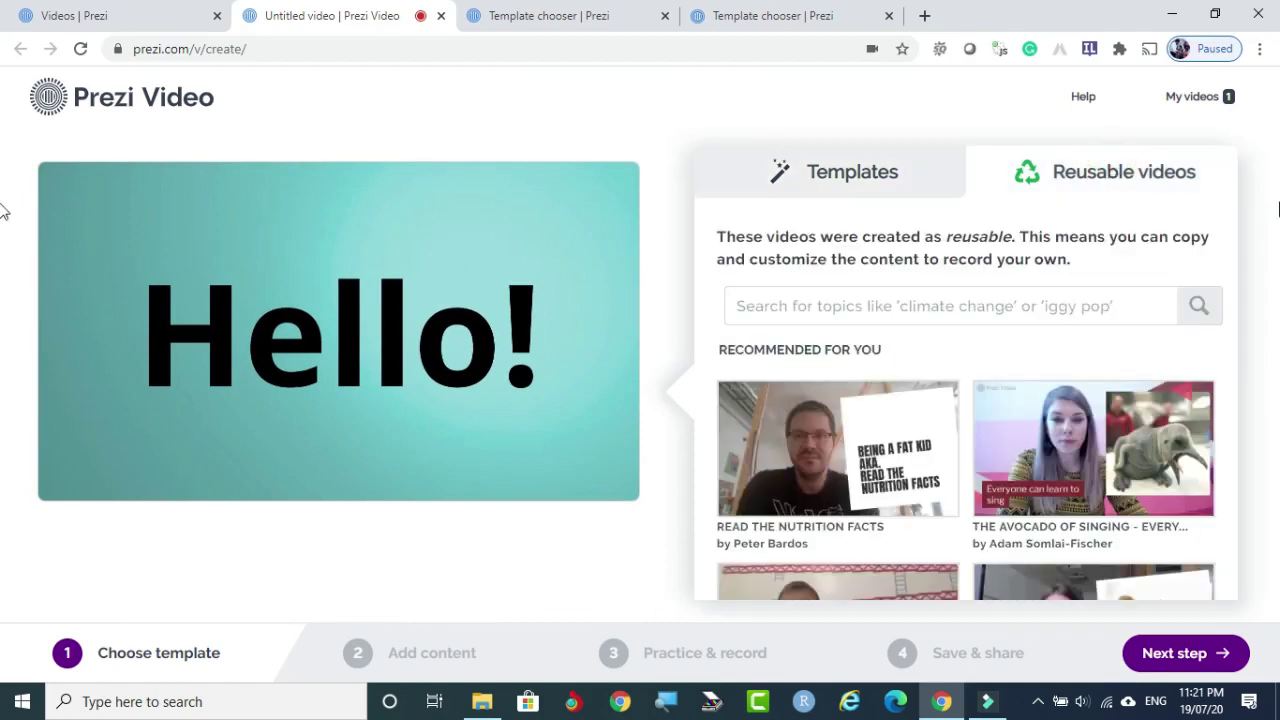
mouse_move(958, 497)
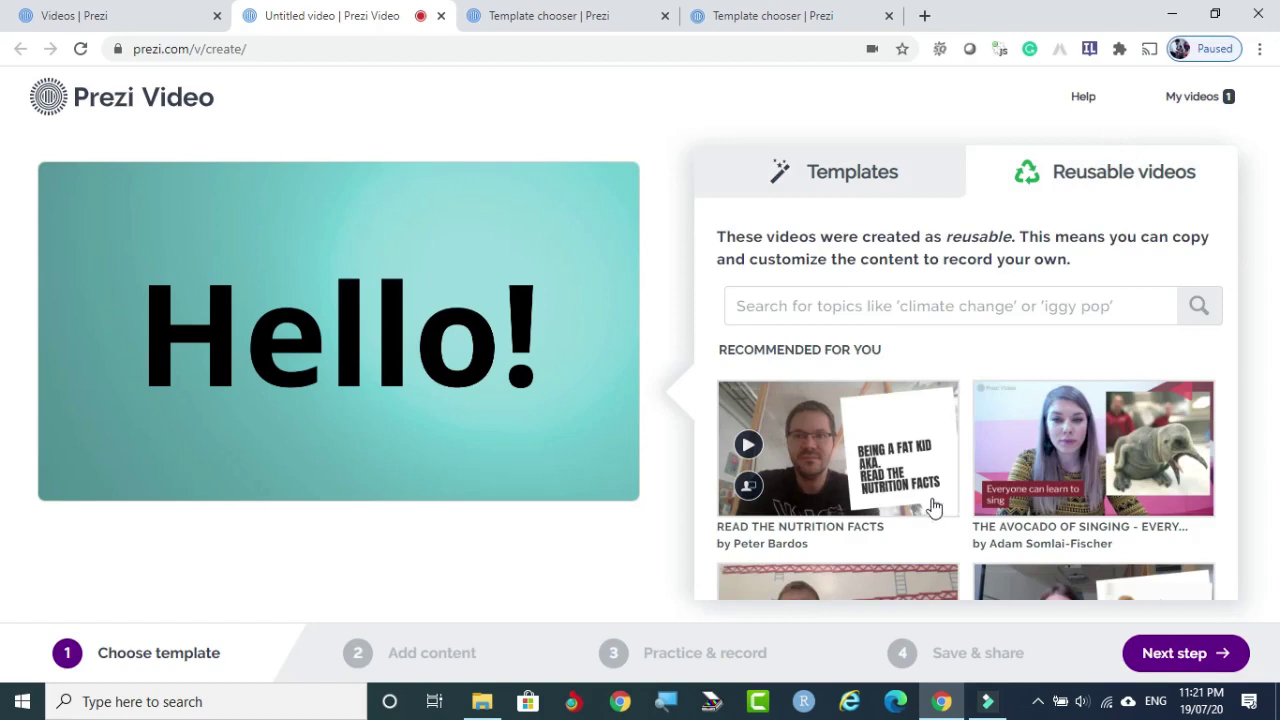
scroll(935, 502, down, 3)
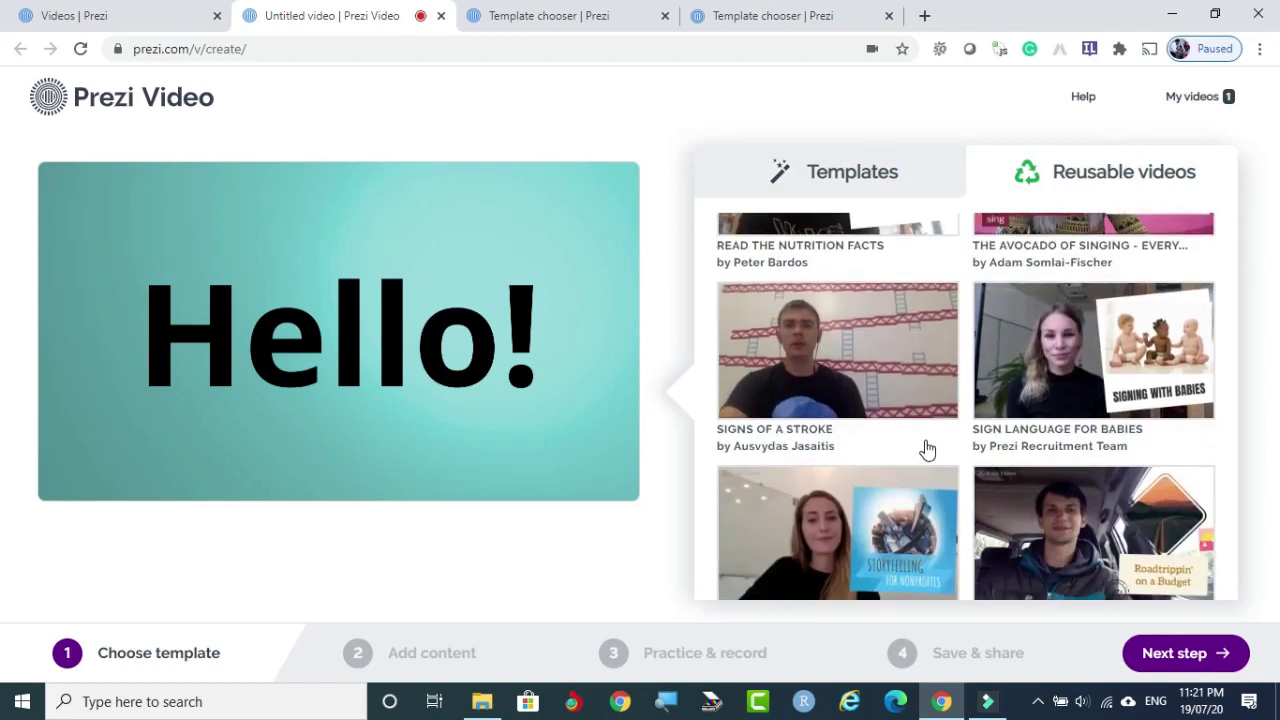
click(849, 371)
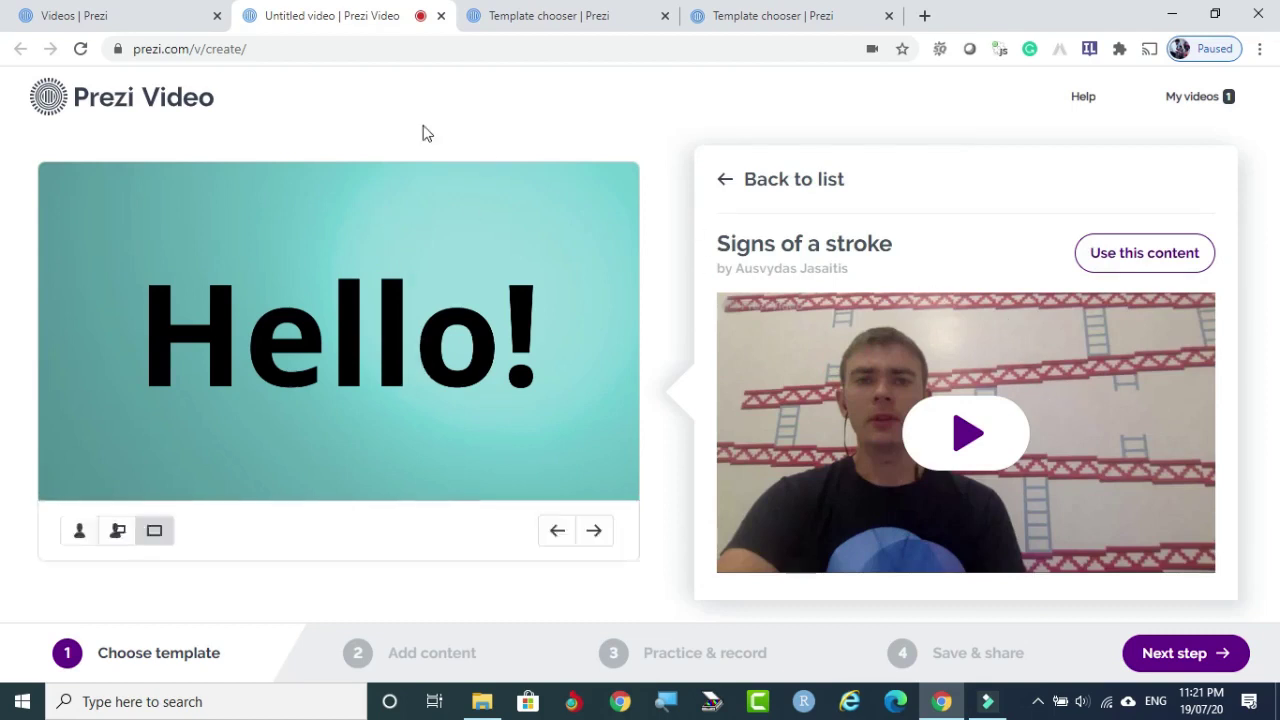
click(143, 16)
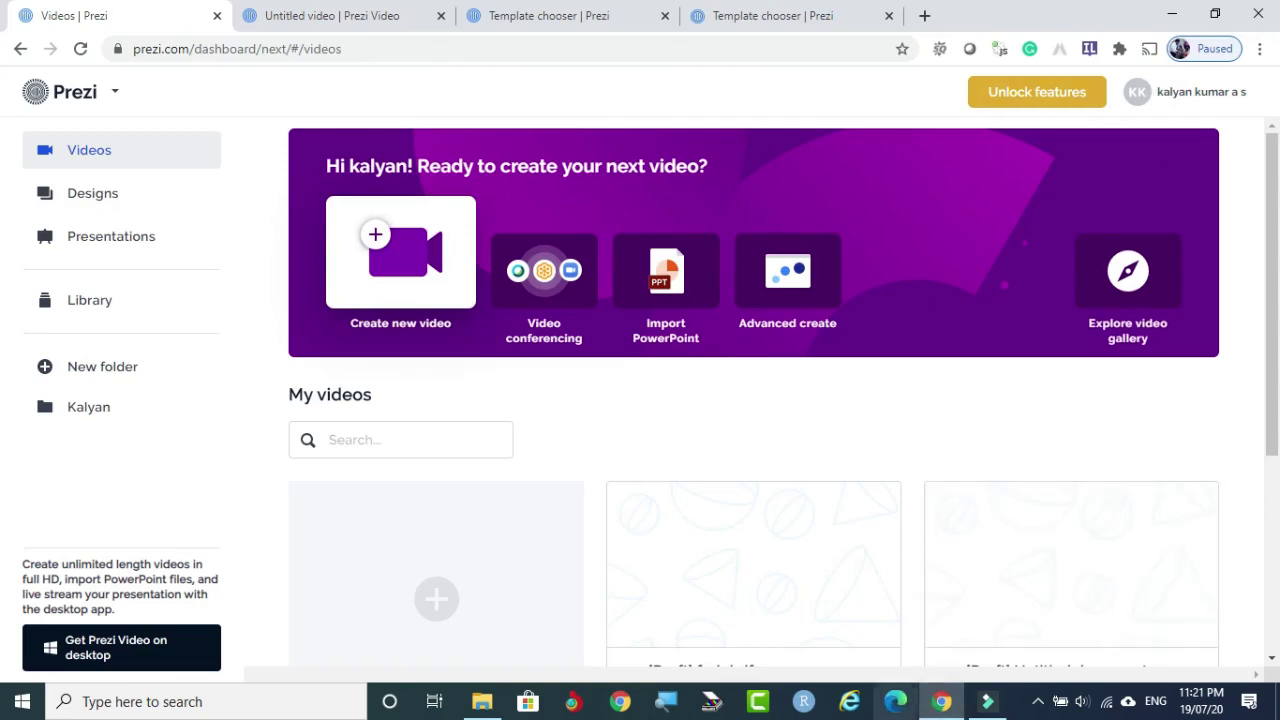
Step: Switch to Microsoft Edge, open prezi.com and log in to reach the Prezi dashboard
click(895, 703)
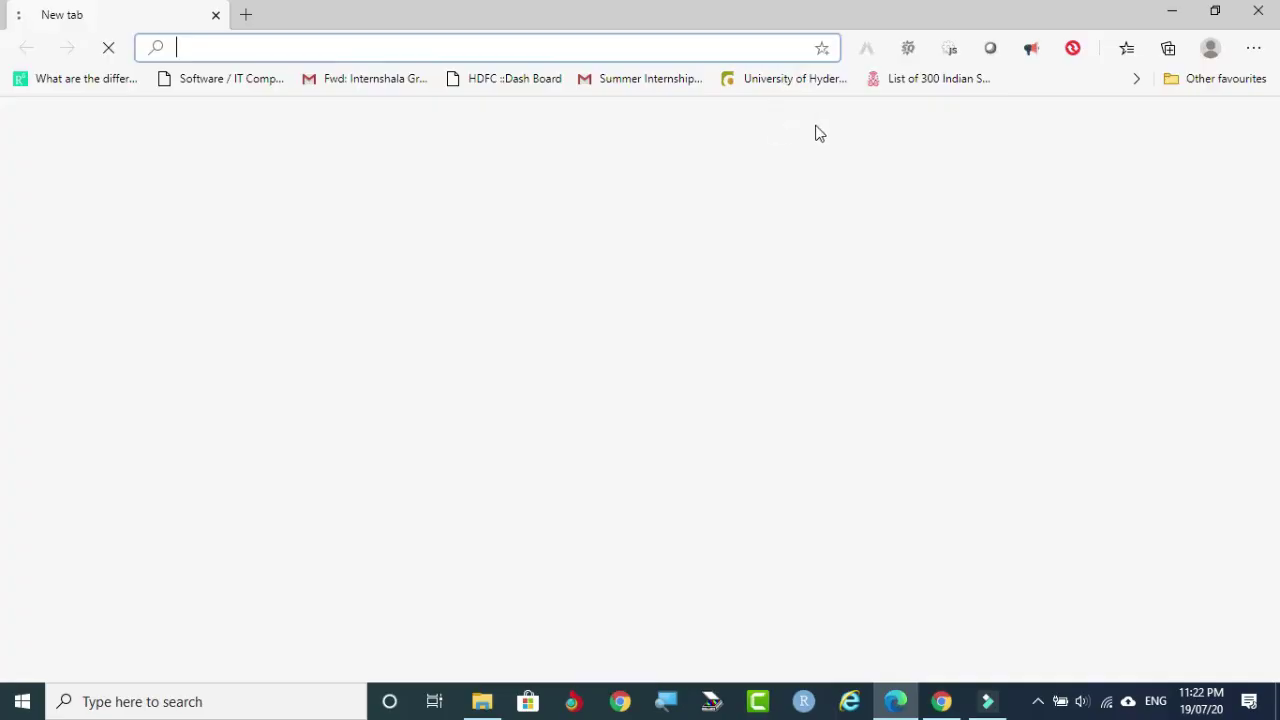
click(331, 51)
text(prezi.com)
key(Return)
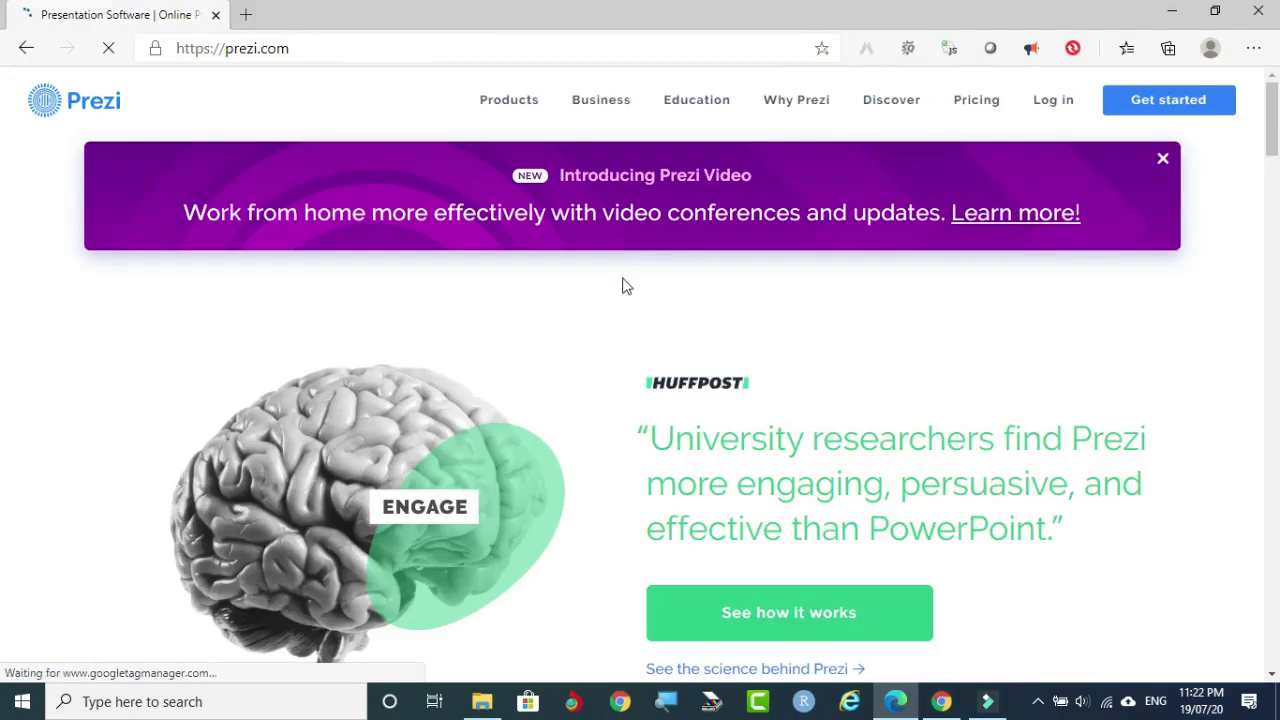
click(1053, 102)
right_click(939, 687)
click(900, 654)
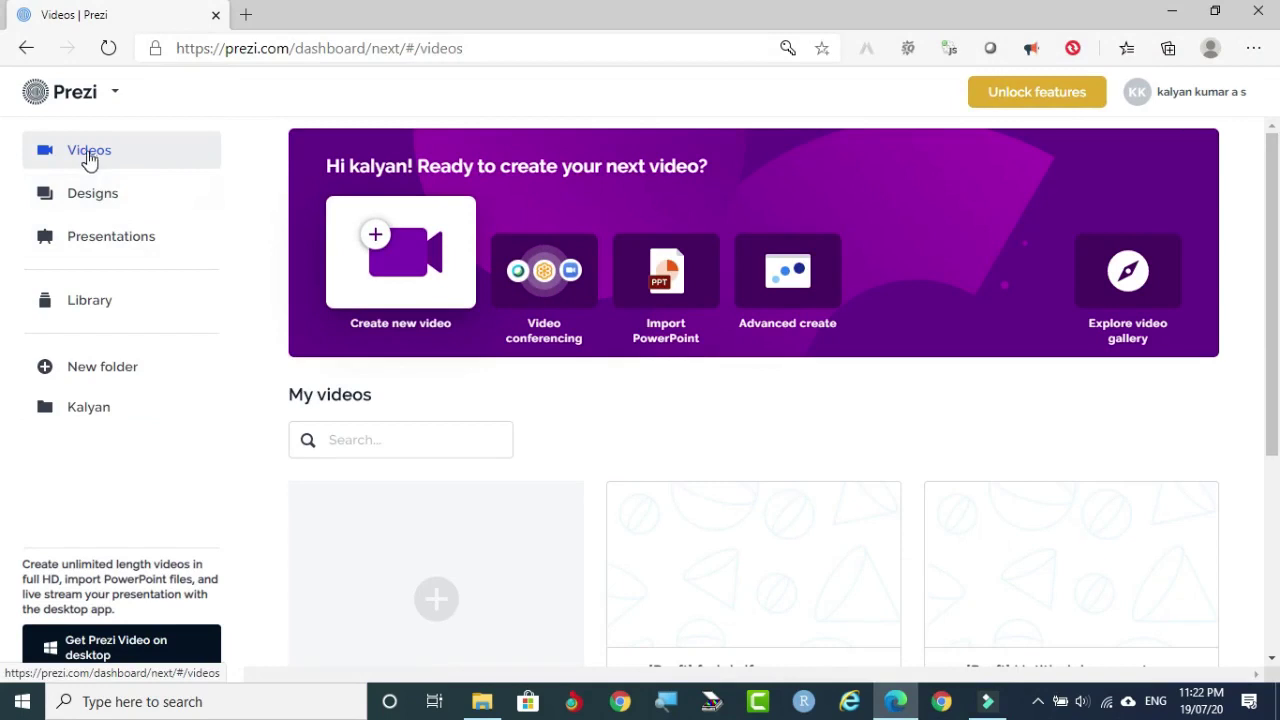
Step: Look through the Designs, Presentations and Library sections of the dashboard
click(86, 195)
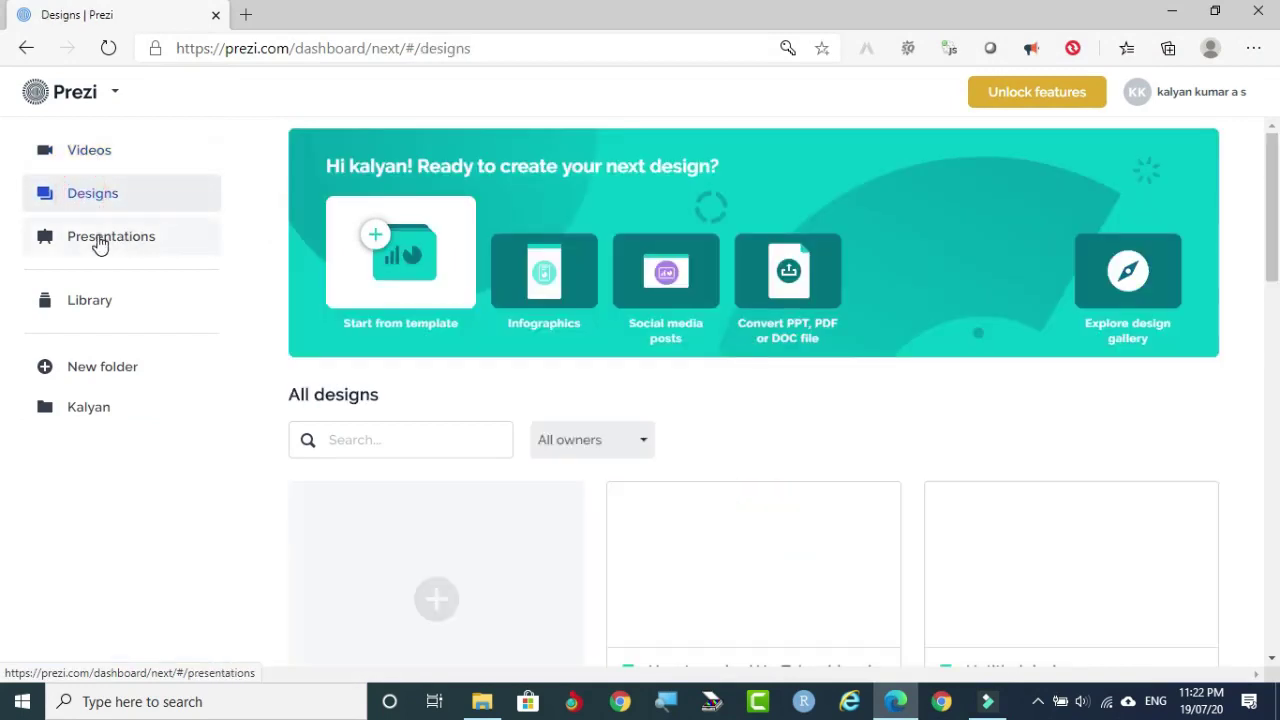
click(100, 245)
click(93, 303)
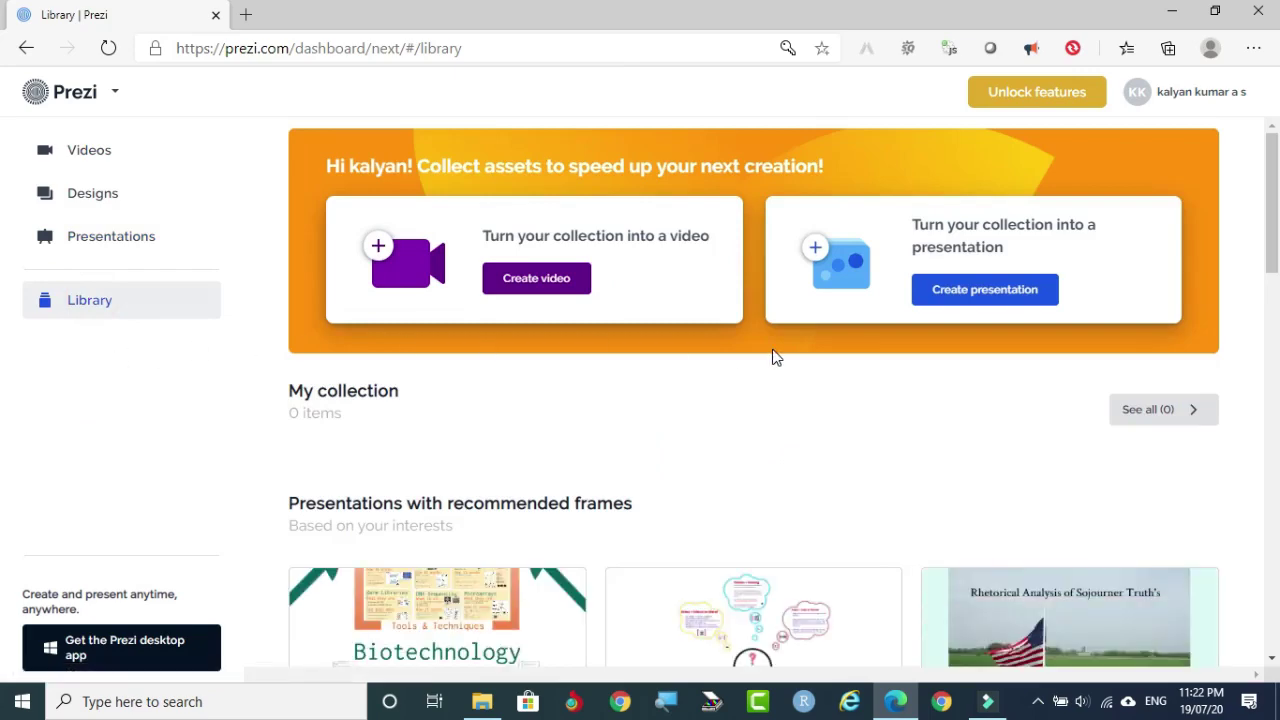
scroll(805, 290, down, 3)
scroll(806, 297, up, 3)
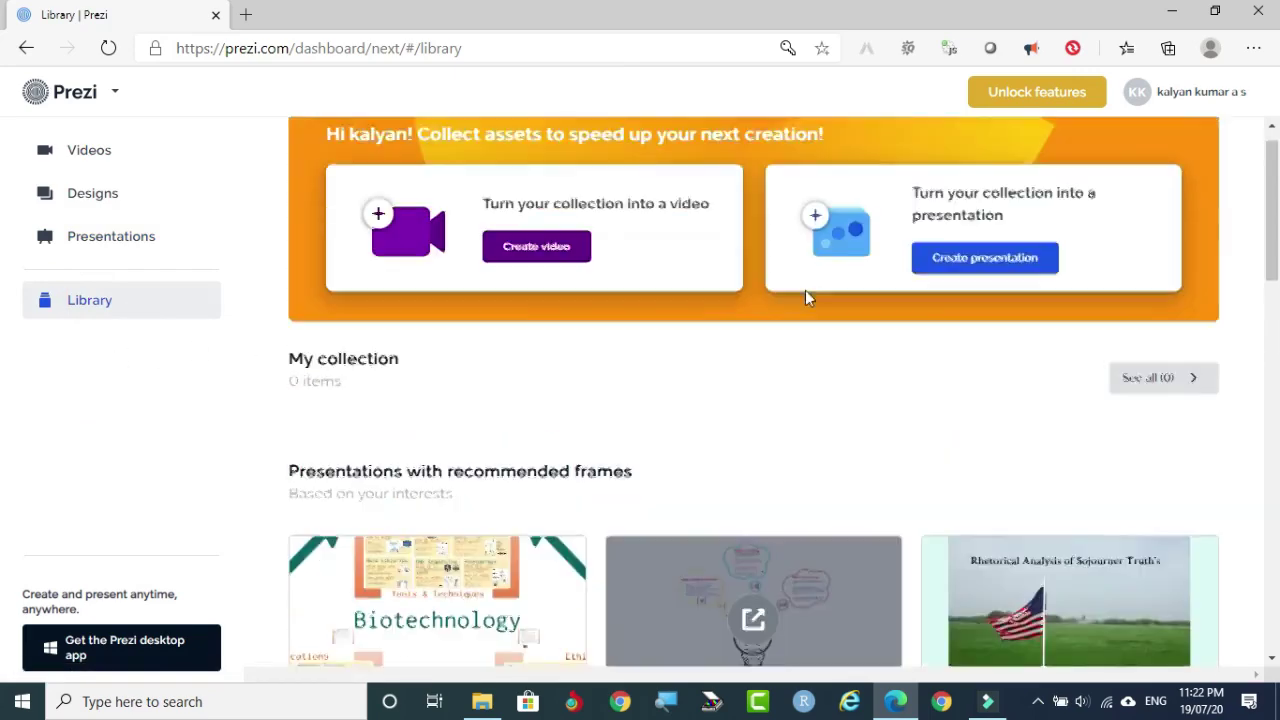
Step: Try to create a new video from the Videos section in Edge, and return to the dashboard
click(92, 160)
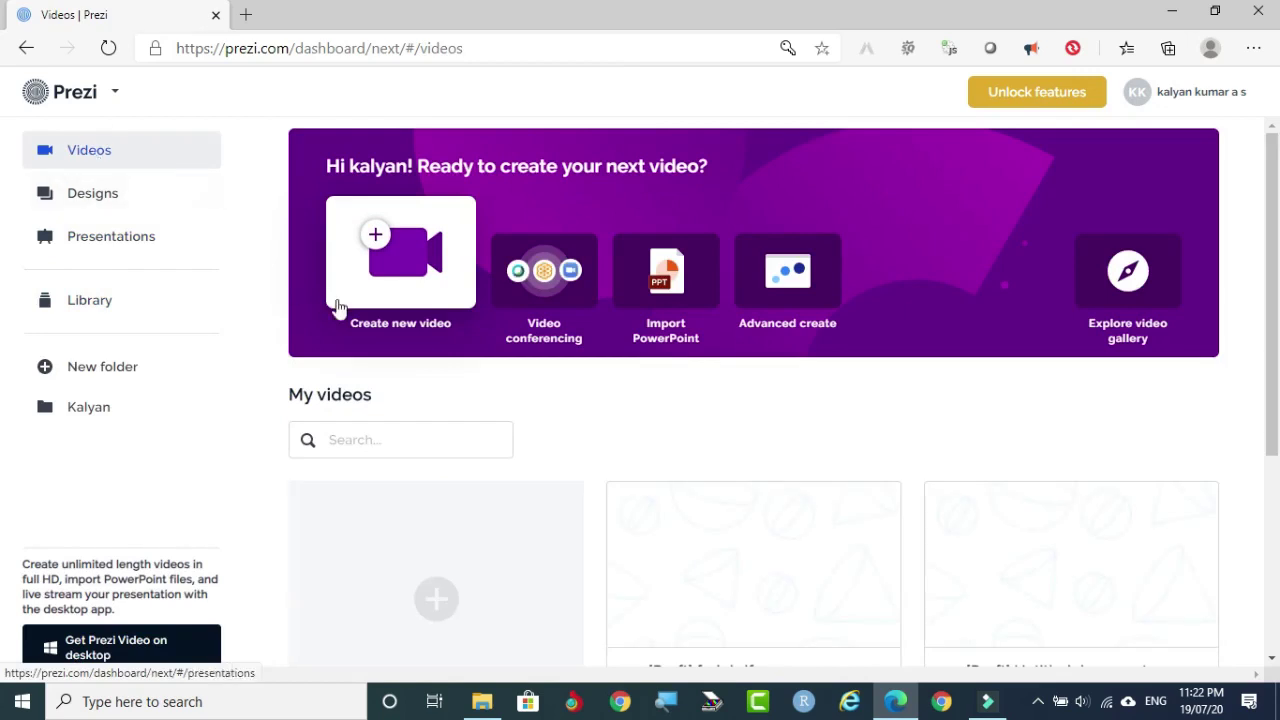
click(395, 279)
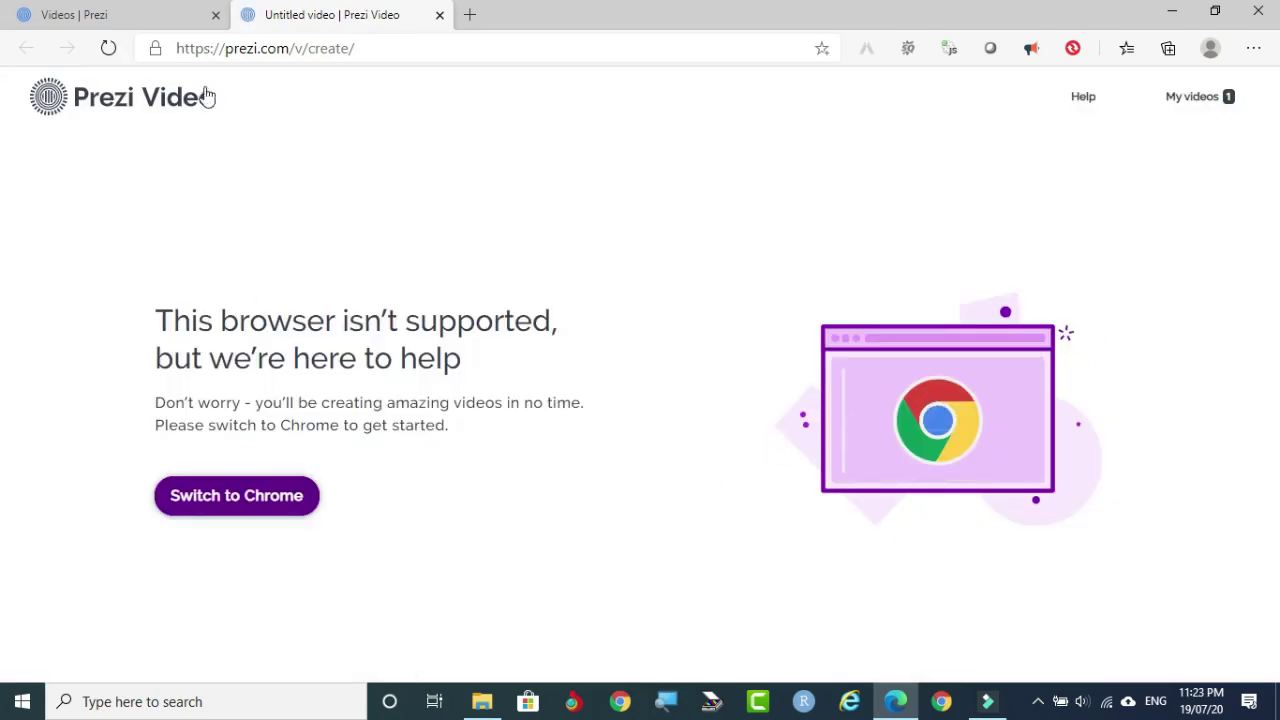
click(148, 18)
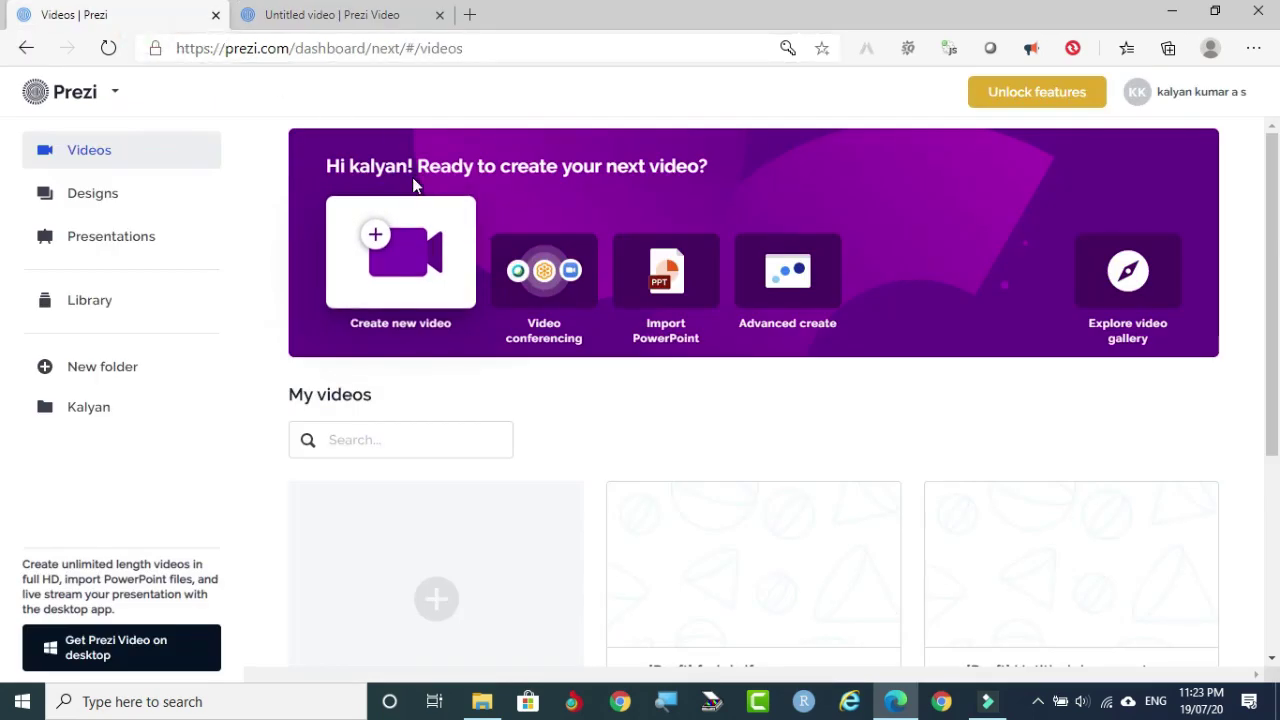
Step: Open the template chooser for a new design, browse the Infographics templates, and return to the Designs dashboard
click(92, 195)
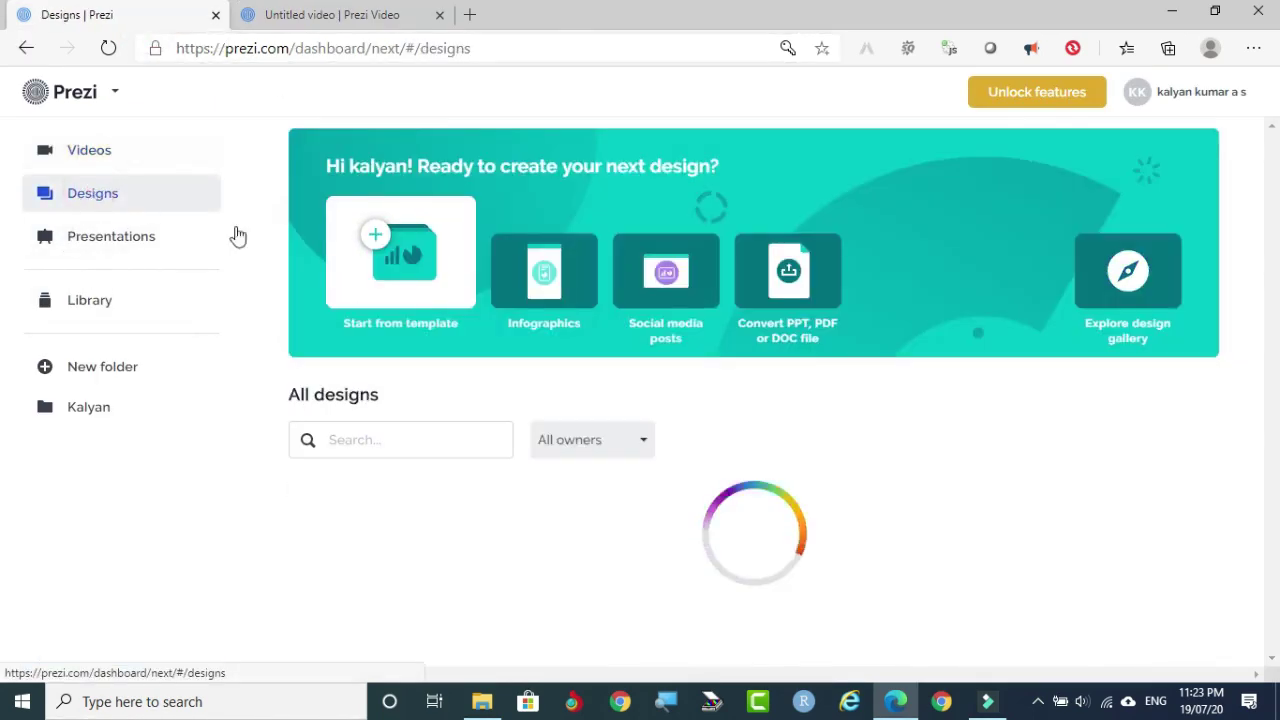
click(389, 255)
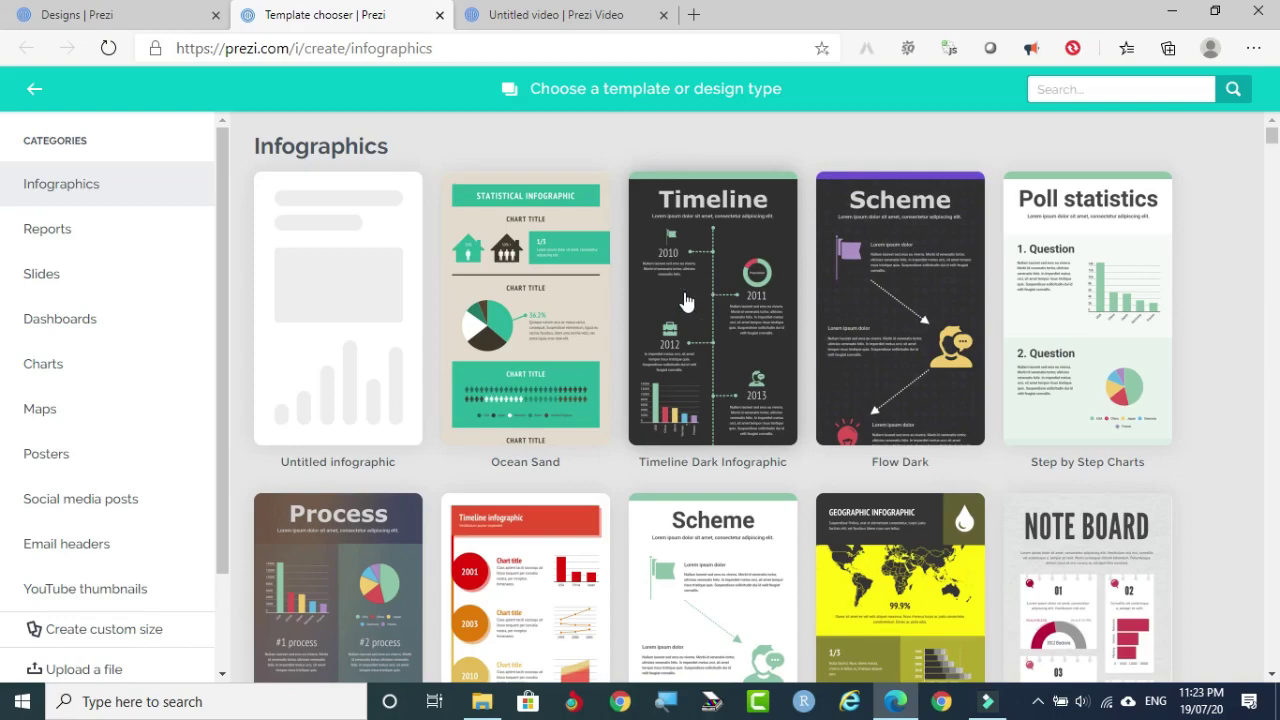
scroll(686, 302, down, 3)
scroll(686, 320, up, 3)
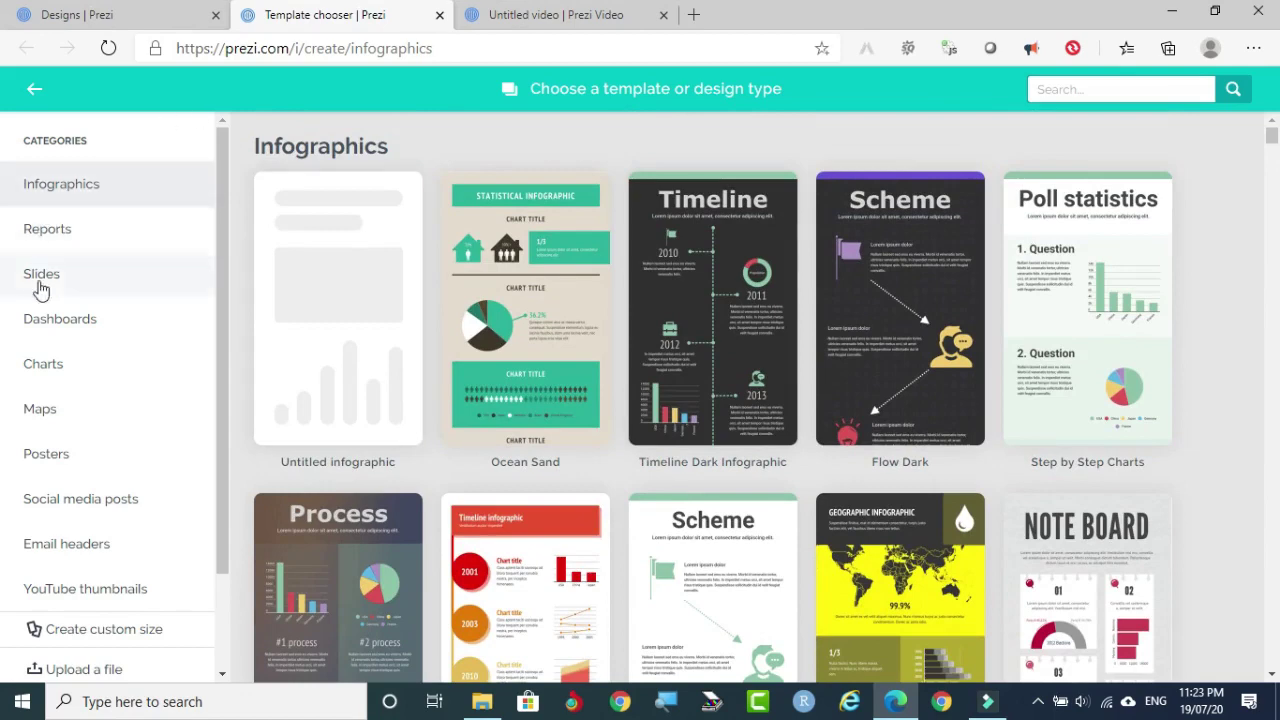
click(125, 17)
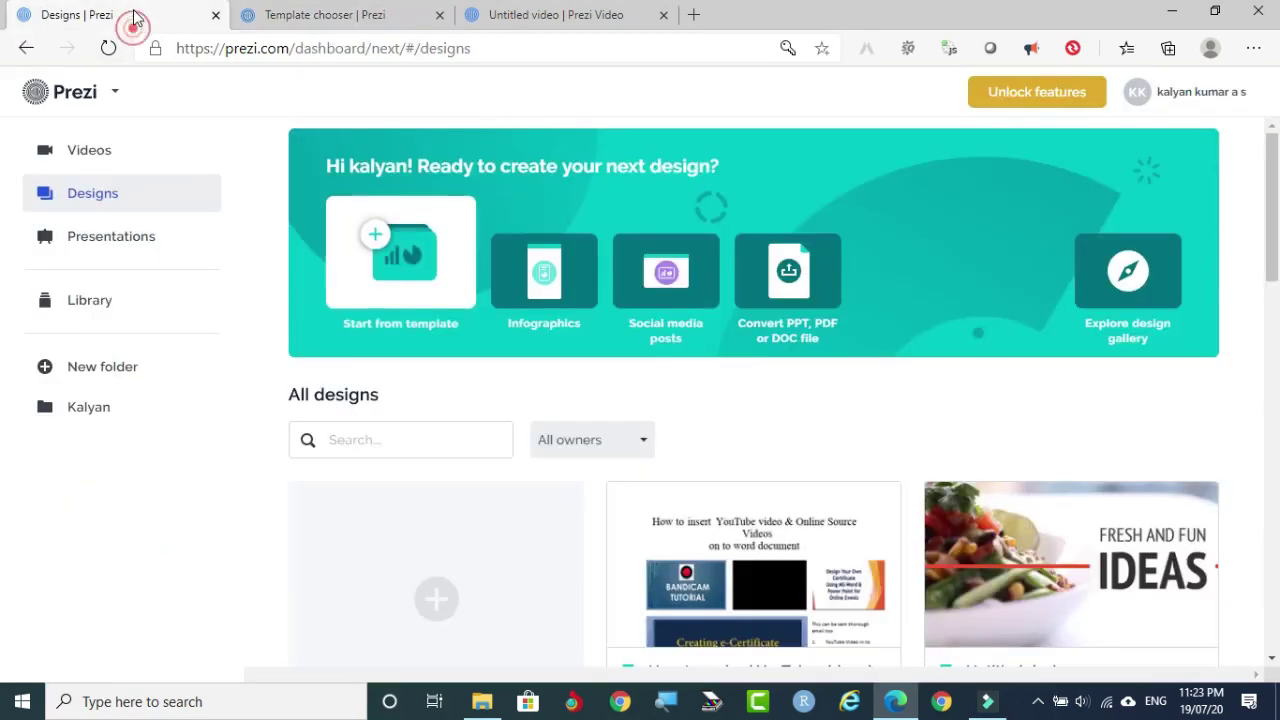
Step: Open the Presentations section and look through the creation options and existing presentations
click(100, 242)
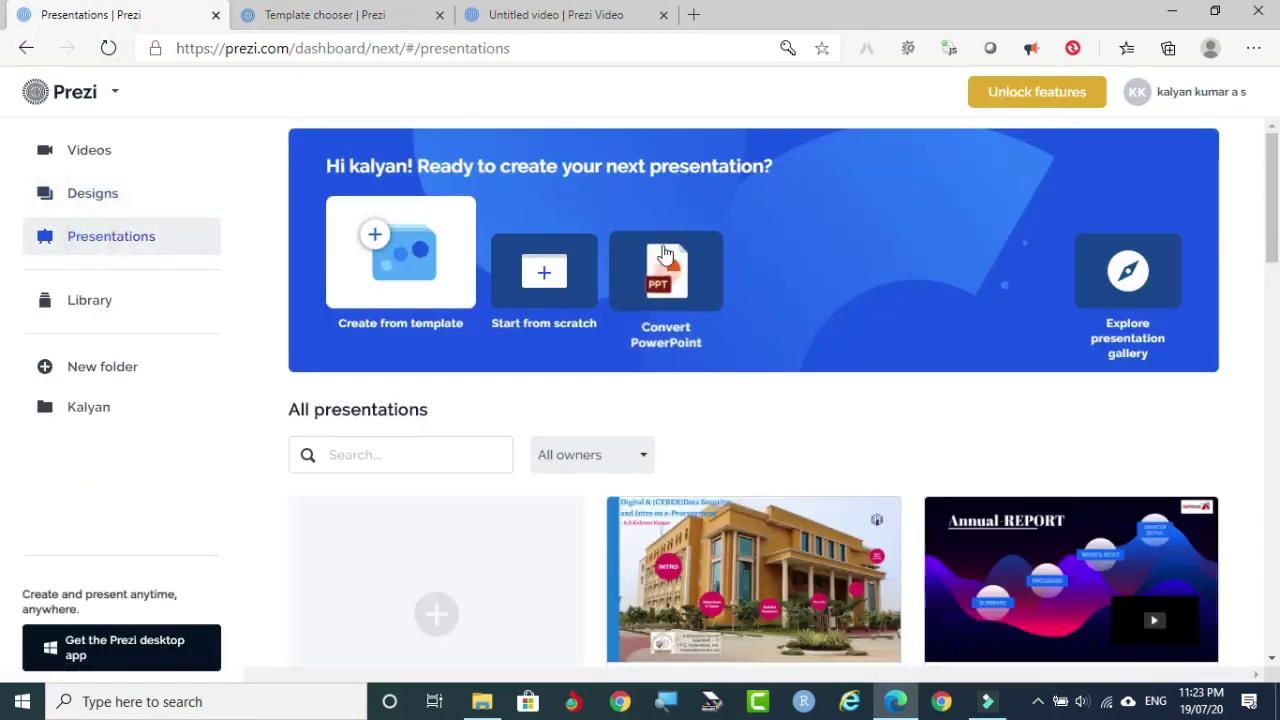
scroll(775, 387, down, 3)
scroll(775, 387, down, 2)
scroll(779, 393, up, 5)
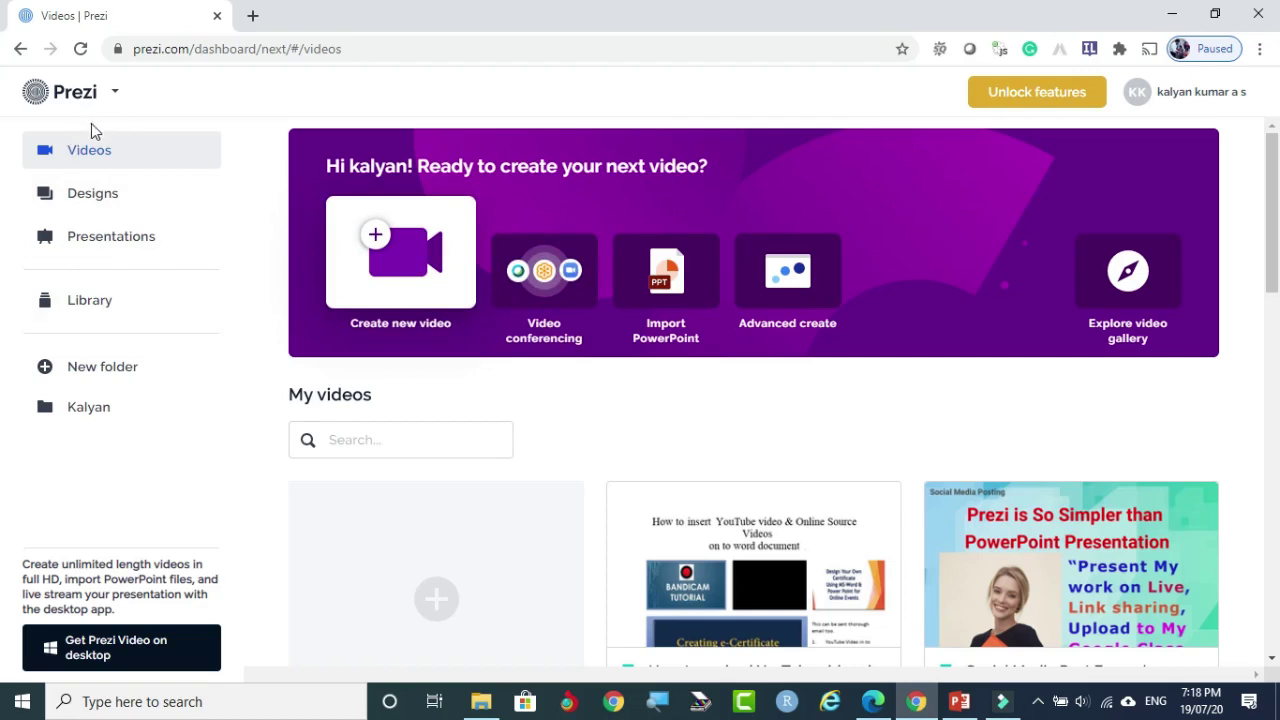
Step: Start a new video from the Videos section of the dashboard in Chrome
click(95, 198)
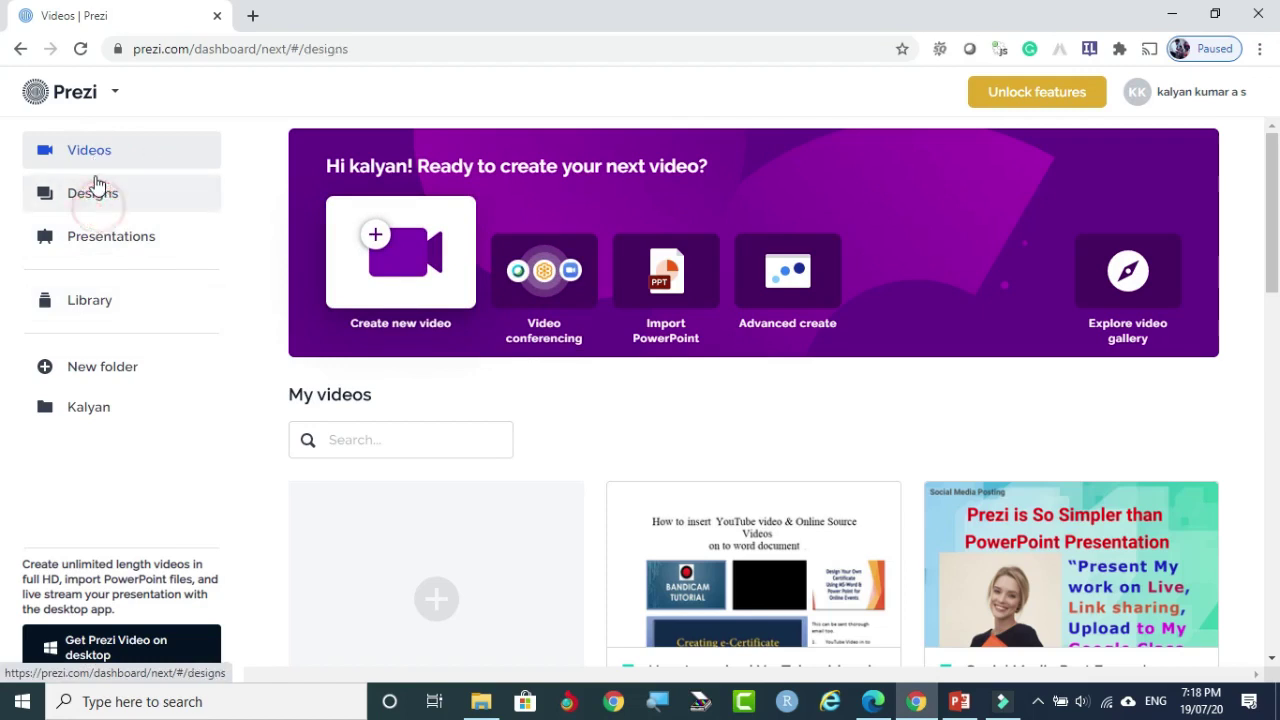
click(86, 153)
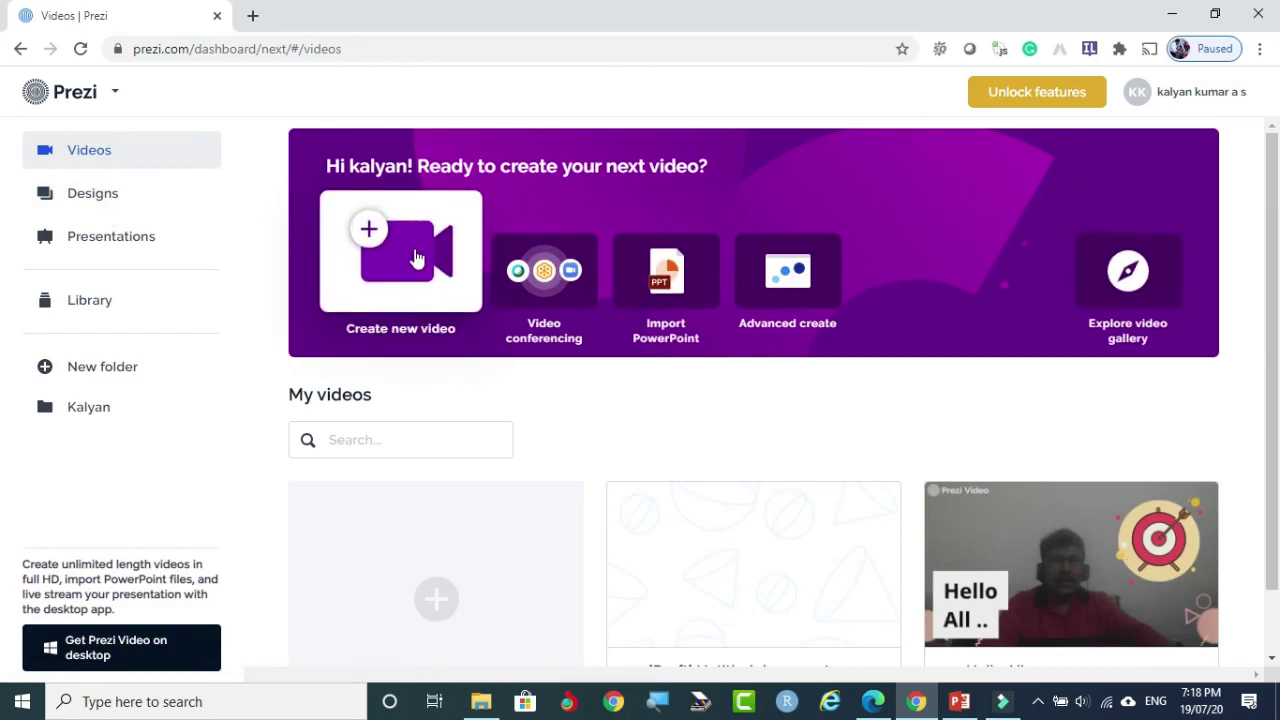
click(369, 233)
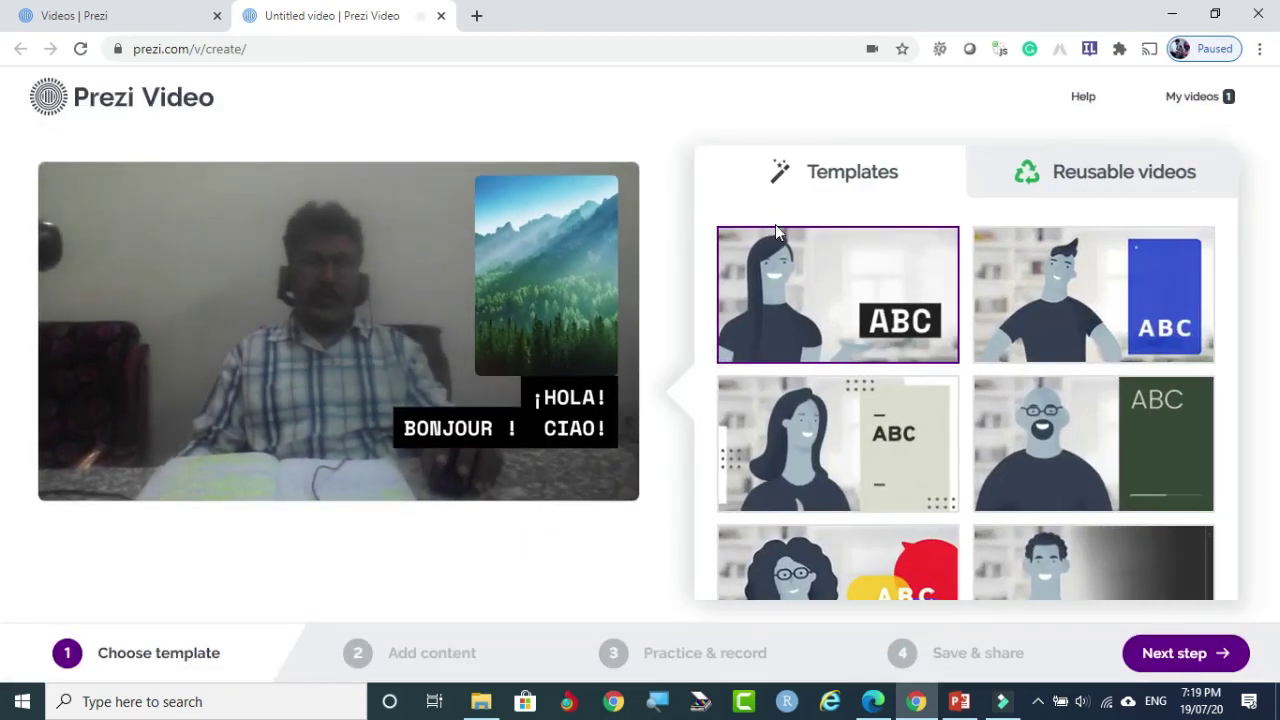
Step: Browse the video templates and apply the one with the pink circle and yellow and white balls
scroll(997, 300, down, 3)
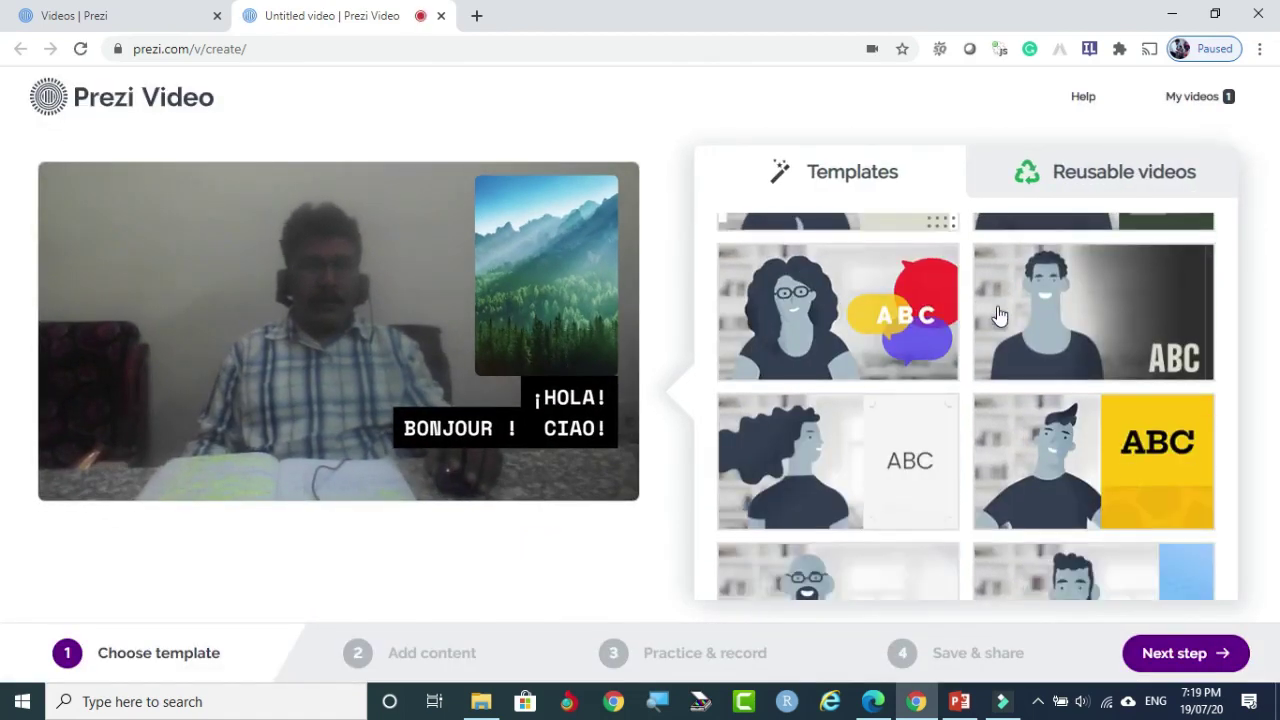
scroll(997, 316, down, 5)
scroll(993, 370, down, 5)
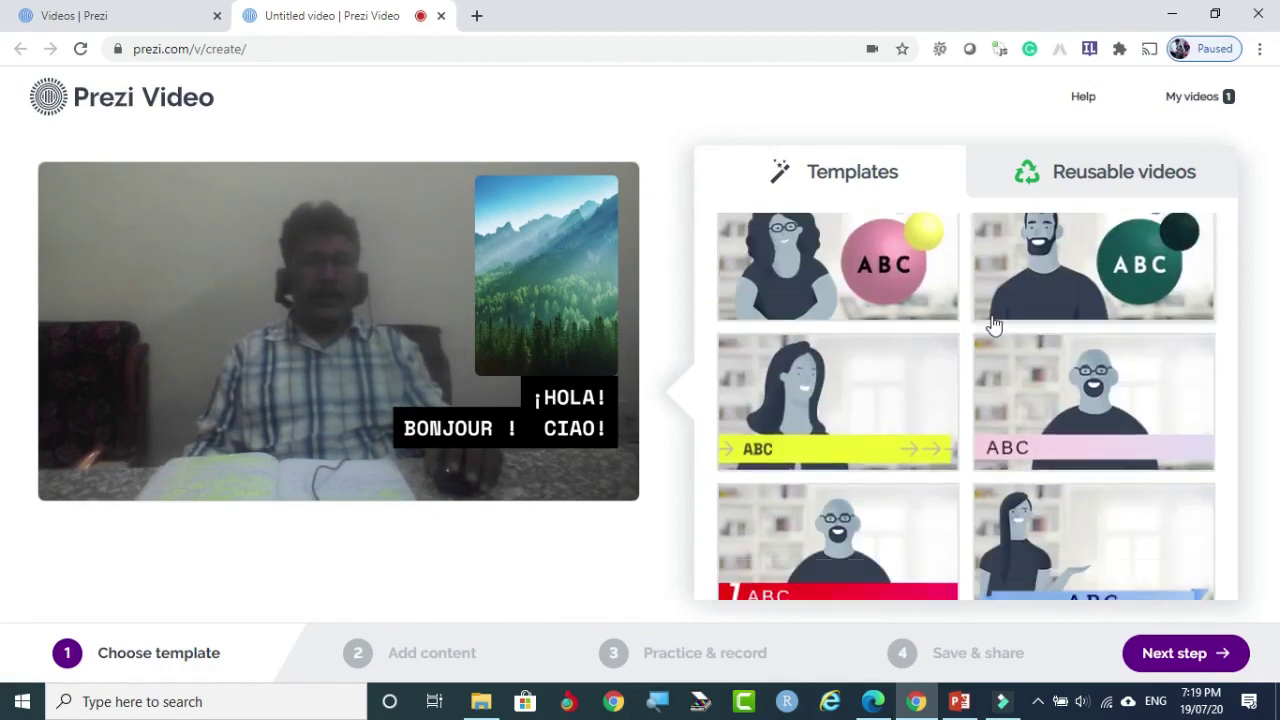
scroll(993, 377, up, 2)
click(863, 534)
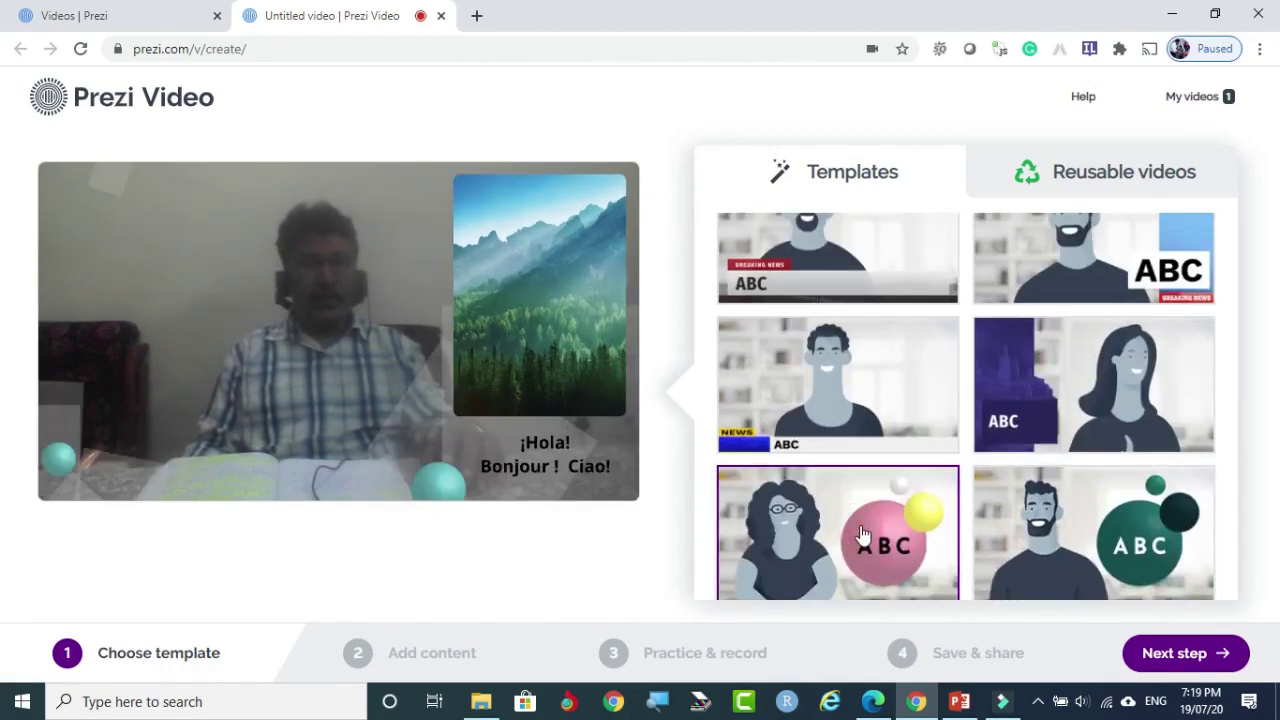
Step: Preview the pink-circle template by advancing one frame and going back to the first
mouse_move(446, 240)
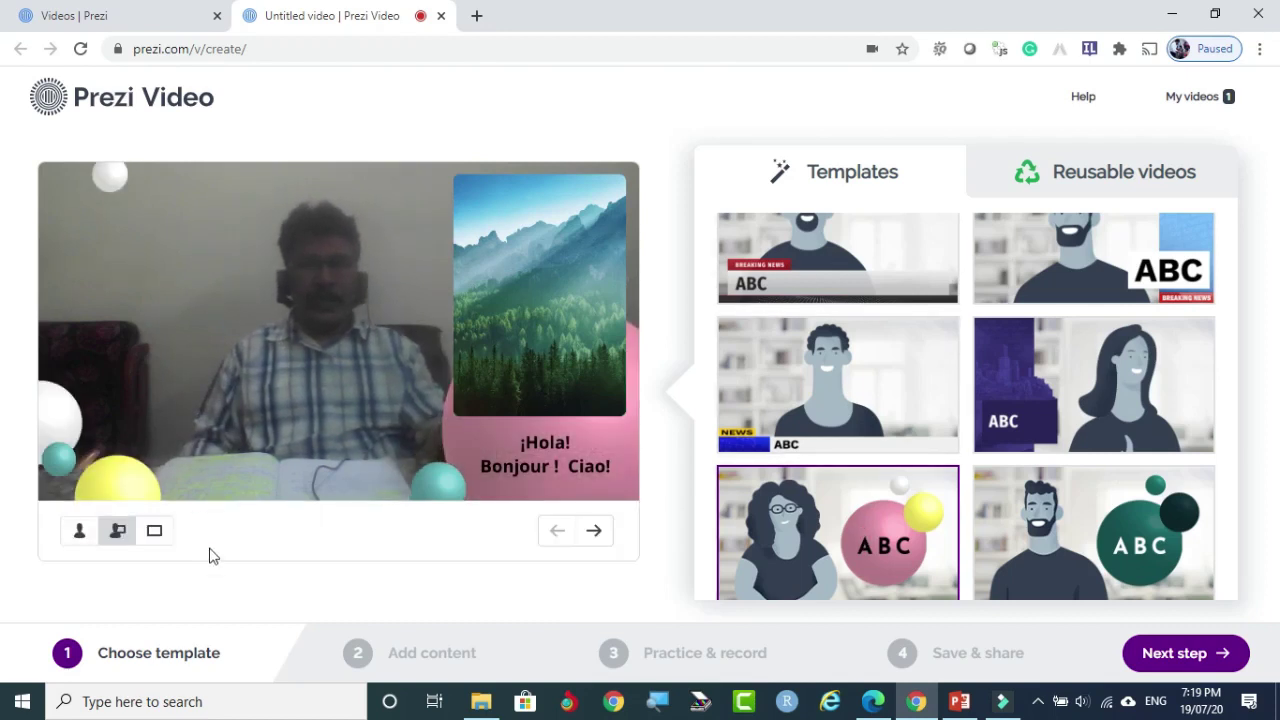
click(593, 533)
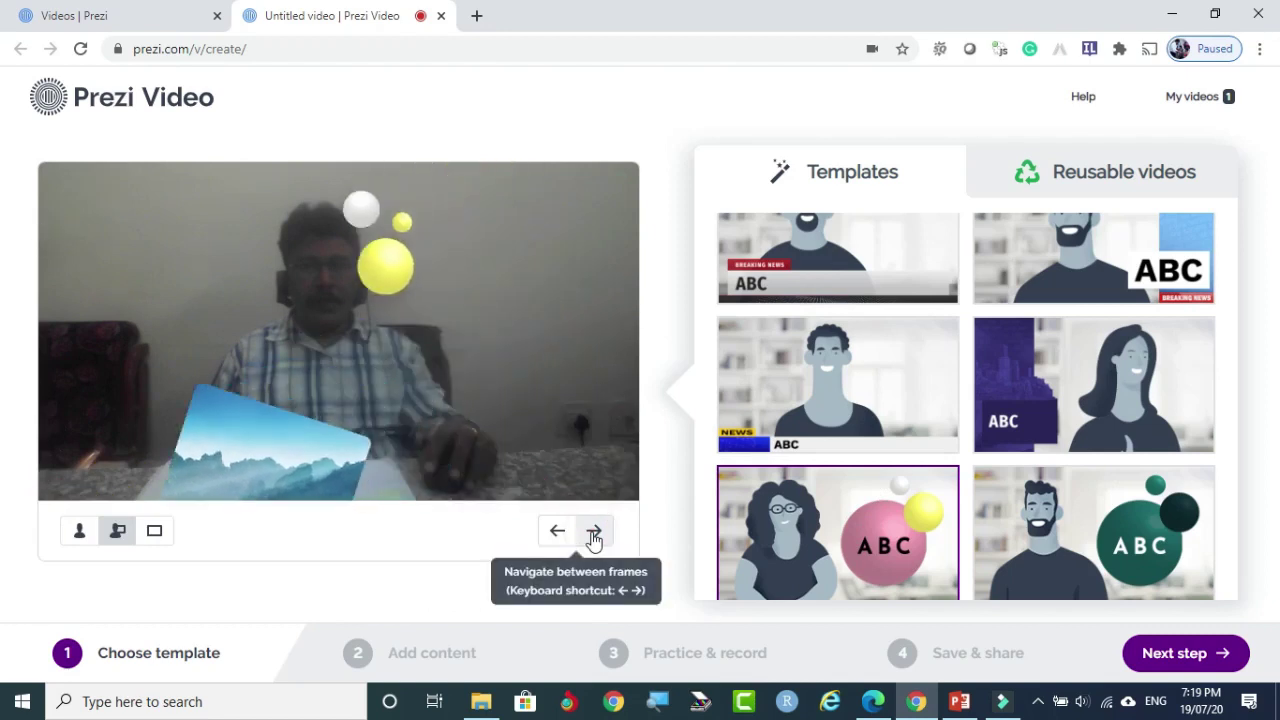
click(551, 533)
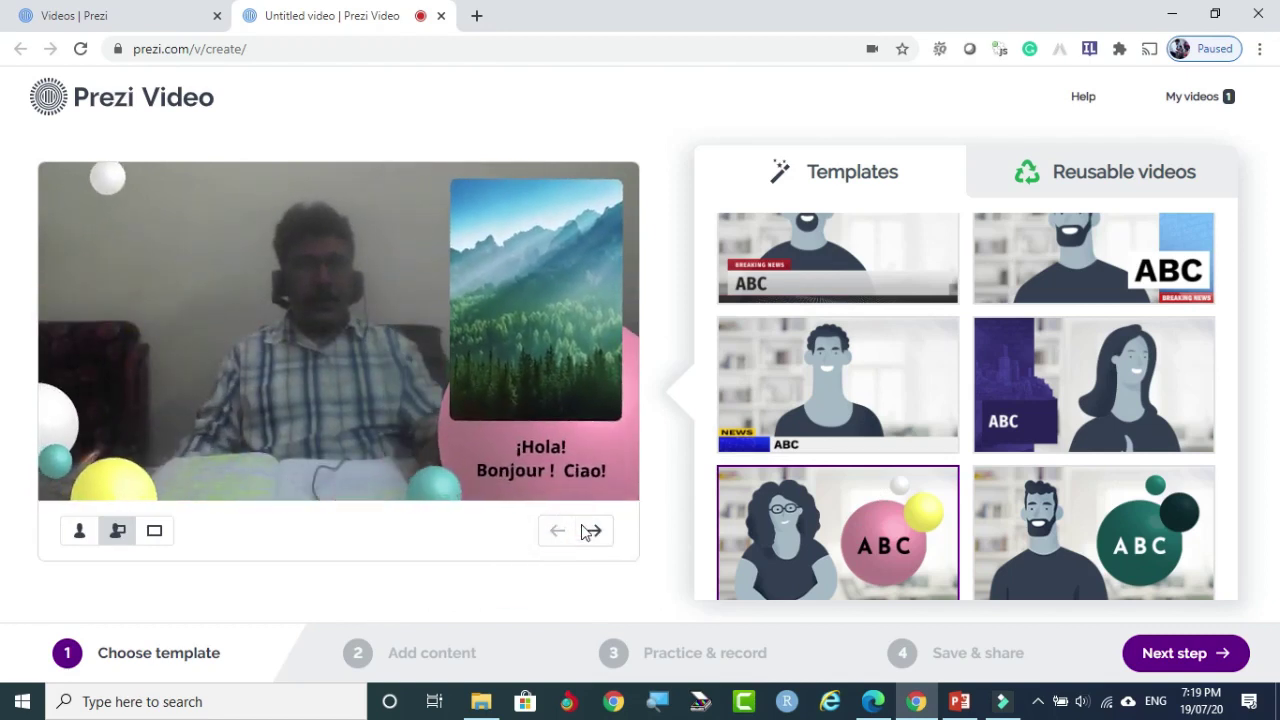
Step: Apply the template with the blue and yellow NEWS banner and preview its next frame
click(822, 360)
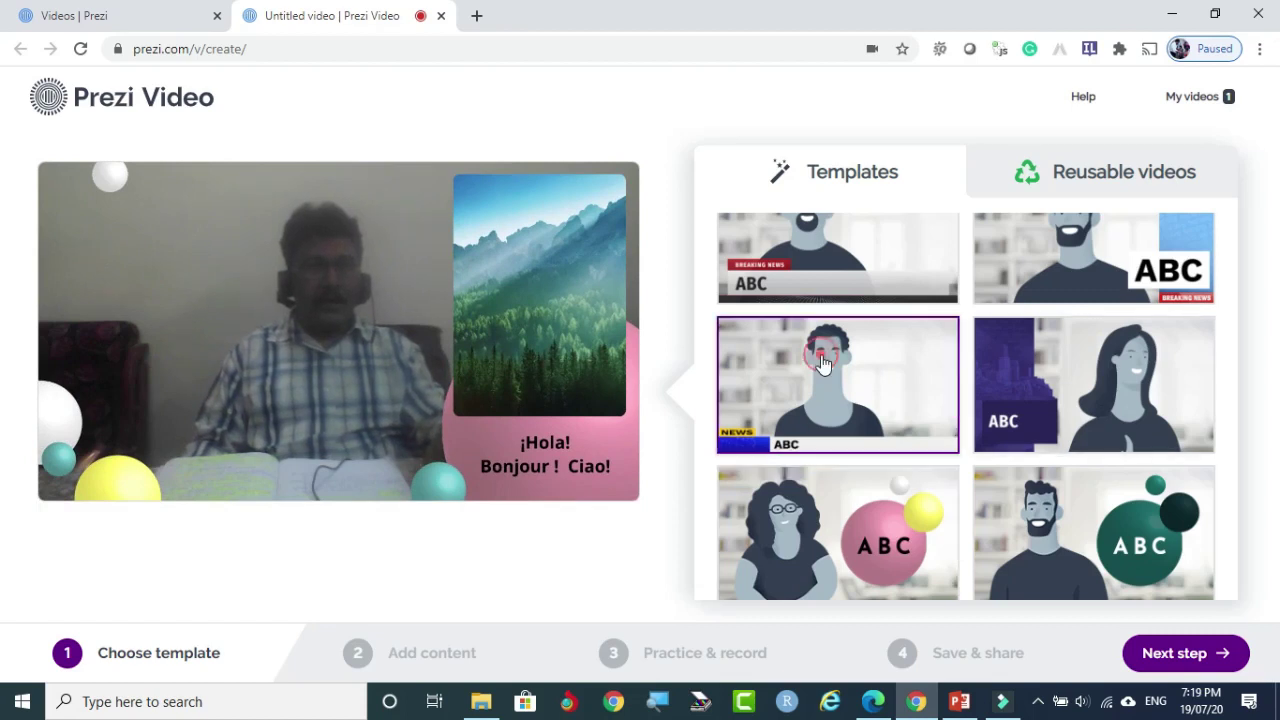
mouse_move(591, 364)
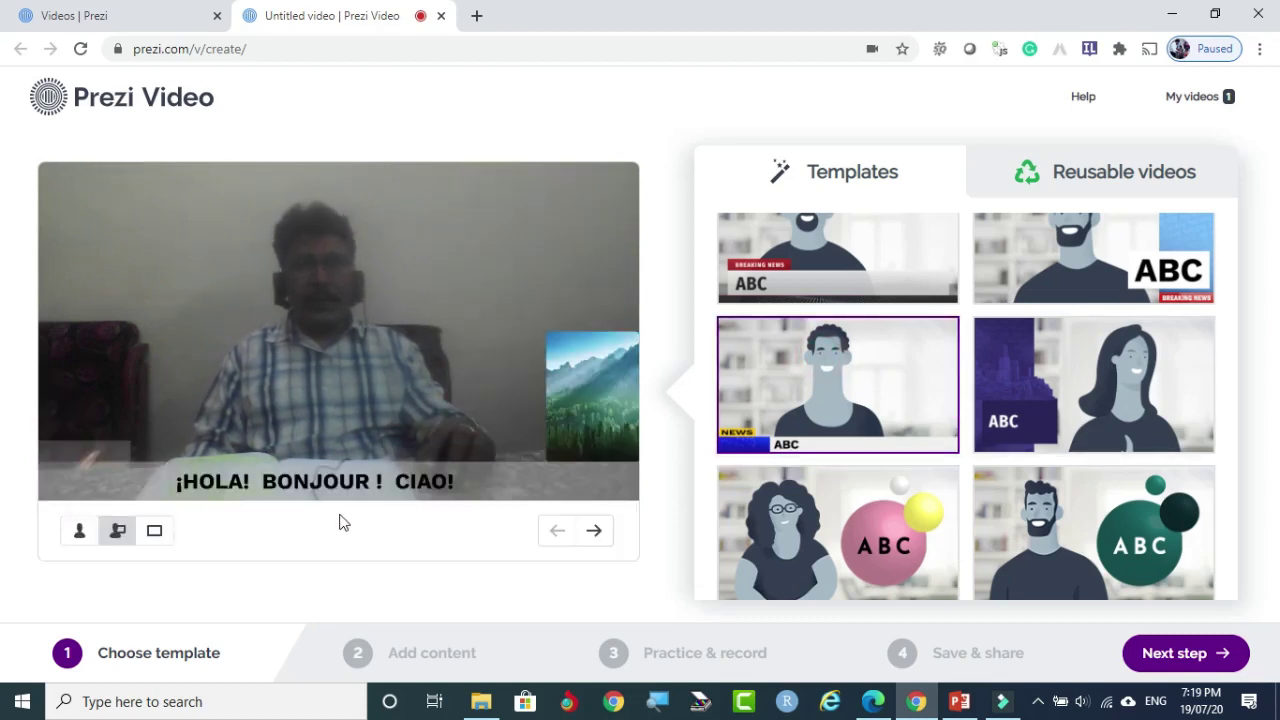
click(596, 532)
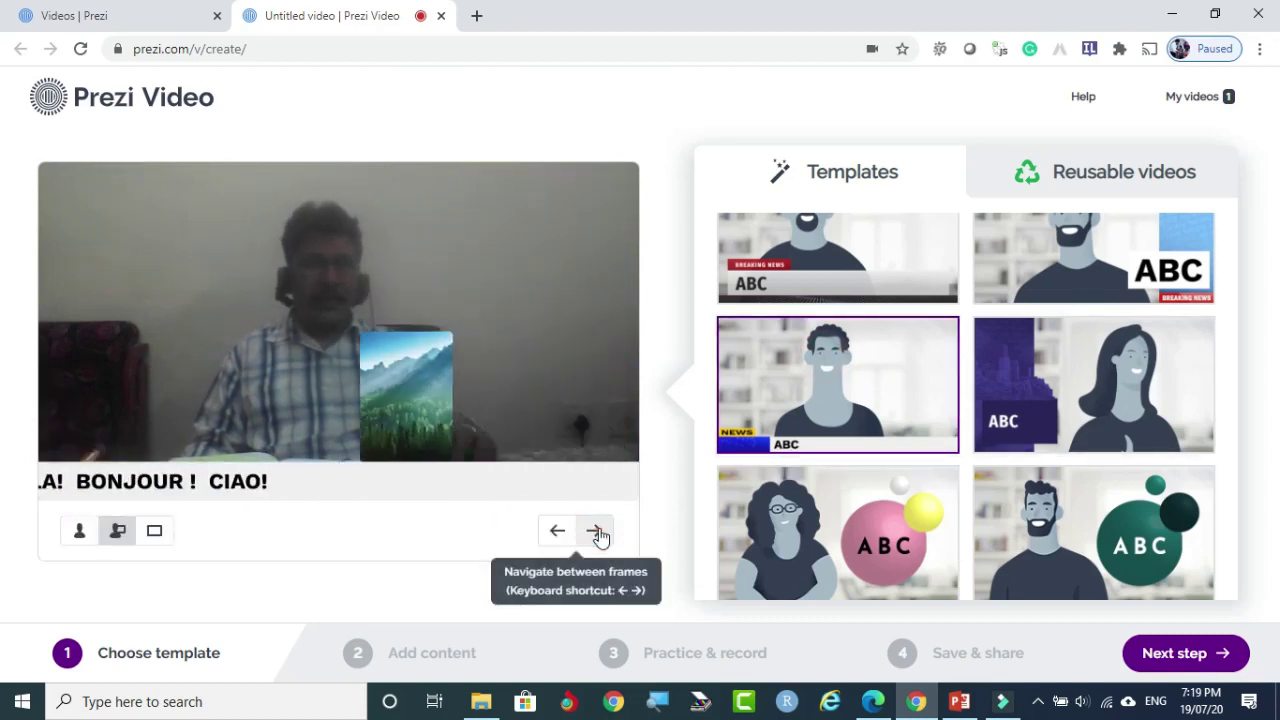
Step: Apply the template with the pink circle and yellow and white balls, and look through the recommended reusable videos
click(868, 514)
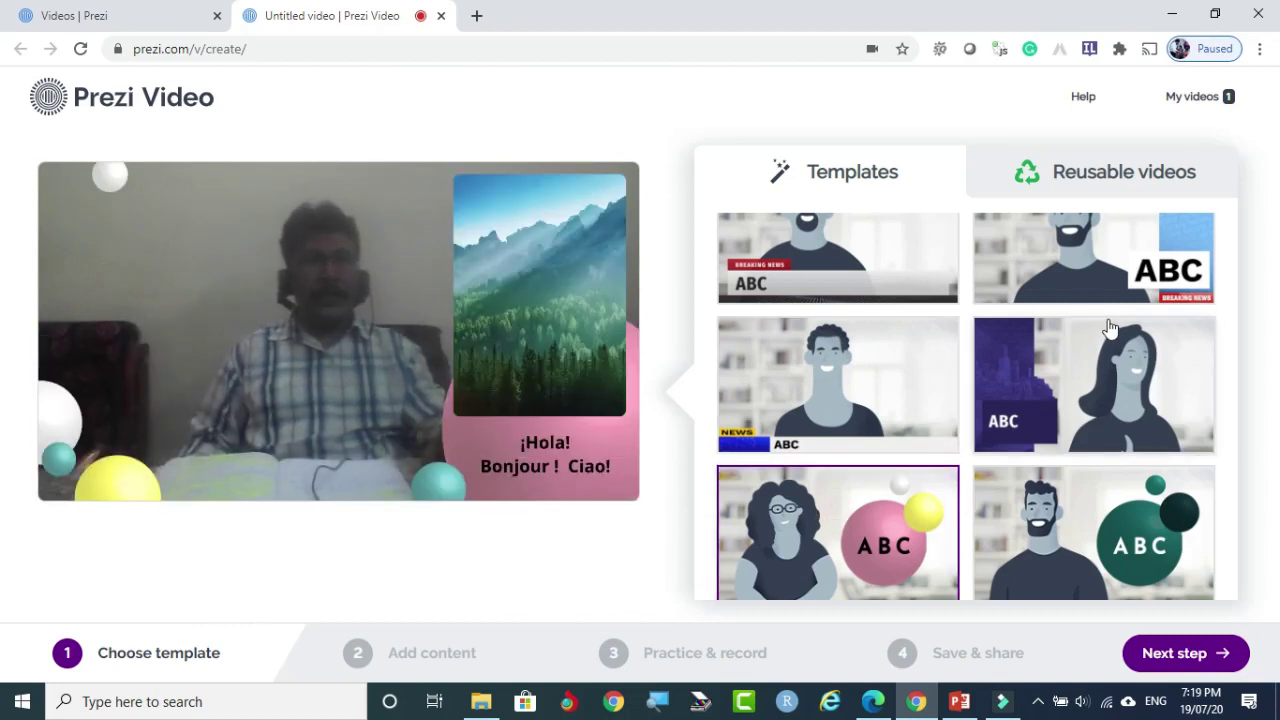
click(1093, 172)
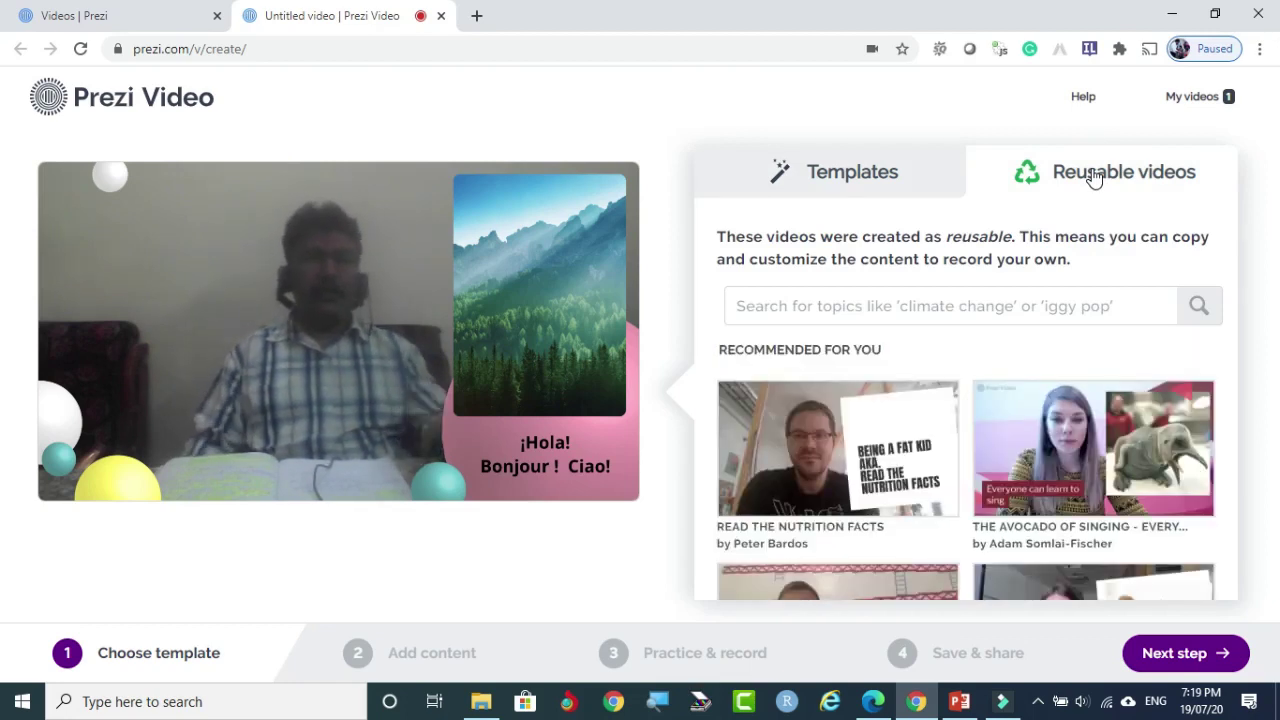
scroll(931, 223, down, 1)
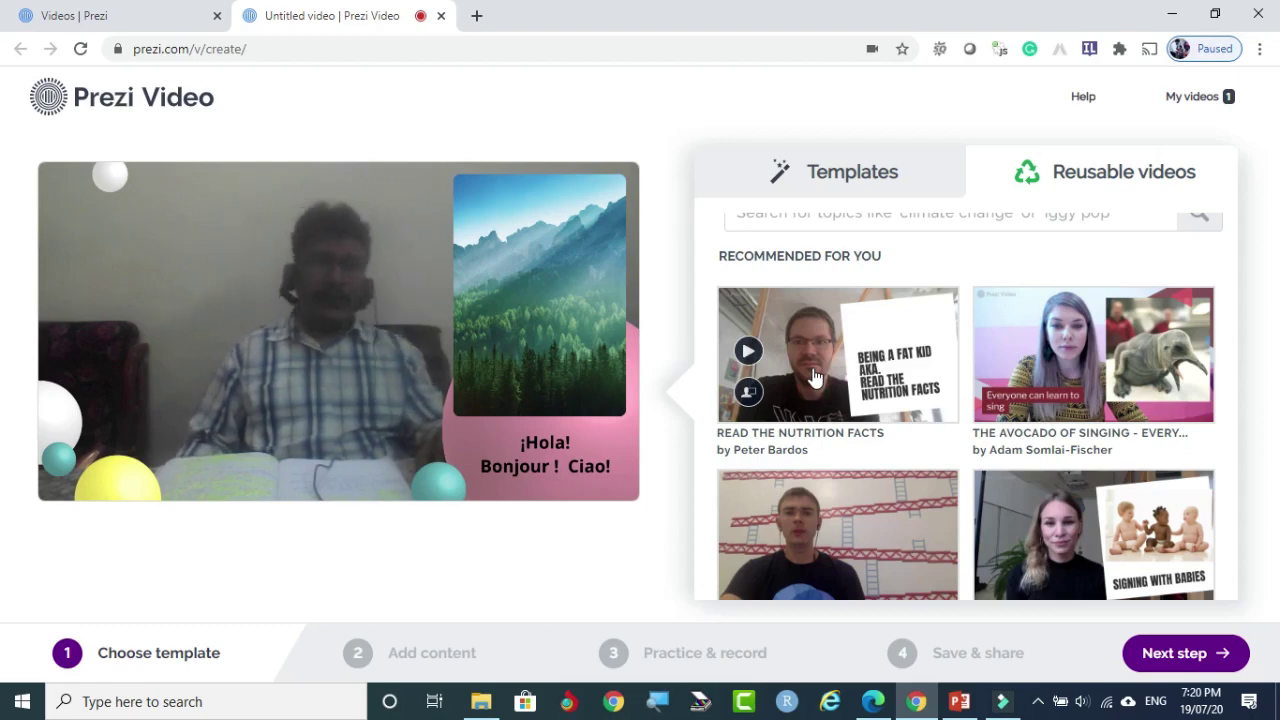
Step: Return from the reusable videos to the templates and select the pink-circle template again
click(866, 178)
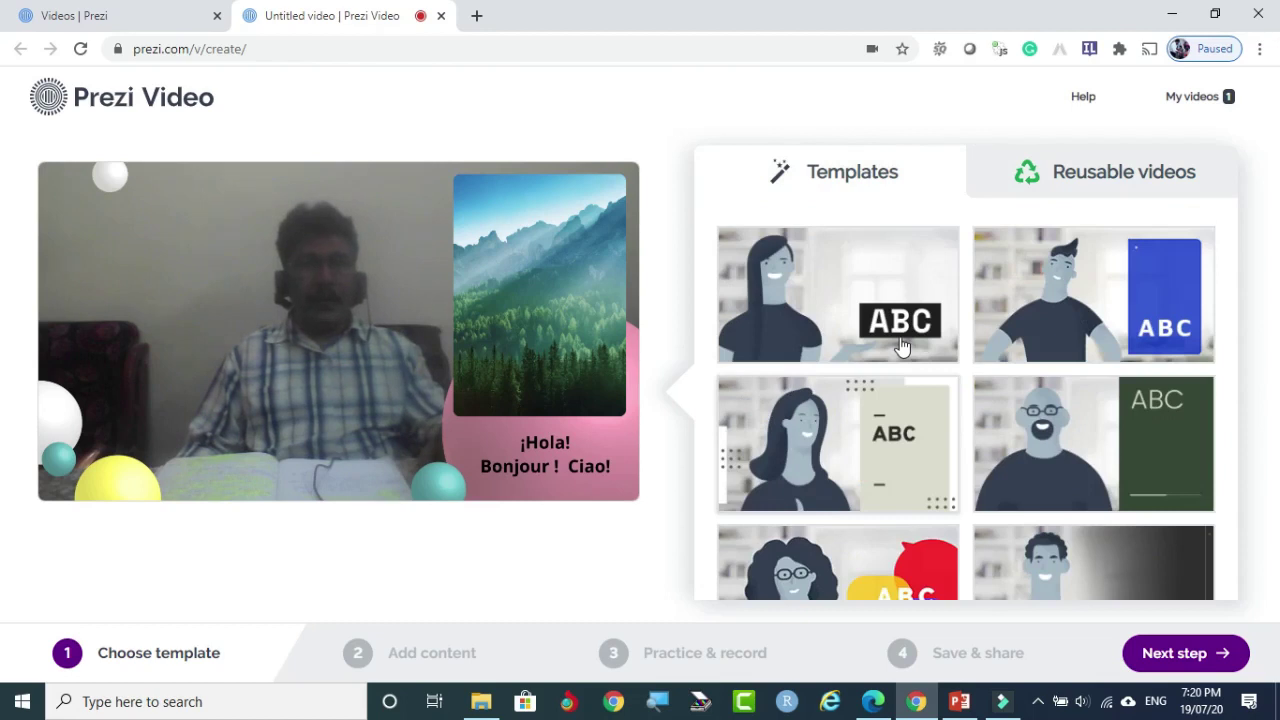
scroll(900, 360, down, 6)
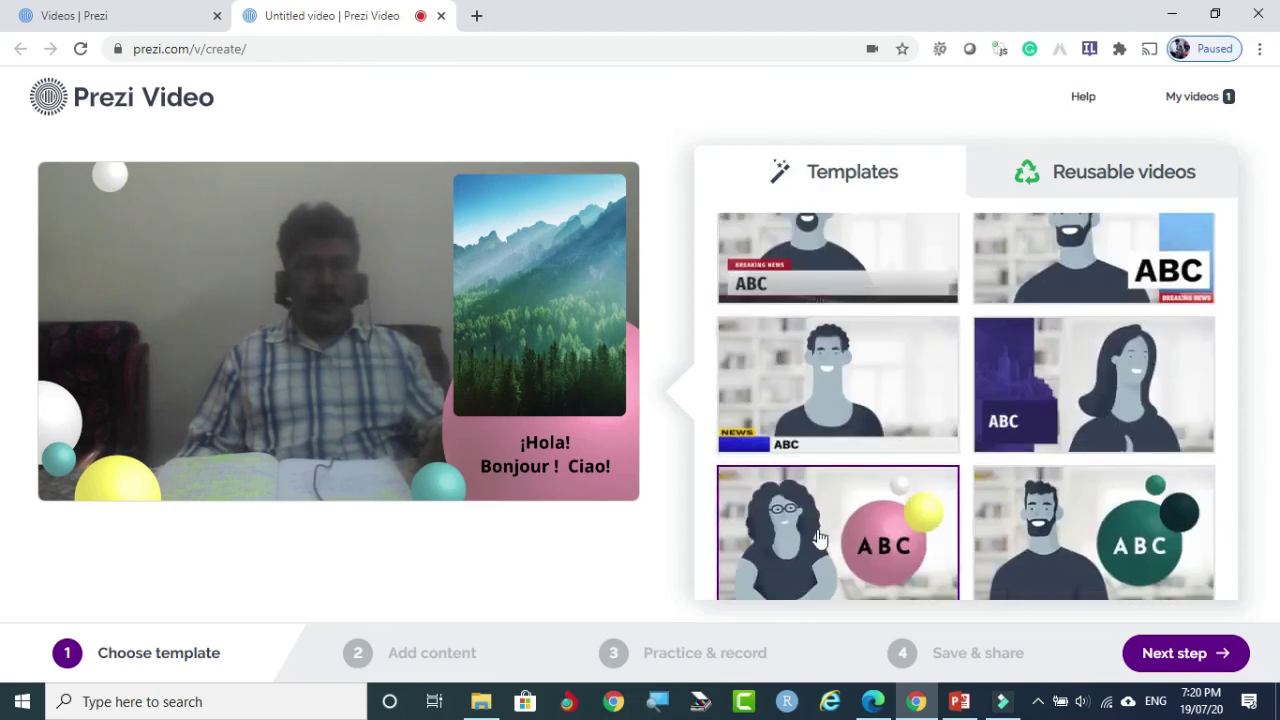
click(824, 525)
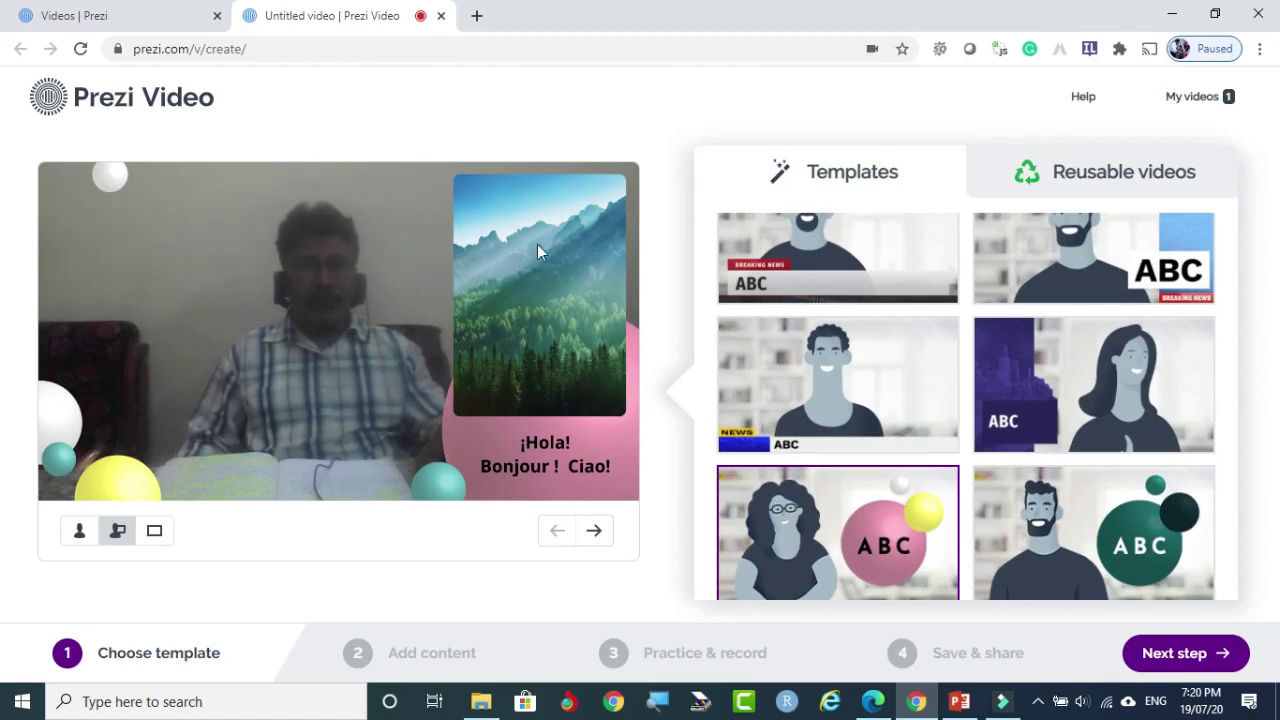
Step: Switch to PowerPoint and run the PREZI Presentation slide show from the first slide through the fourth, ending it there
click(961, 705)
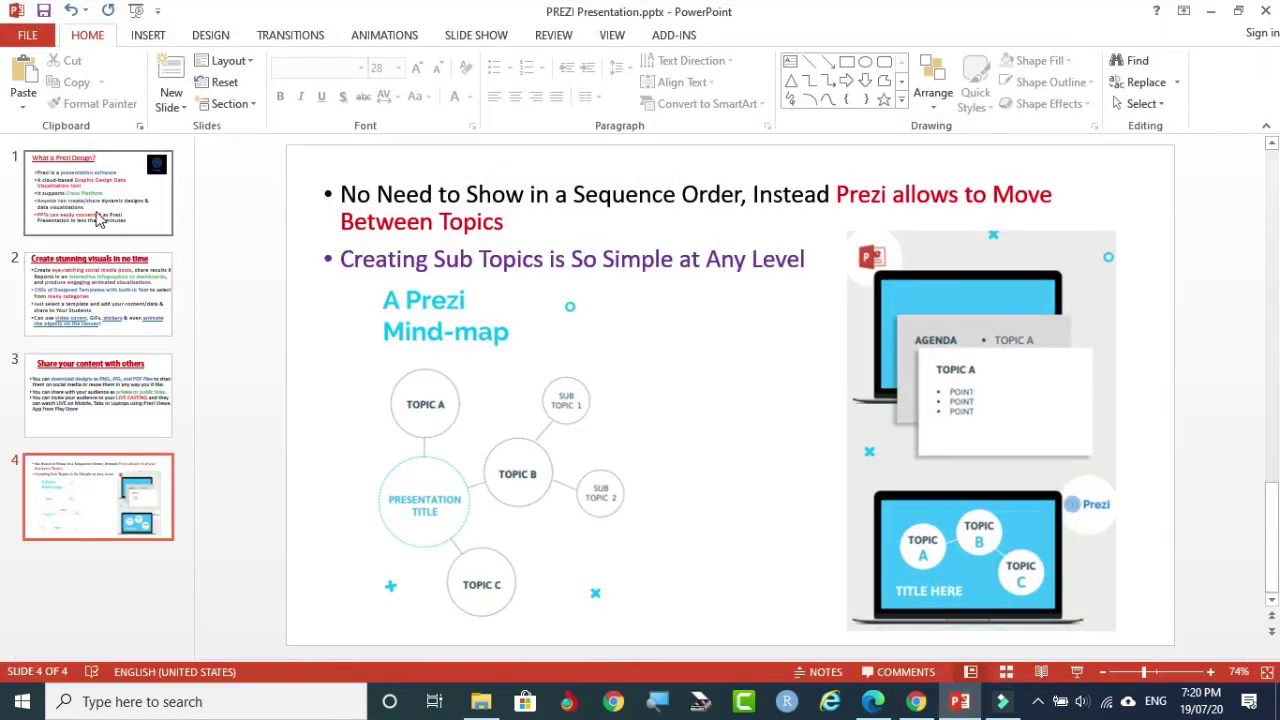
click(97, 217)
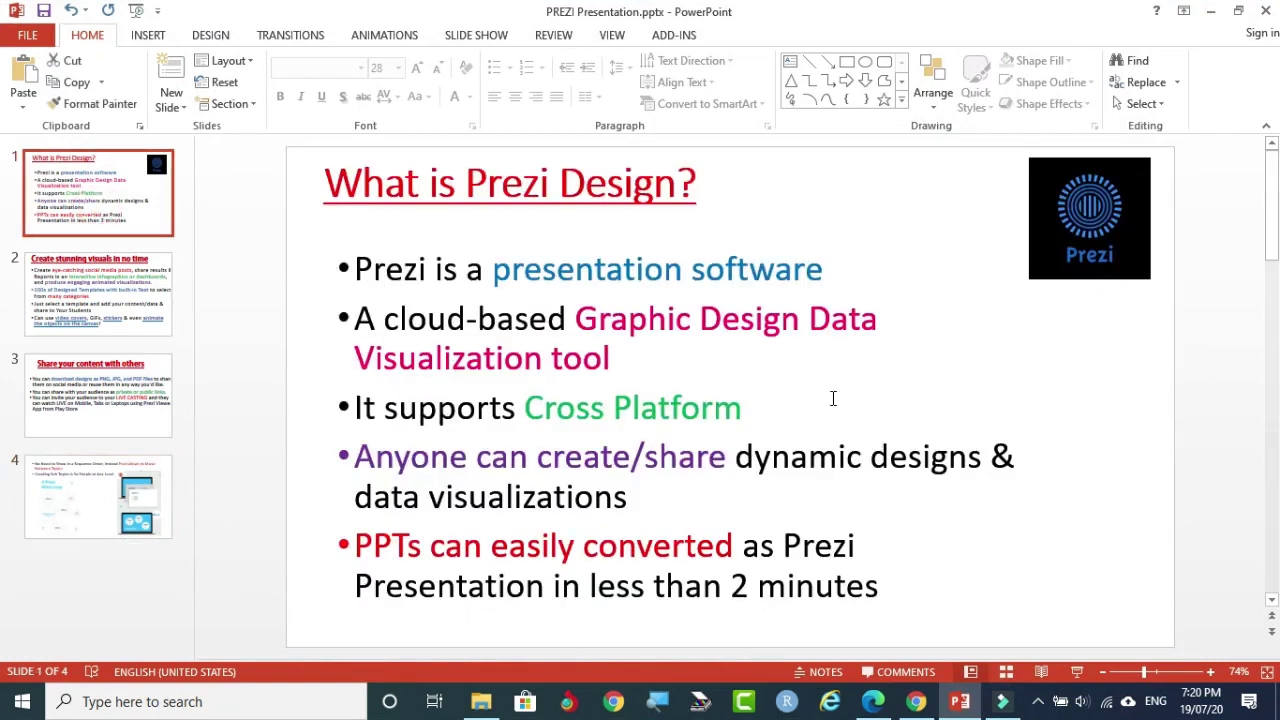
click(1077, 671)
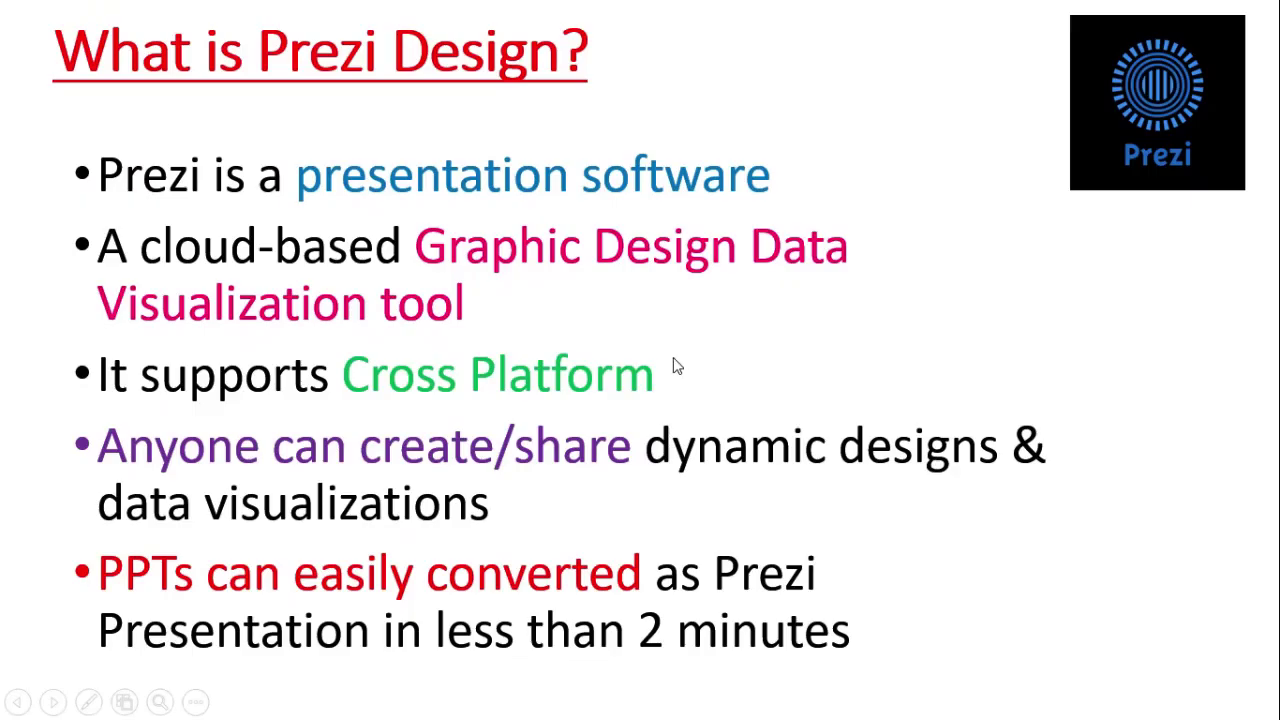
click(674, 366)
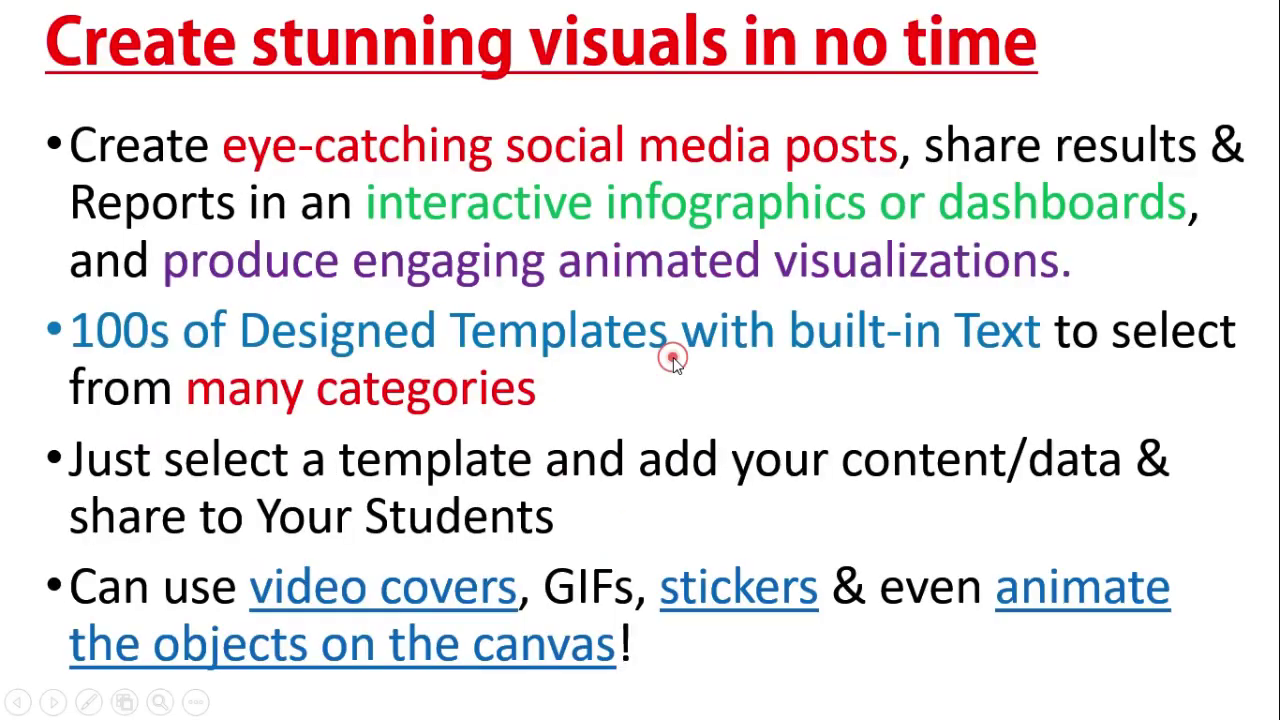
click(674, 366)
click(674, 366)
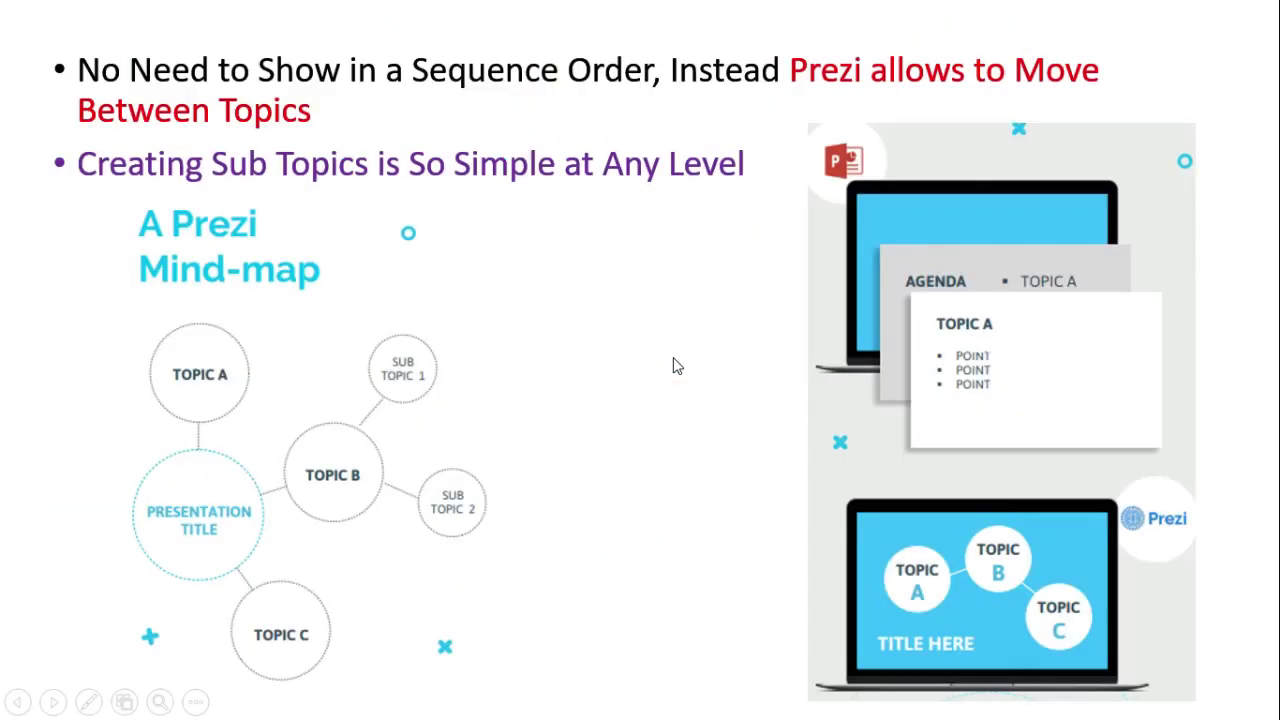
key(Escape)
scroll(559, 368, up, 6)
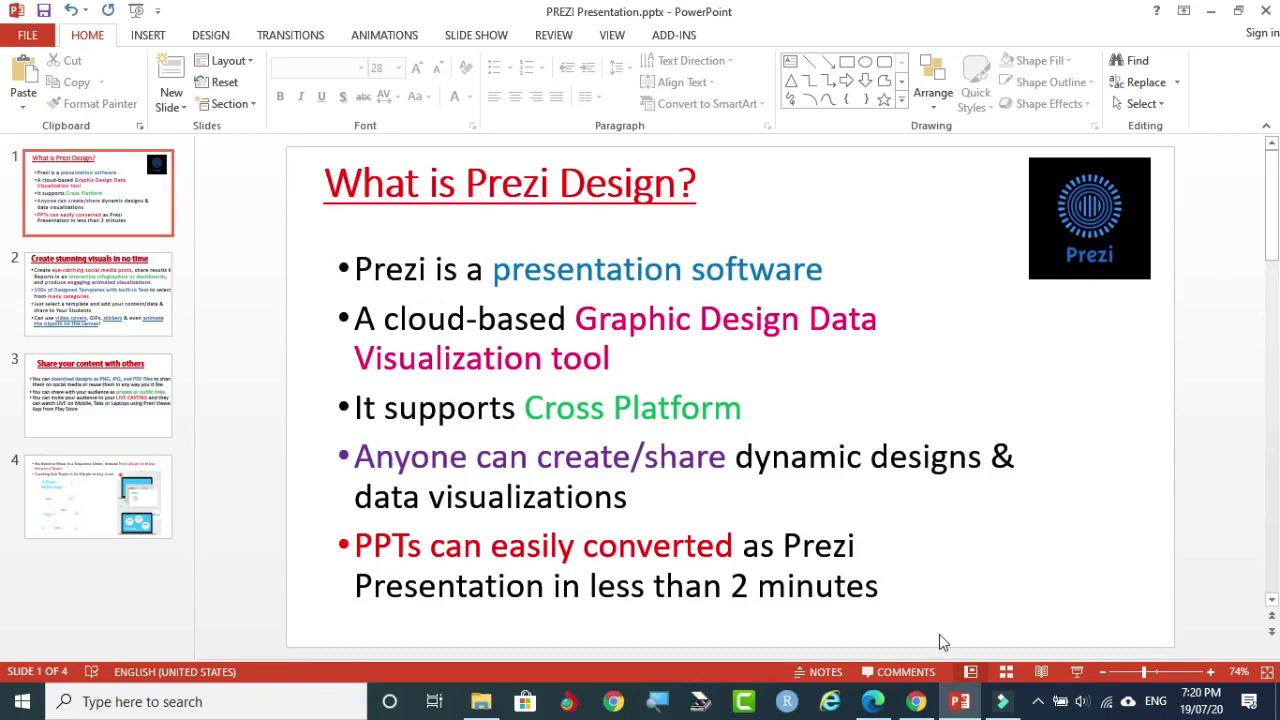
Step: Look up JPEG File Interchange Format among the save-as file types on the computer and cancel without saving
click(28, 36)
click(35, 226)
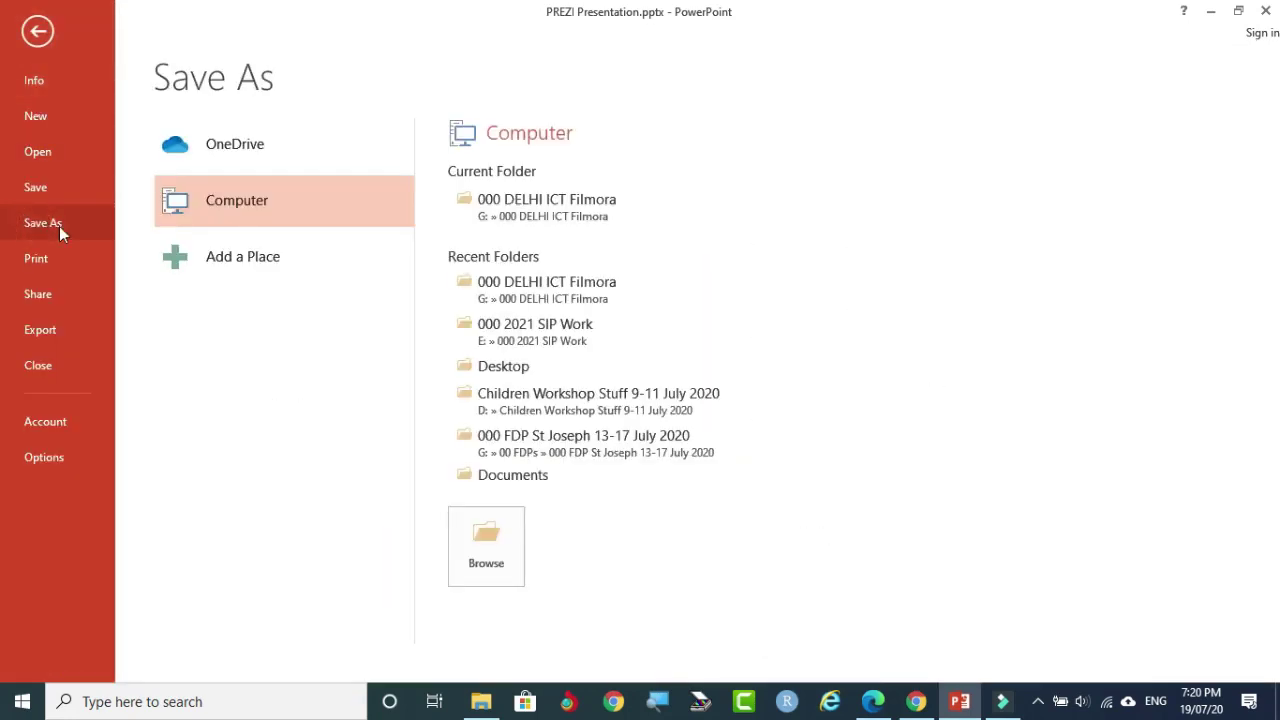
click(225, 202)
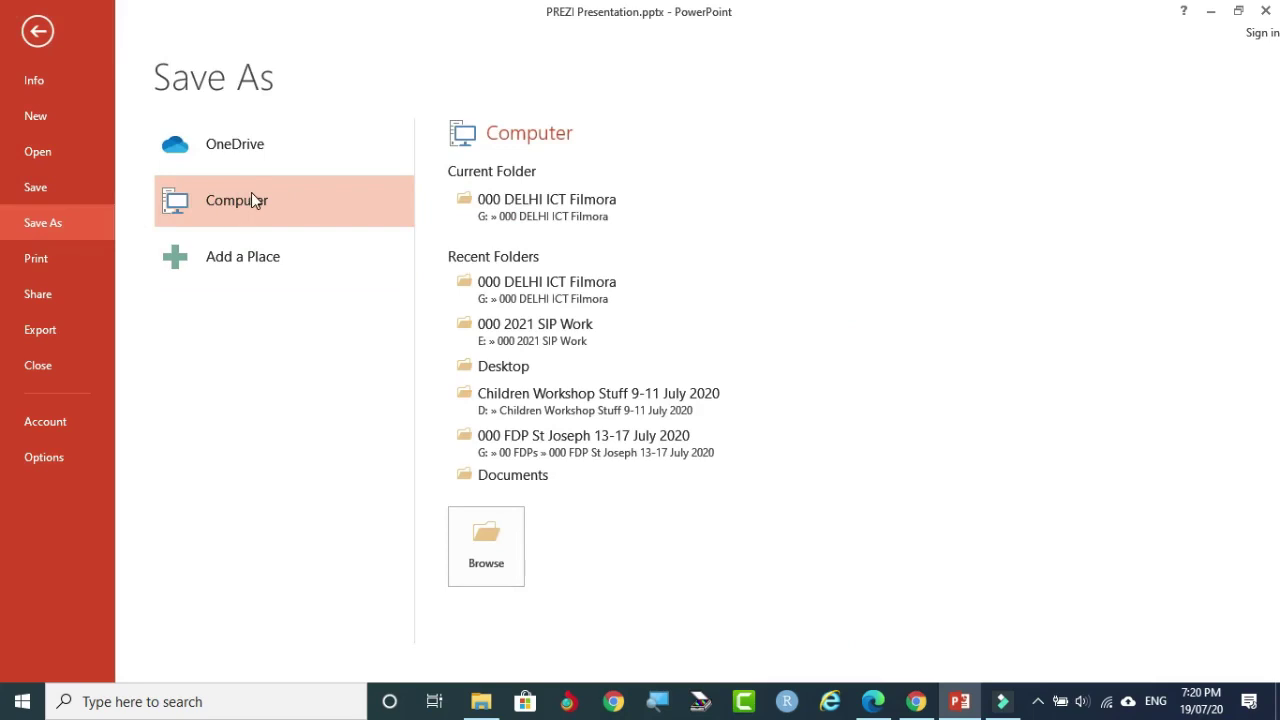
click(514, 400)
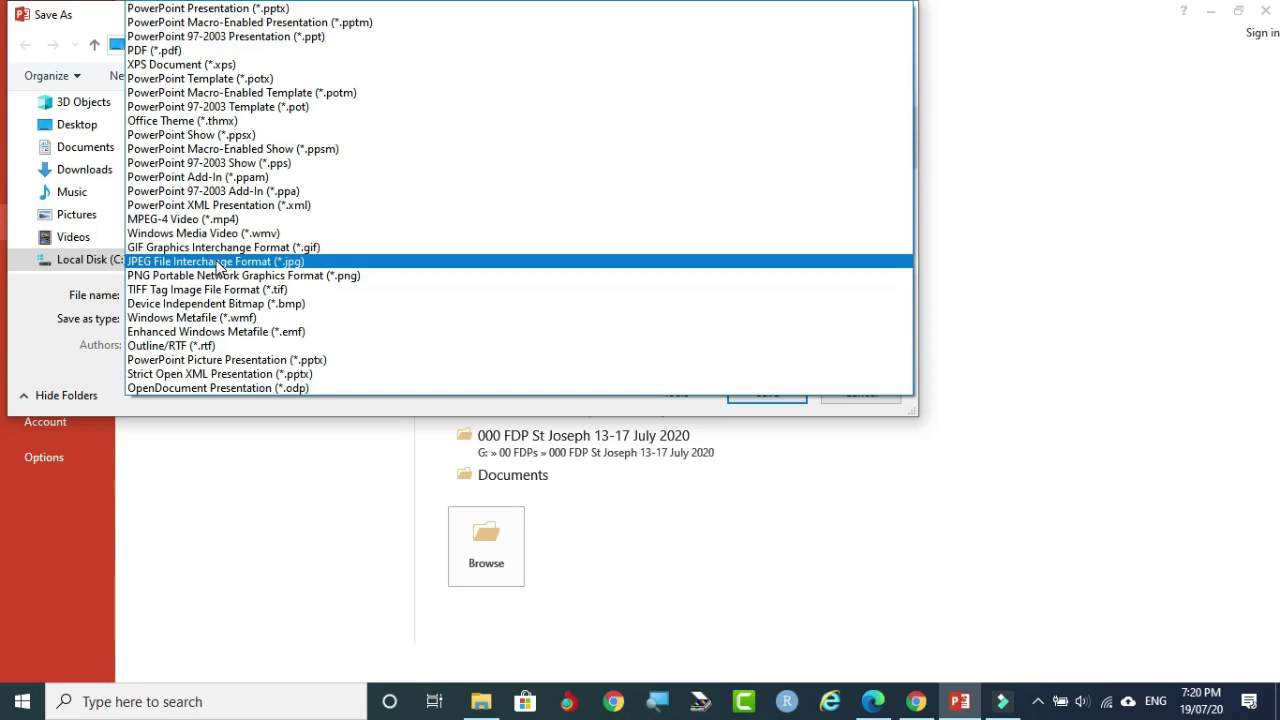
click(1090, 240)
click(862, 385)
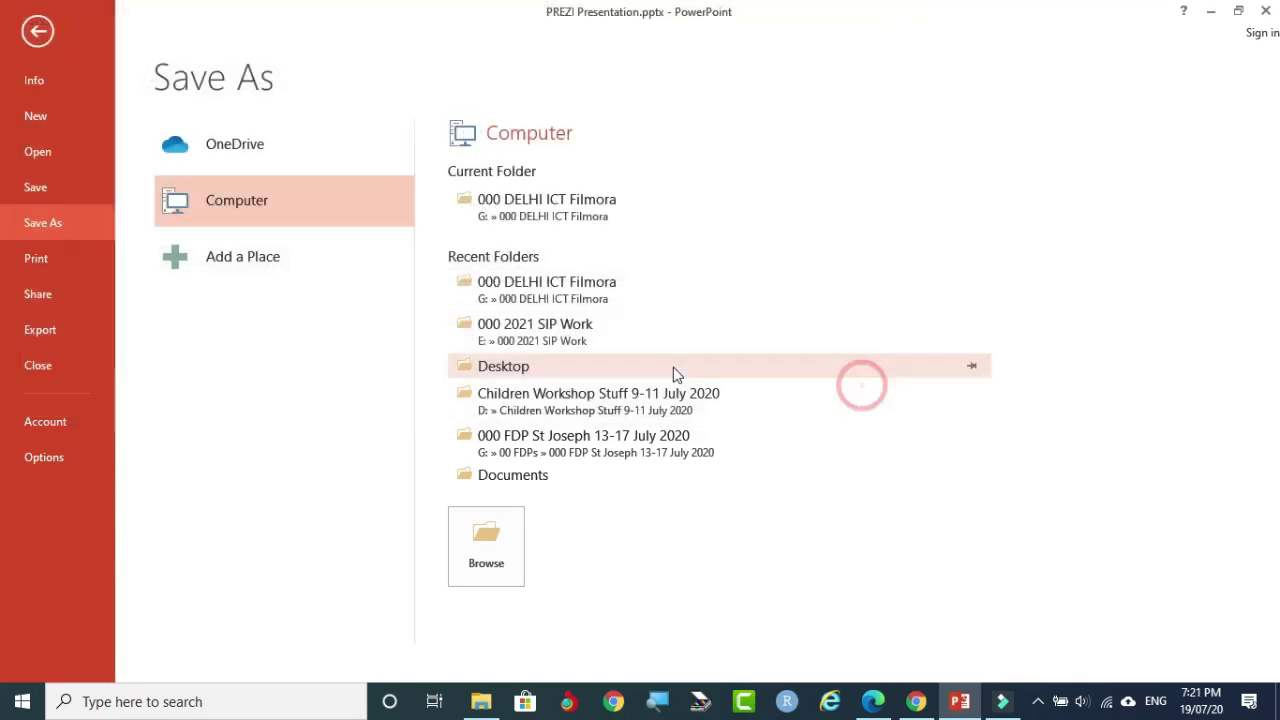
key(Escape)
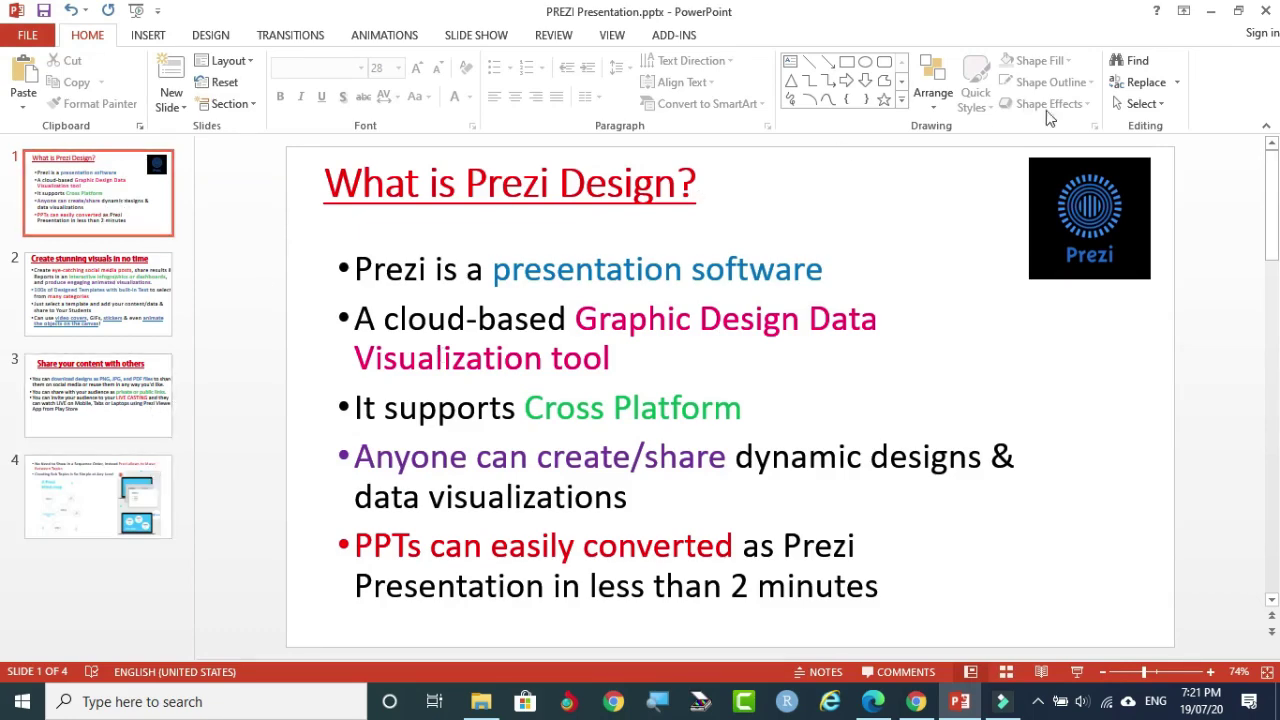
Step: Switch back to Chrome, preview the template in camera-only, content-only and combined views, and proceed to adding content
click(916, 701)
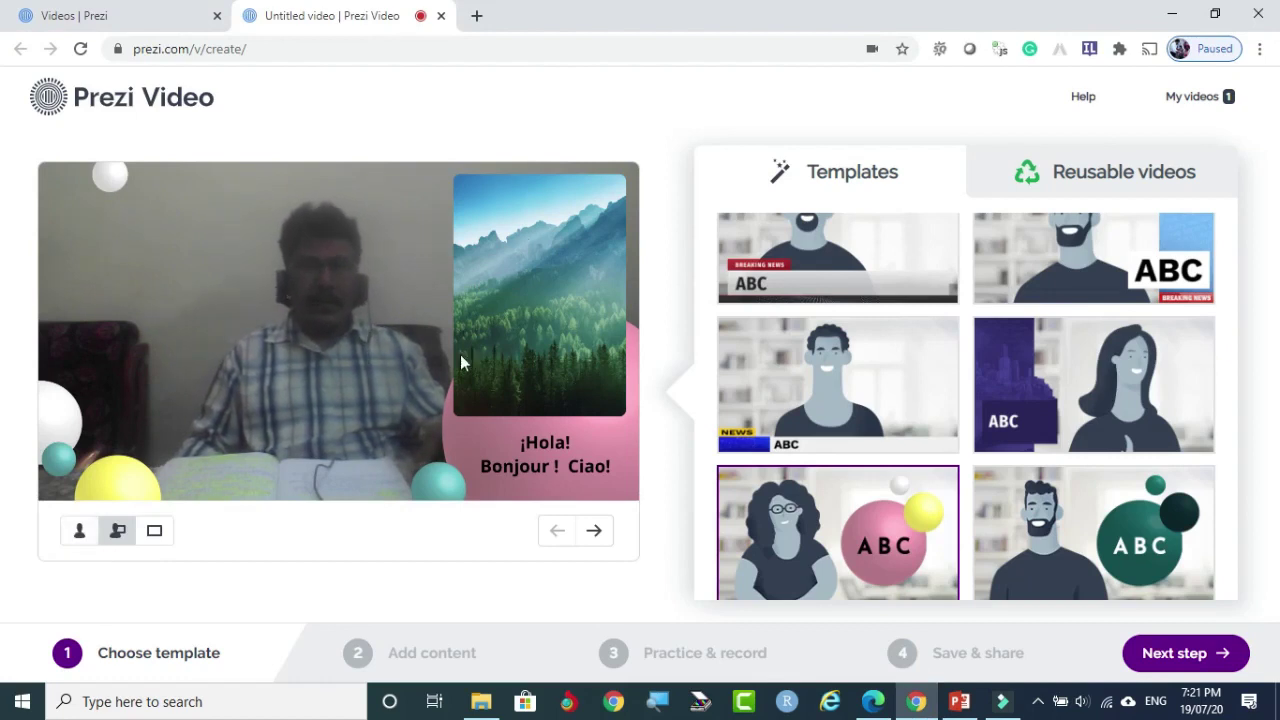
click(79, 531)
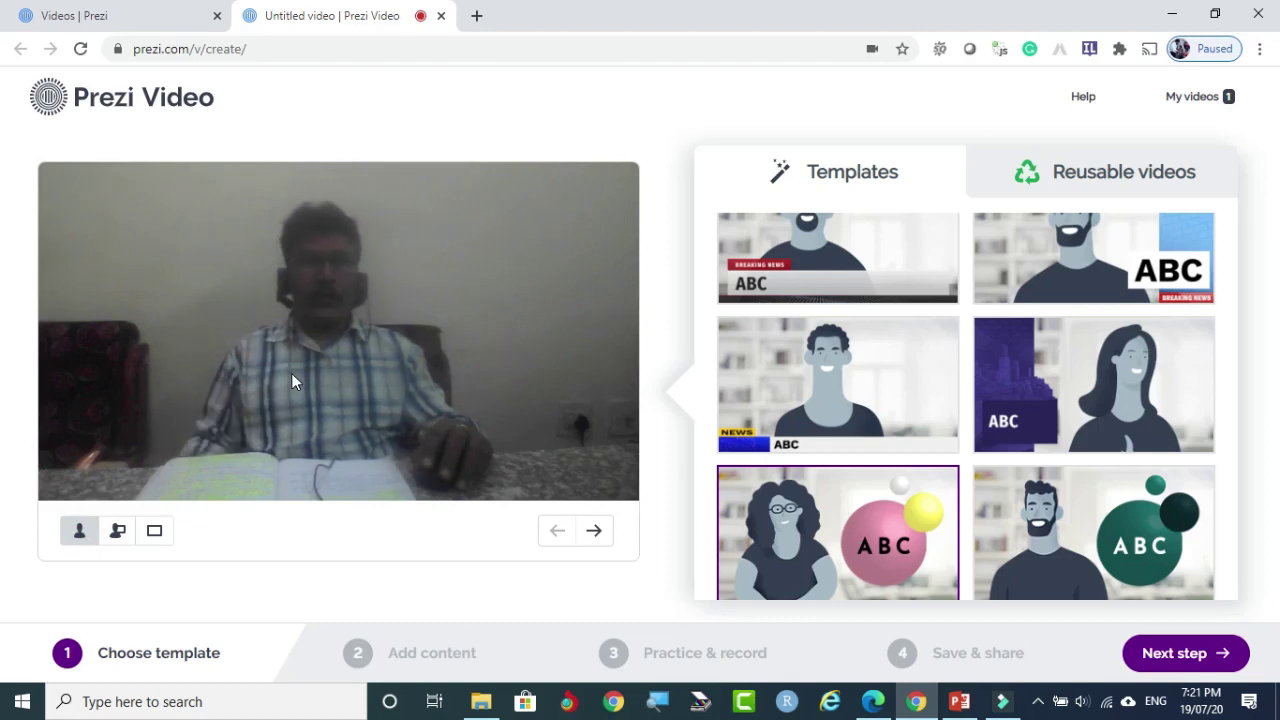
click(155, 537)
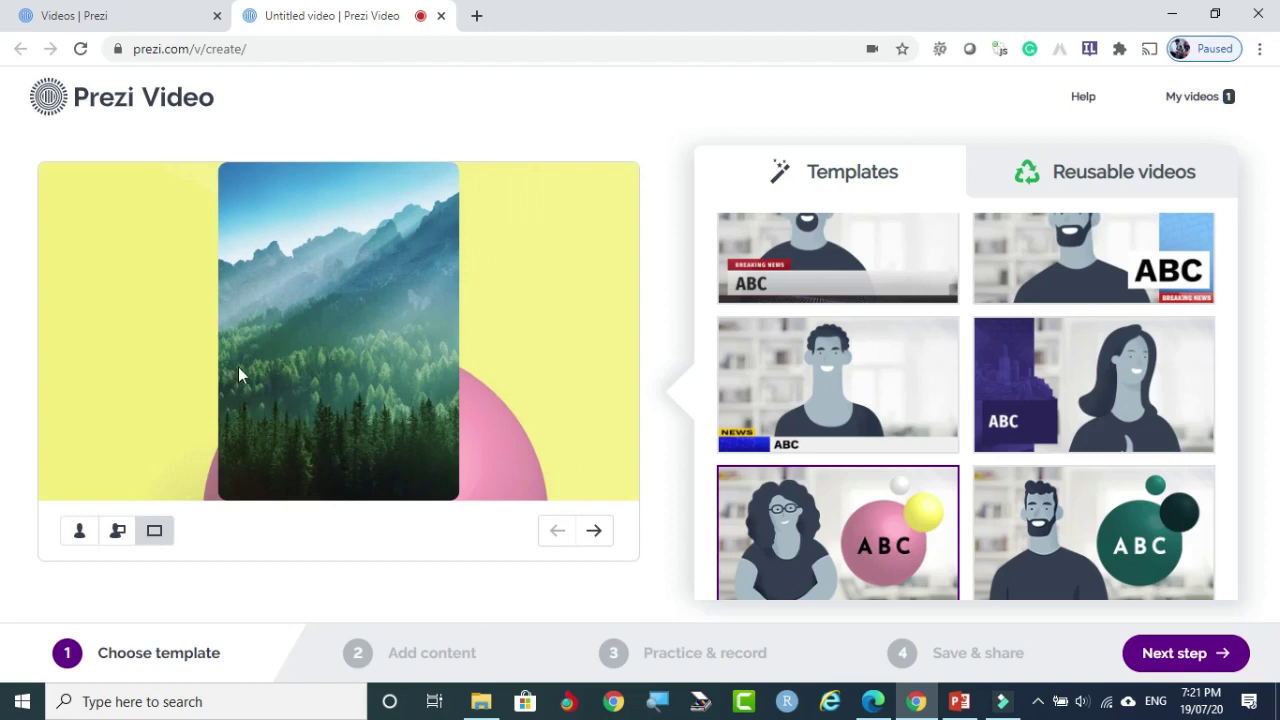
click(115, 535)
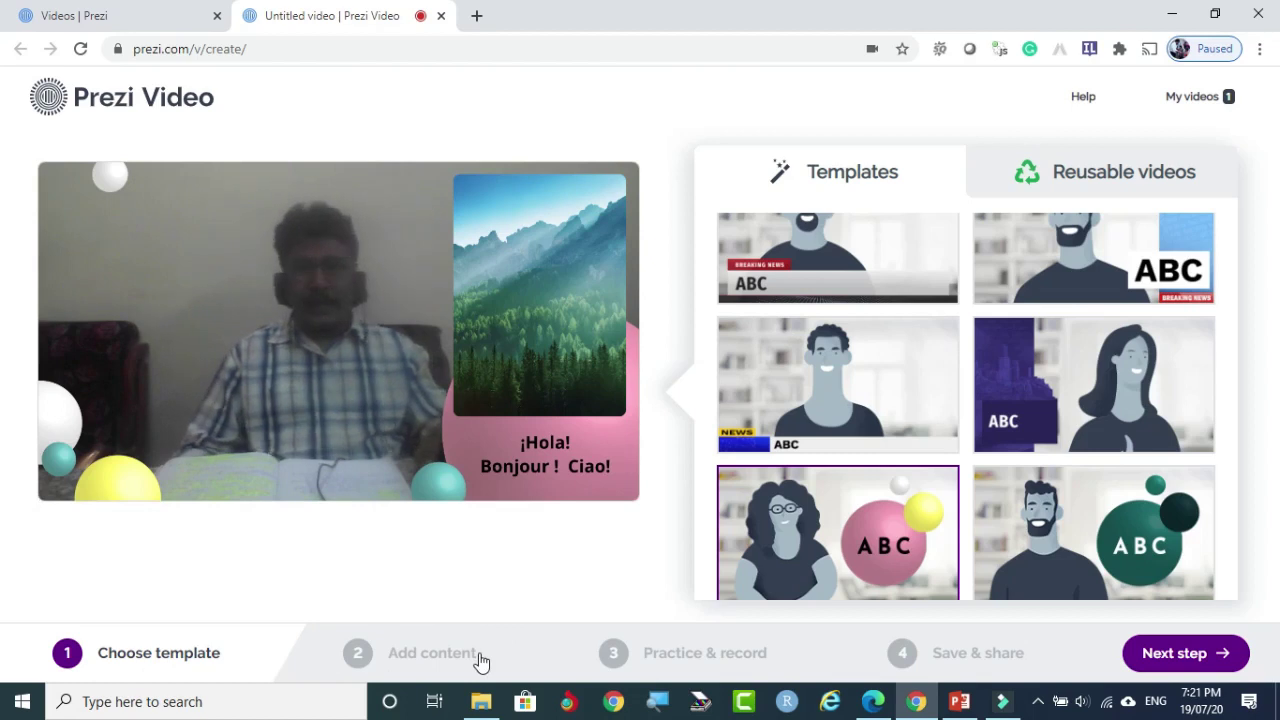
click(1175, 653)
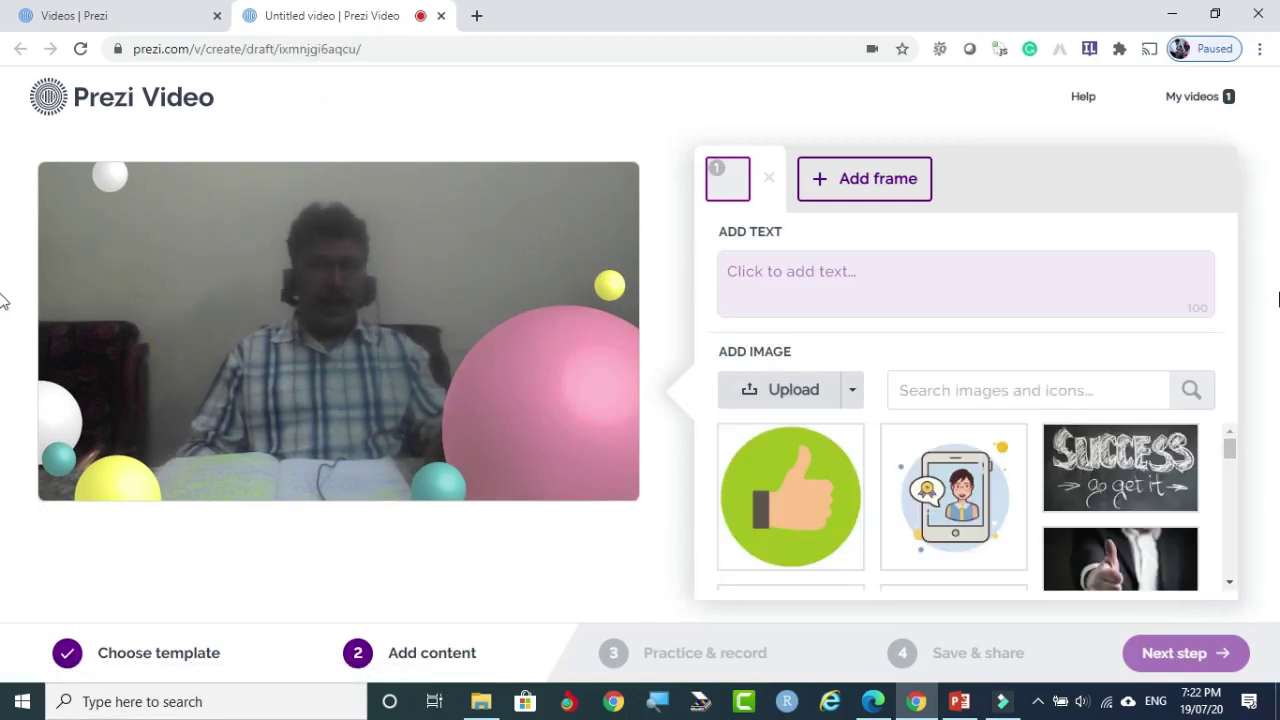
Step: Add the stock image of the man in the red sweater to the first frame and remove it
drag(1232, 452, 1231, 512)
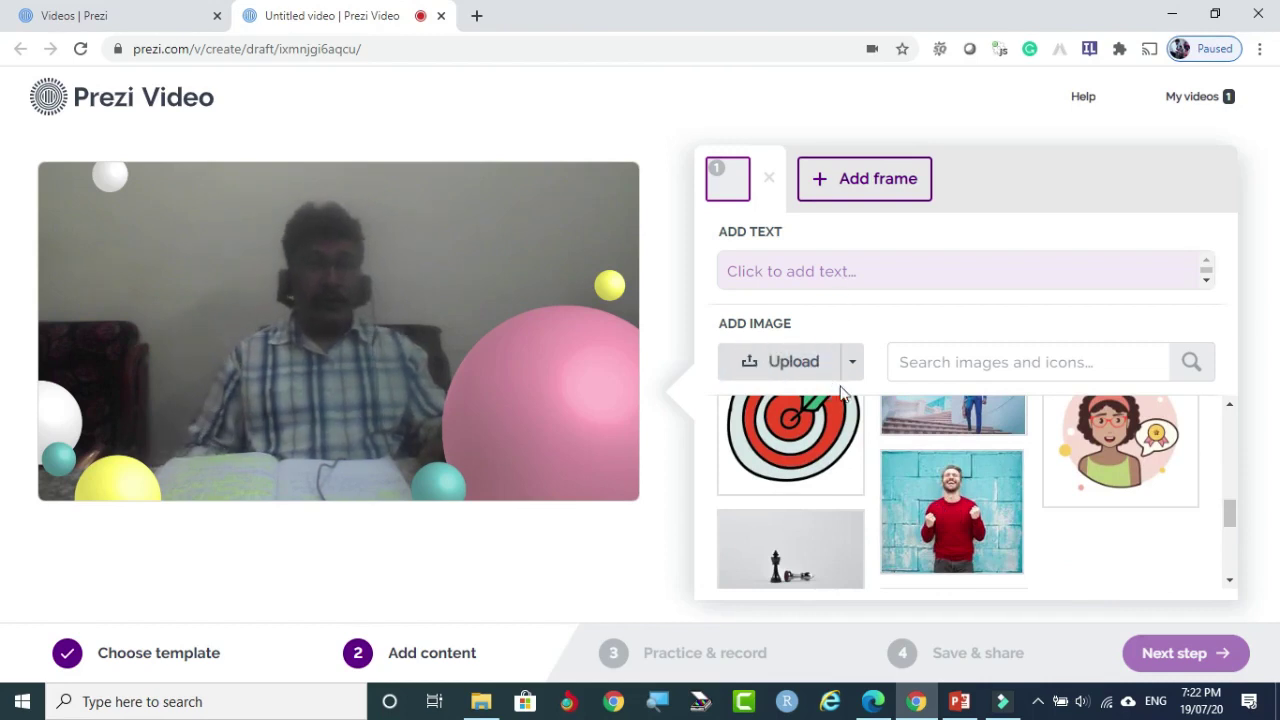
click(930, 485)
mouse_move(522, 310)
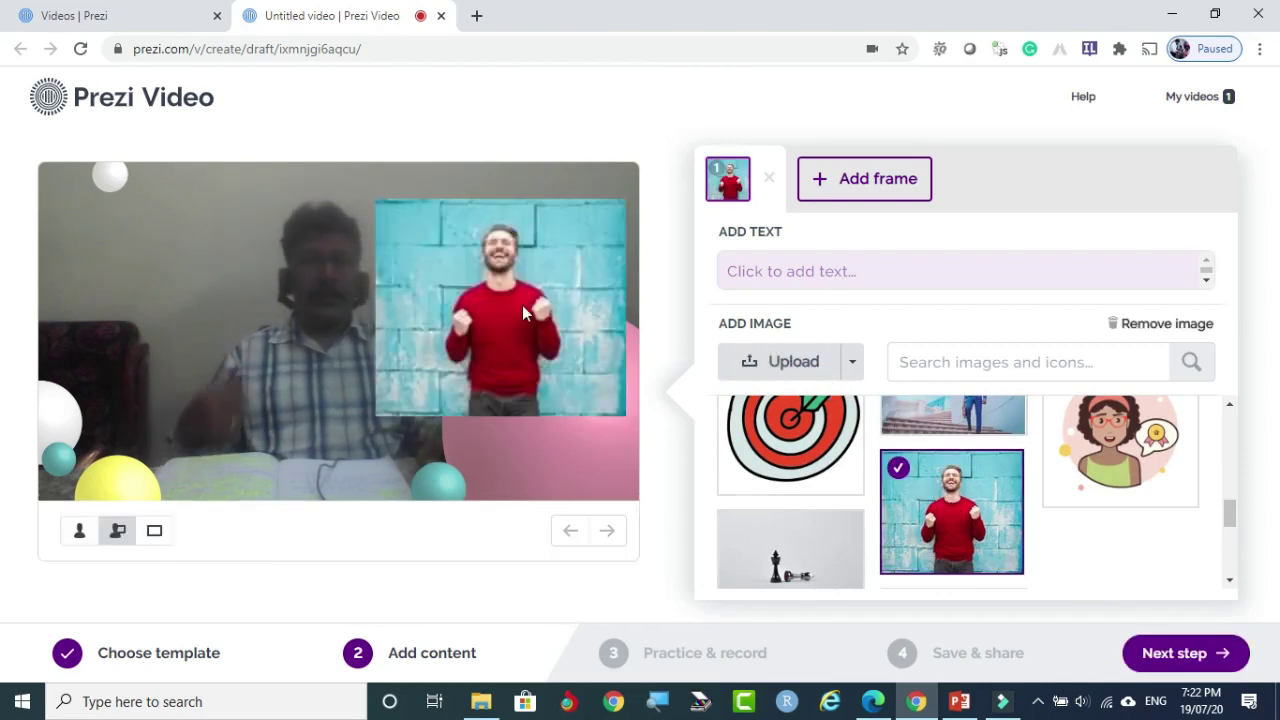
click(1189, 321)
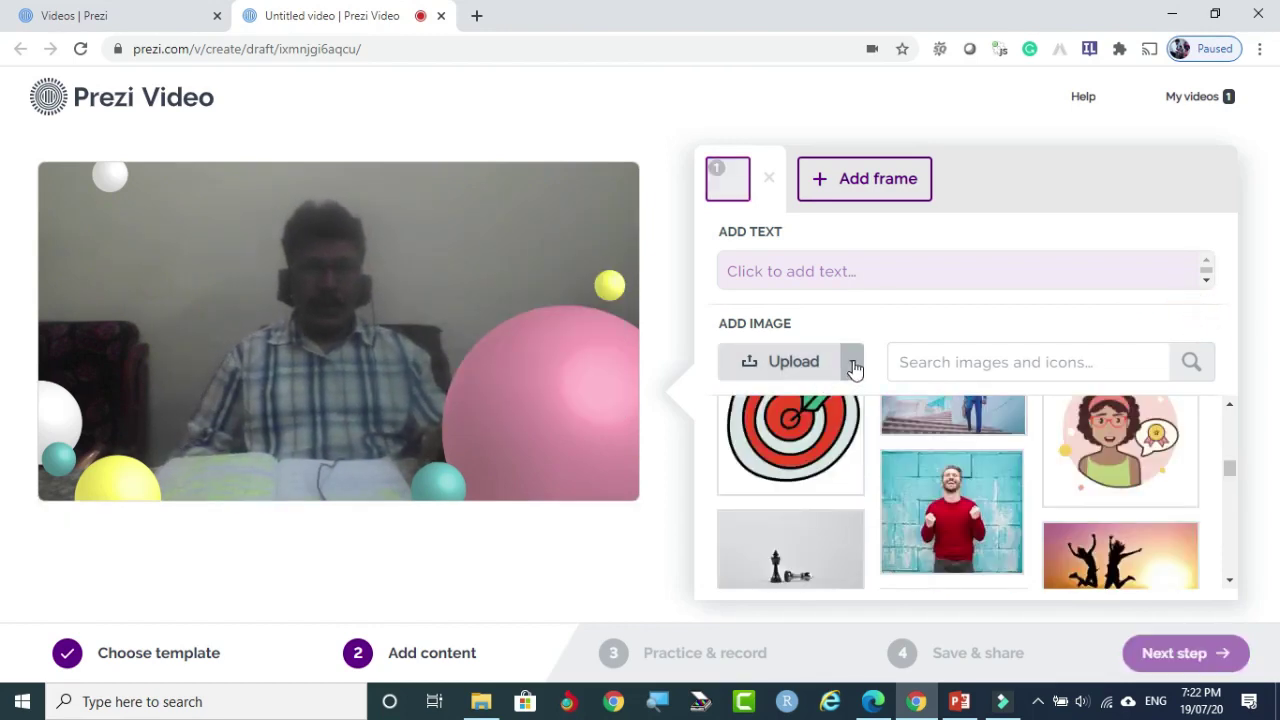
Step: Upload bean family.jpg from the Pictures folder to the first frame and remove it
click(790, 366)
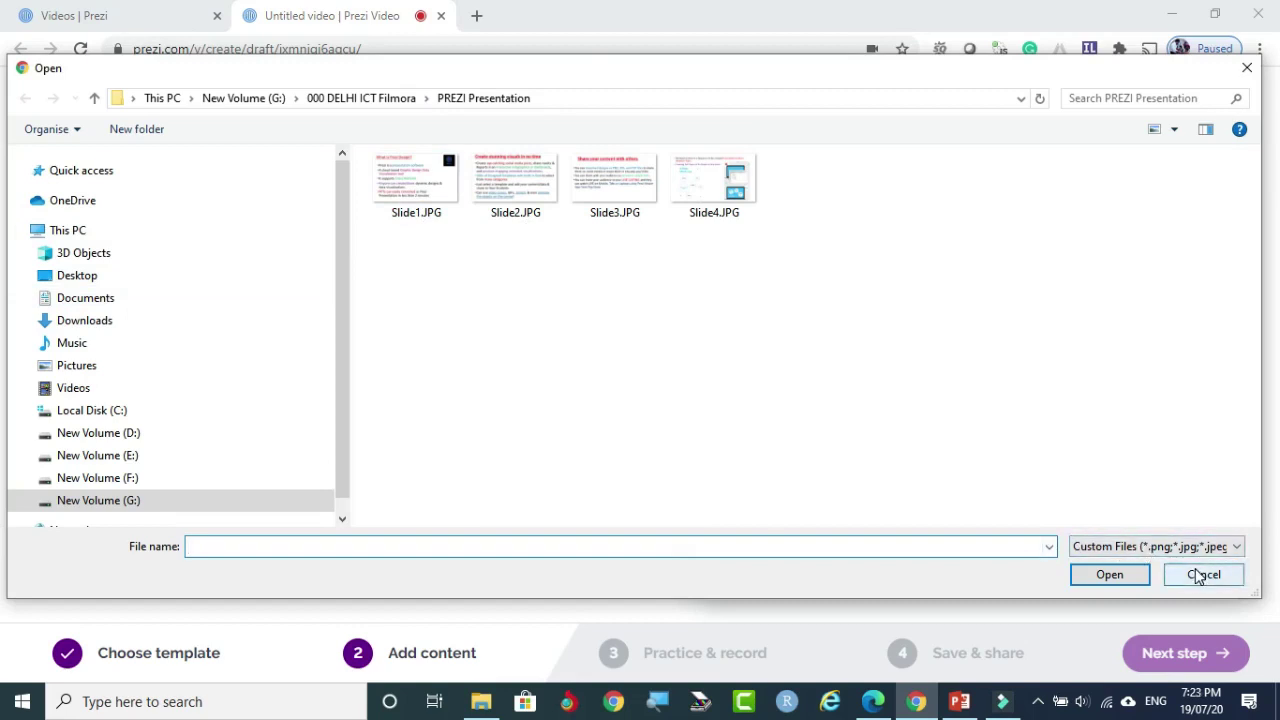
click(64, 366)
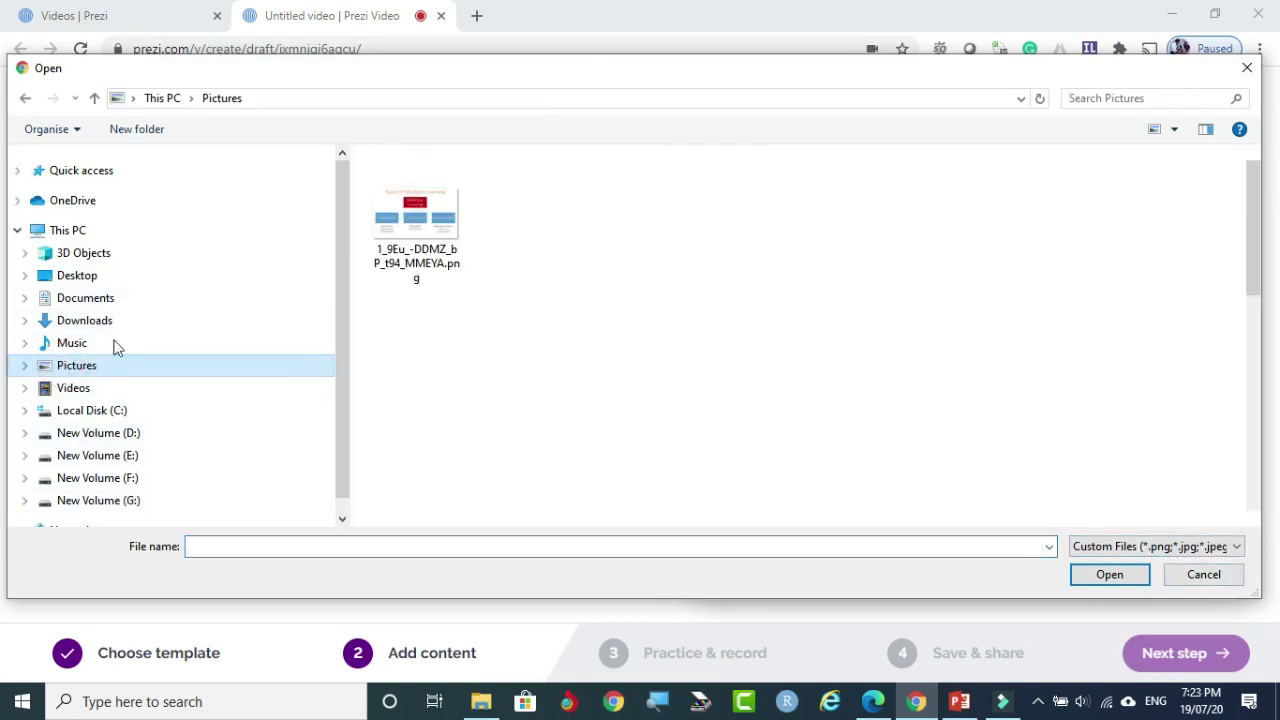
scroll(1190, 480, down, 1)
click(1184, 445)
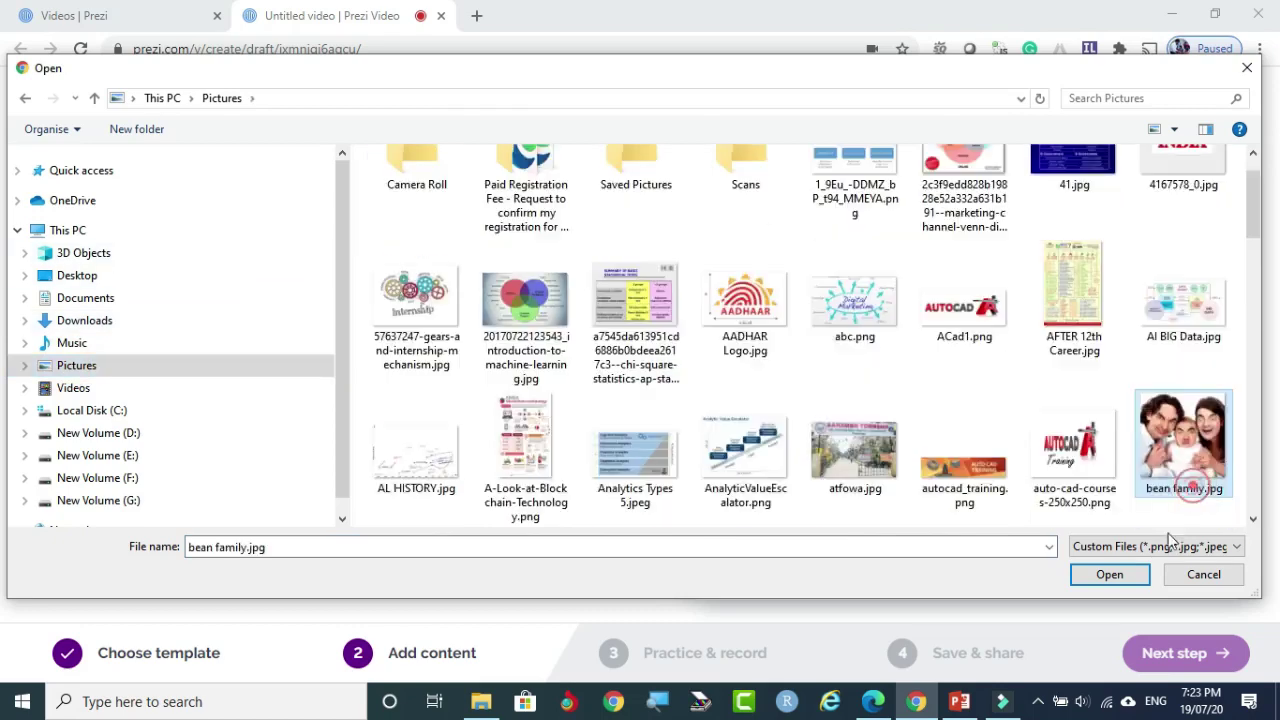
click(1110, 575)
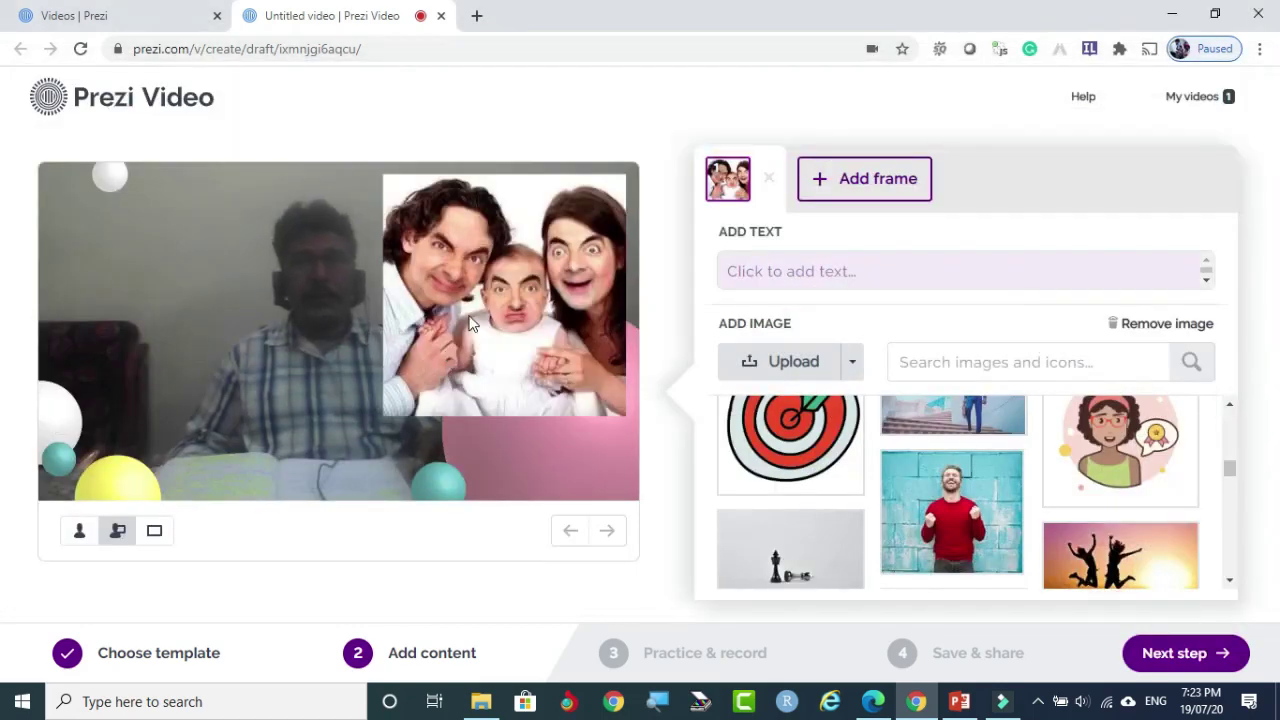
click(1176, 328)
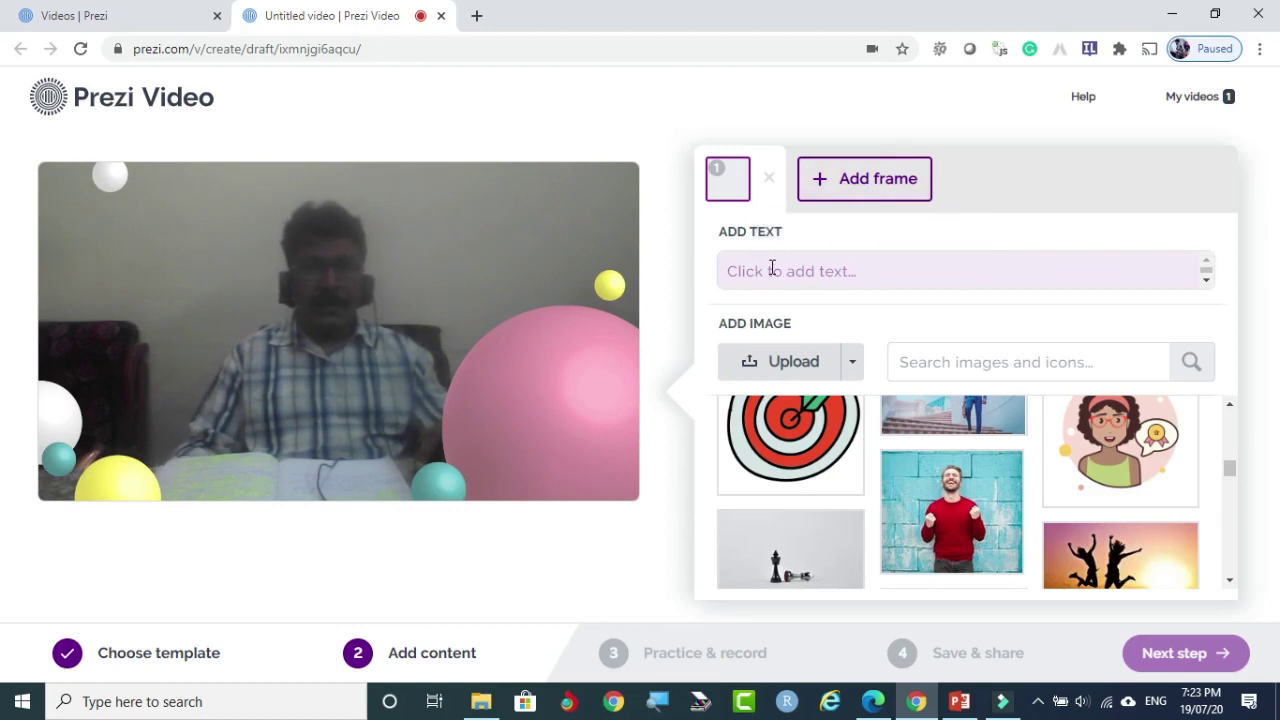
Step: Upload Slide1.JPG from the PREZI Presentation folder on drive G: as the first frame's image
click(794, 360)
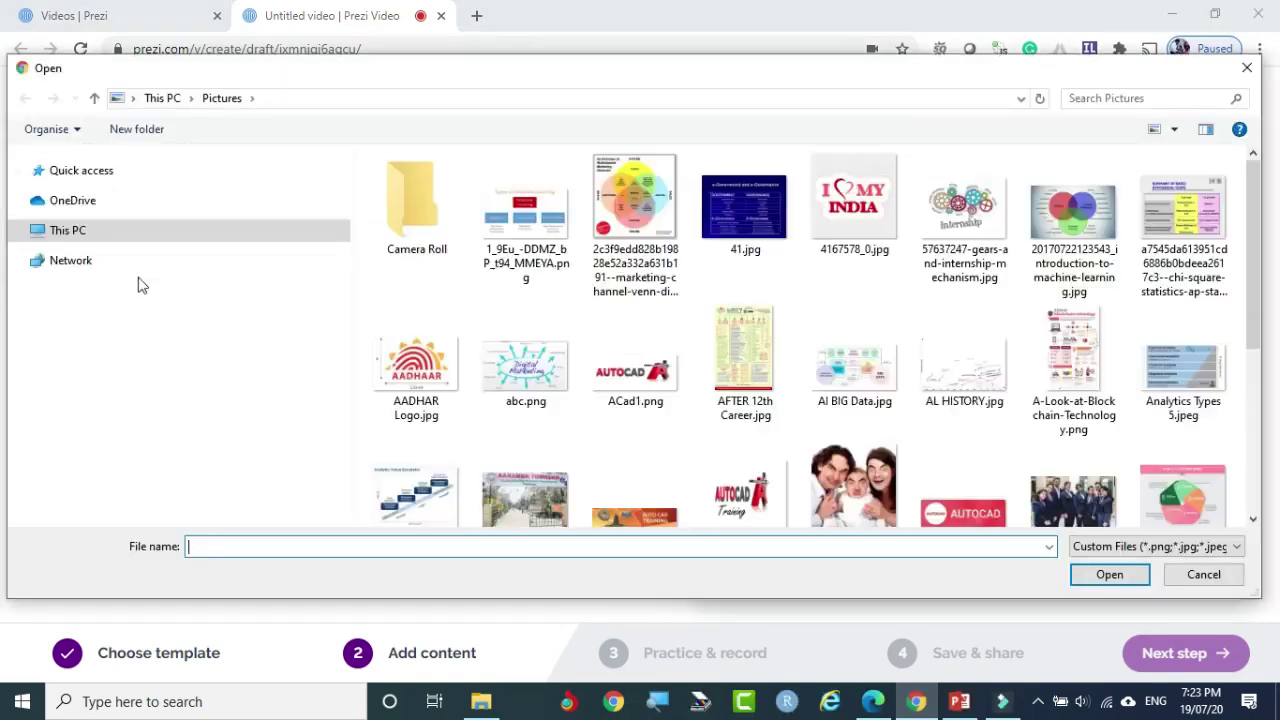
click(400, 222)
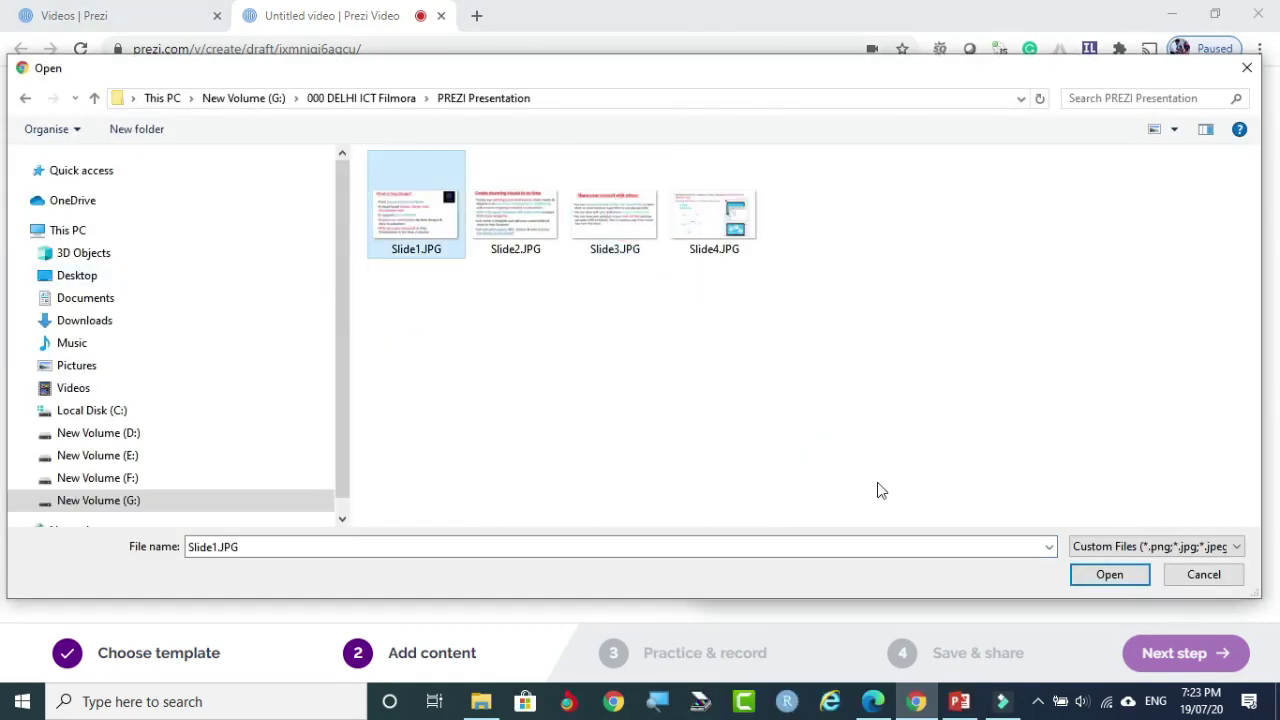
click(1100, 576)
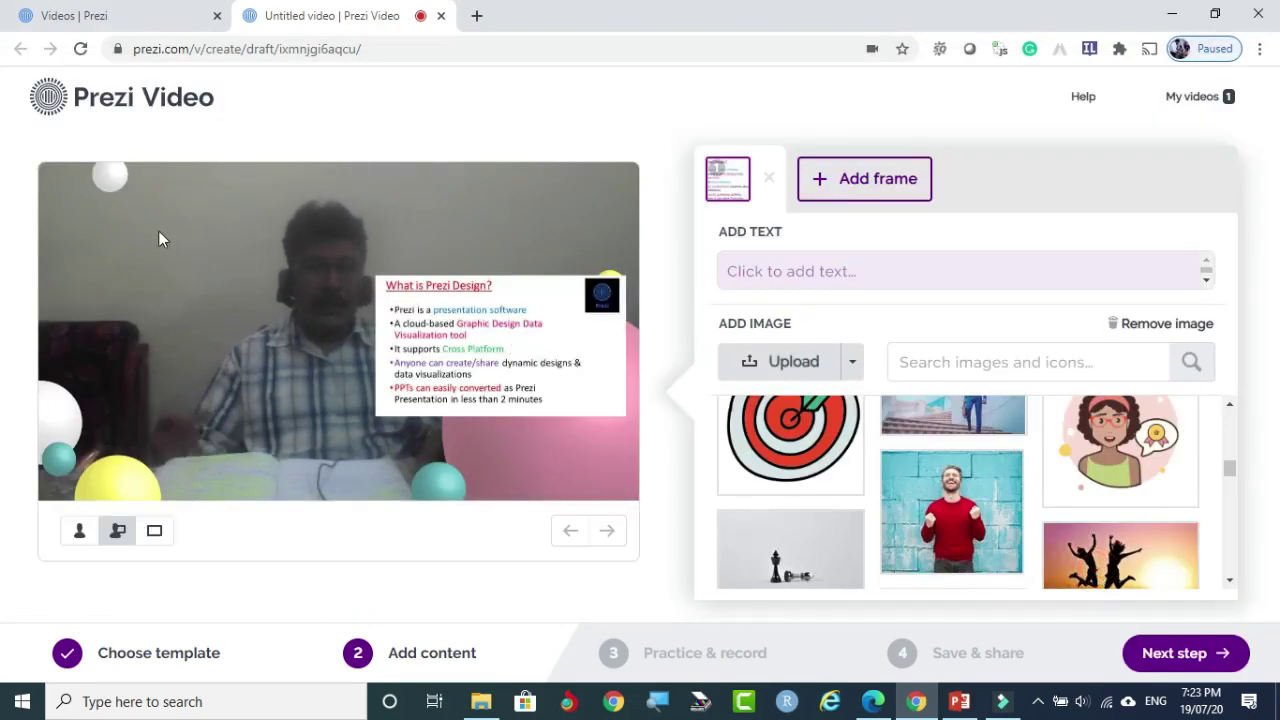
Step: Add a second frame and upload Slide2.JPG from the PREZI Presentation folder as its image
click(879, 192)
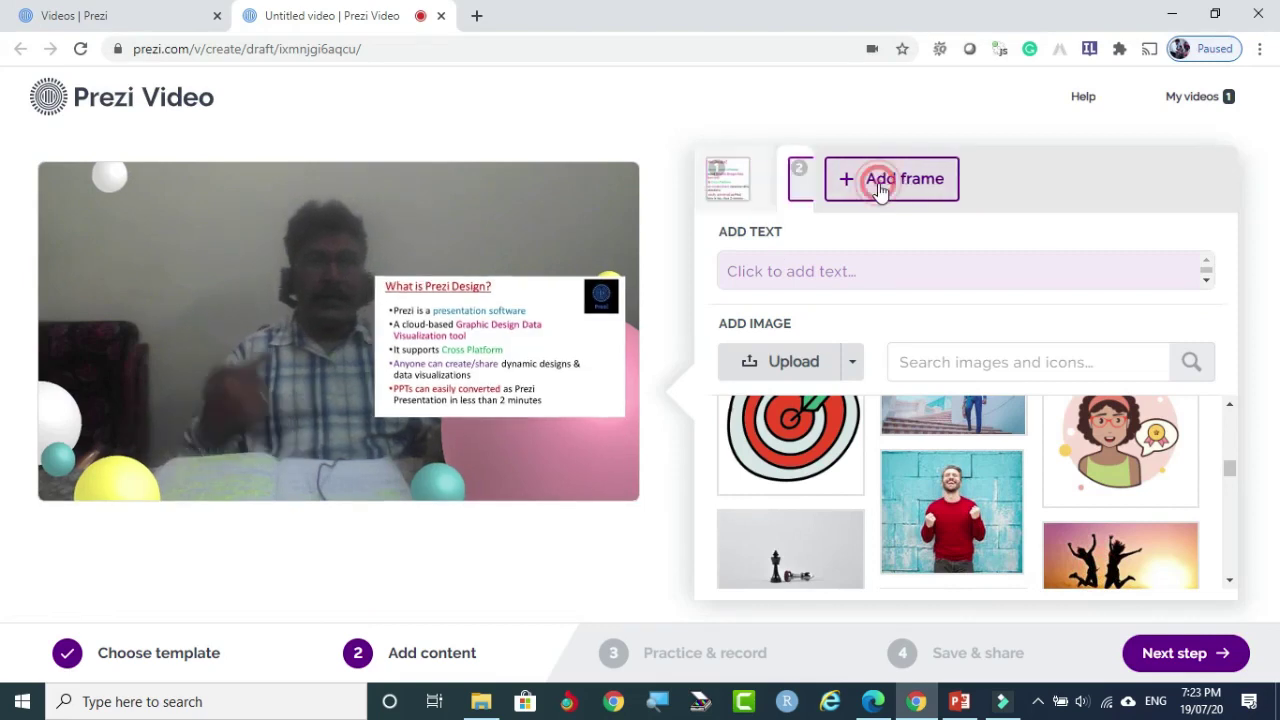
click(787, 360)
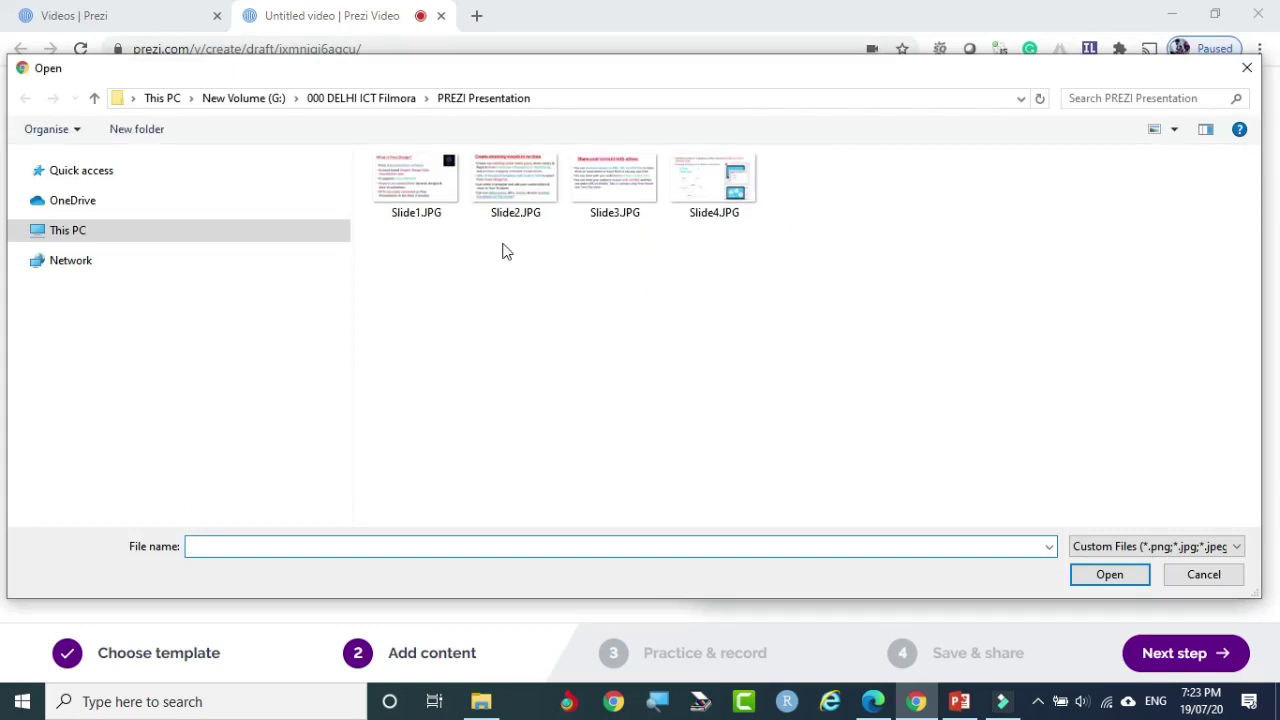
click(1108, 575)
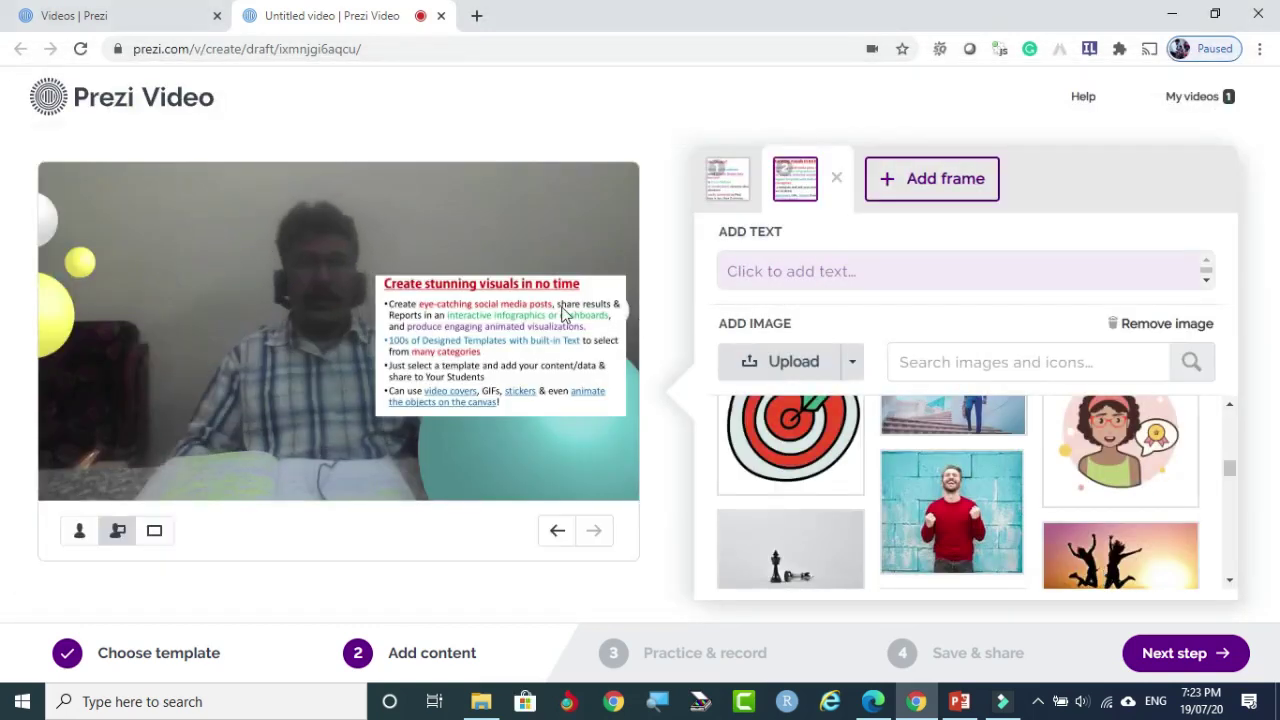
Step: Add a third frame and upload Slide3.JPG from the PREZI Presentation folder as its image
click(931, 191)
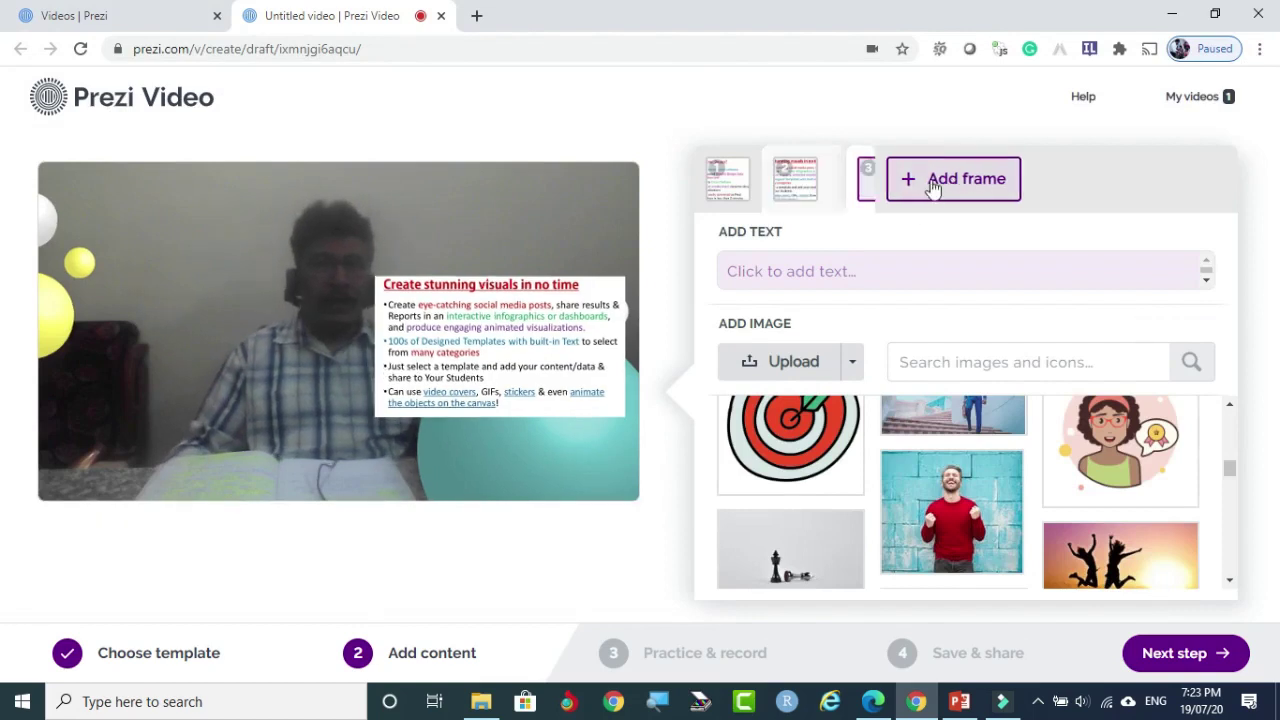
click(804, 360)
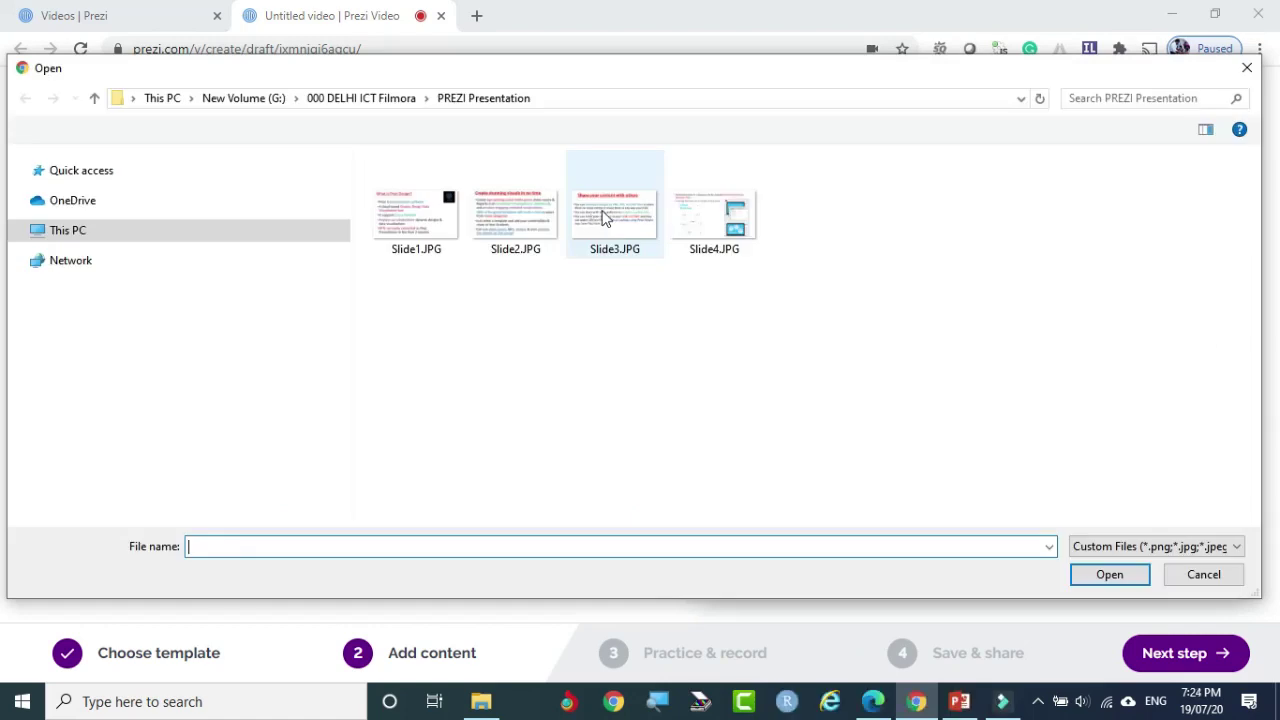
click(603, 217)
click(1109, 572)
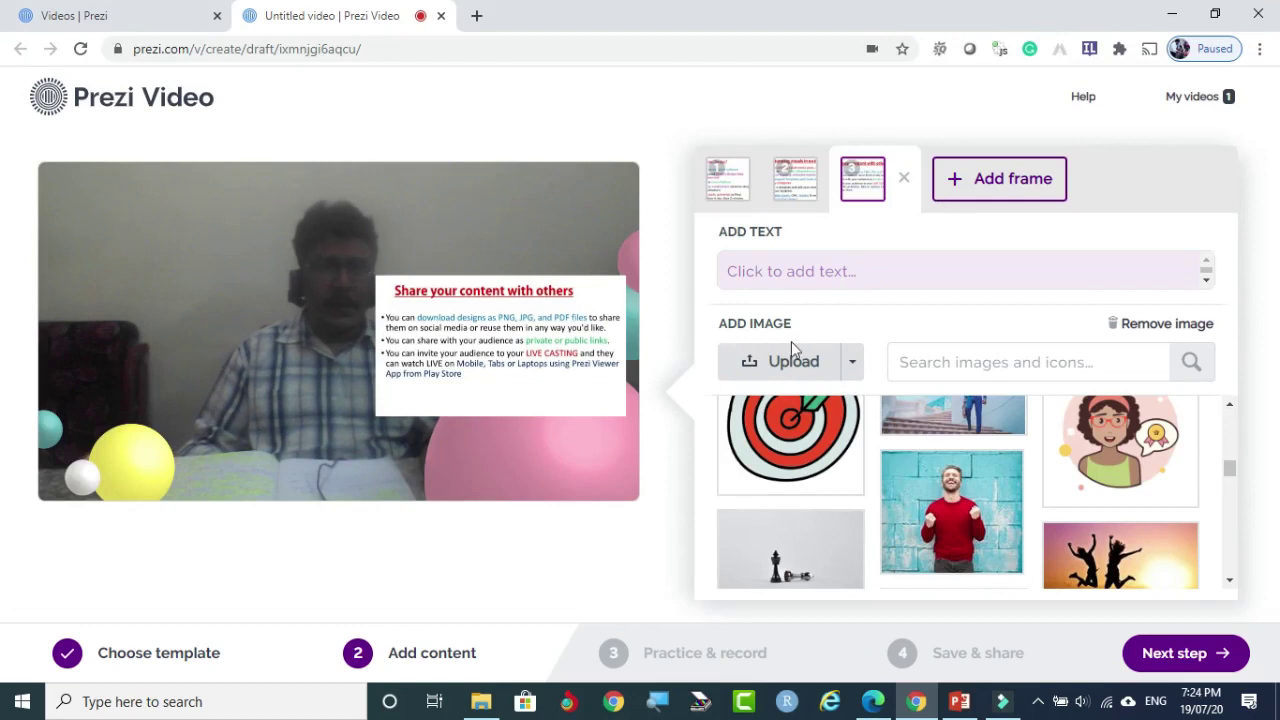
Step: Add a fourth frame and upload Slide4.JPG from the PREZI Presentation folder as its image
click(1014, 178)
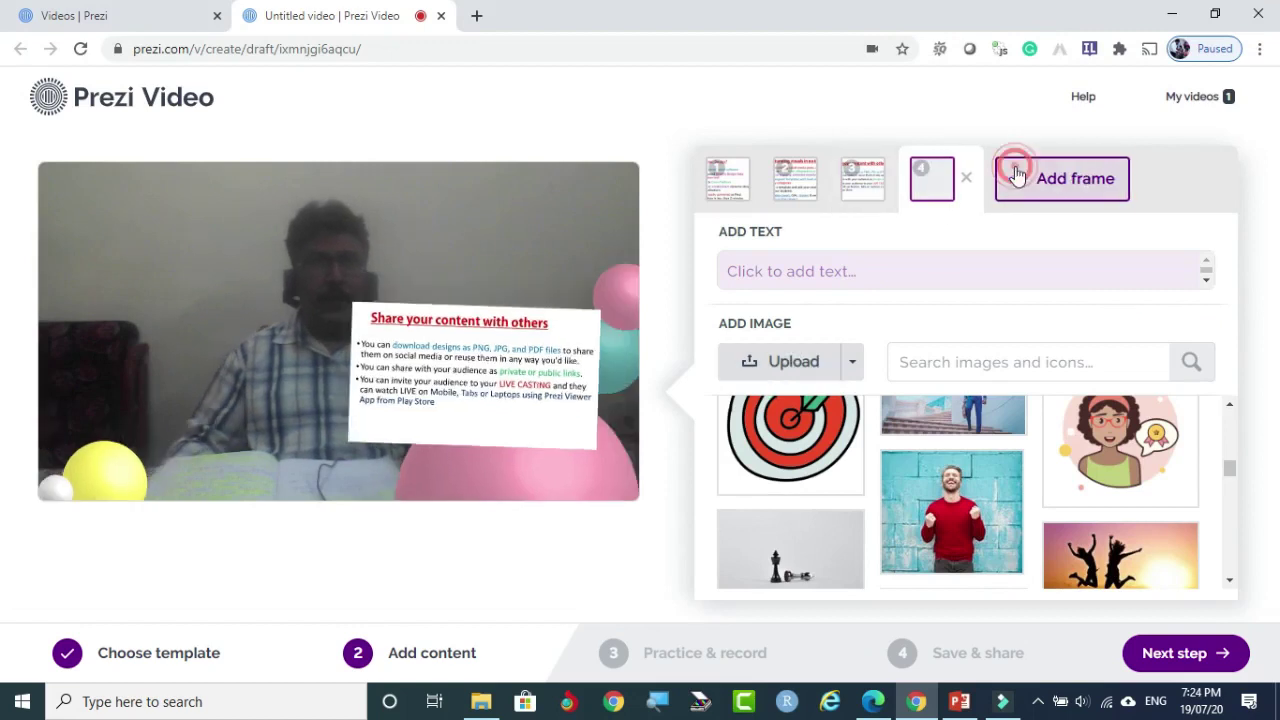
click(800, 366)
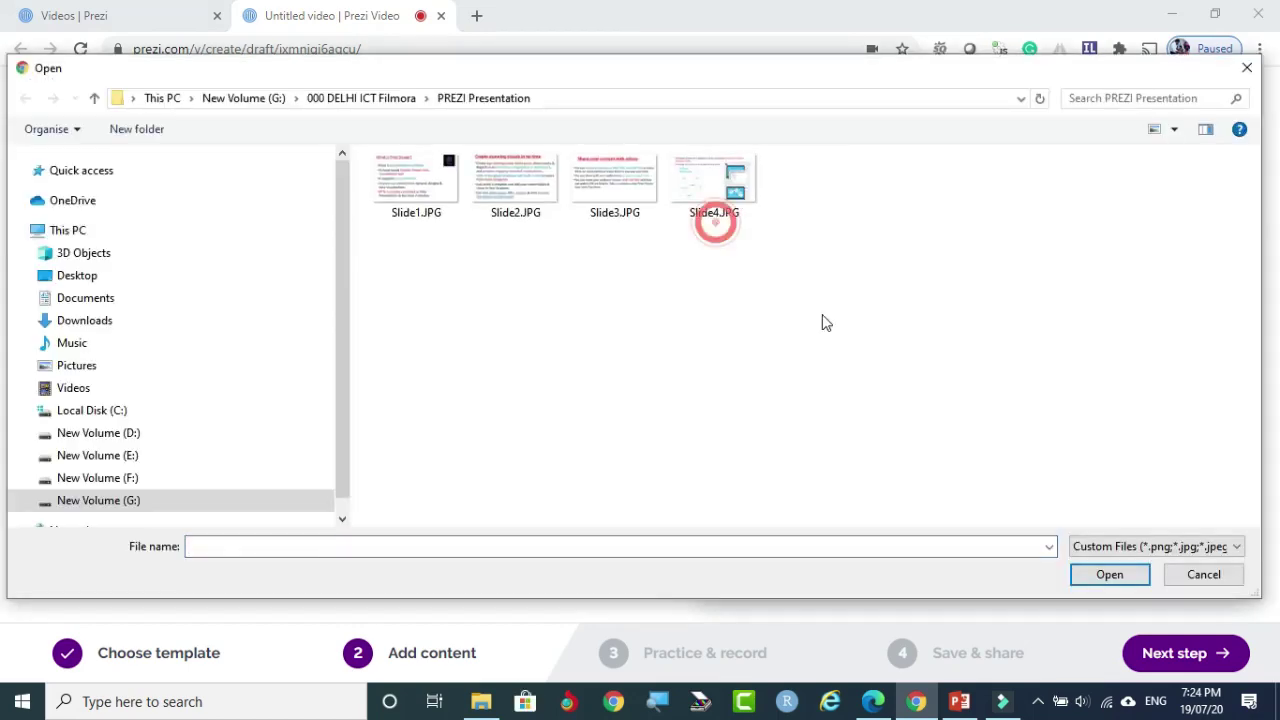
click(738, 188)
click(1108, 574)
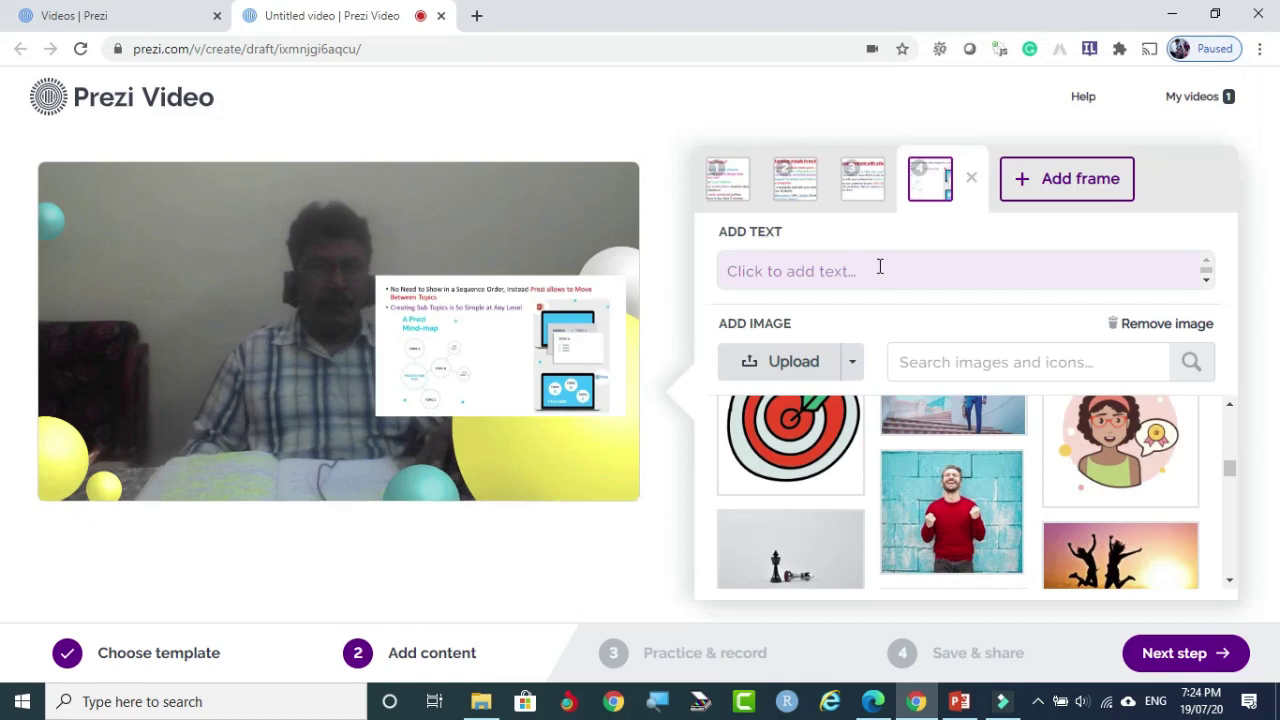
Step: Proceed to practising and recording, and rehearse moving to the second frame and back to the first
click(1203, 655)
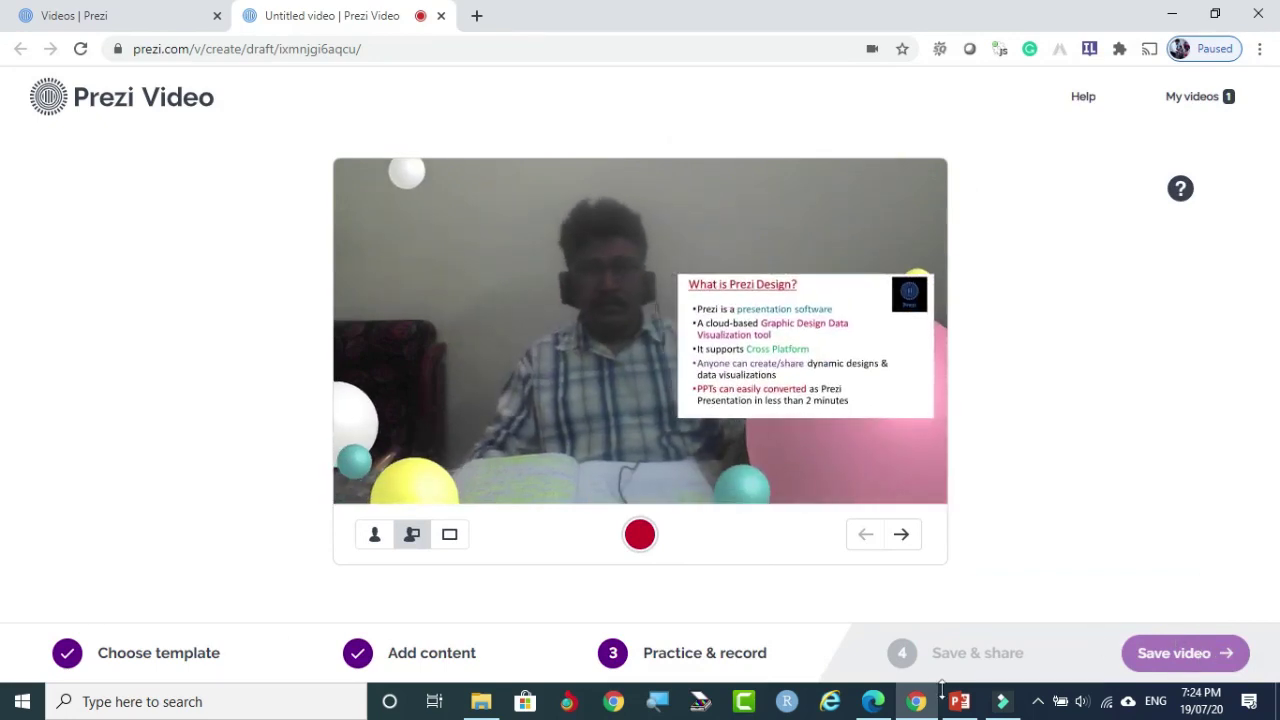
click(904, 538)
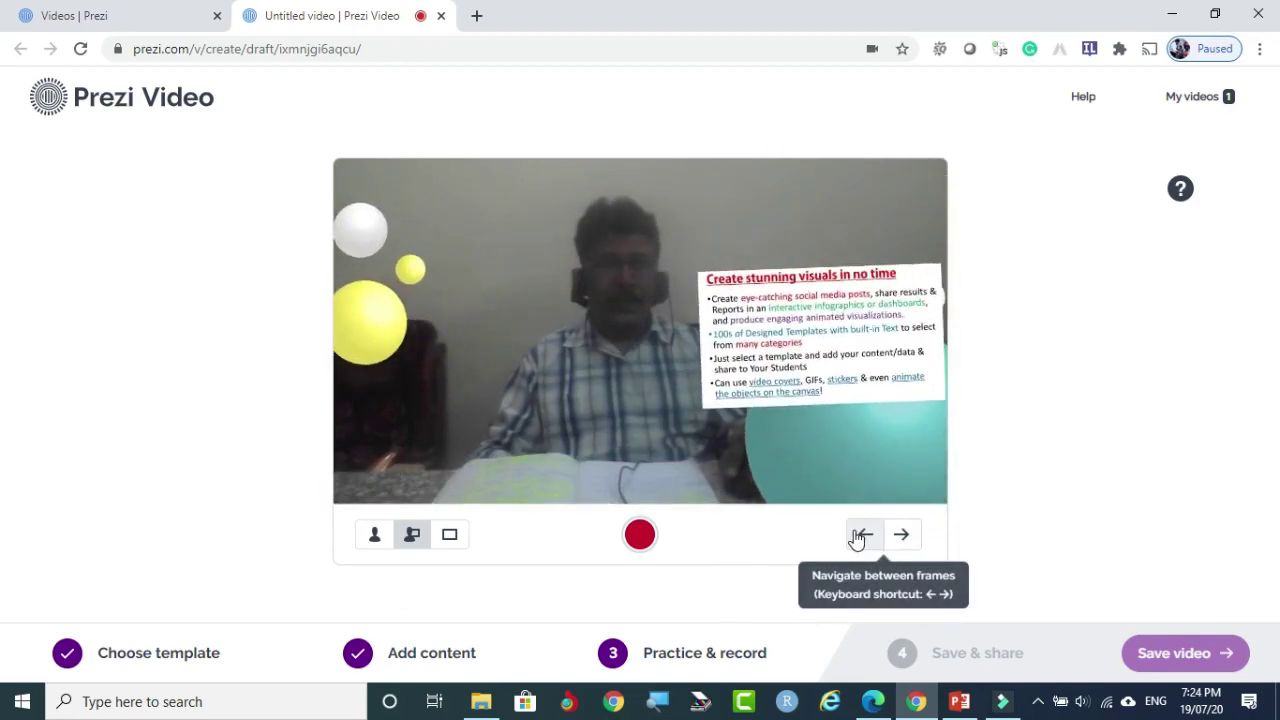
click(858, 537)
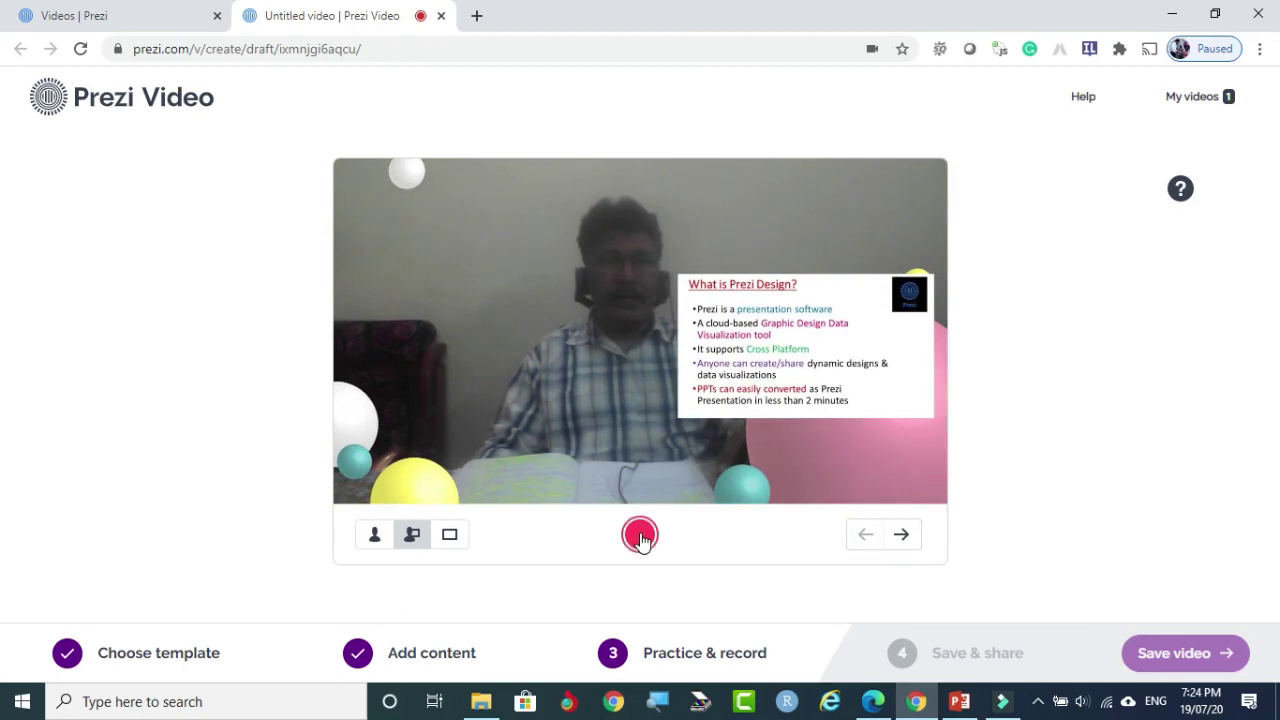
Step: Start recording the video and switch it through content-only, camera-only and combined views while advancing to the third frame
click(640, 537)
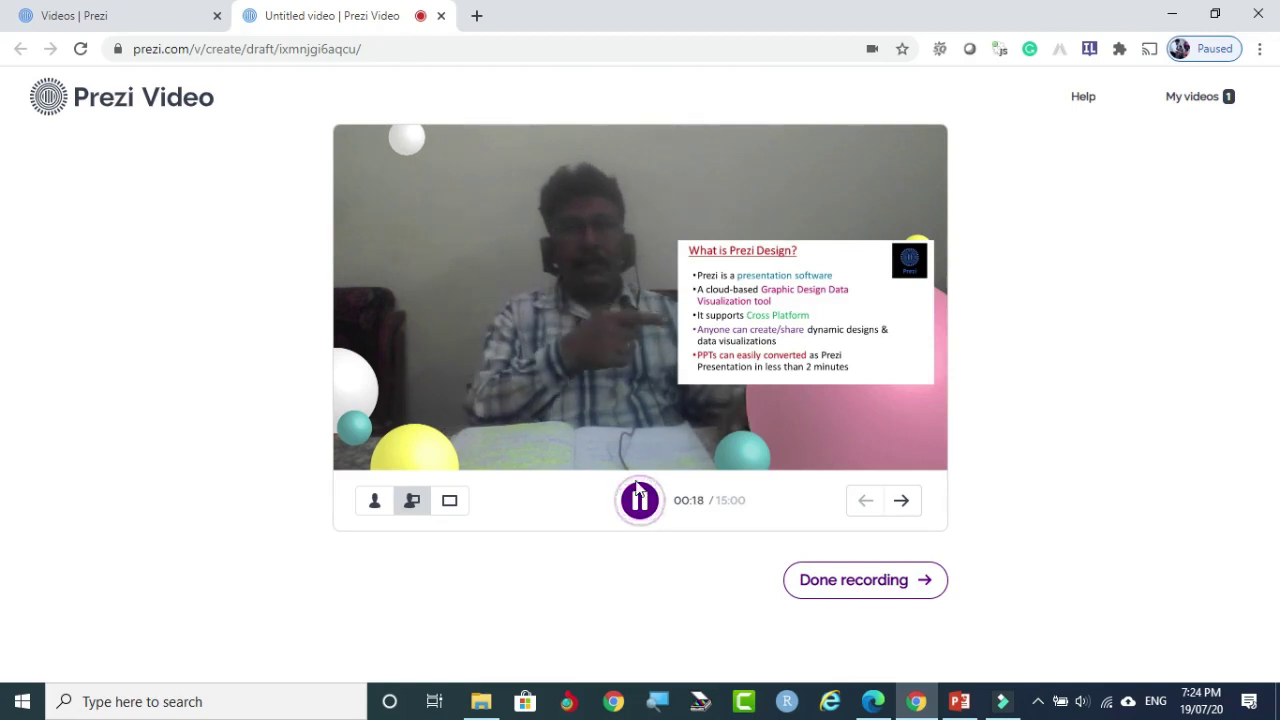
click(449, 505)
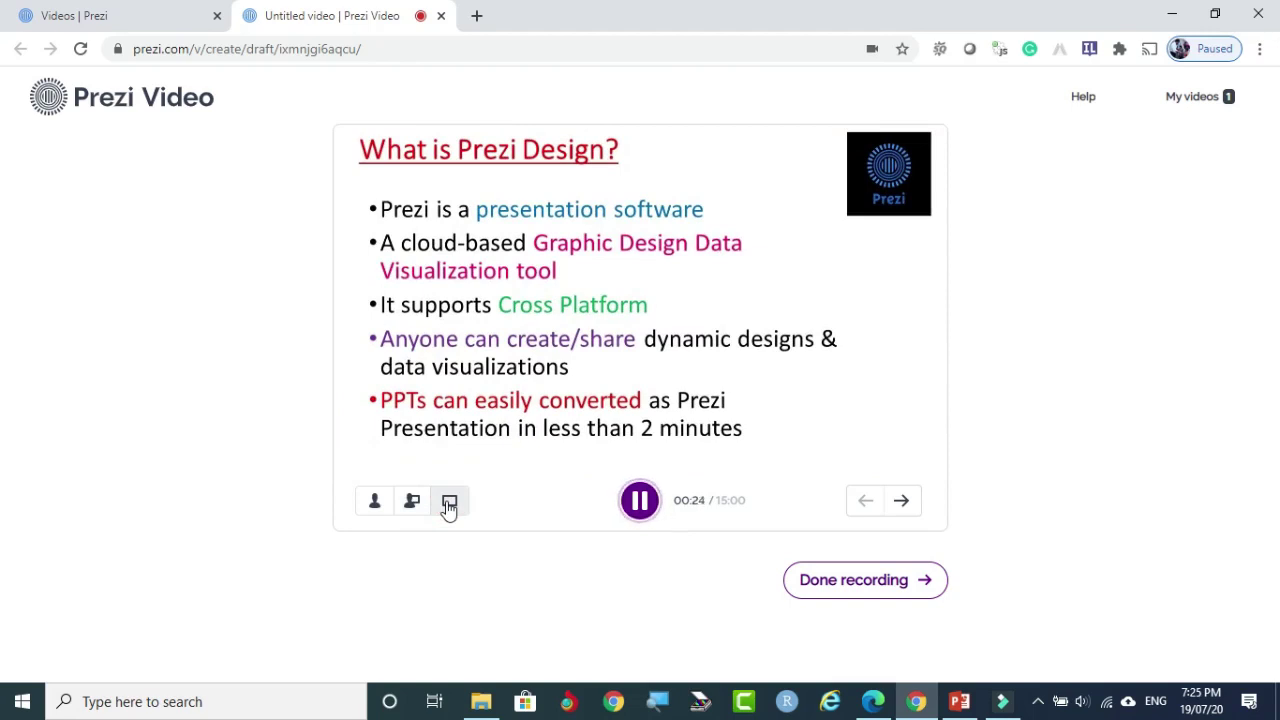
click(376, 505)
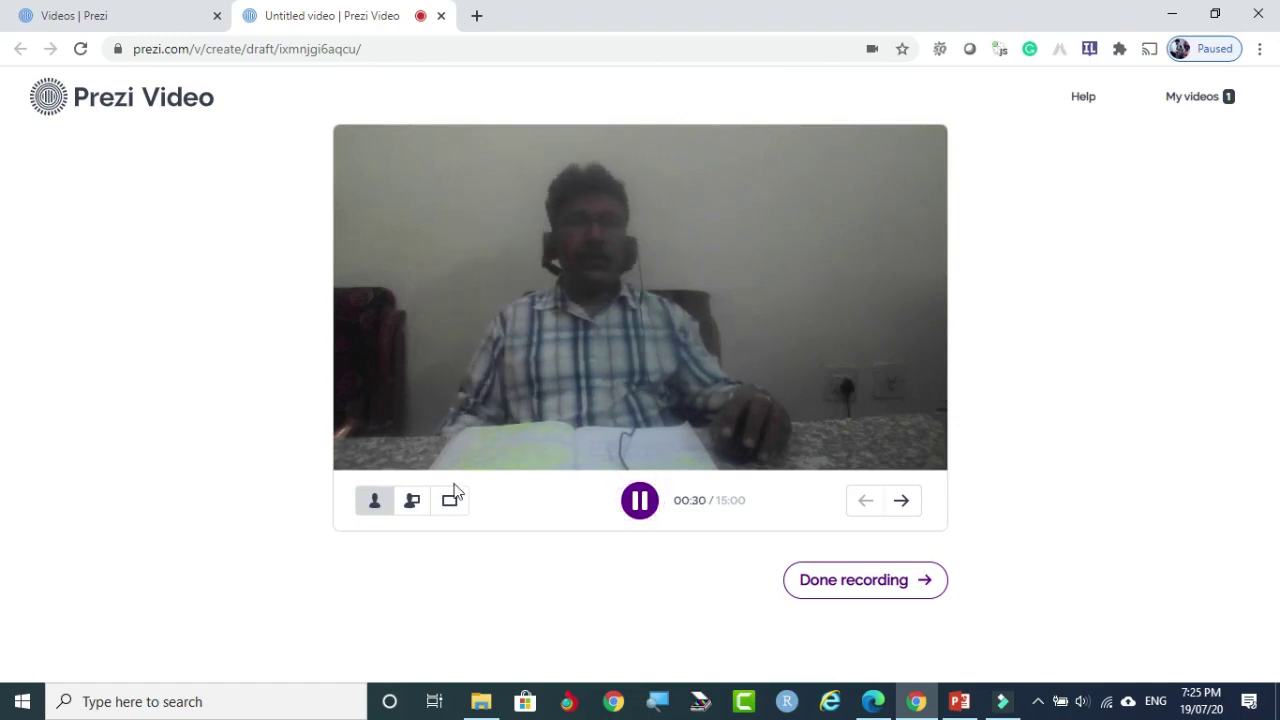
click(903, 503)
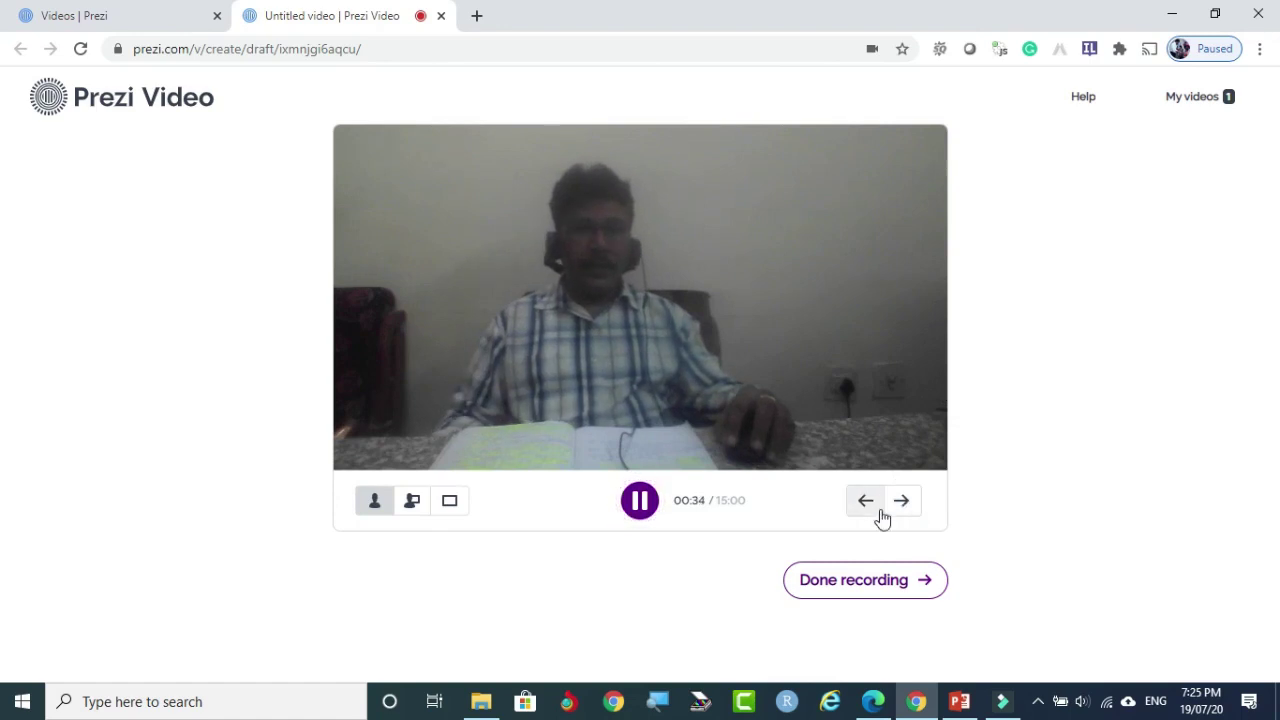
click(413, 503)
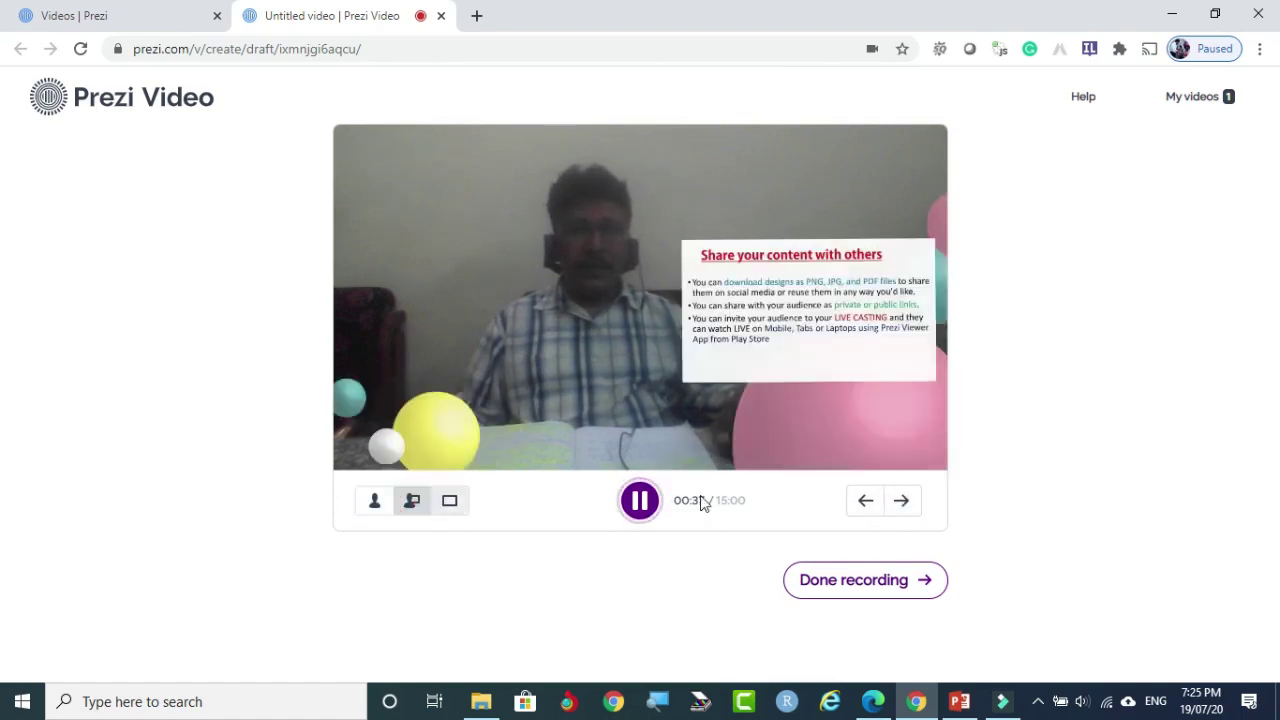
Step: Advance the recording to the fourth frame, go back to the second frame and finish recording
click(903, 502)
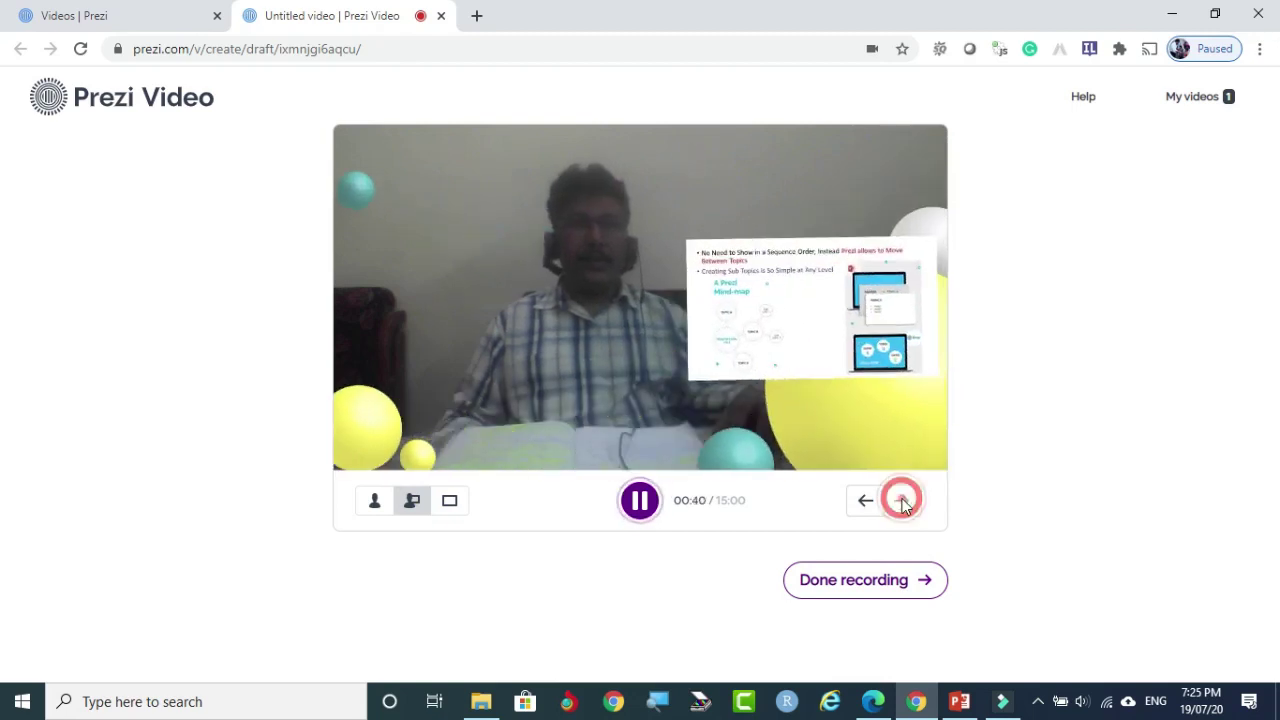
click(860, 503)
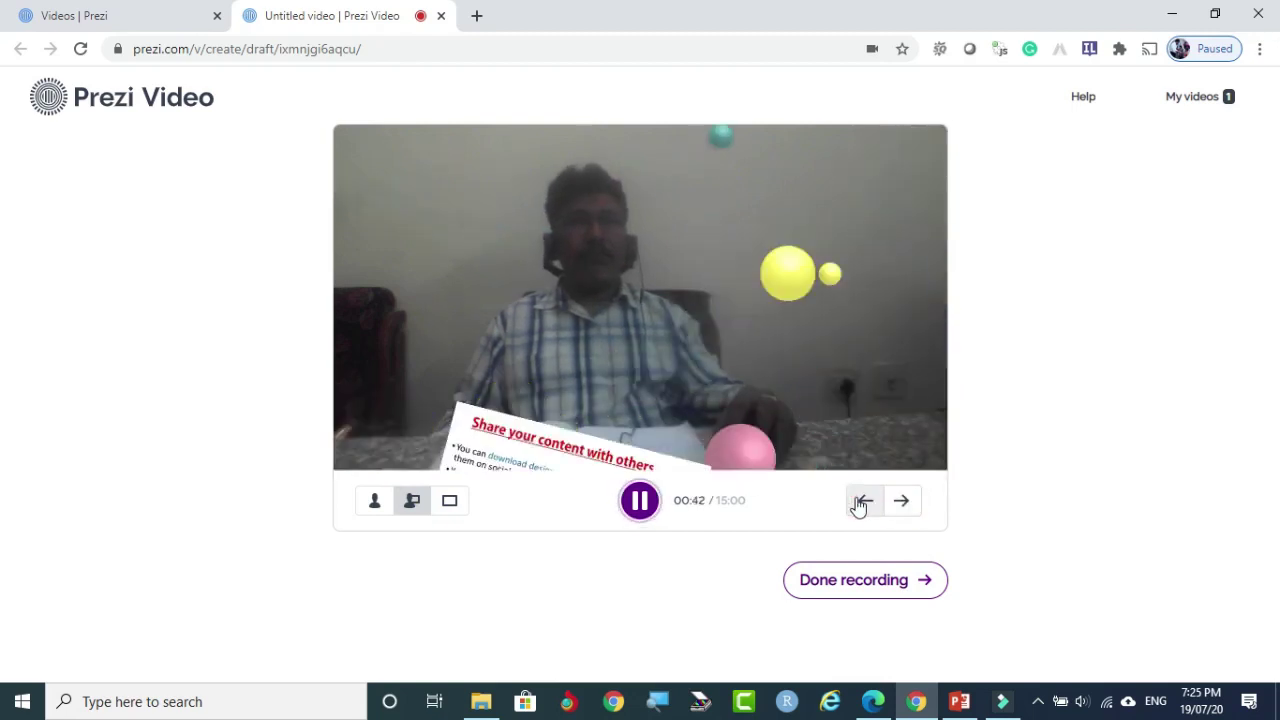
click(860, 503)
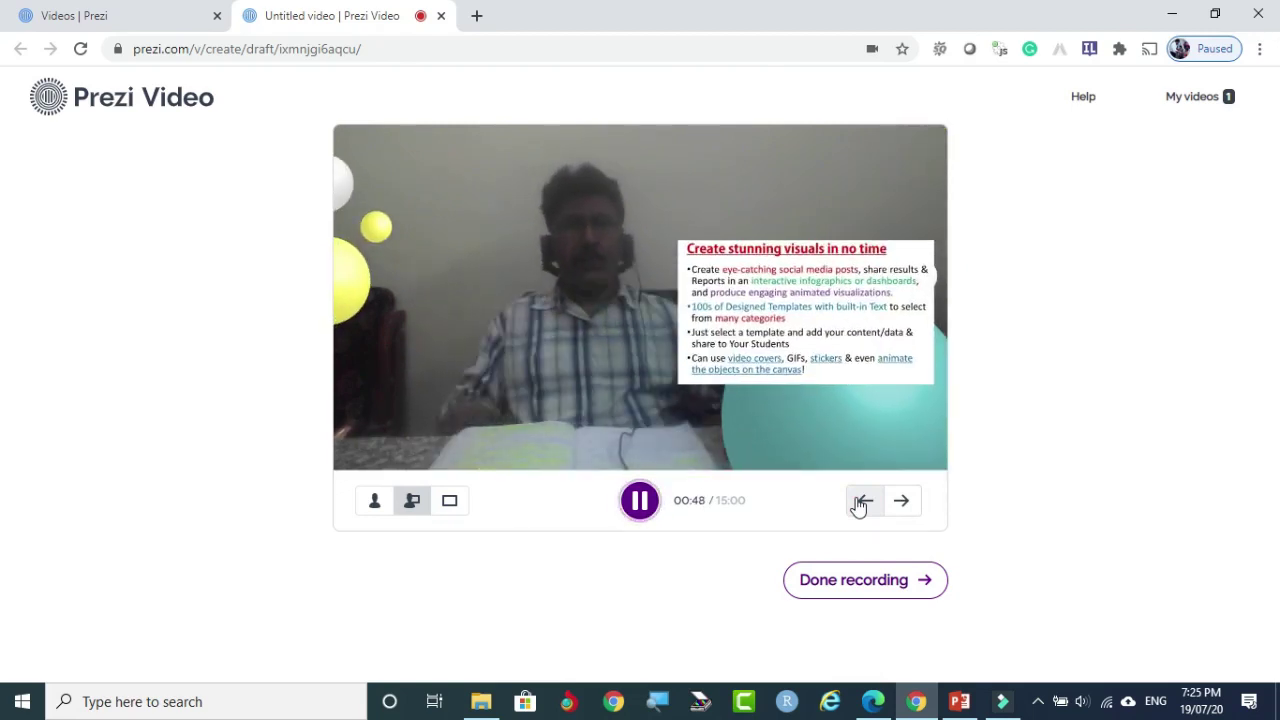
click(840, 594)
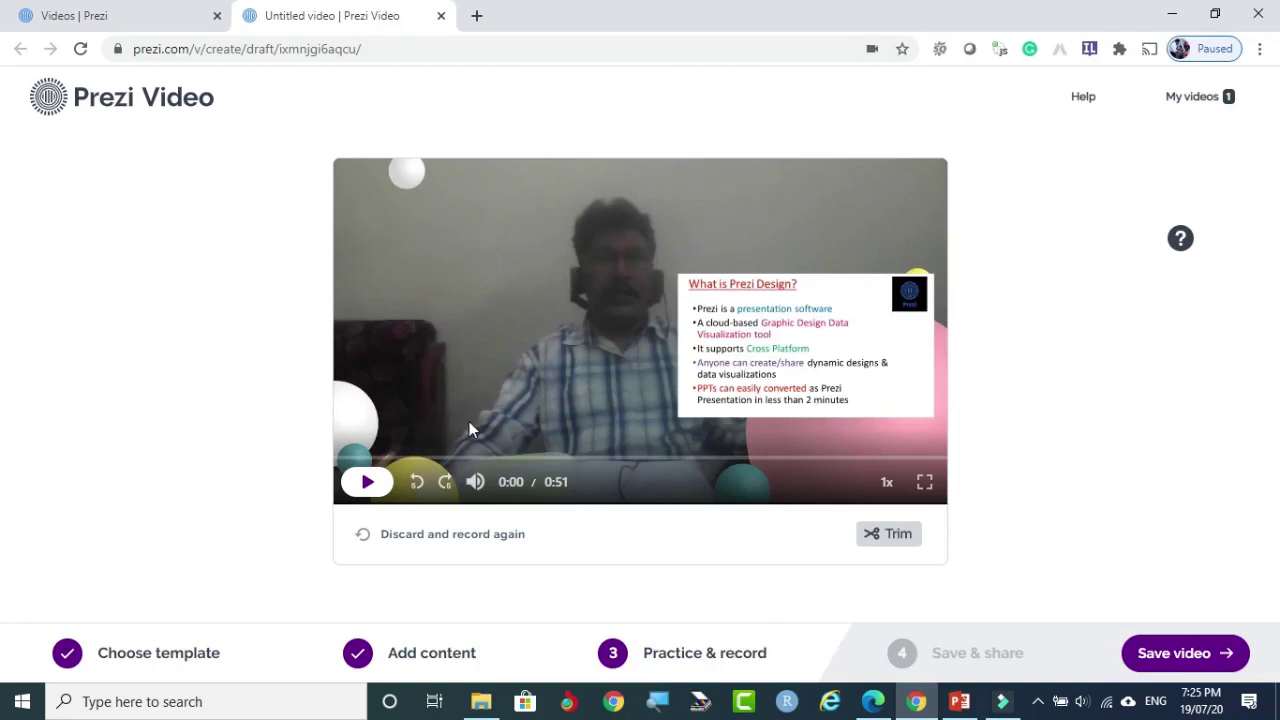
Step: Play back the recorded video in full screen and exit full screen
click(369, 483)
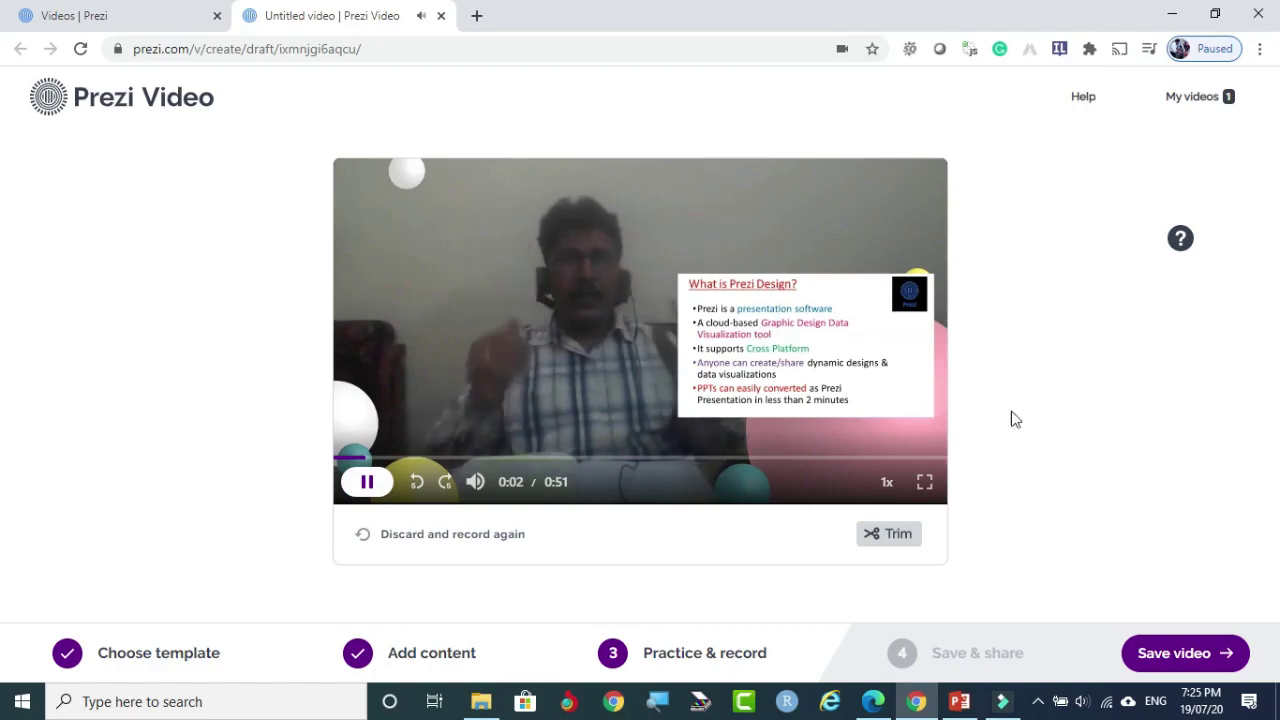
click(924, 483)
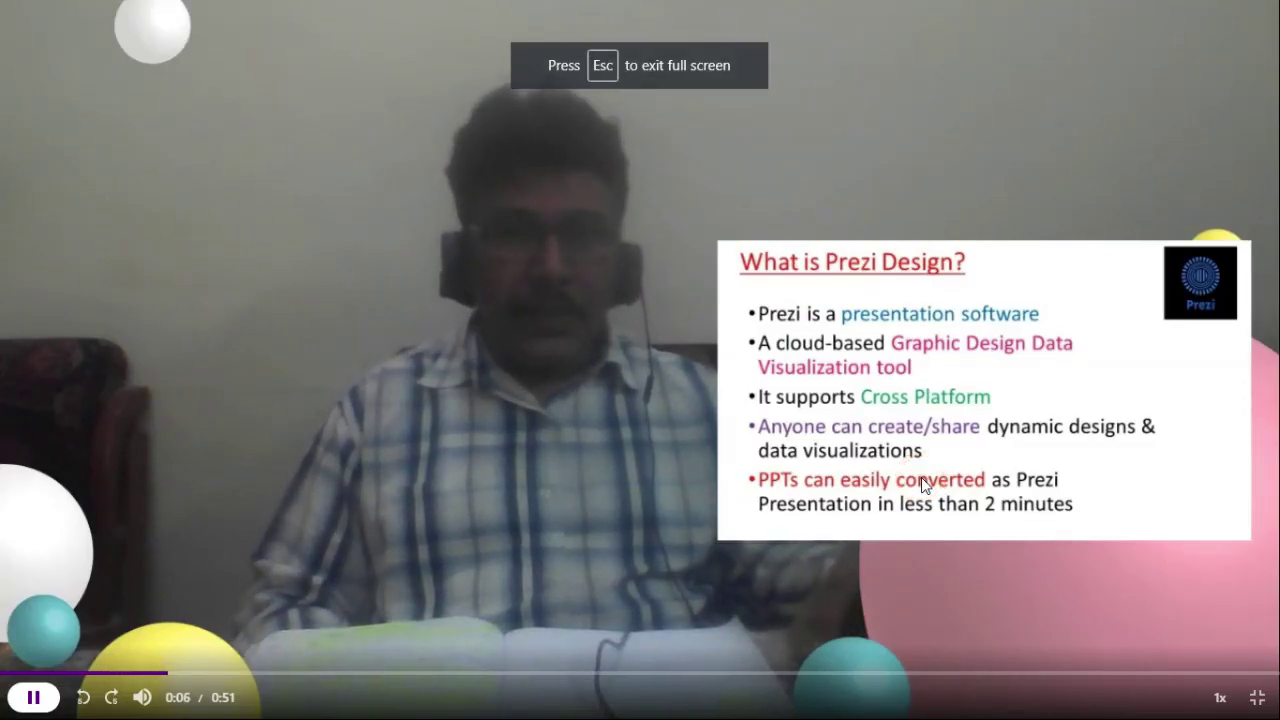
key(Escape)
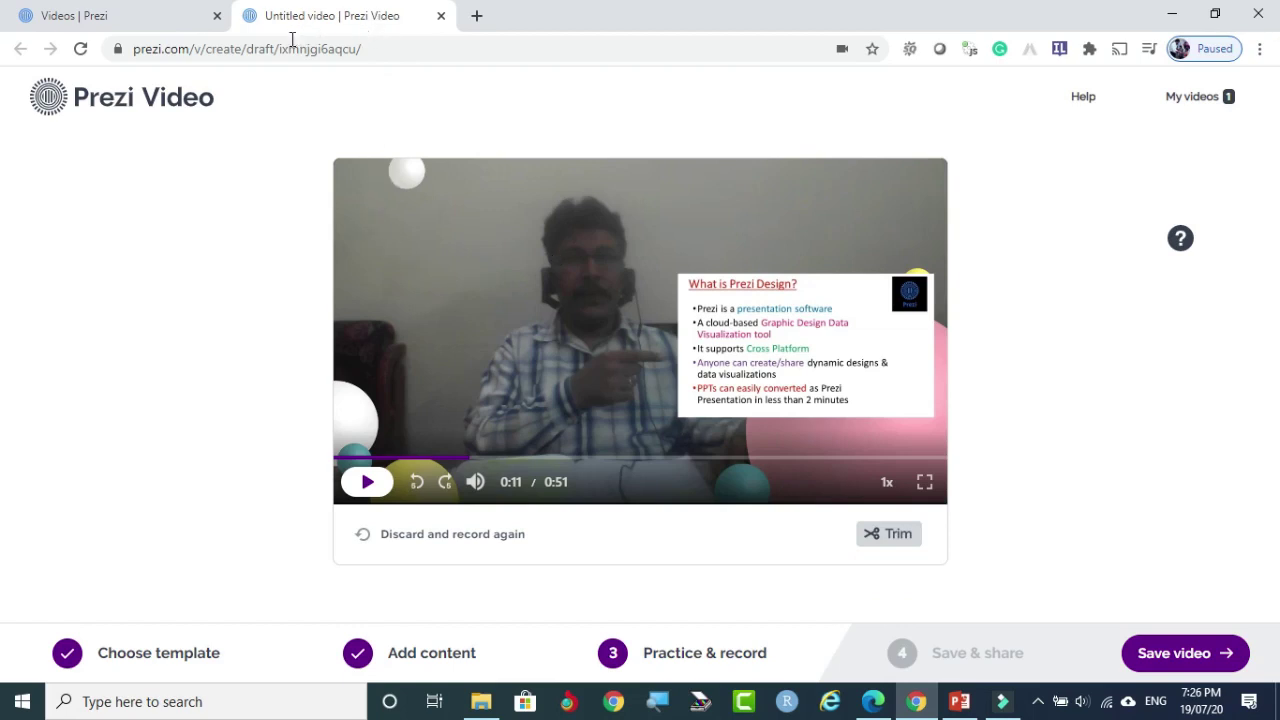
Step: Close the current video's tab without saving the recording and start creating a new video
click(441, 17)
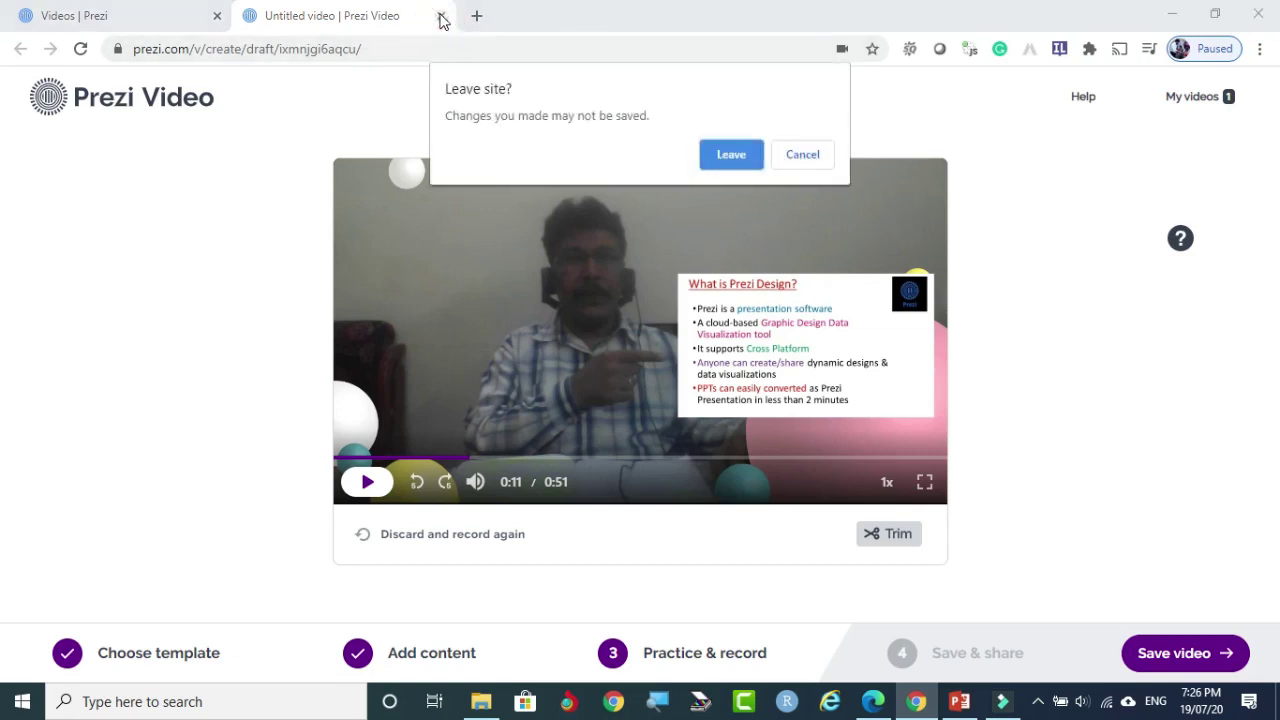
click(722, 156)
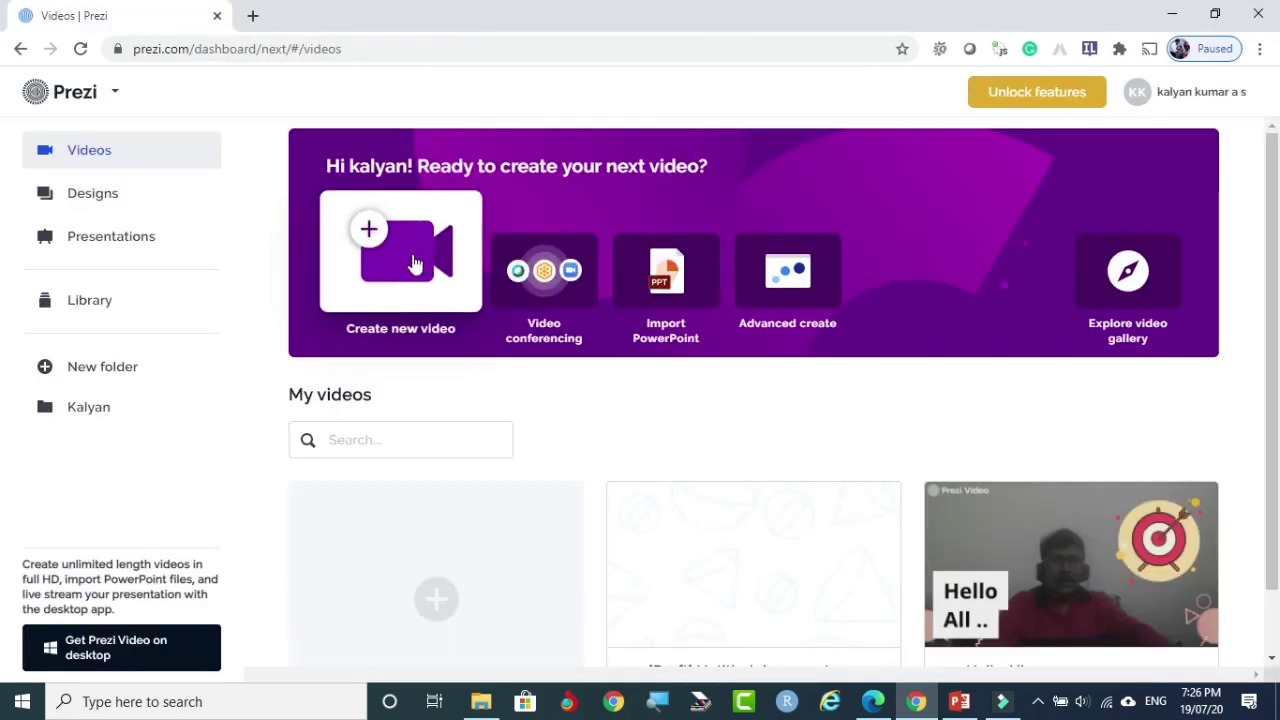
click(415, 262)
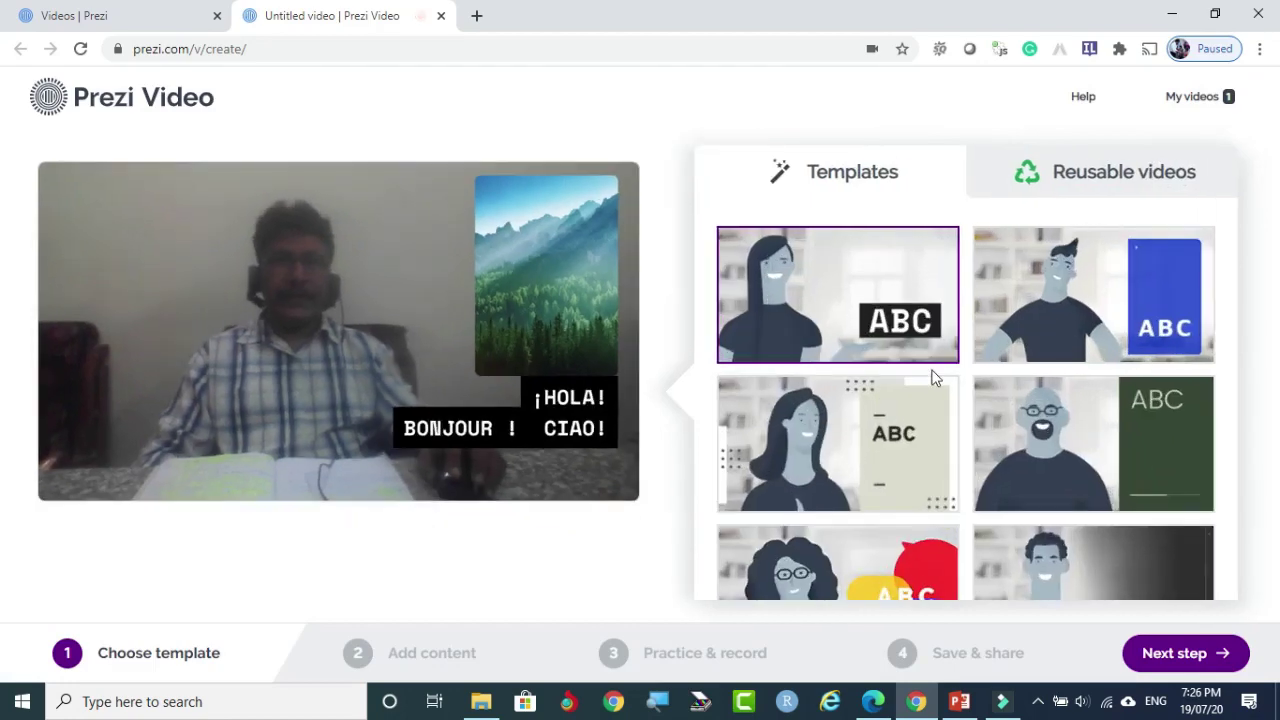
Step: Select the Breaking News template with the bald, bearded presenter and preview its successive frames
scroll(871, 420, down, 6)
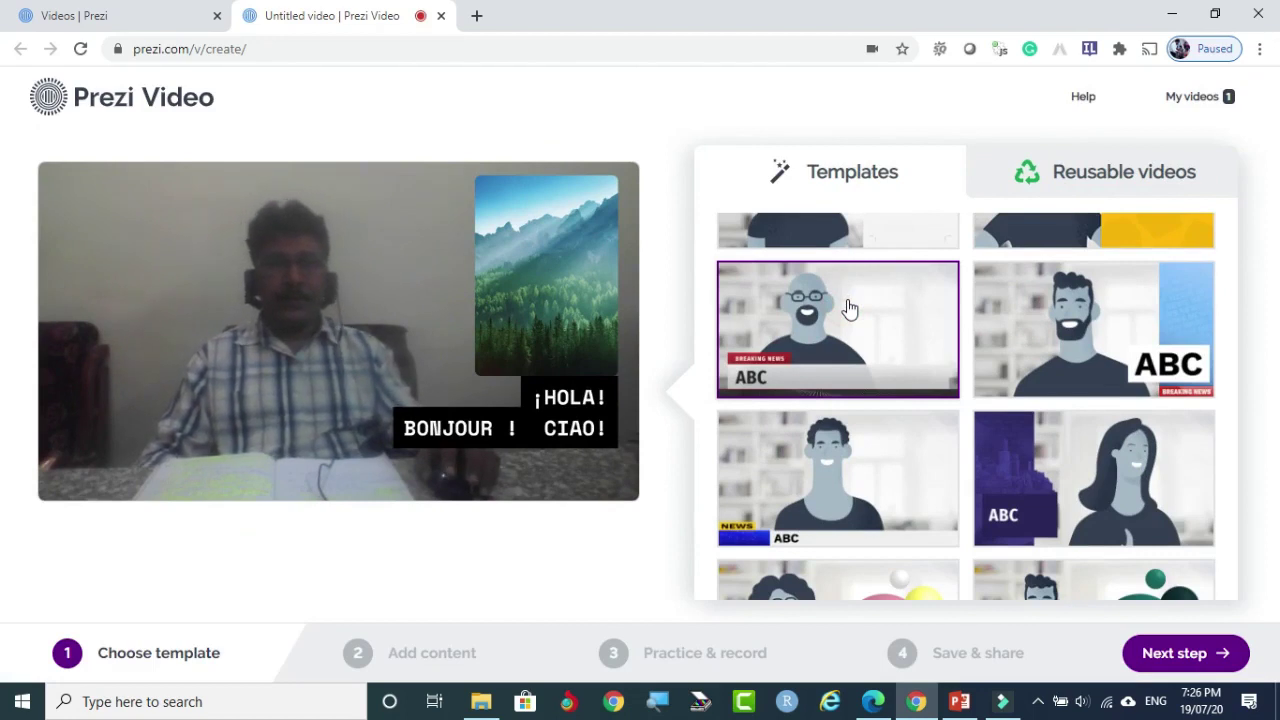
click(849, 308)
mouse_move(554, 534)
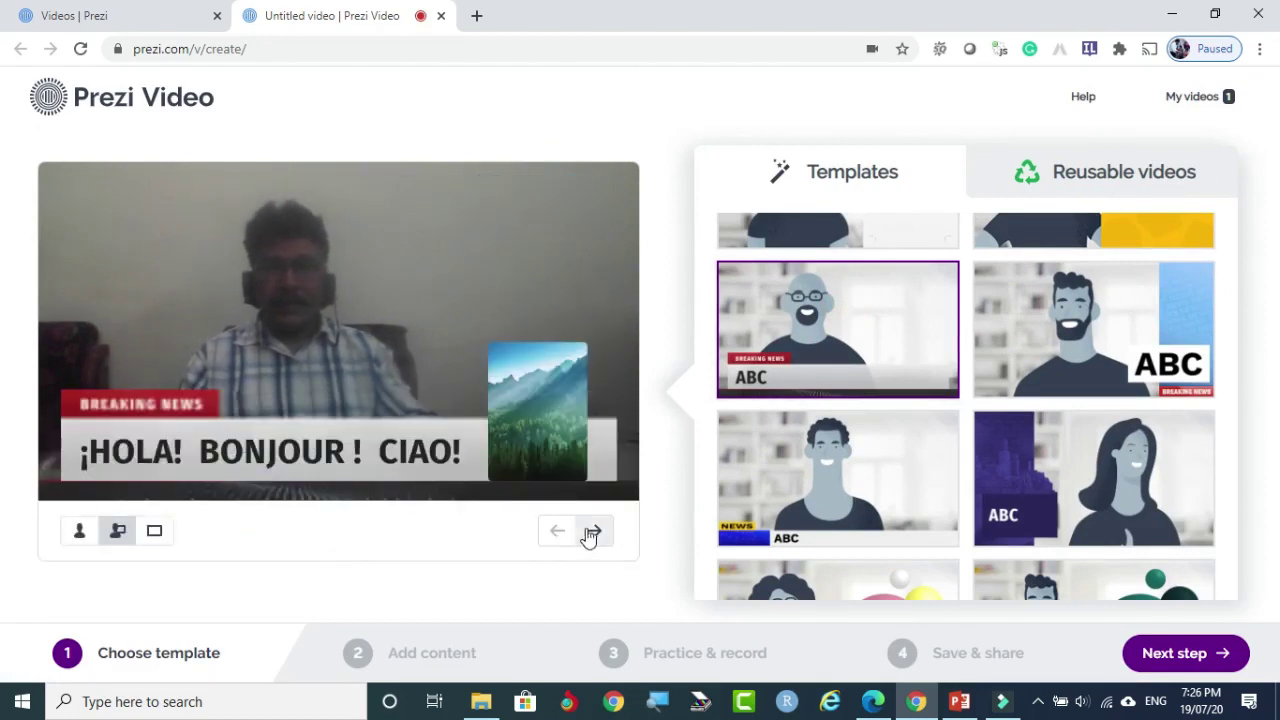
click(596, 534)
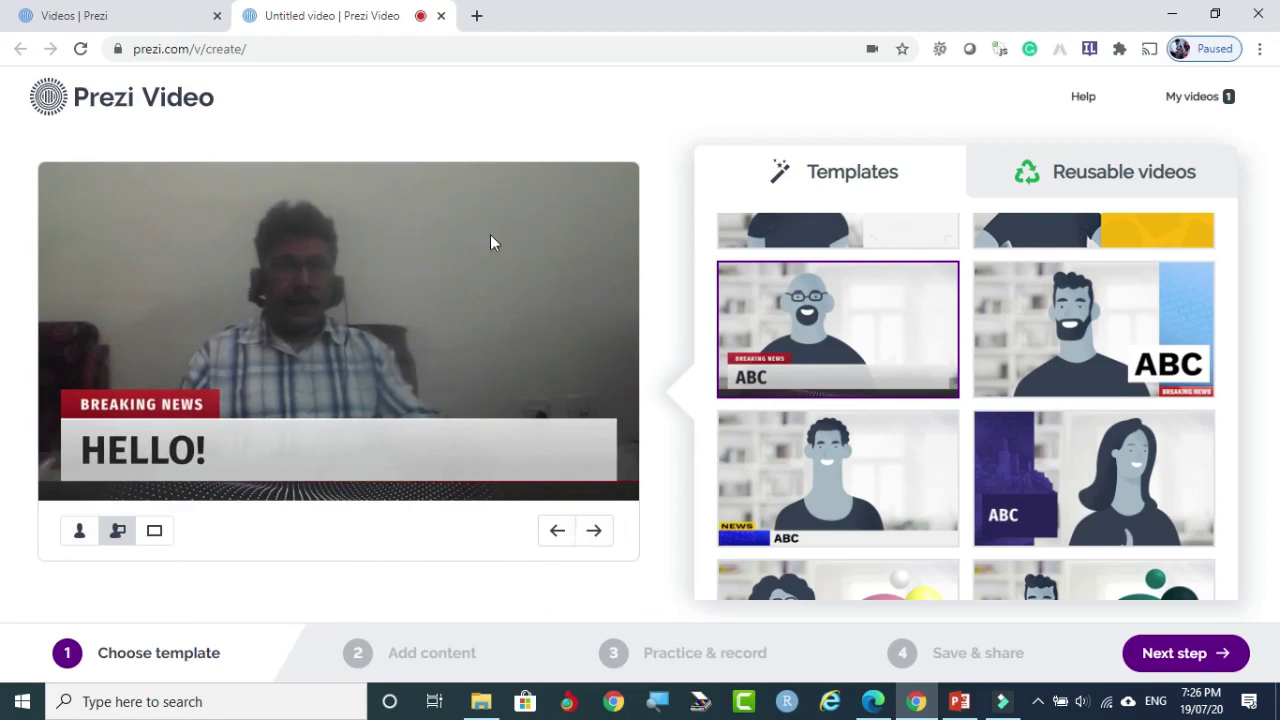
click(594, 534)
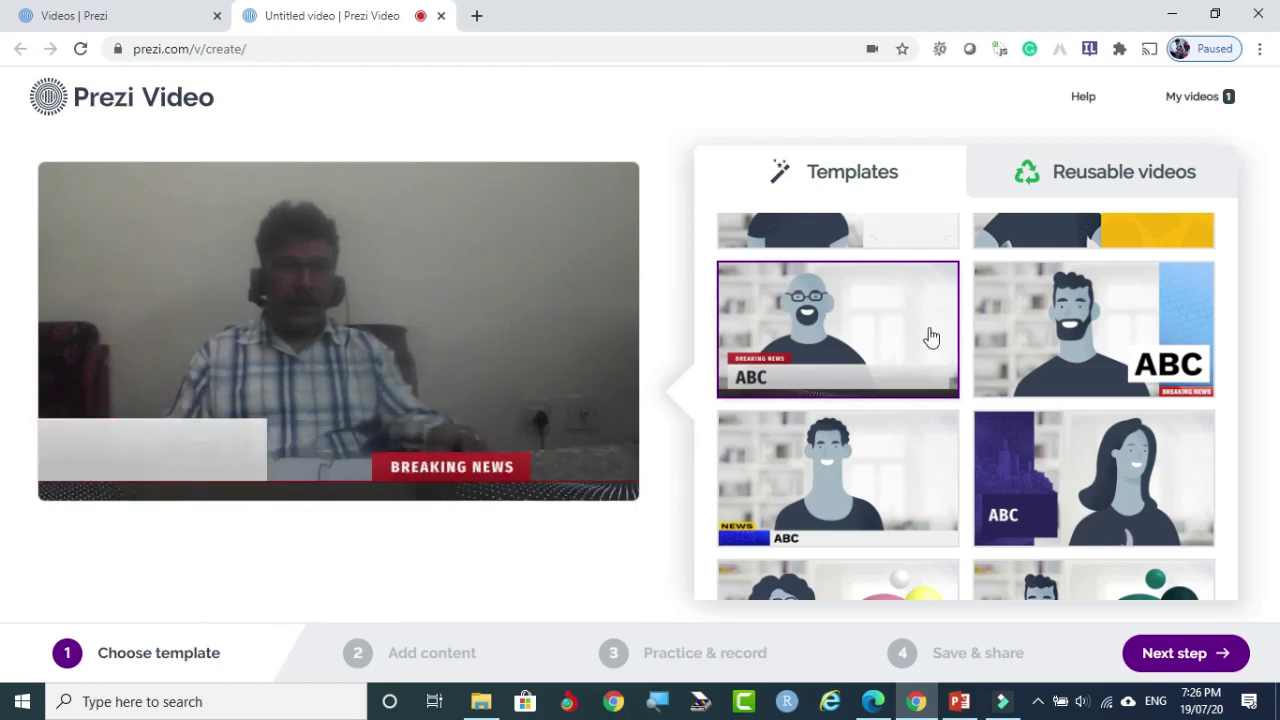
Step: Choose the green-circle template for the new video and proceed to adding content
scroll(1058, 418, down, 2)
scroll(1052, 432, down, 2)
scroll(1079, 364, up, 1)
click(1095, 332)
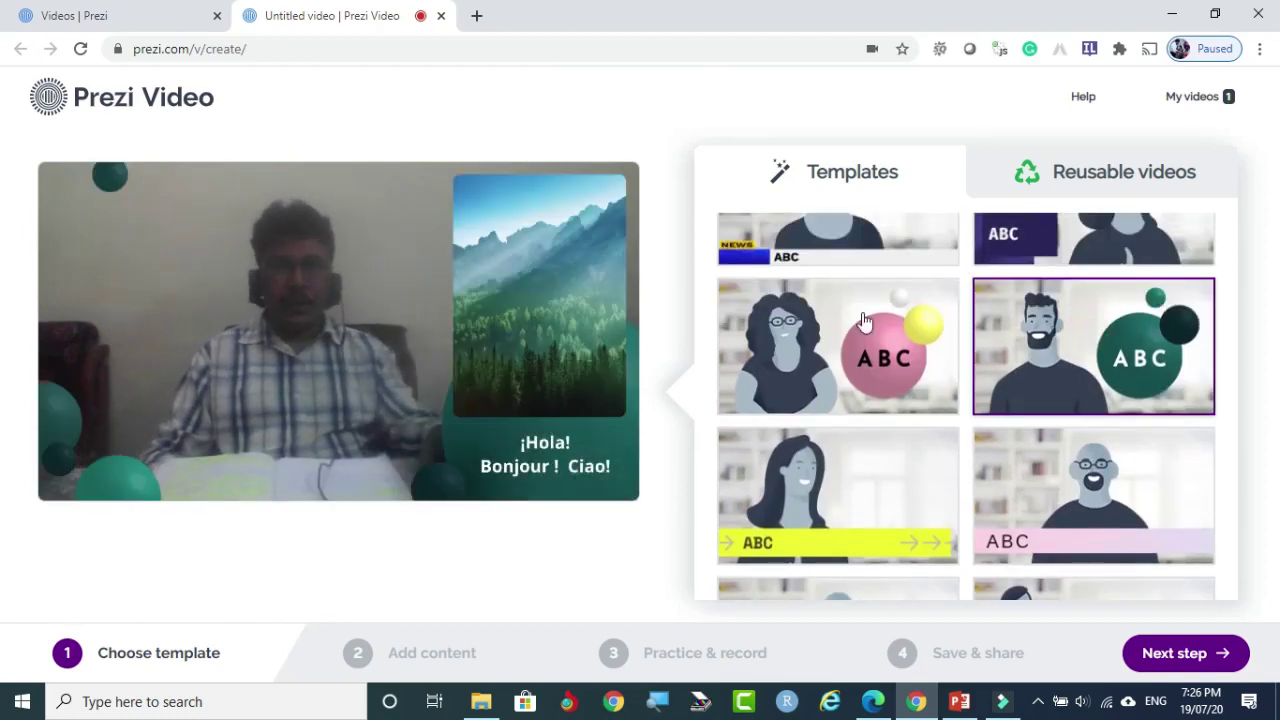
click(1180, 654)
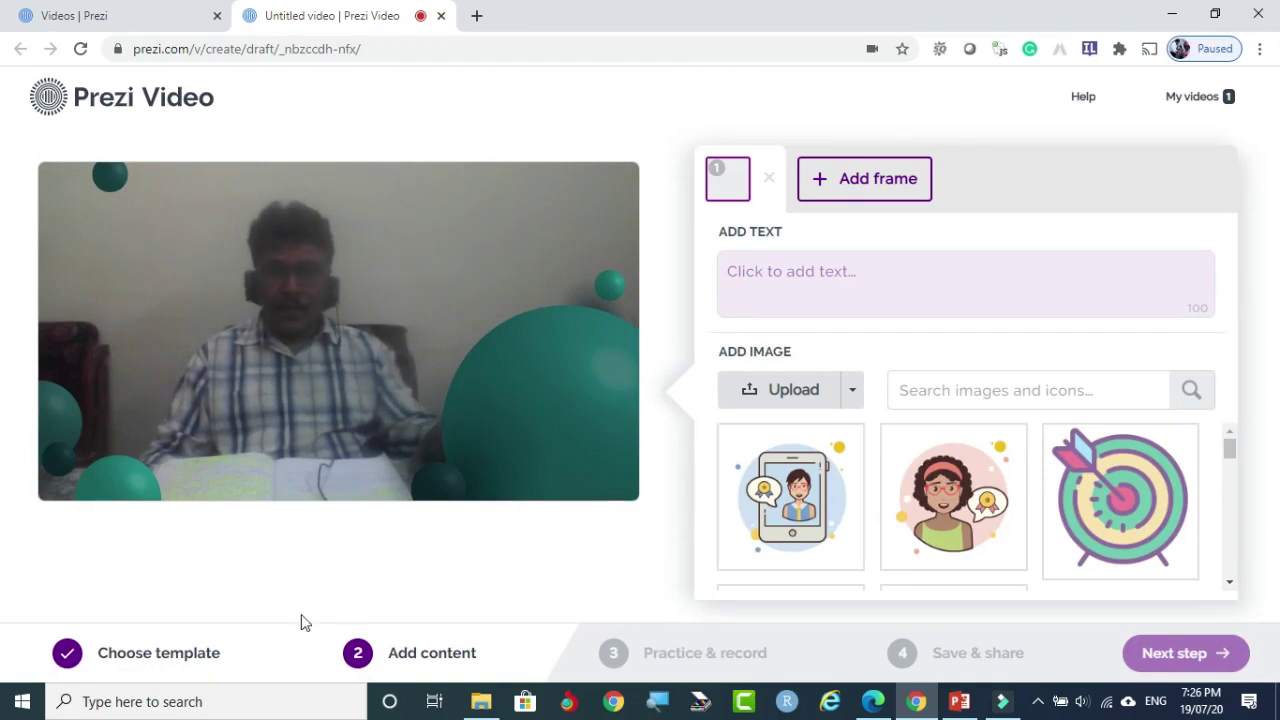
Step: View the image upload sources, try the sample text "fgdghdfdf" in the first frame, and clear it
mouse_move(403, 519)
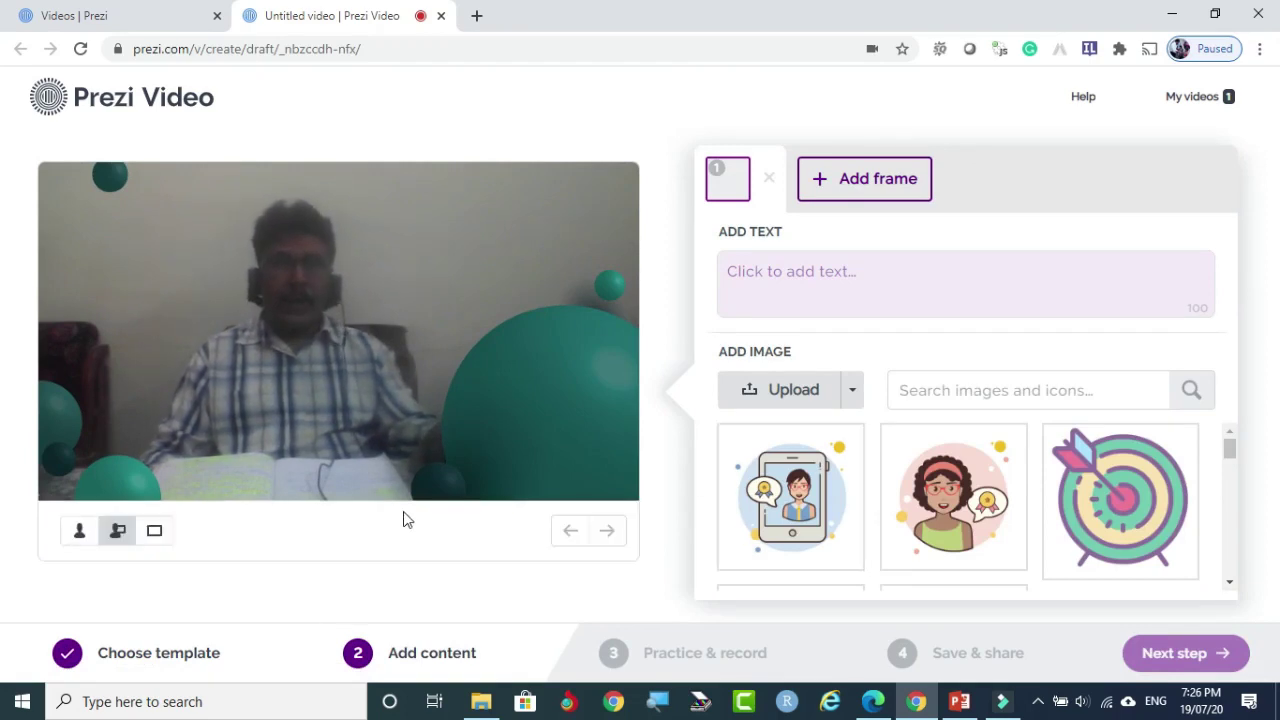
click(854, 391)
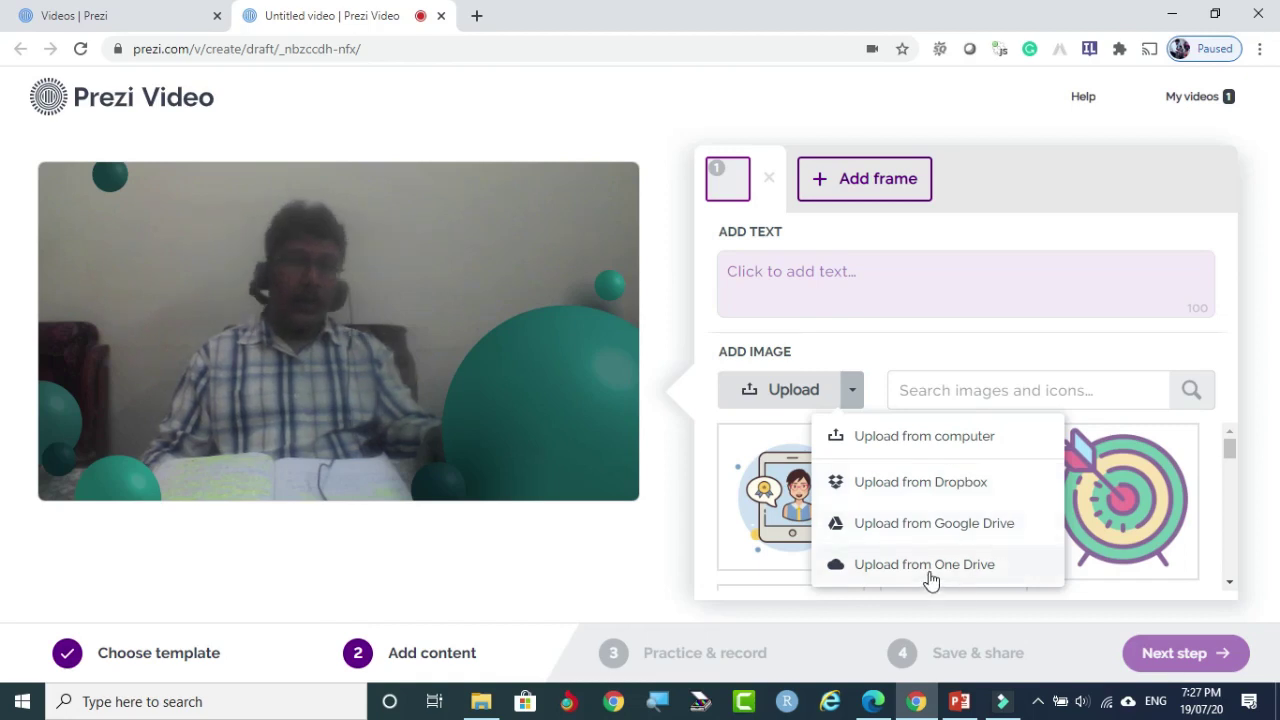
click(761, 272)
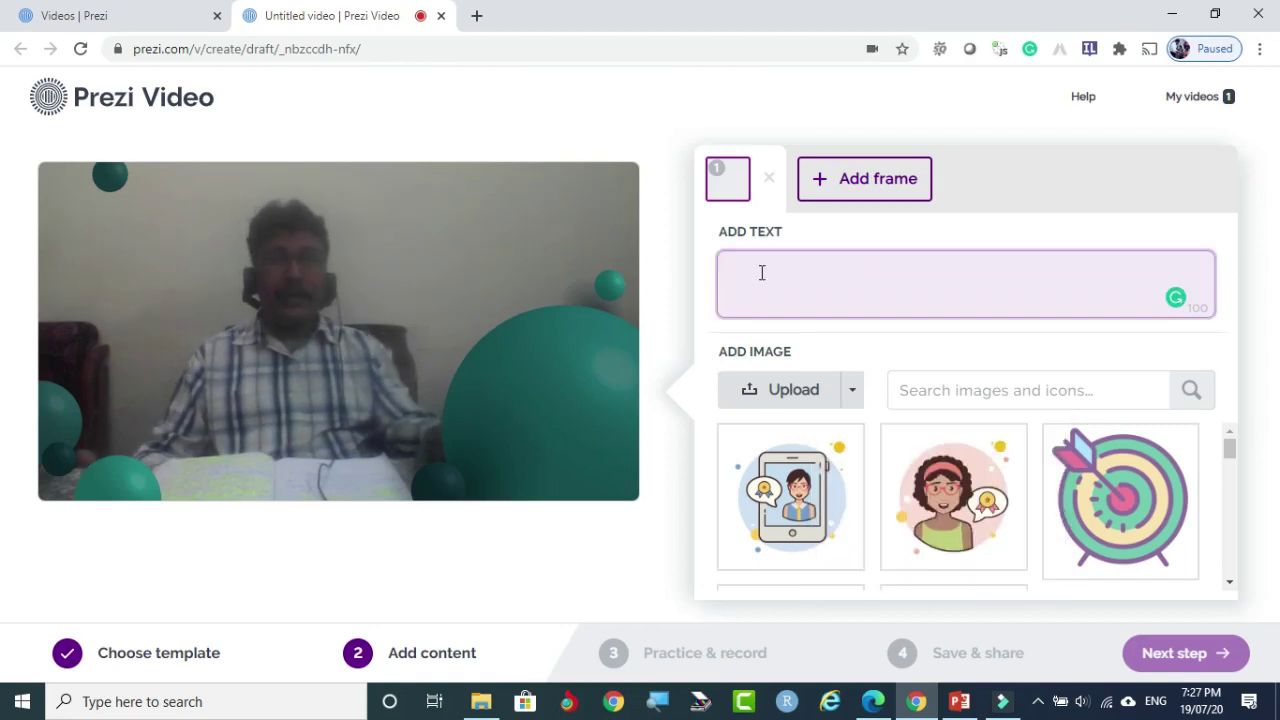
text(fgdghdfdf)
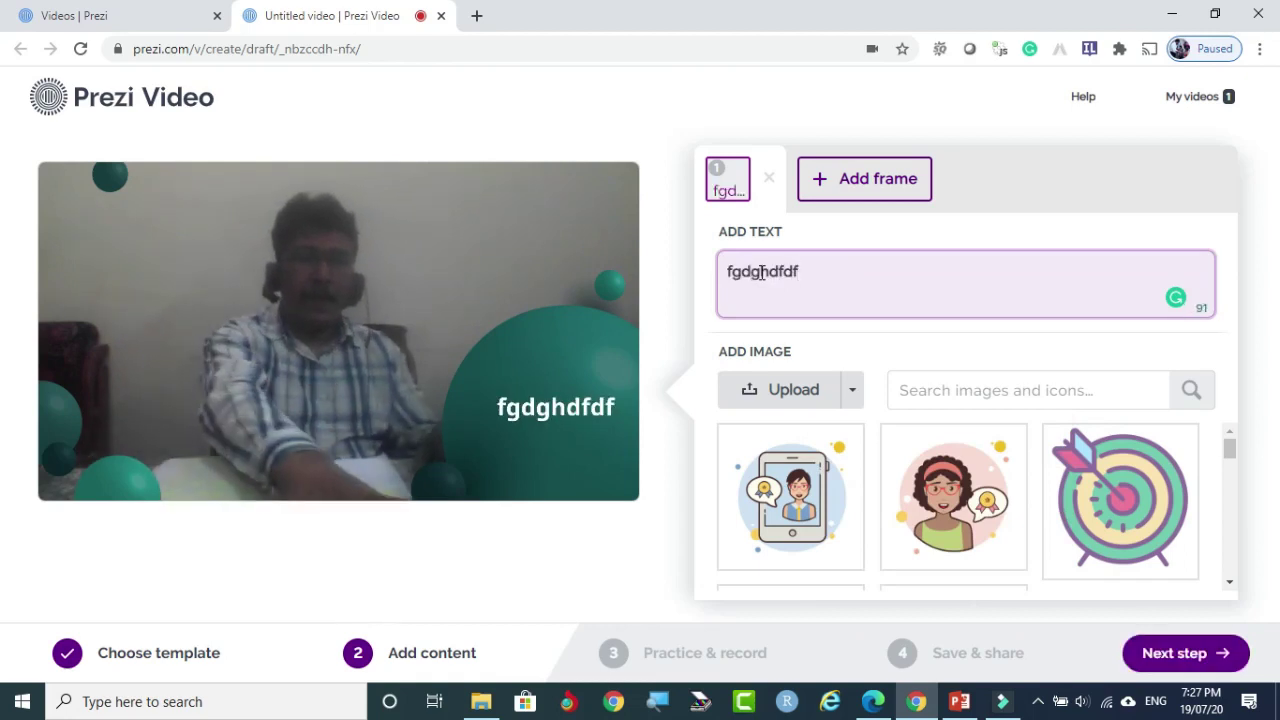
key(BackSpace)
key(ctrl+a)
key(BackSpace)
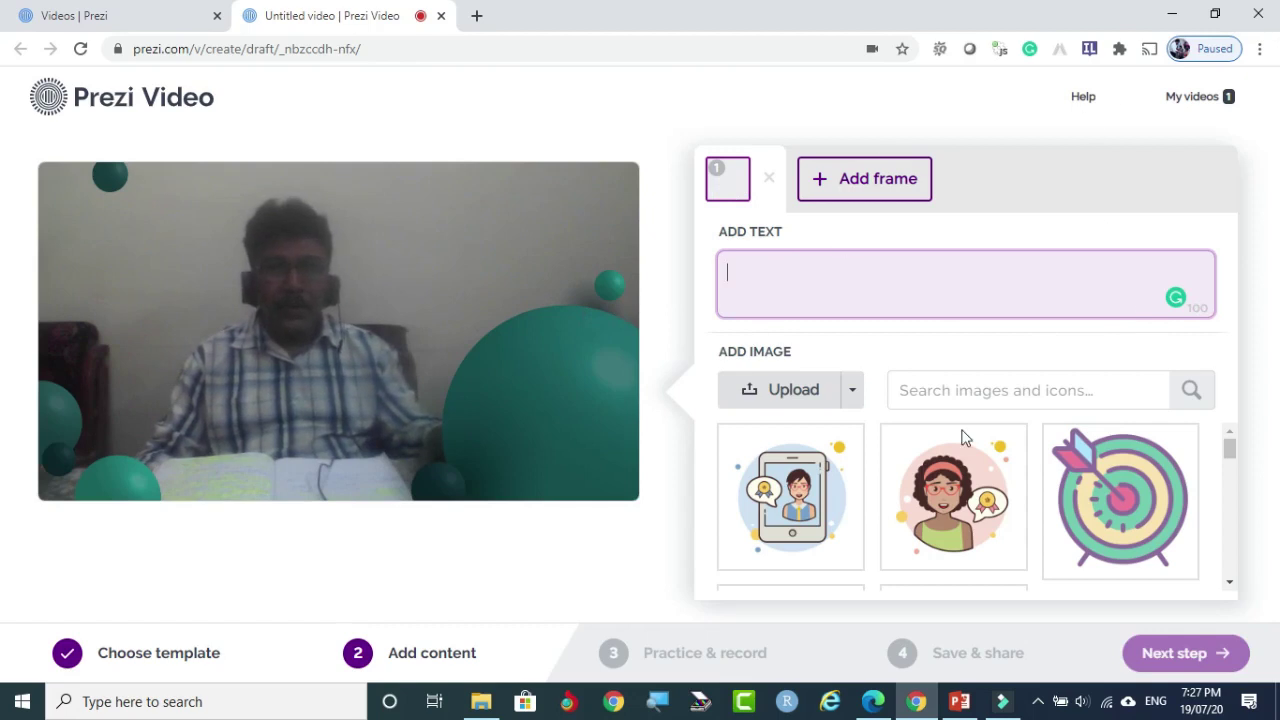
click(1039, 703)
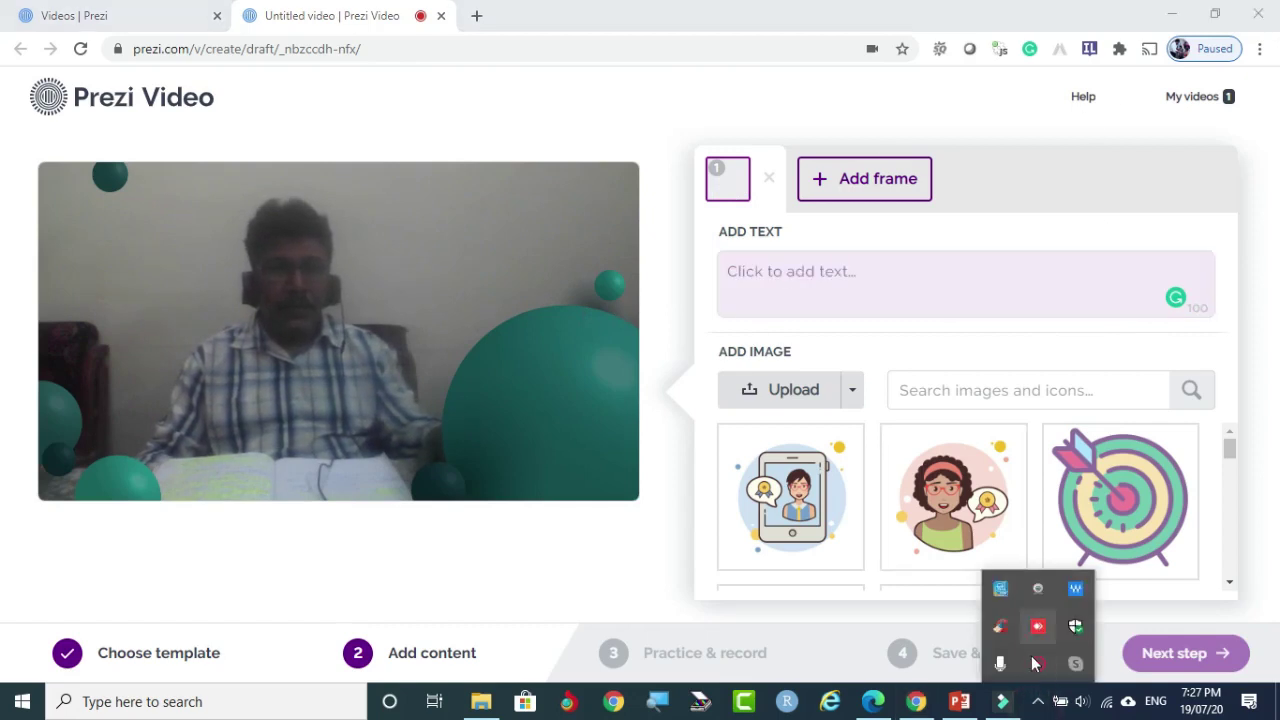
right_click(1050, 660)
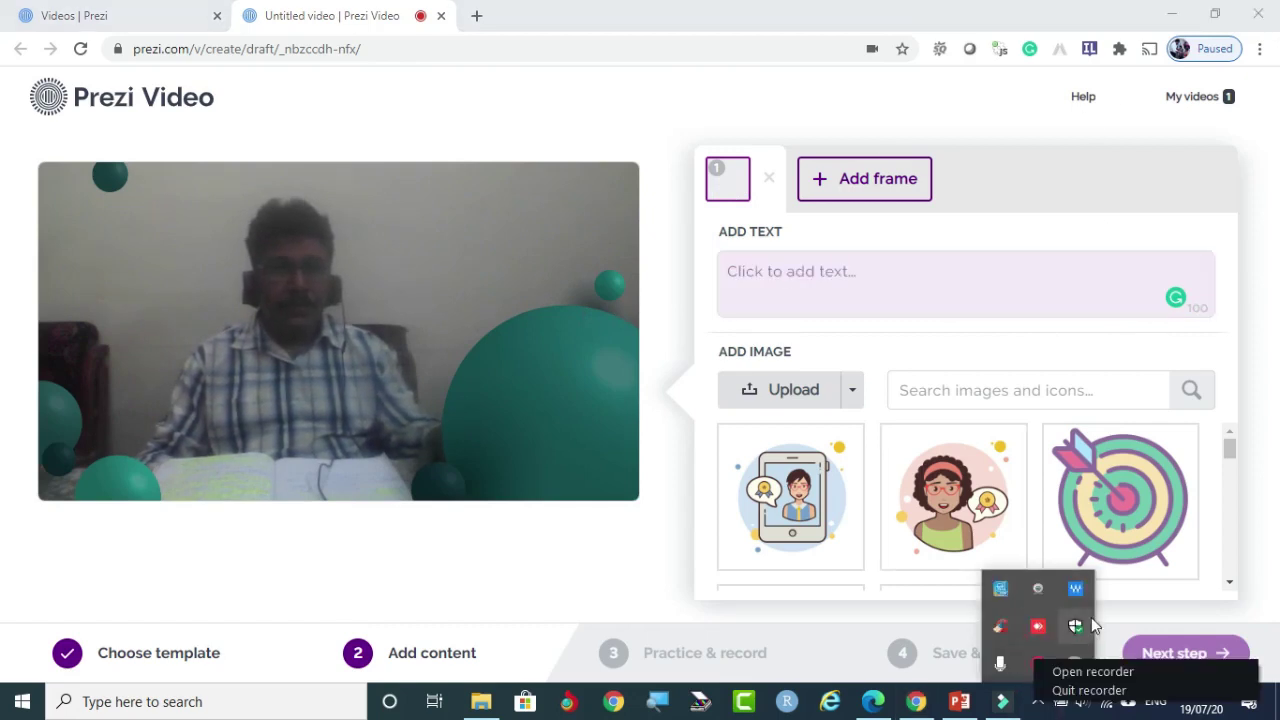
click(1090, 671)
click(1025, 663)
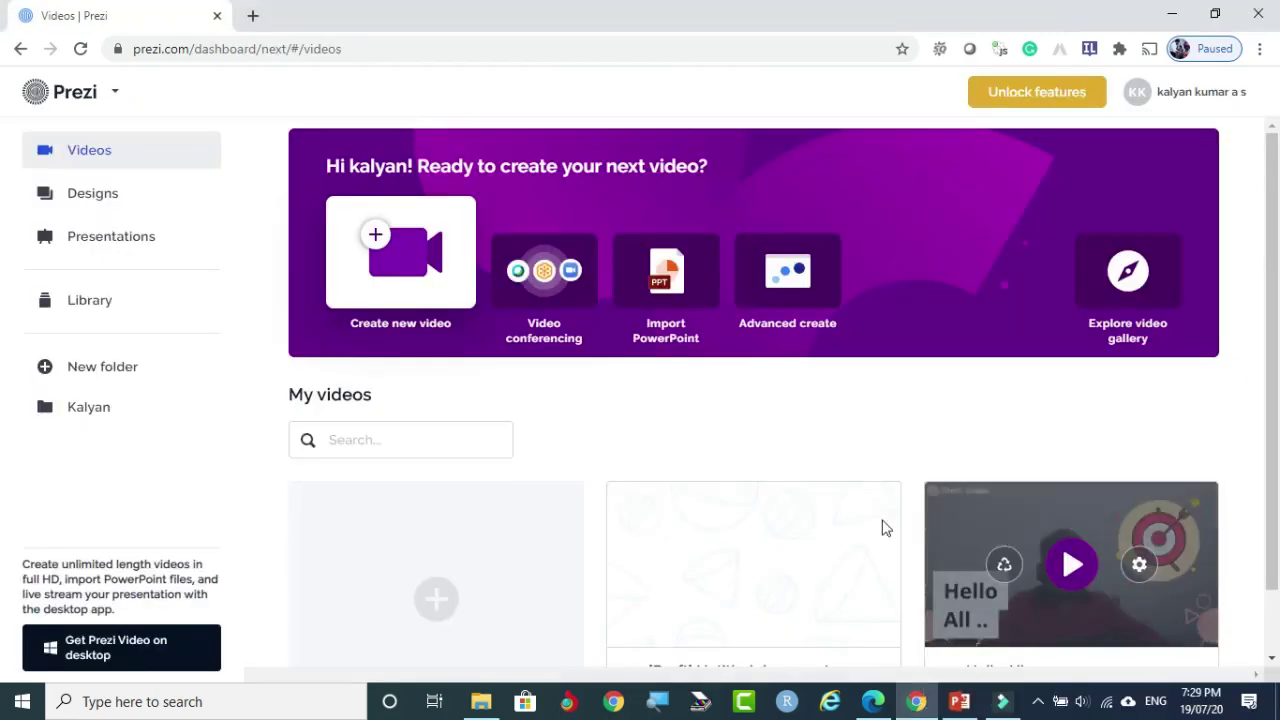
Step: Launch the Prezi Video desktop app from the dashboard's Video conferencing option, allowing the browser to open Prezi.Cast
mouse_move(744, 518)
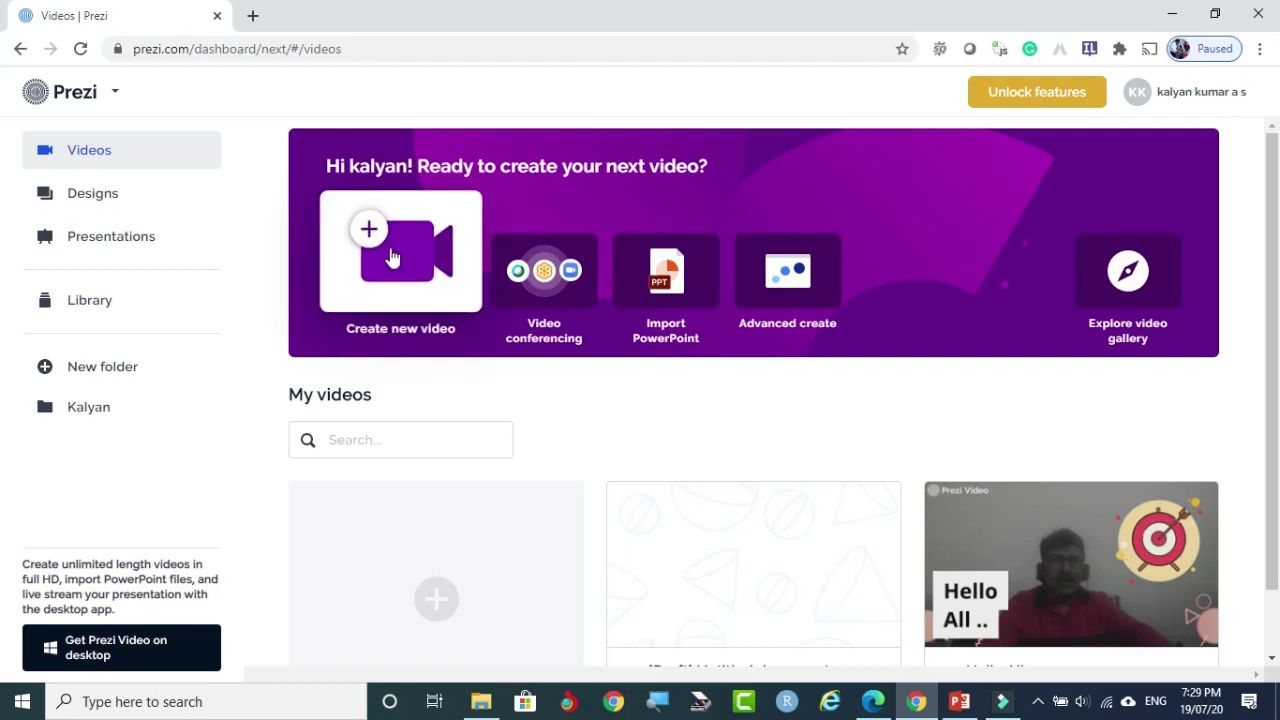
click(551, 292)
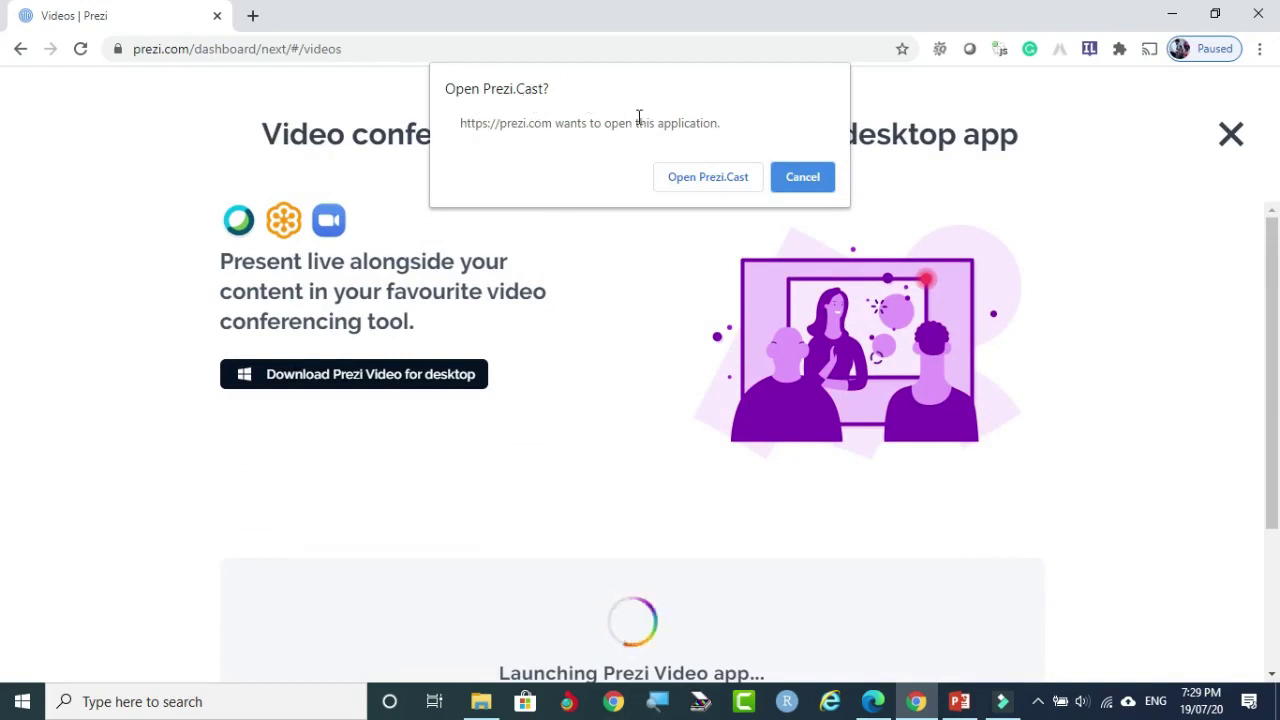
click(707, 177)
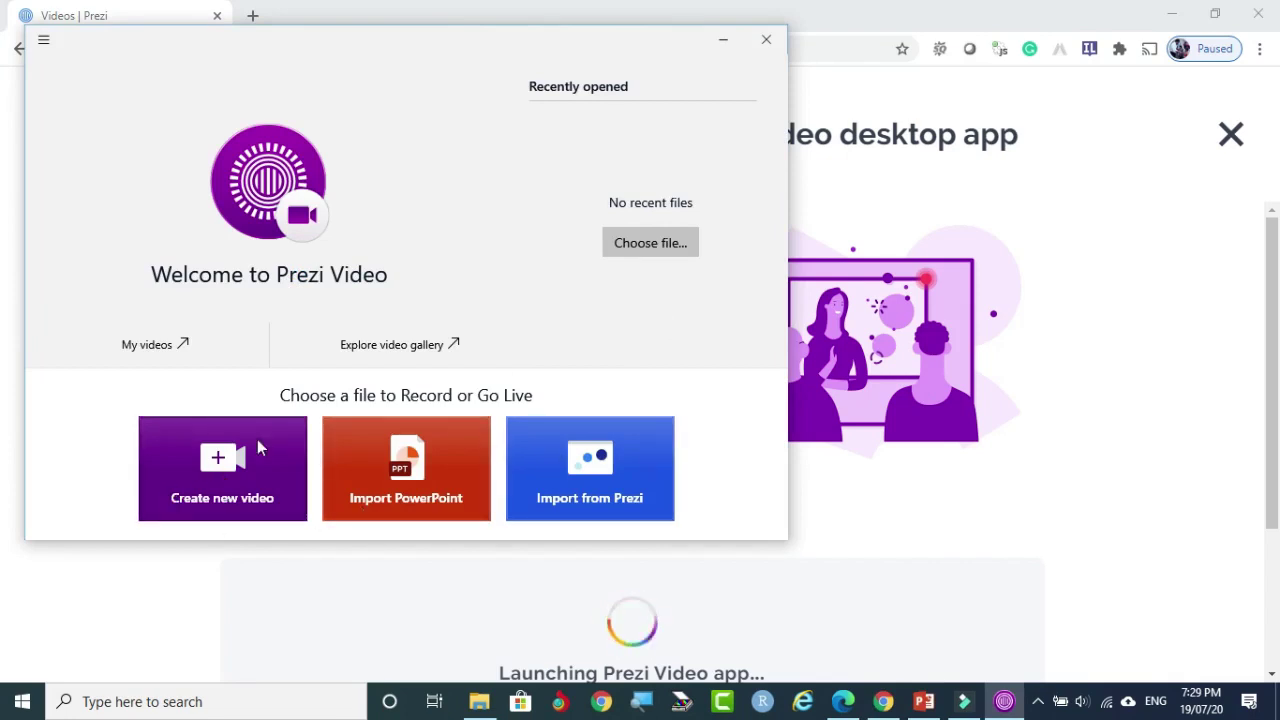
Step: Import all slides of the PowerPoint presentation into a new video, dismissing the camera notice
click(398, 468)
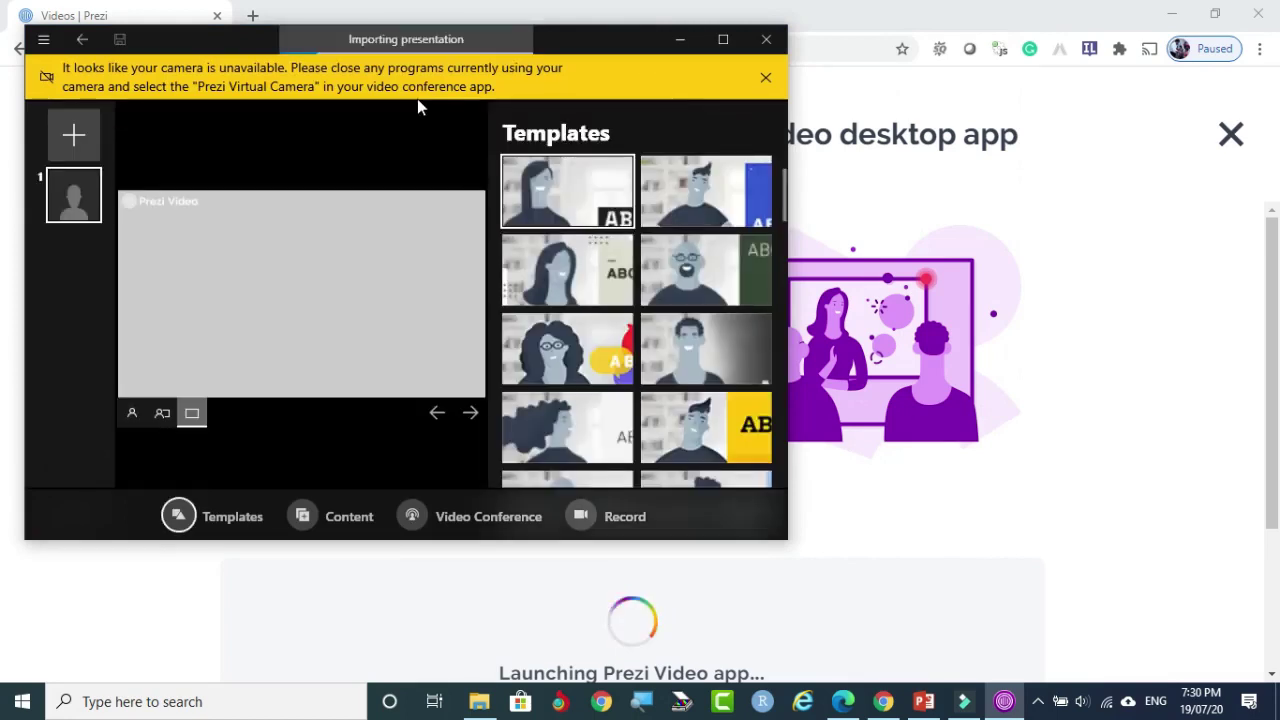
click(765, 78)
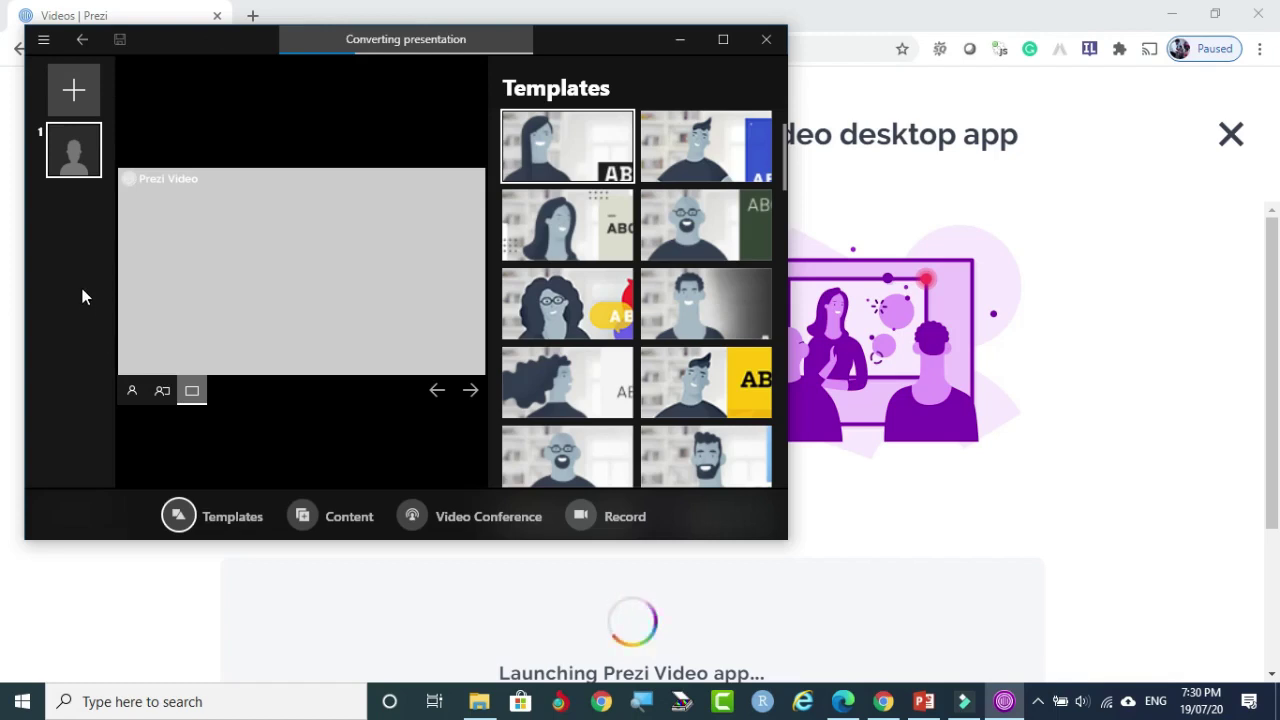
scroll(705, 215, down, 1)
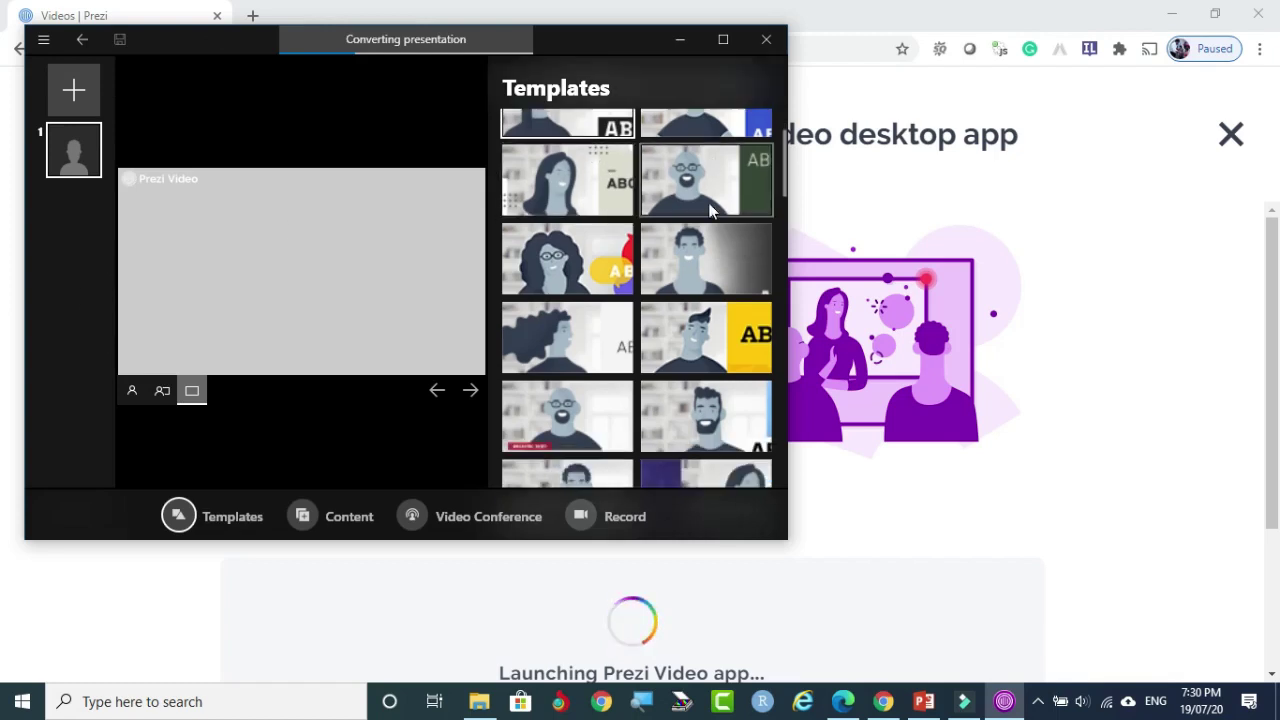
scroll(690, 240, down, 3)
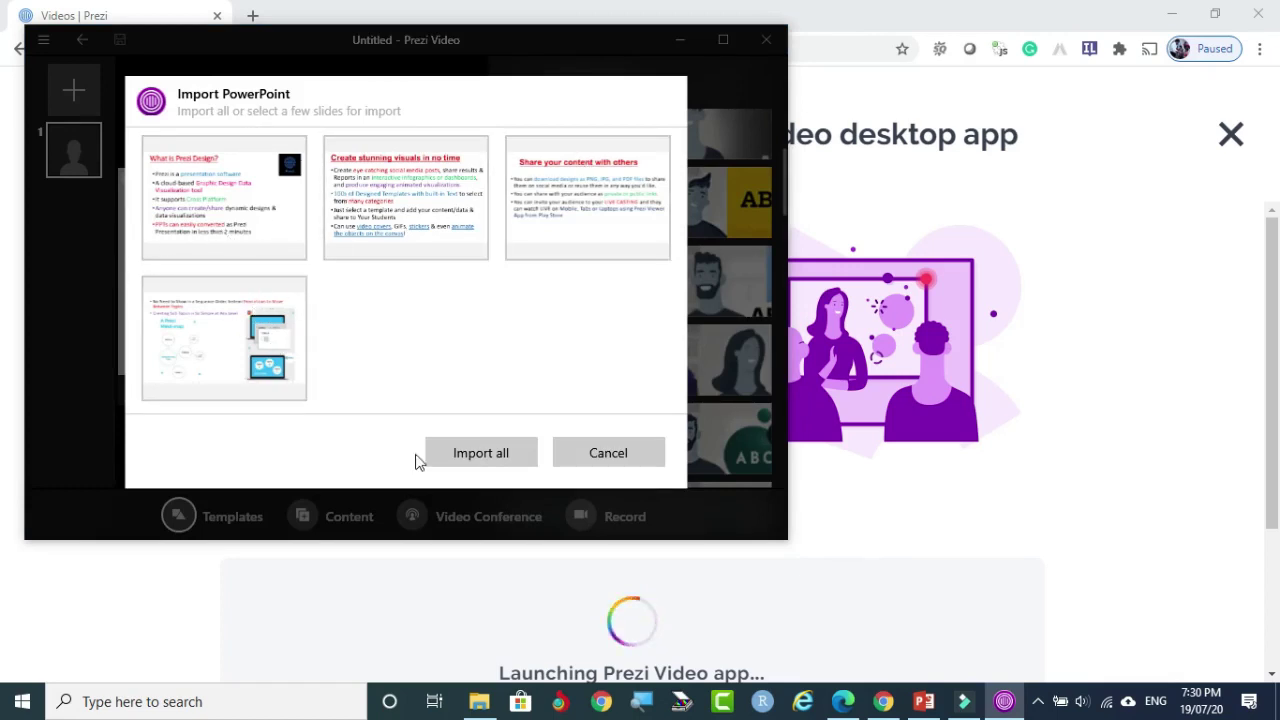
click(481, 453)
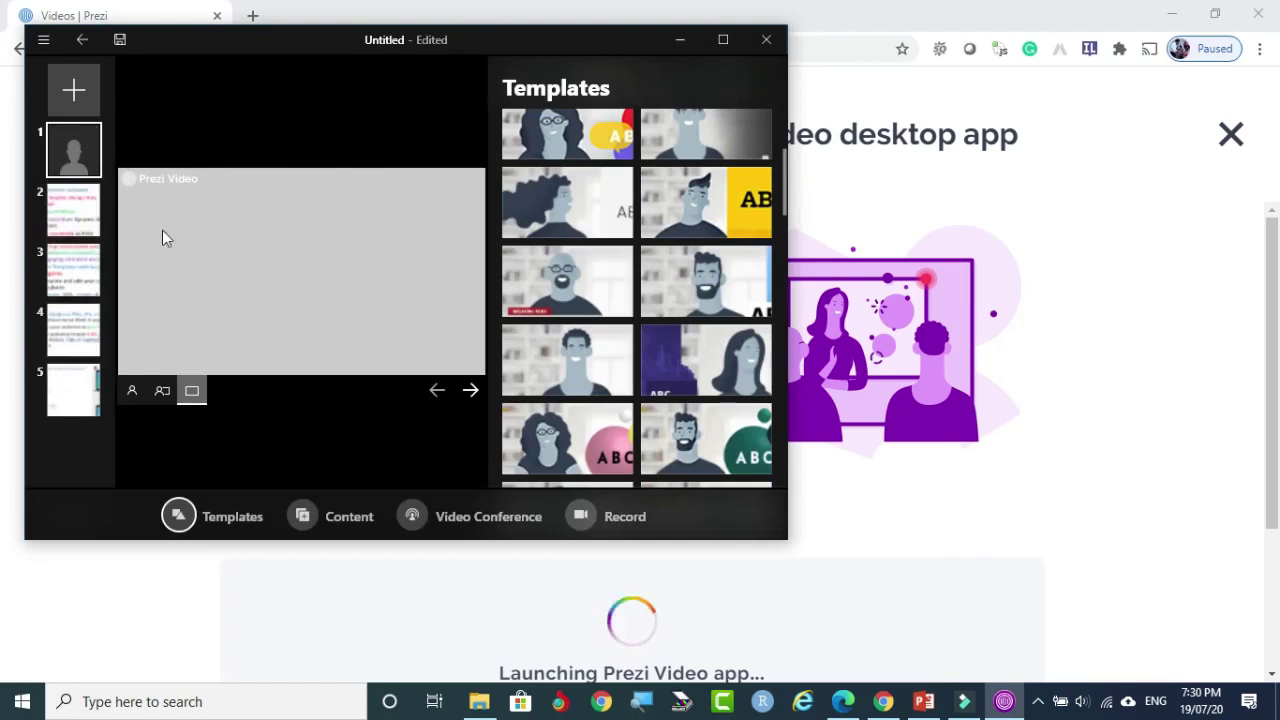
Step: Apply the green-circle template to the imported presentation and advance to the "What is Prezi Design?" frame
scroll(608, 289, down, 1)
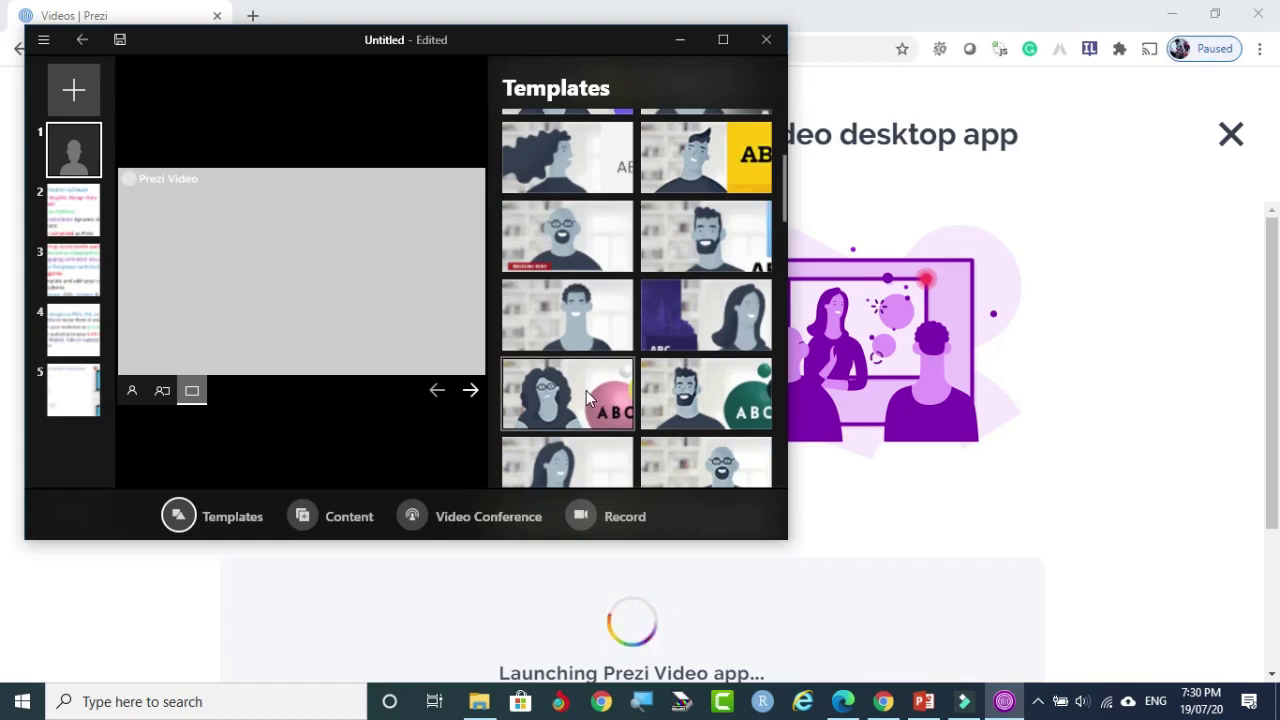
click(684, 399)
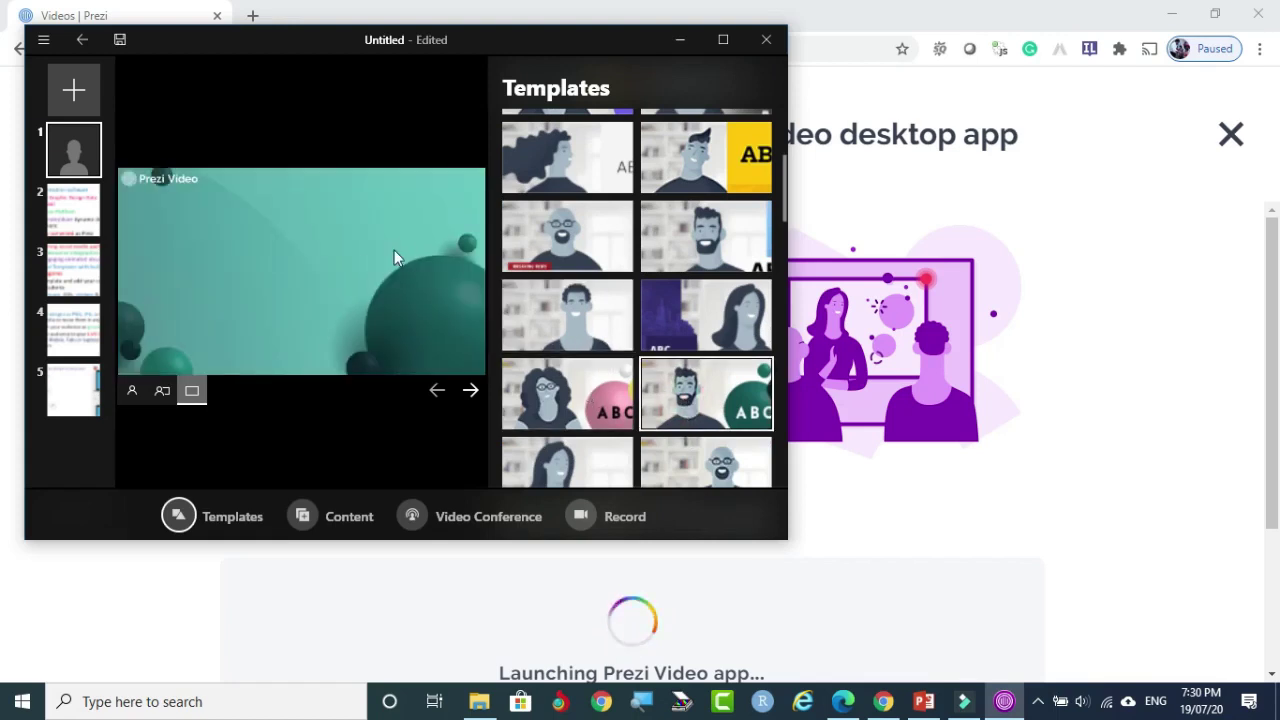
click(470, 390)
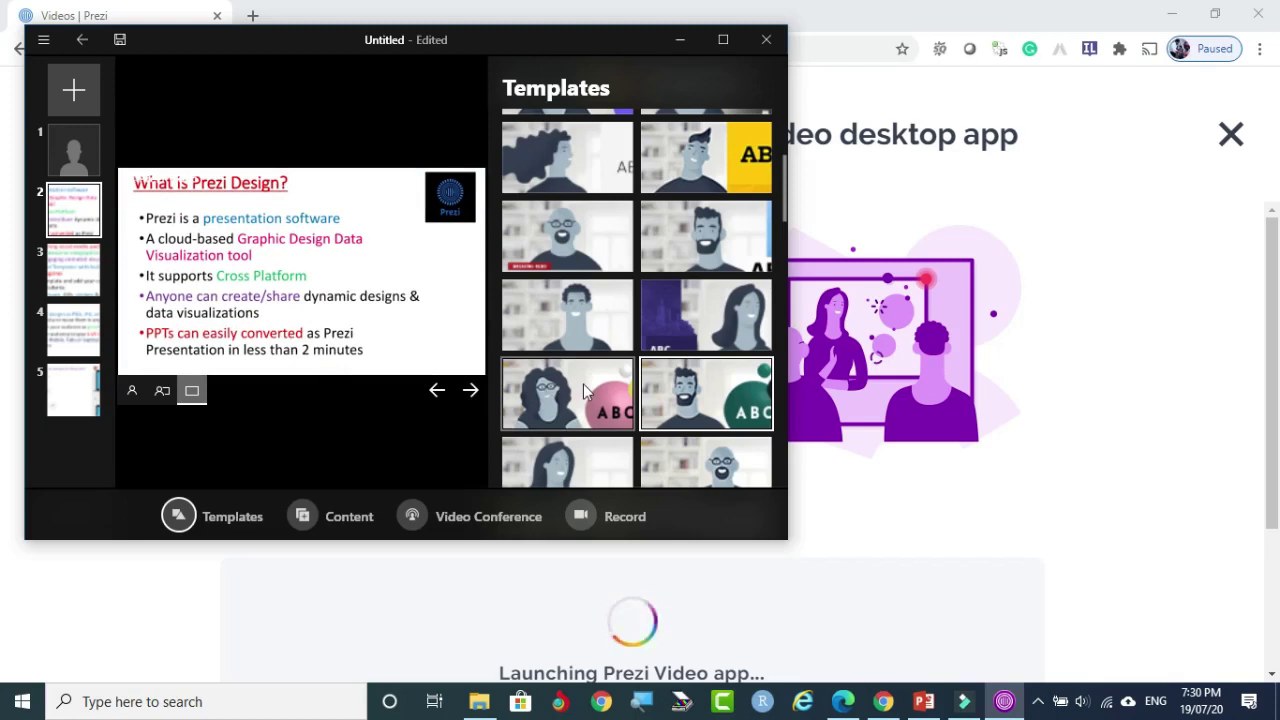
click(1037, 701)
right_click(1038, 663)
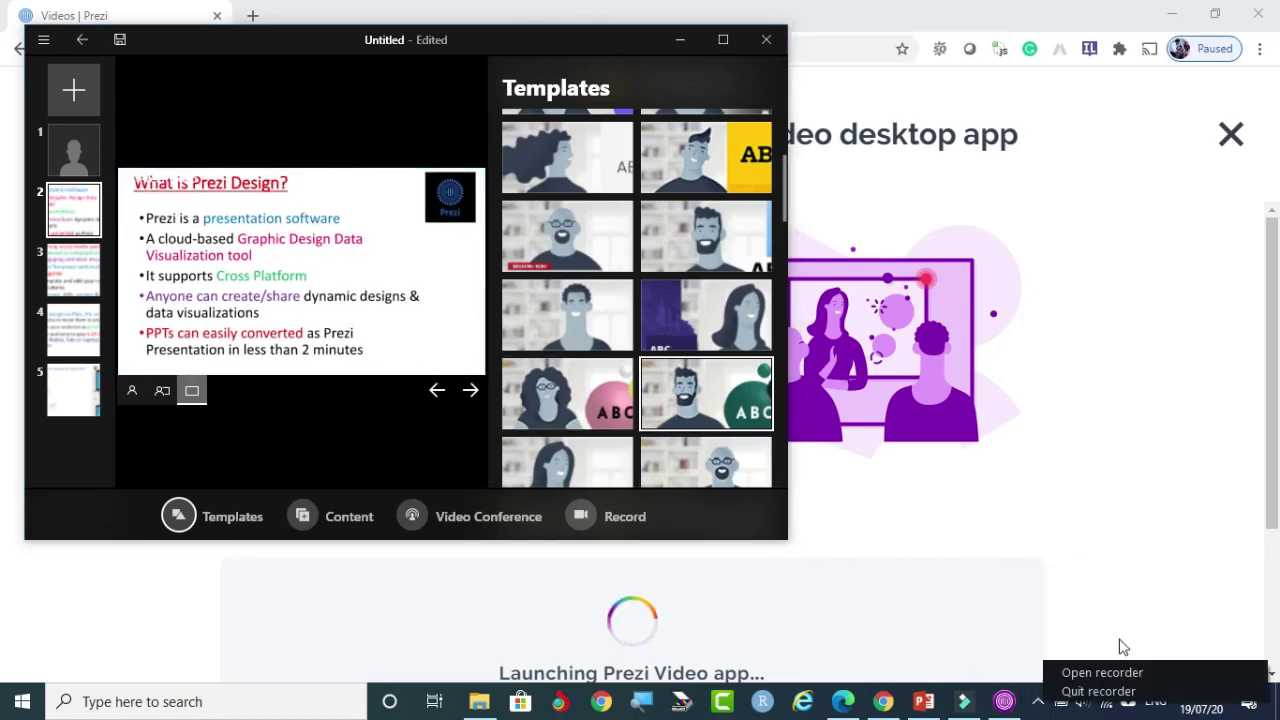
click(1145, 673)
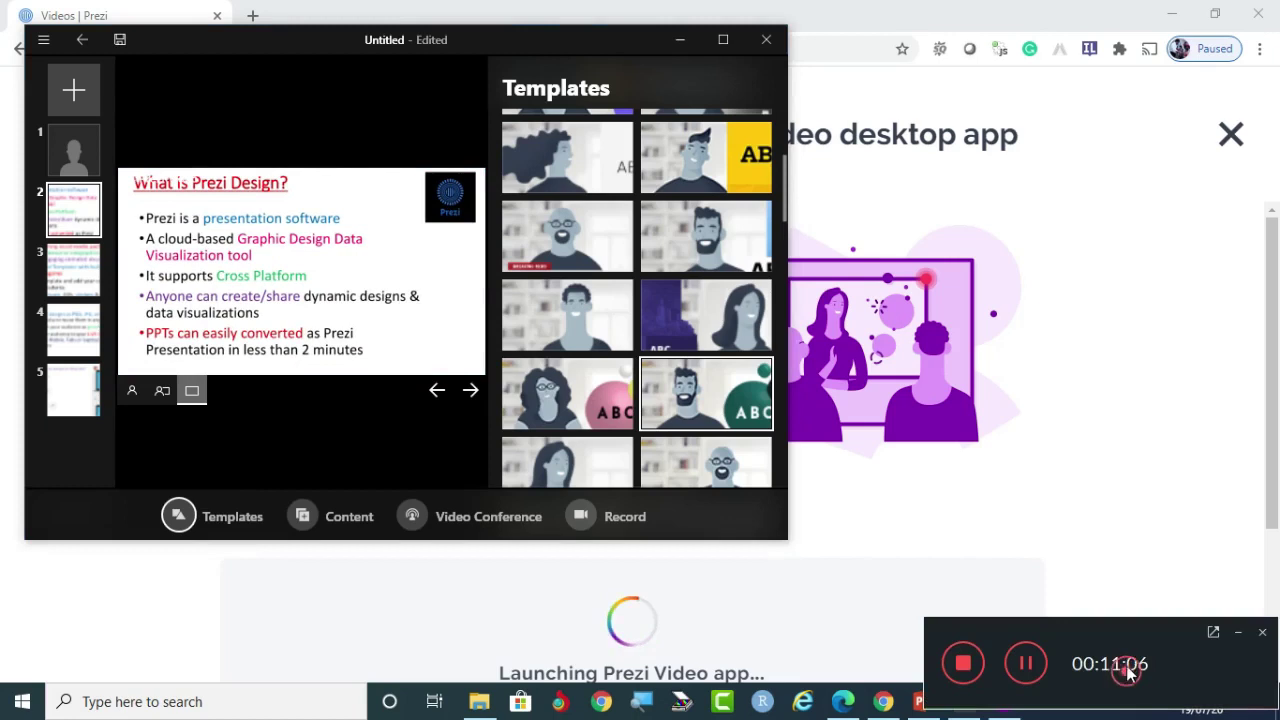
click(1024, 664)
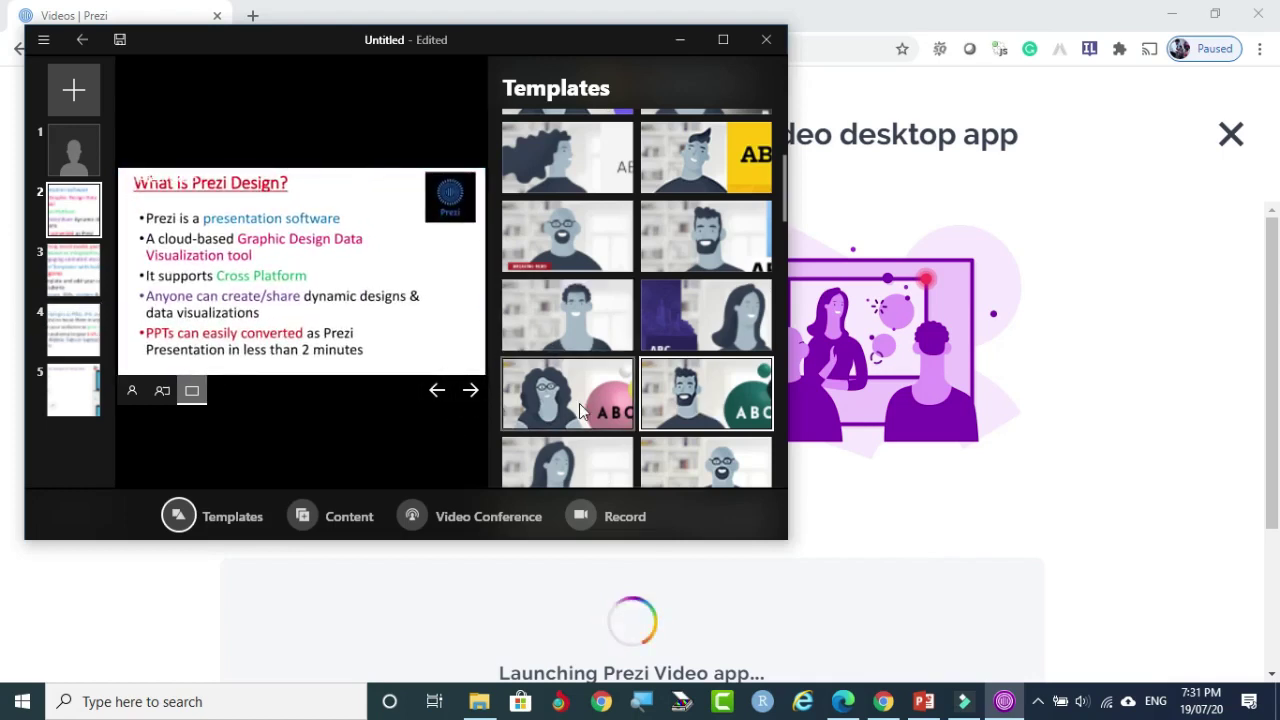
Step: Apply the blue template with white and navy arrows and return to the first frame
scroll(620, 340, down, 3)
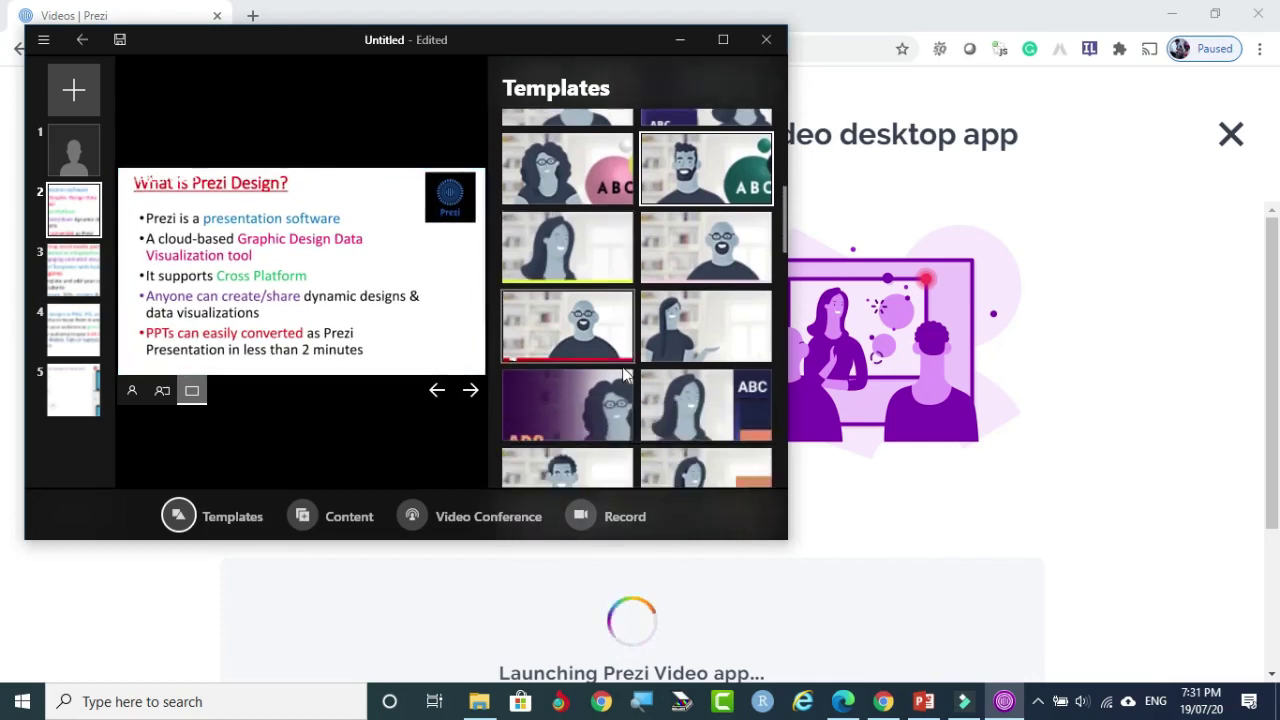
scroll(605, 415, down, 1)
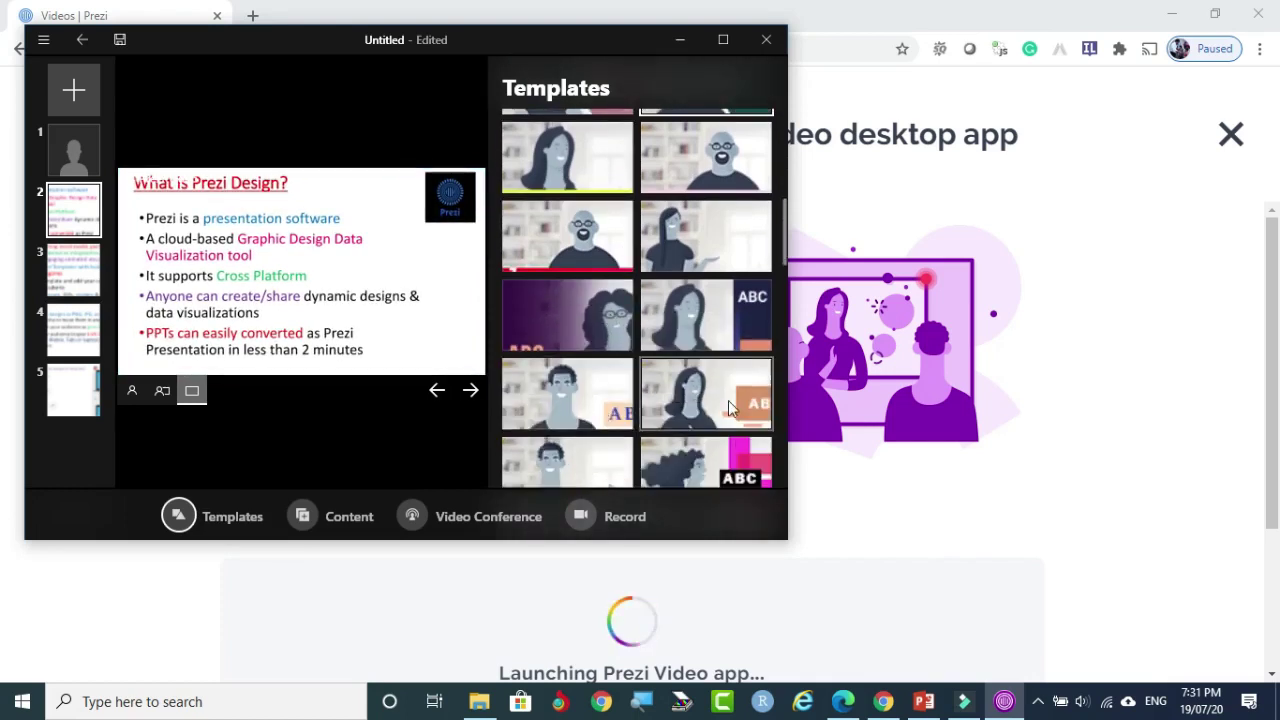
scroll(716, 400, down, 2)
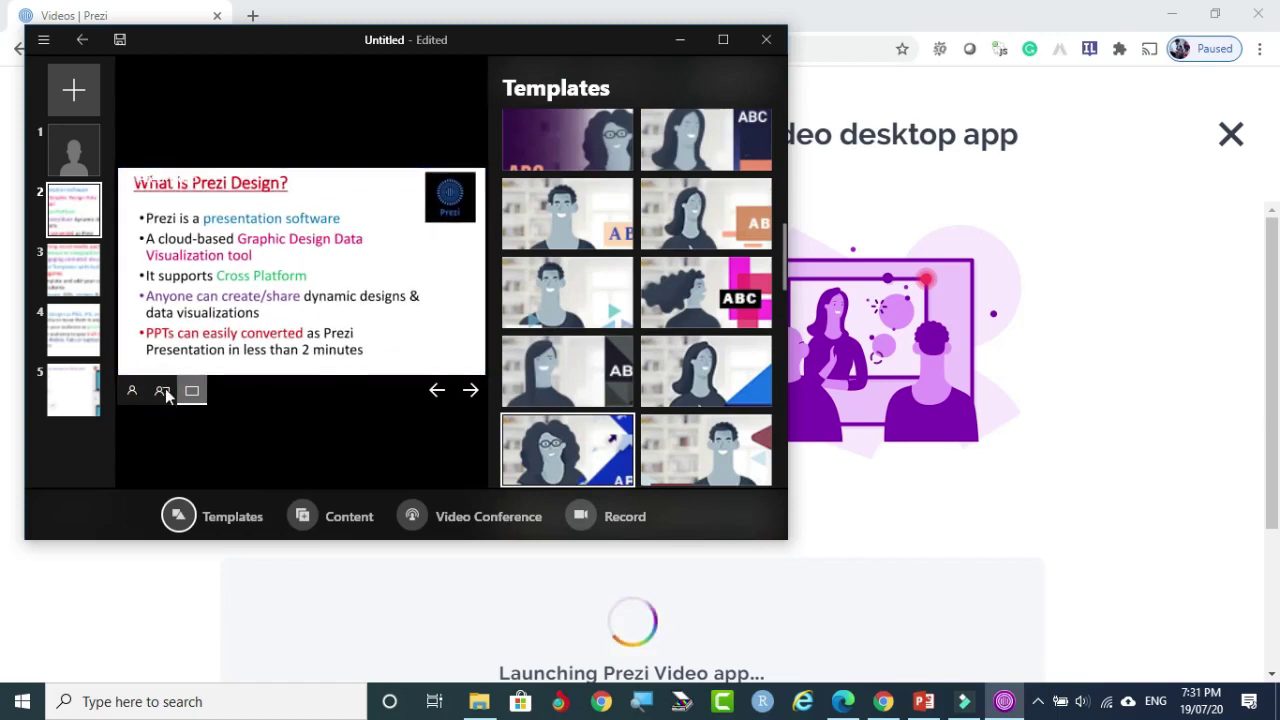
click(435, 390)
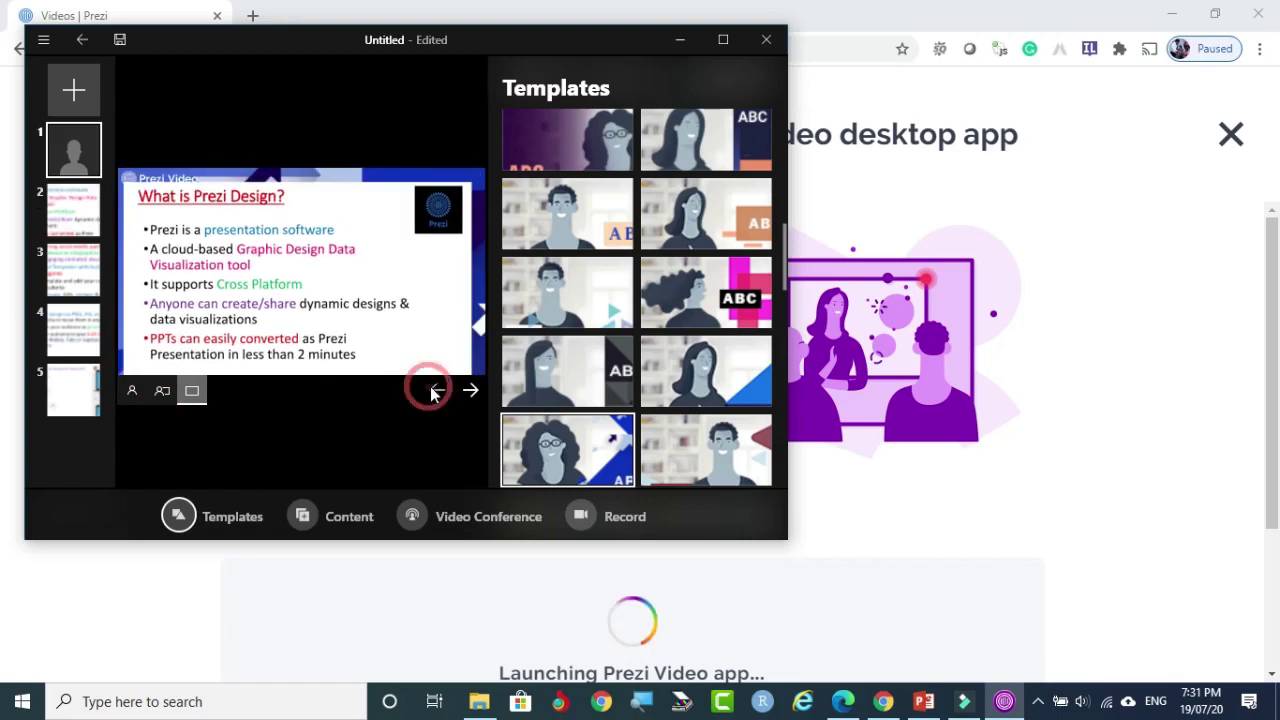
click(160, 392)
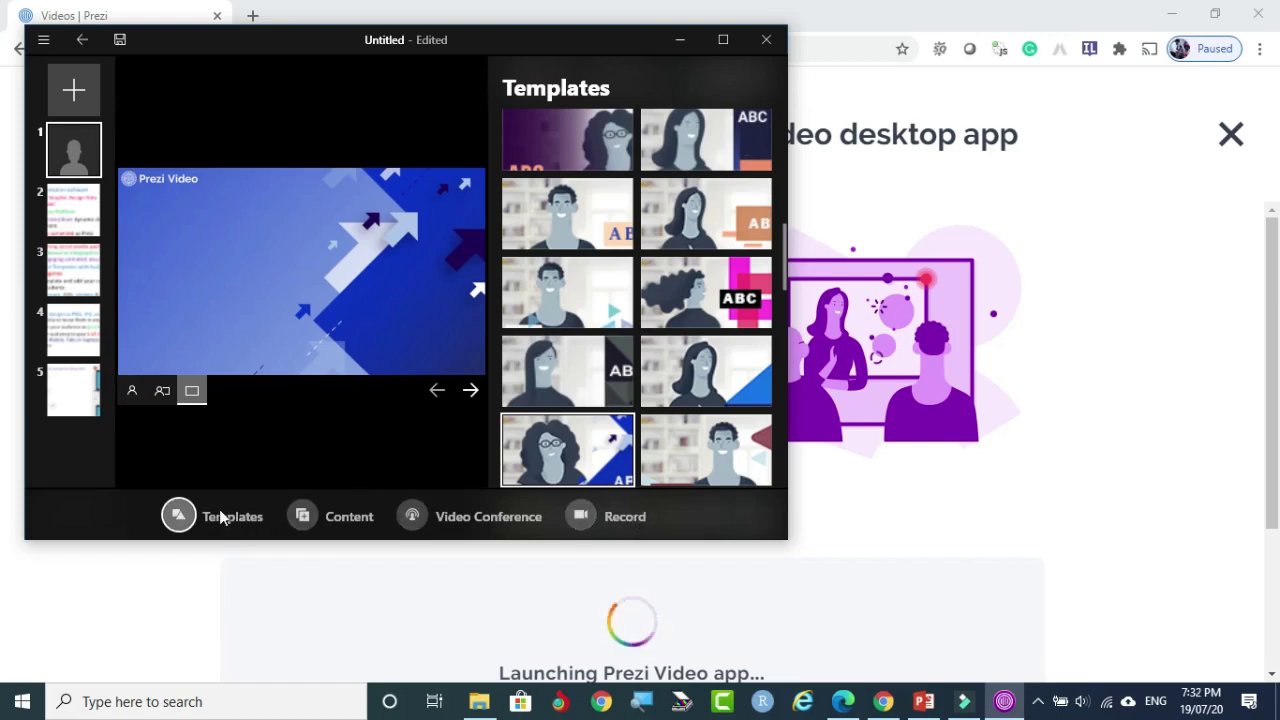
Step: Open the content settings of frame 1 and enter the class room's name as its text
click(344, 519)
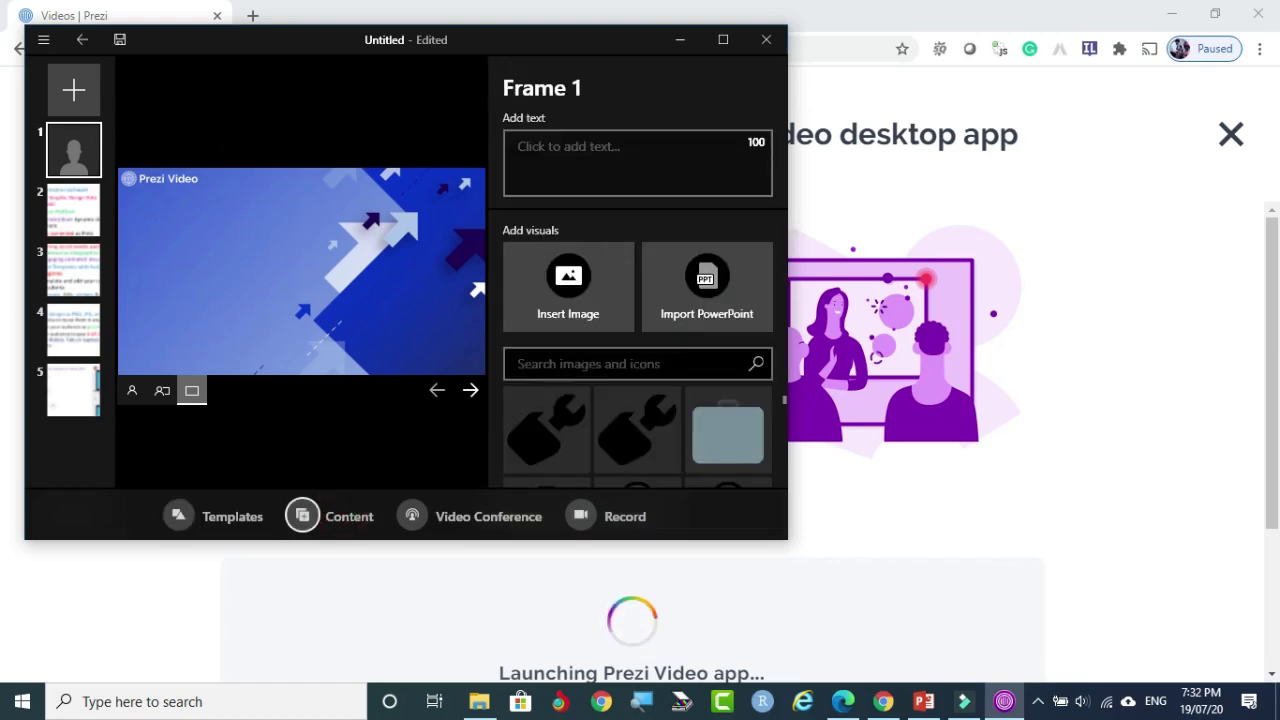
click(306, 524)
click(539, 148)
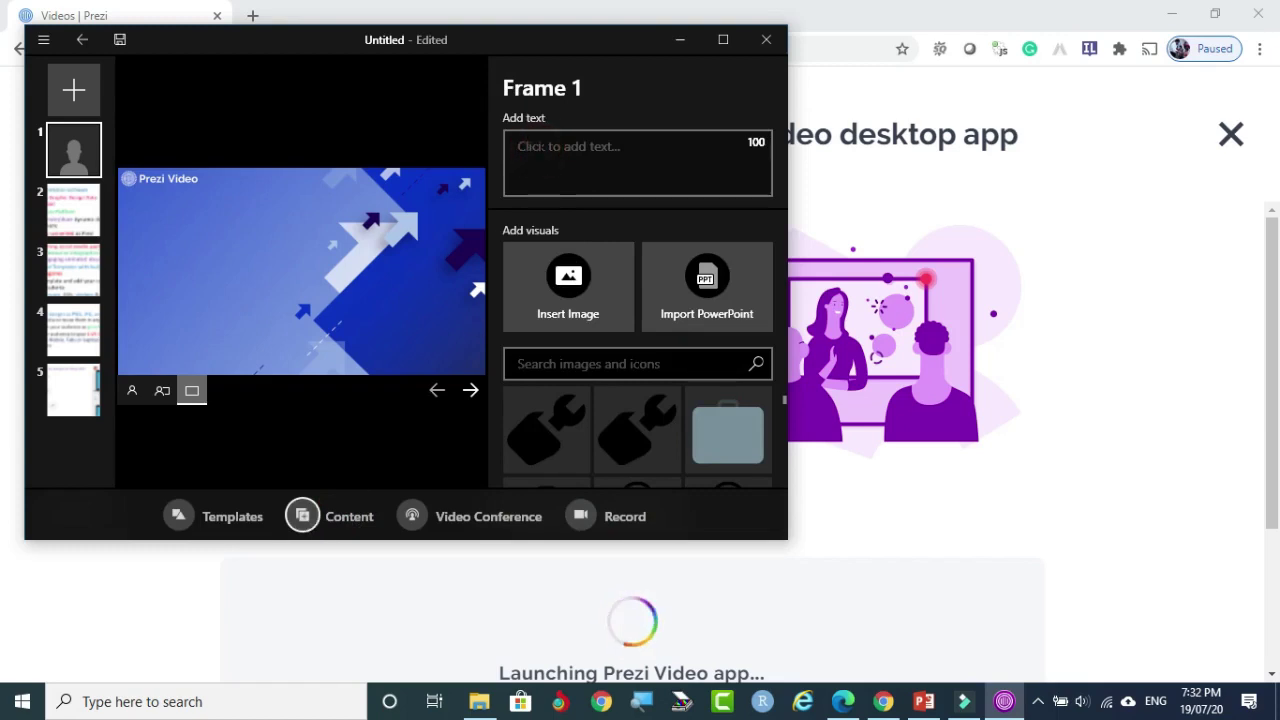
text(Kalyan Class Room)
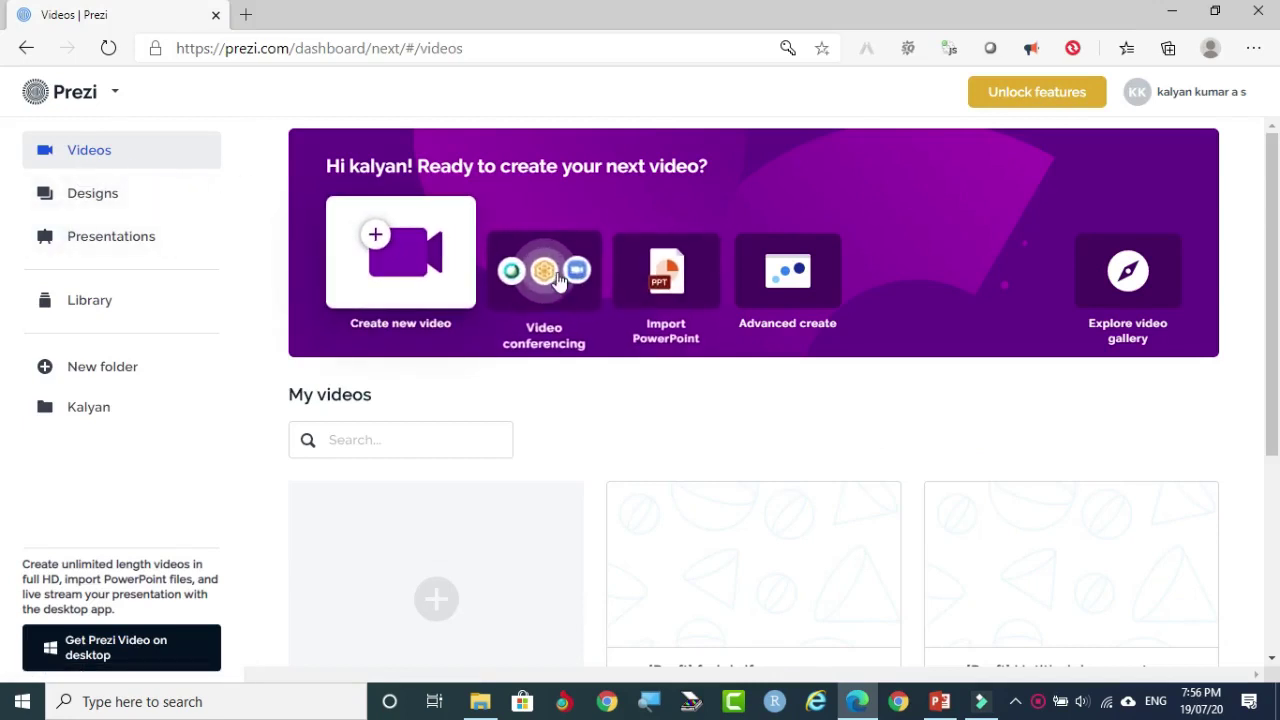
Step: Start a PowerPoint import from the Prezi dashboard in Edge, apply the green-circle template, and show the presenter alongside the content
click(679, 278)
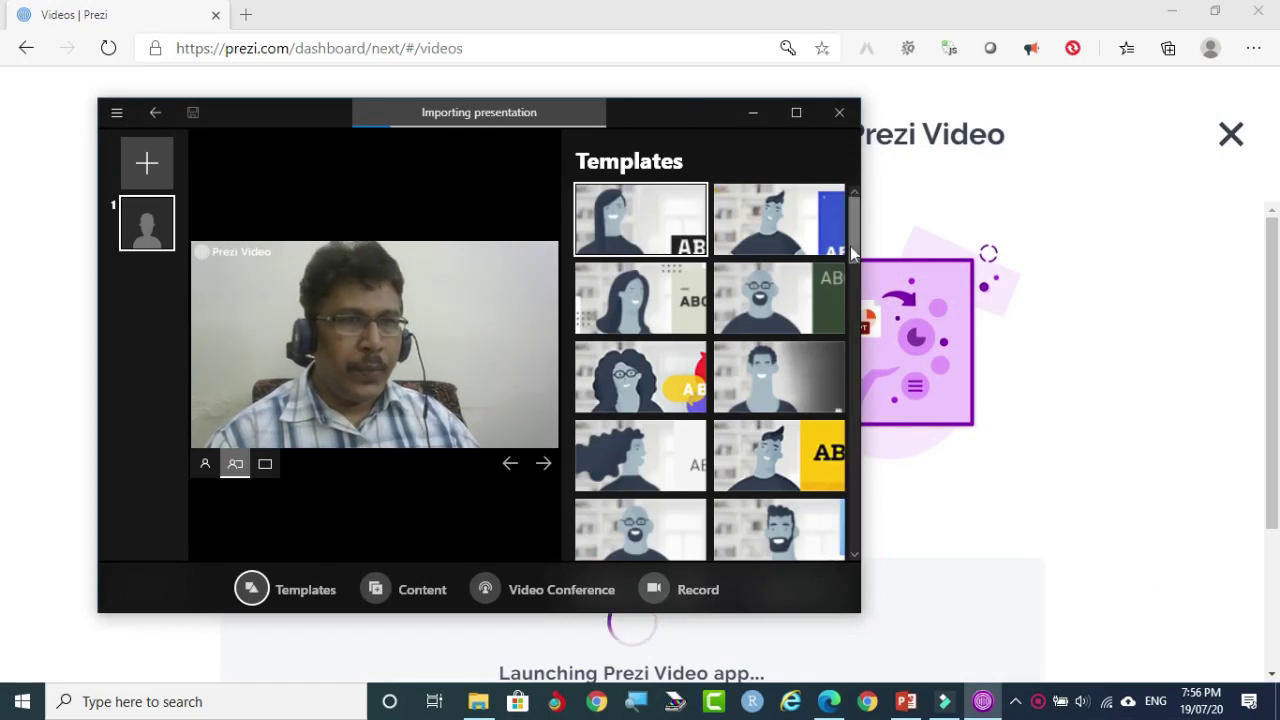
drag(856, 232, 863, 284)
click(779, 280)
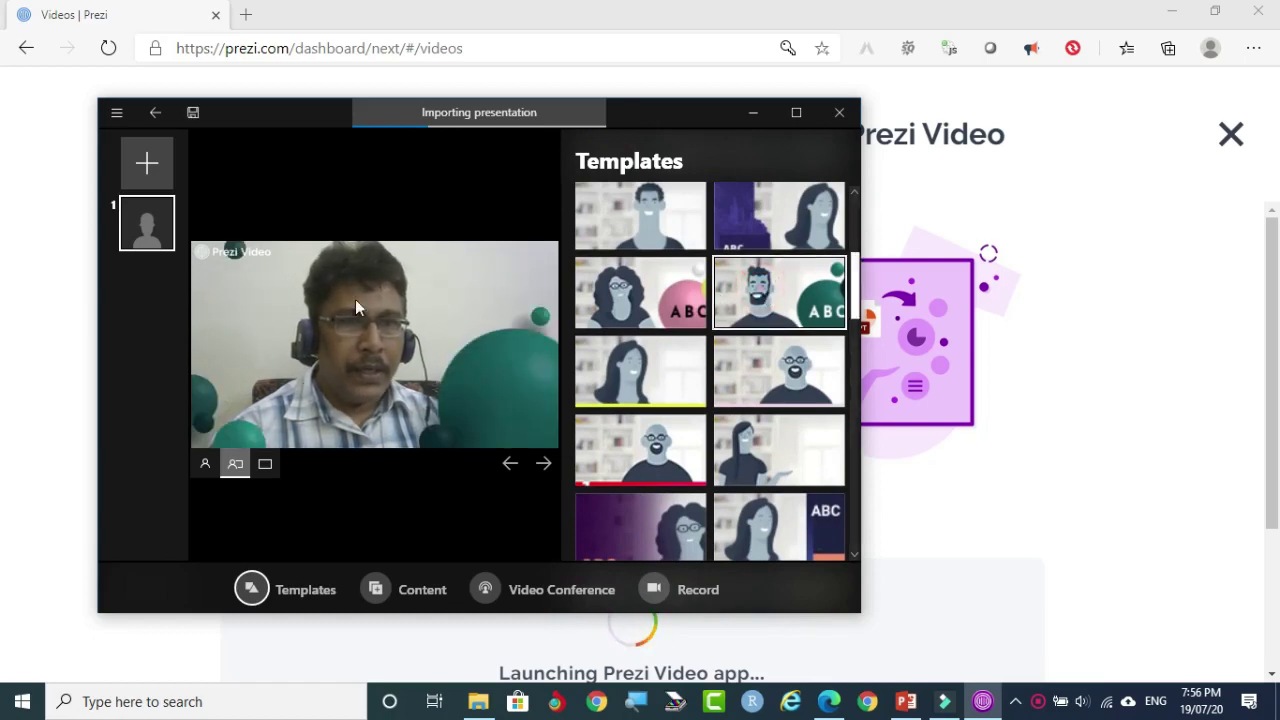
click(207, 459)
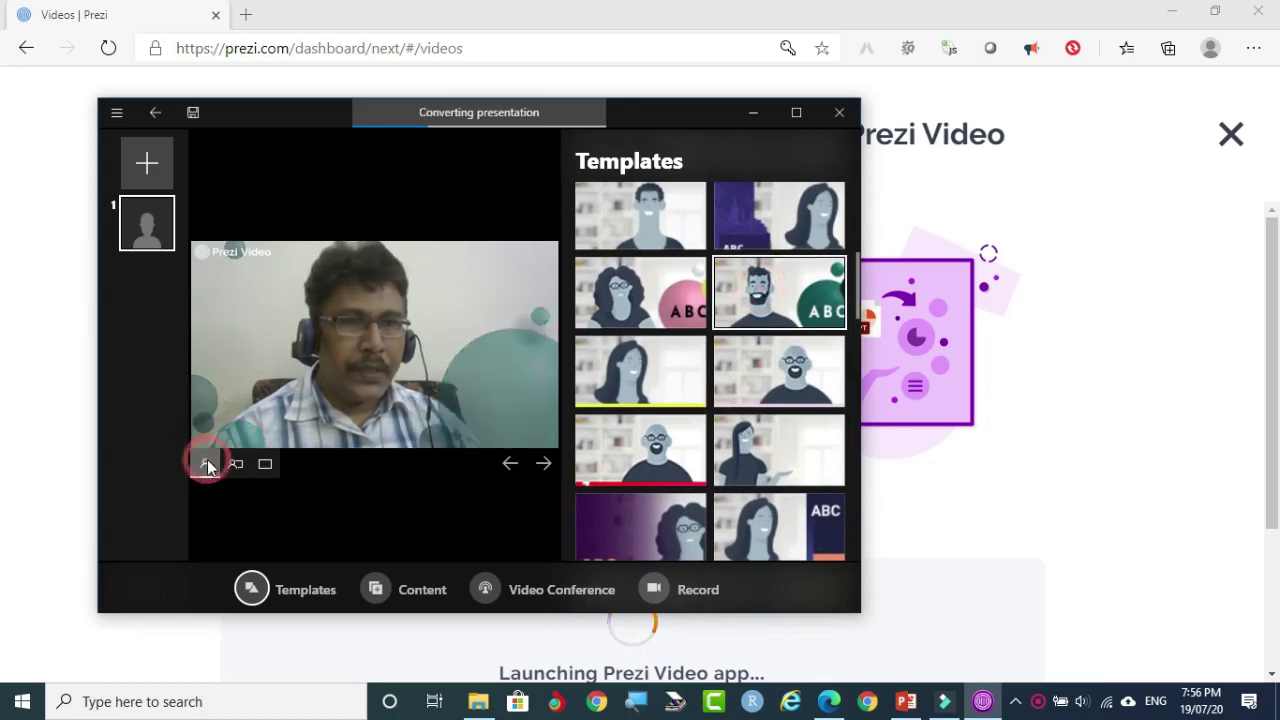
click(240, 464)
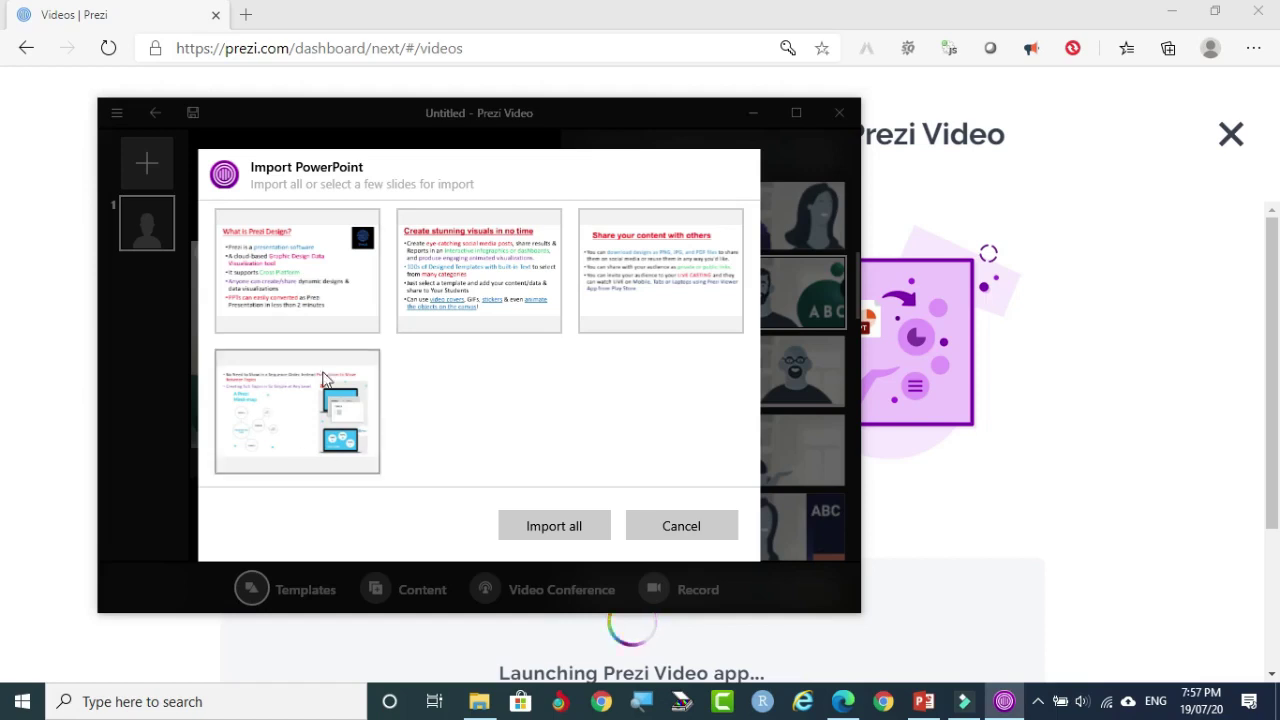
Step: Import all the slides of the PowerPoint file into the untitled Prezi Video
click(313, 280)
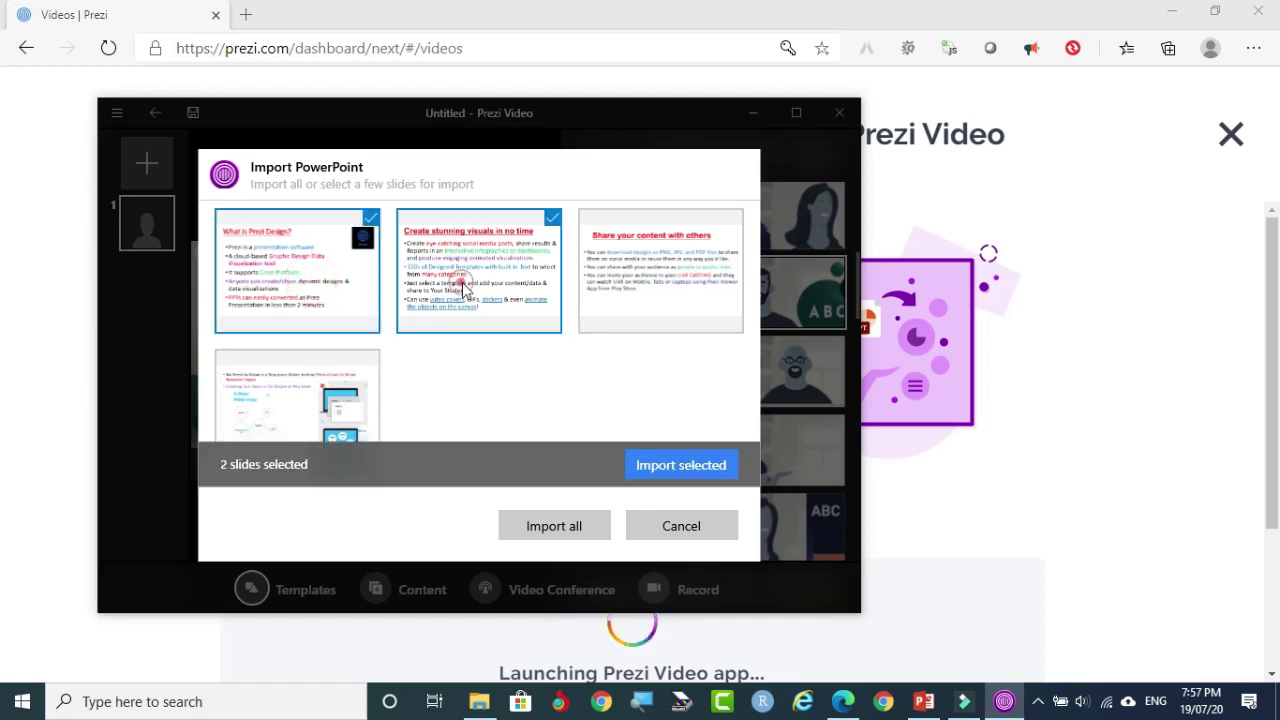
click(554, 527)
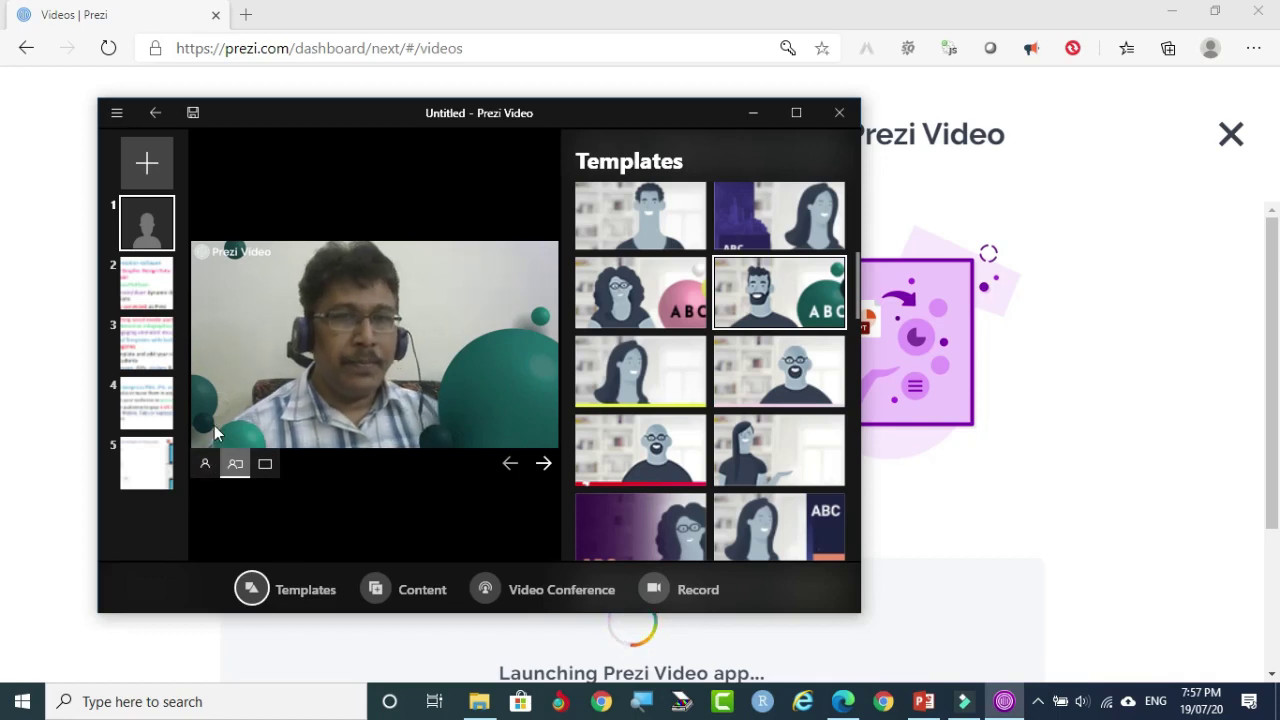
Step: Compare the presenter-only, presenter-with-content and content-only views on frame 1, and leave it in the content-only view
click(204, 465)
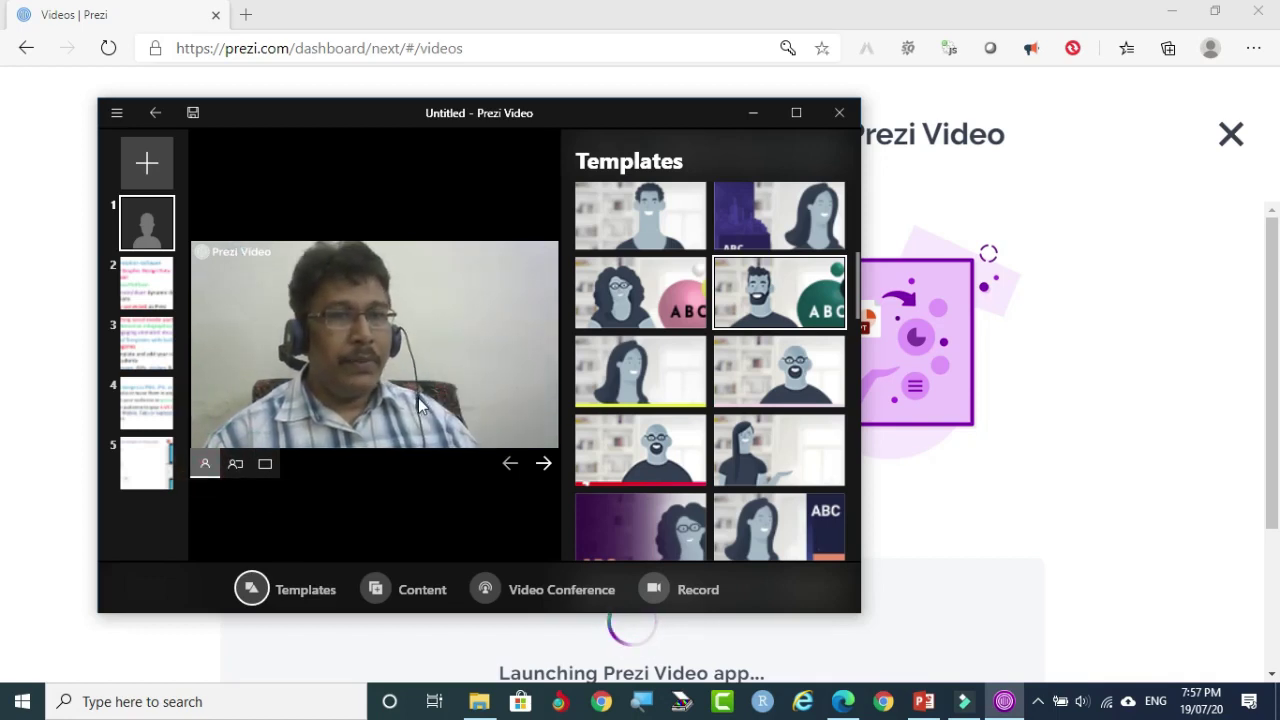
click(235, 464)
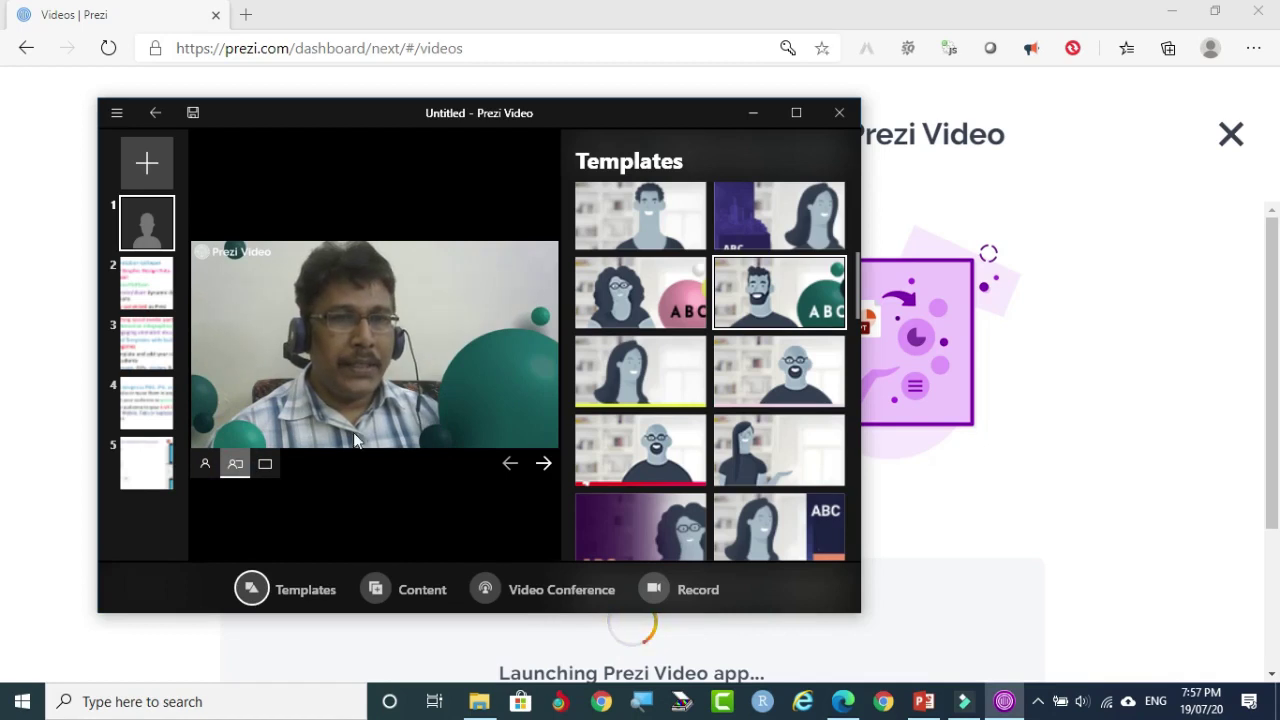
click(266, 465)
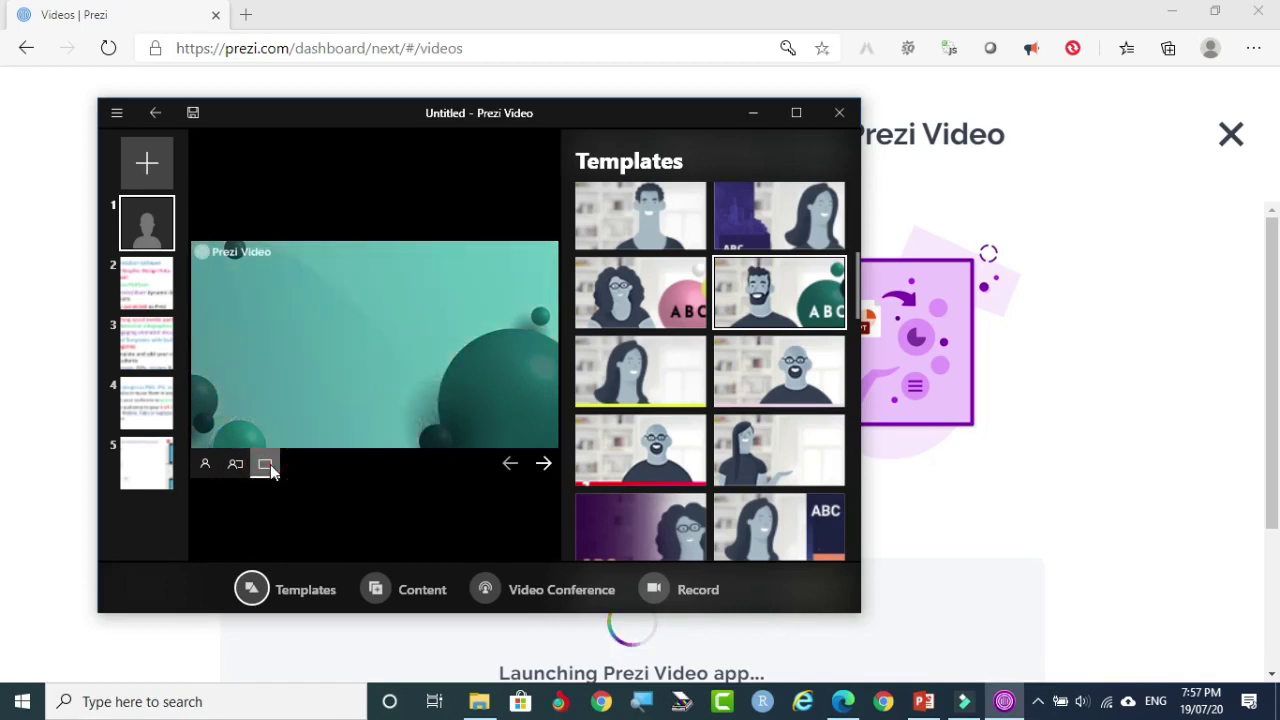
click(233, 470)
click(206, 467)
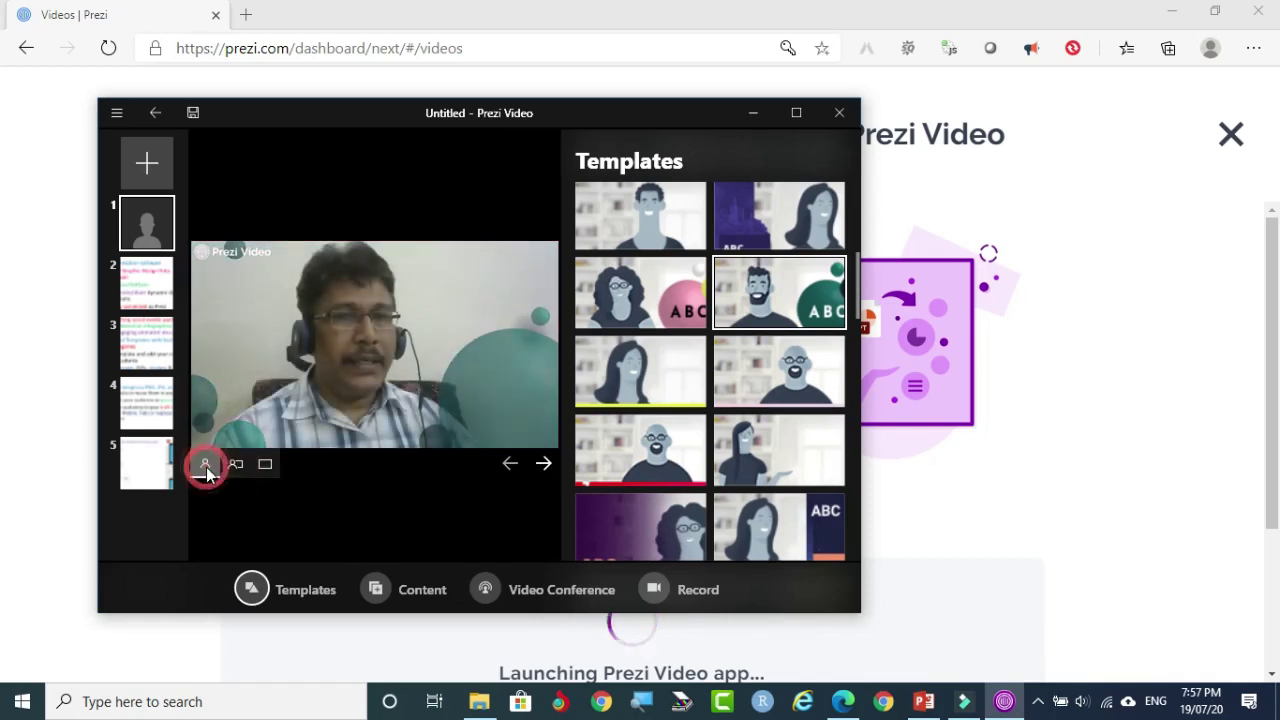
click(265, 465)
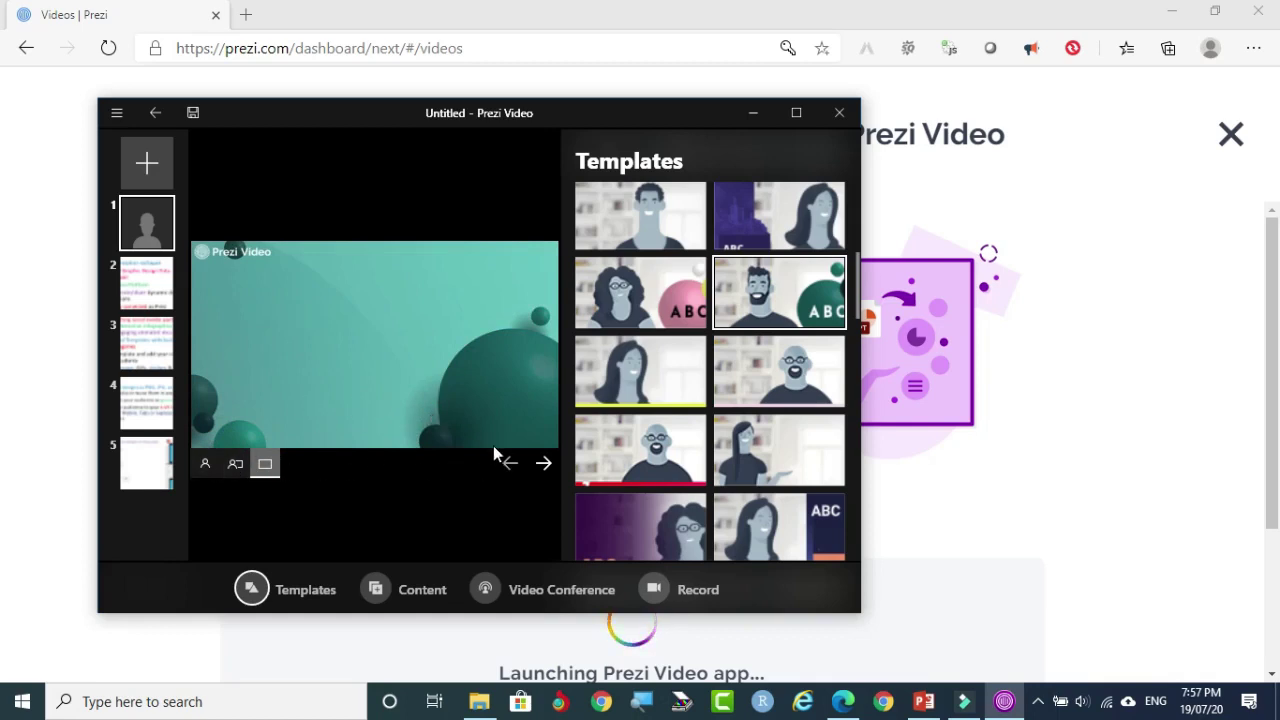
Step: Step forward and back through the imported frames in content-only view, returning to the "What is Prezi Design?" frame
click(544, 464)
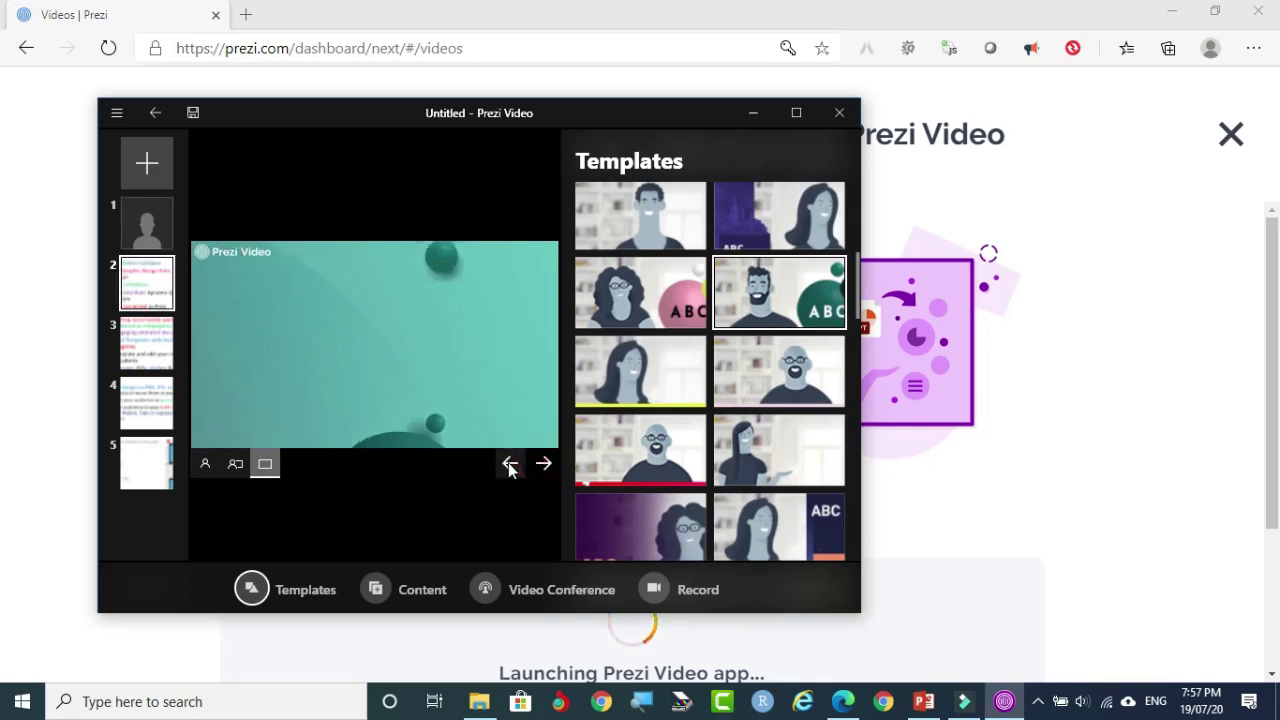
click(509, 464)
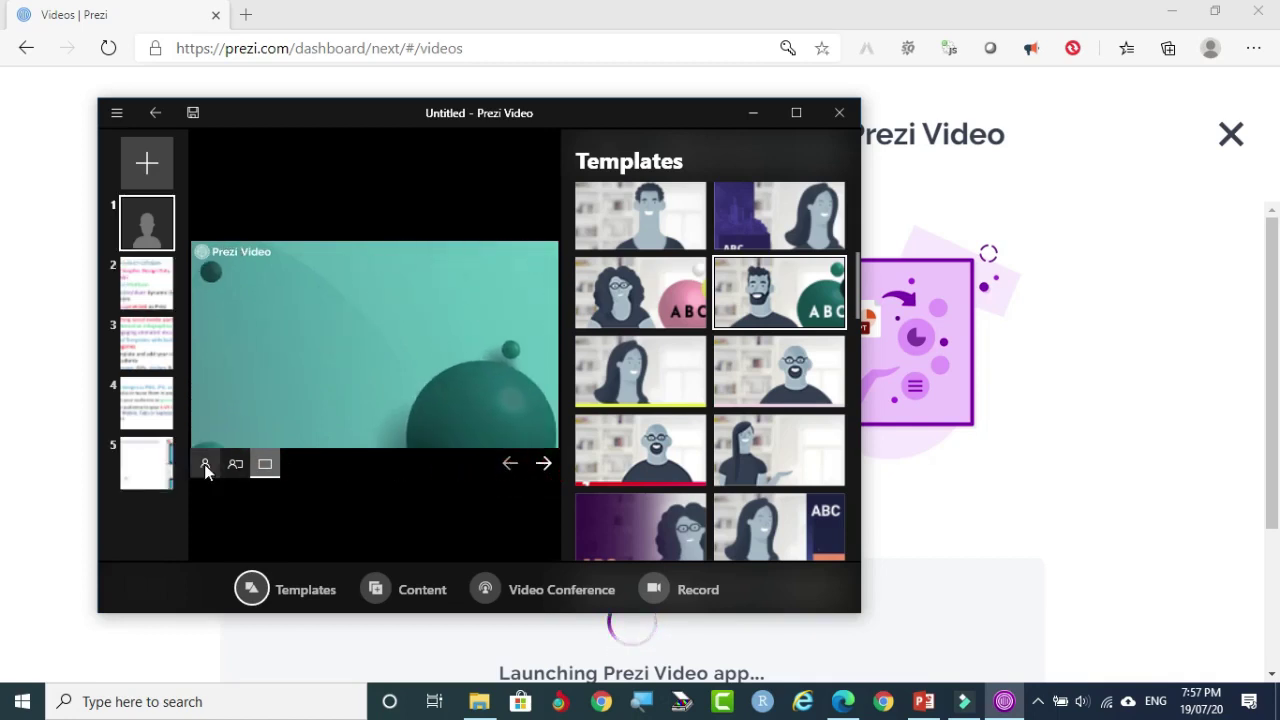
click(545, 465)
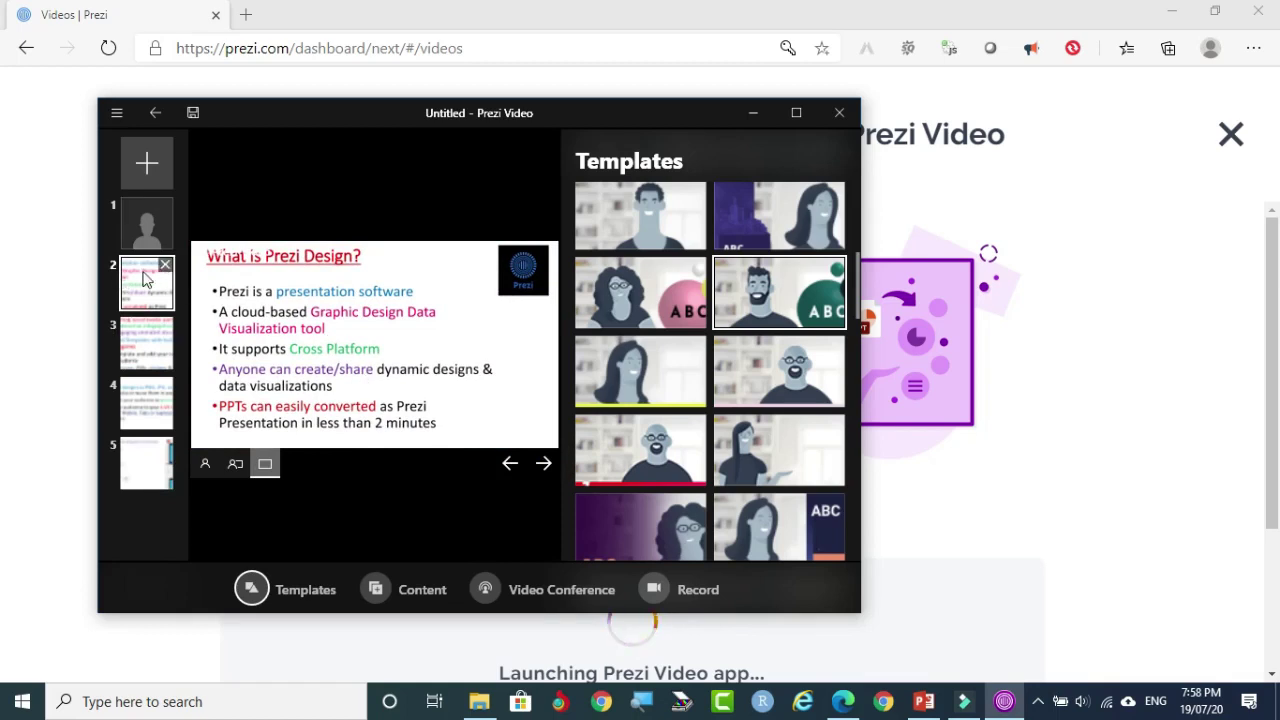
click(546, 464)
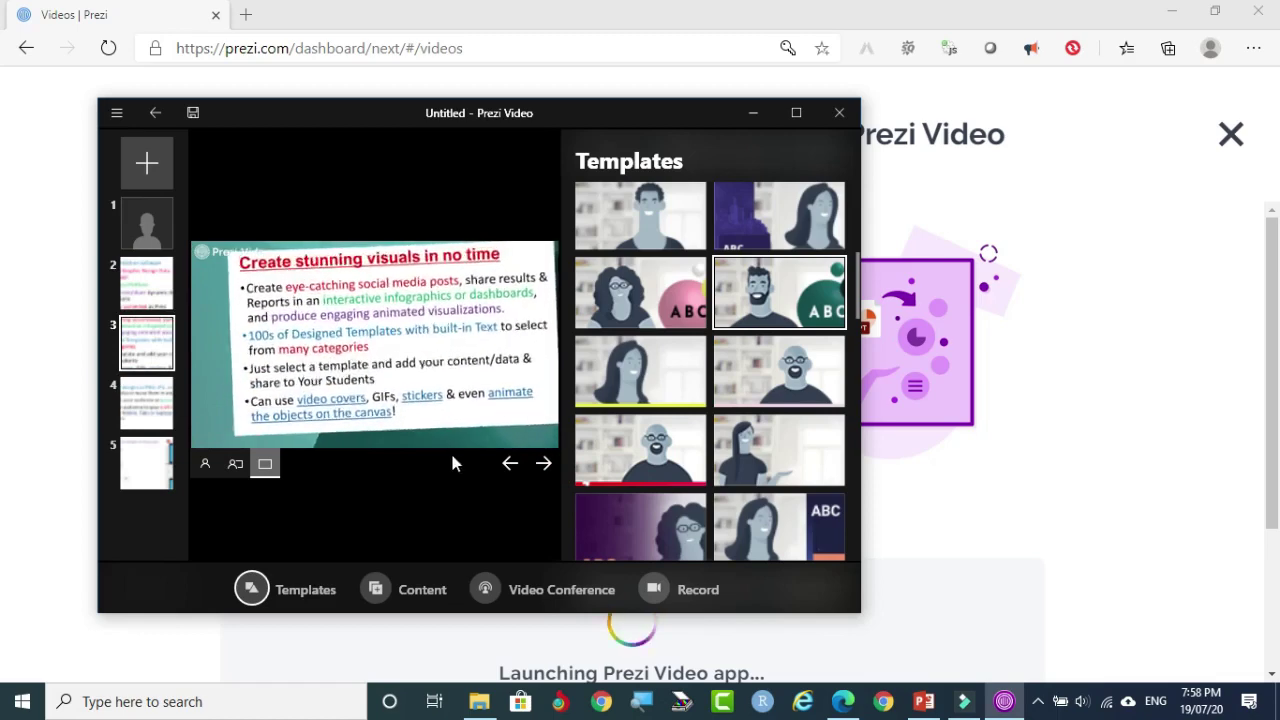
click(509, 464)
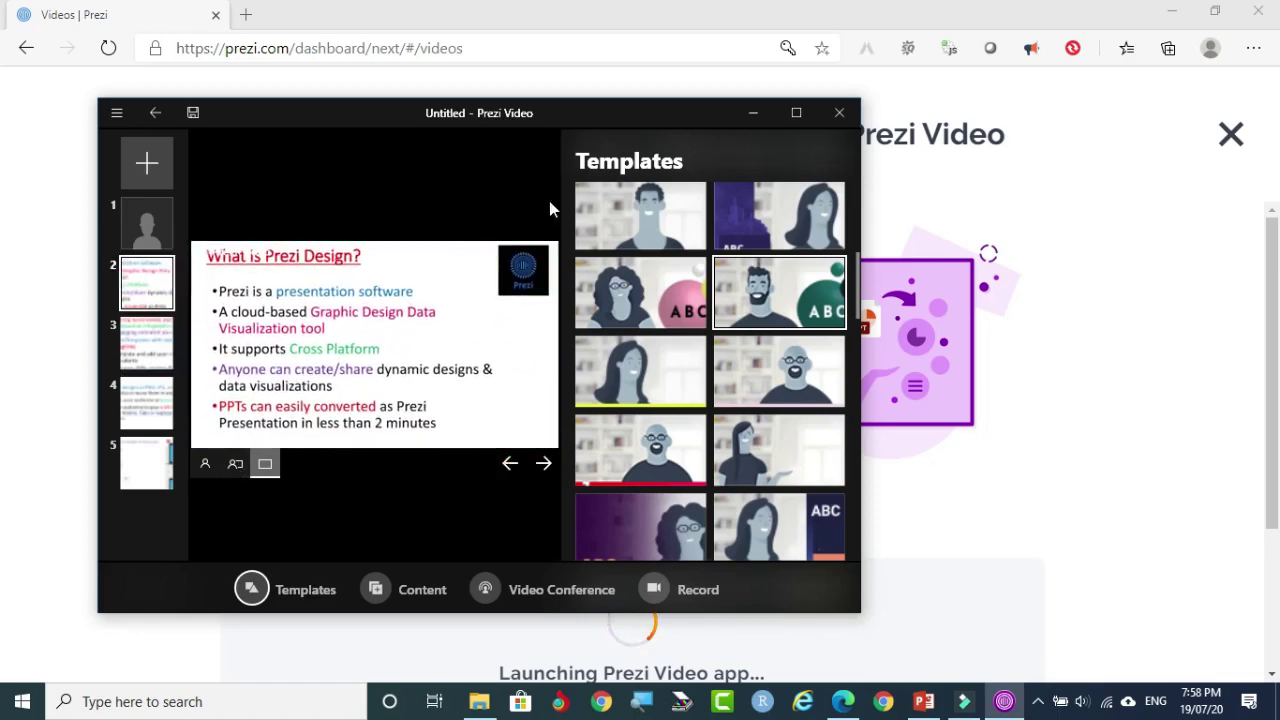
Step: Maximise the video window and open frame 2's content settings to look over the available visuals
click(796, 113)
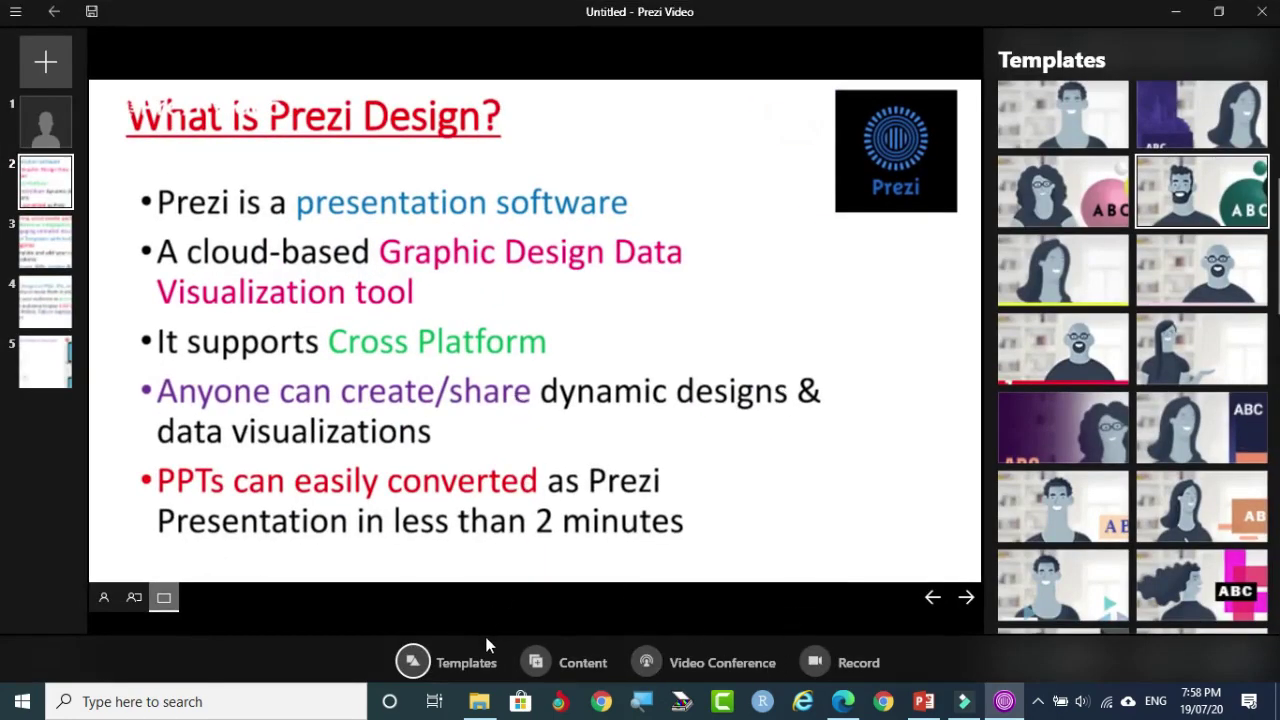
click(583, 663)
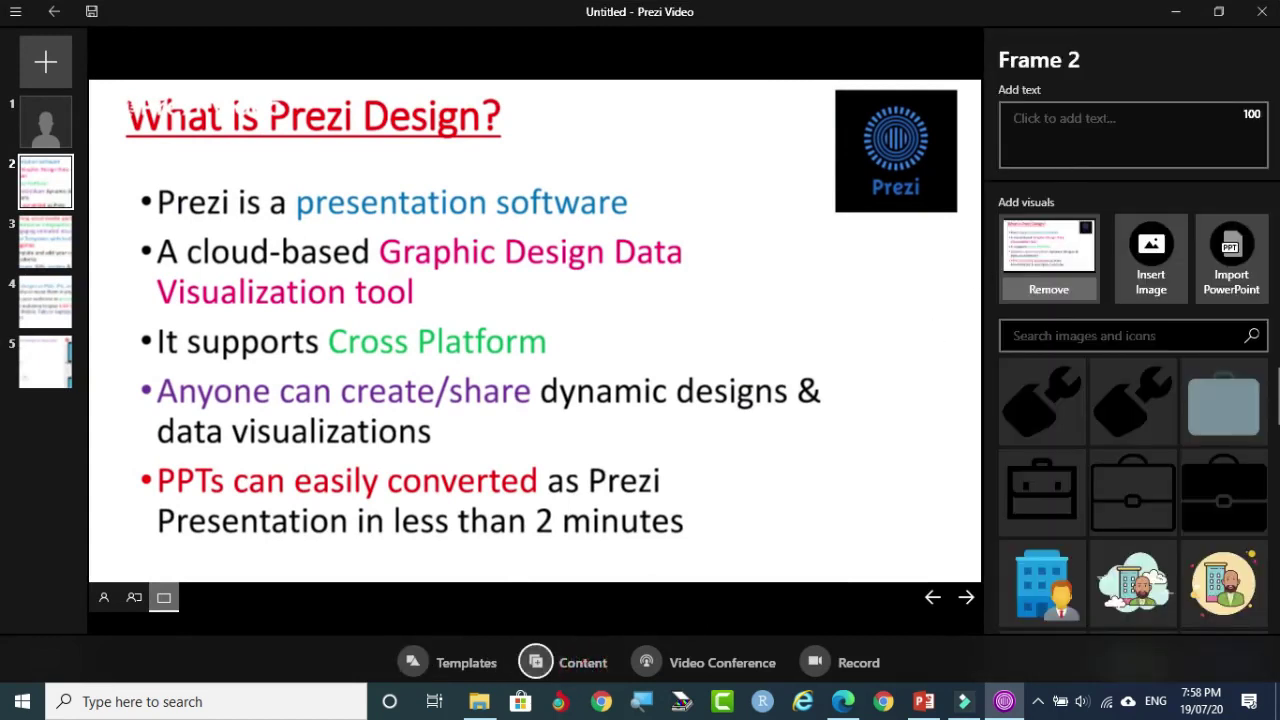
scroll(1073, 534, down, 2)
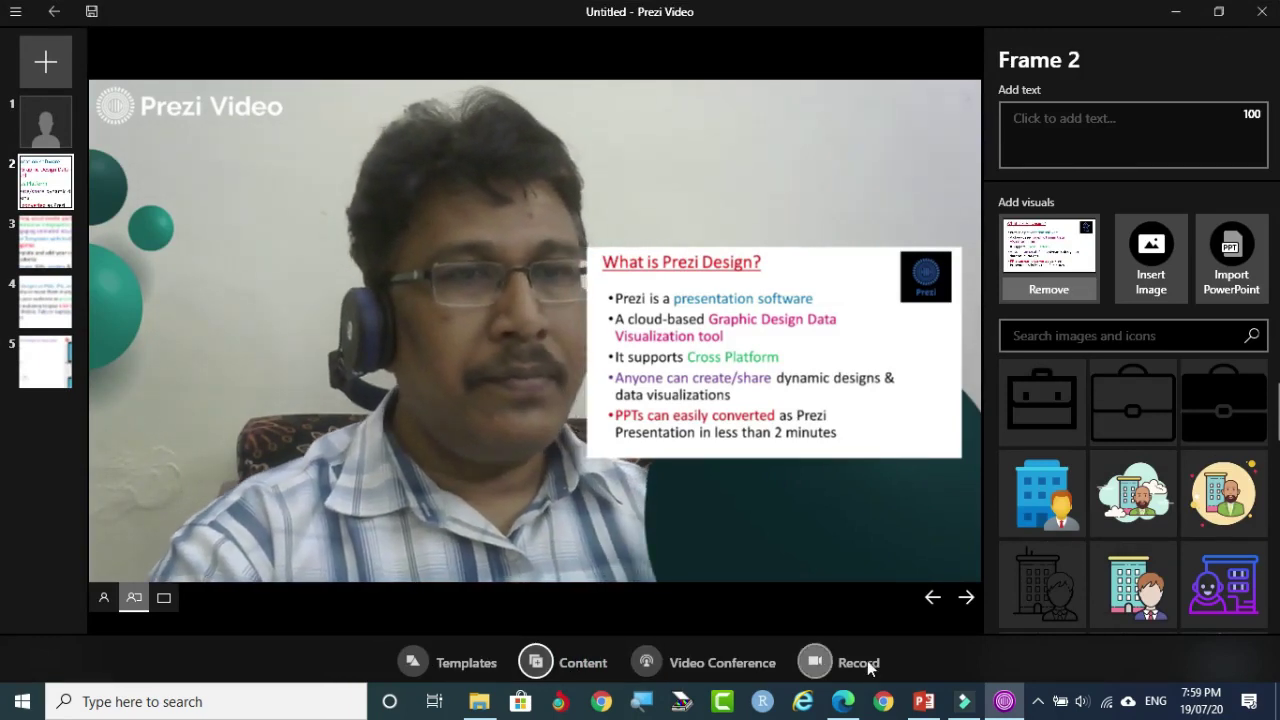
Step: Enter recording mode, accept the full HD upgrade offer, and close the confirmation message in the browser
click(860, 662)
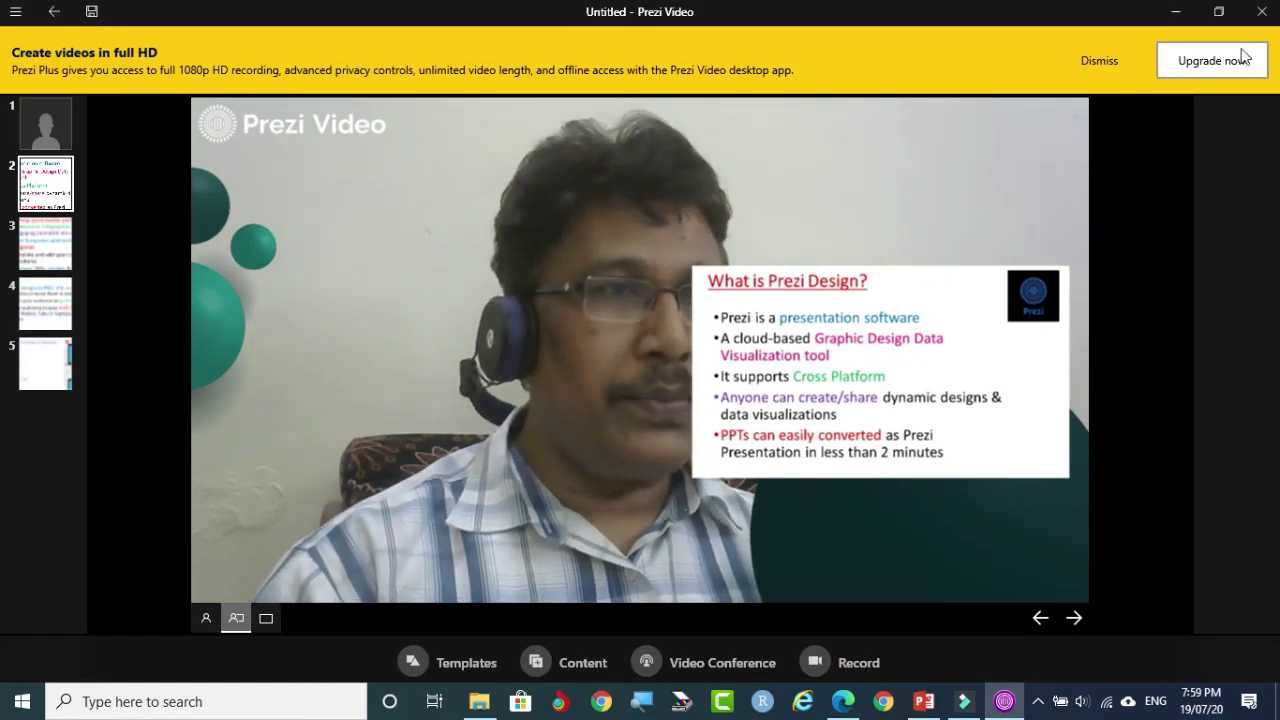
click(1243, 58)
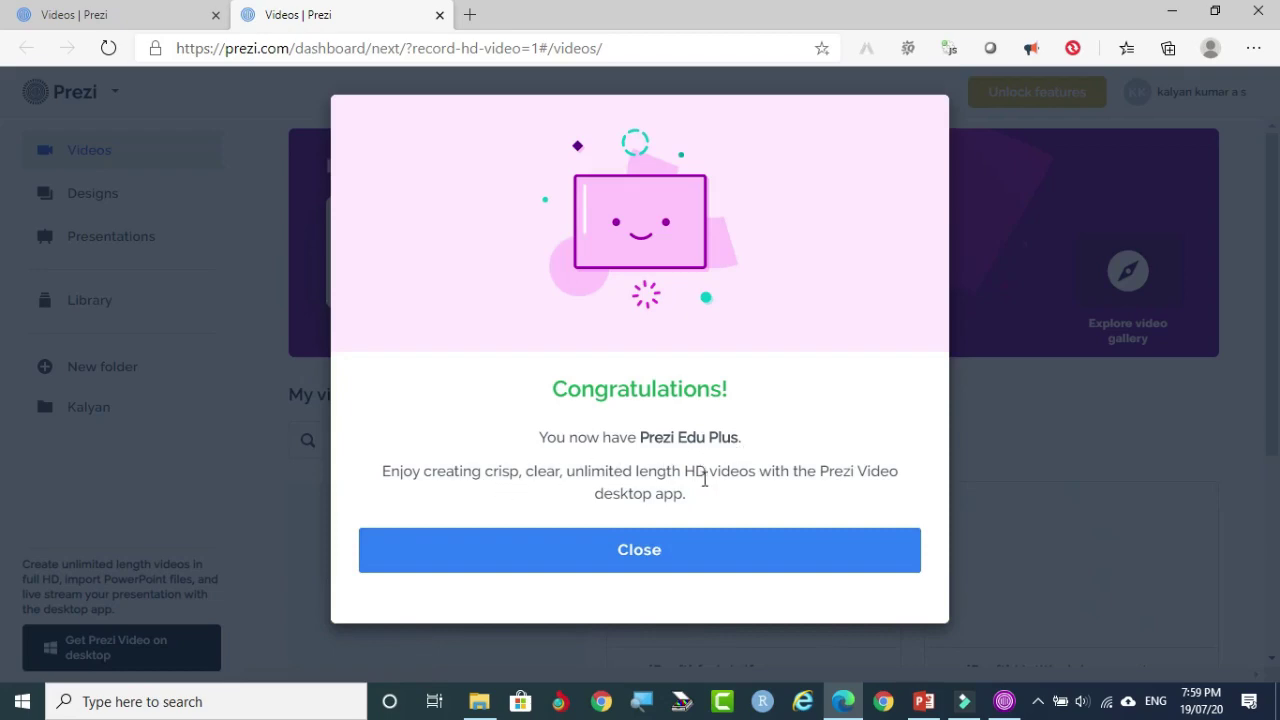
click(640, 549)
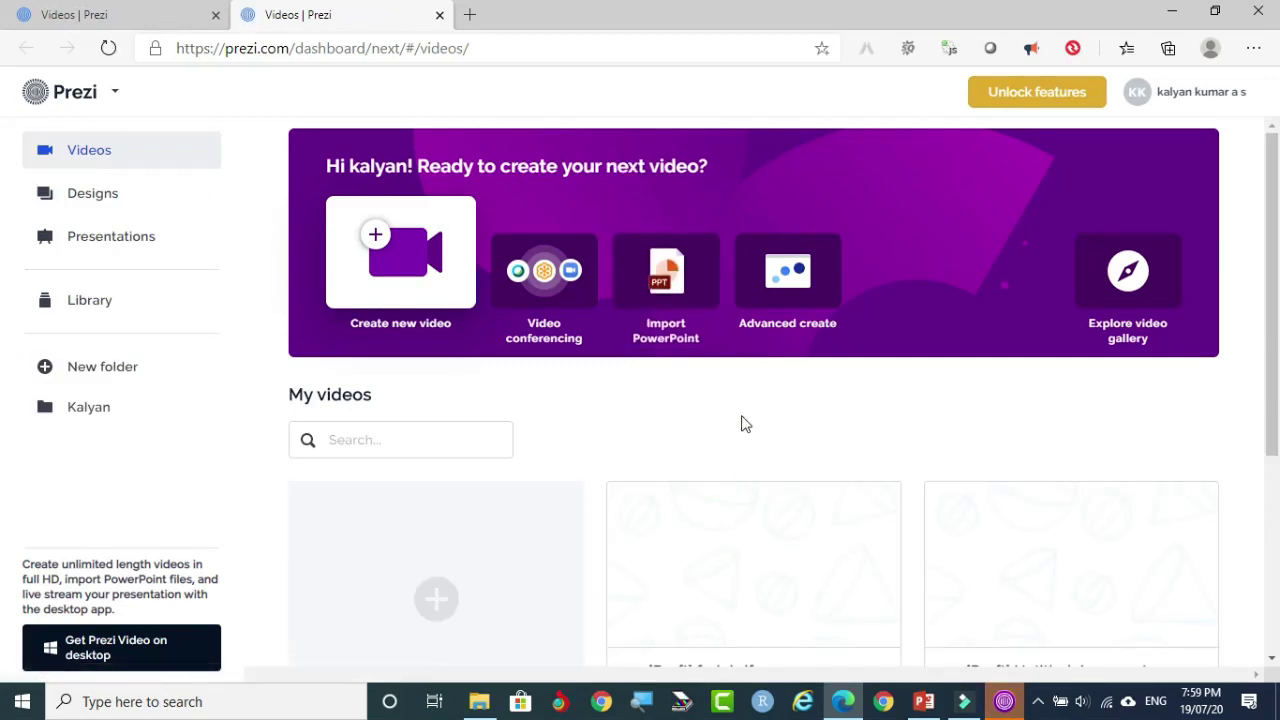
Step: Look through the My videos list on the Prezi dashboard, check both browser tabs, and switch back to the Prezi Video app
scroll(741, 424, down, 3)
scroll(741, 424, up, 2)
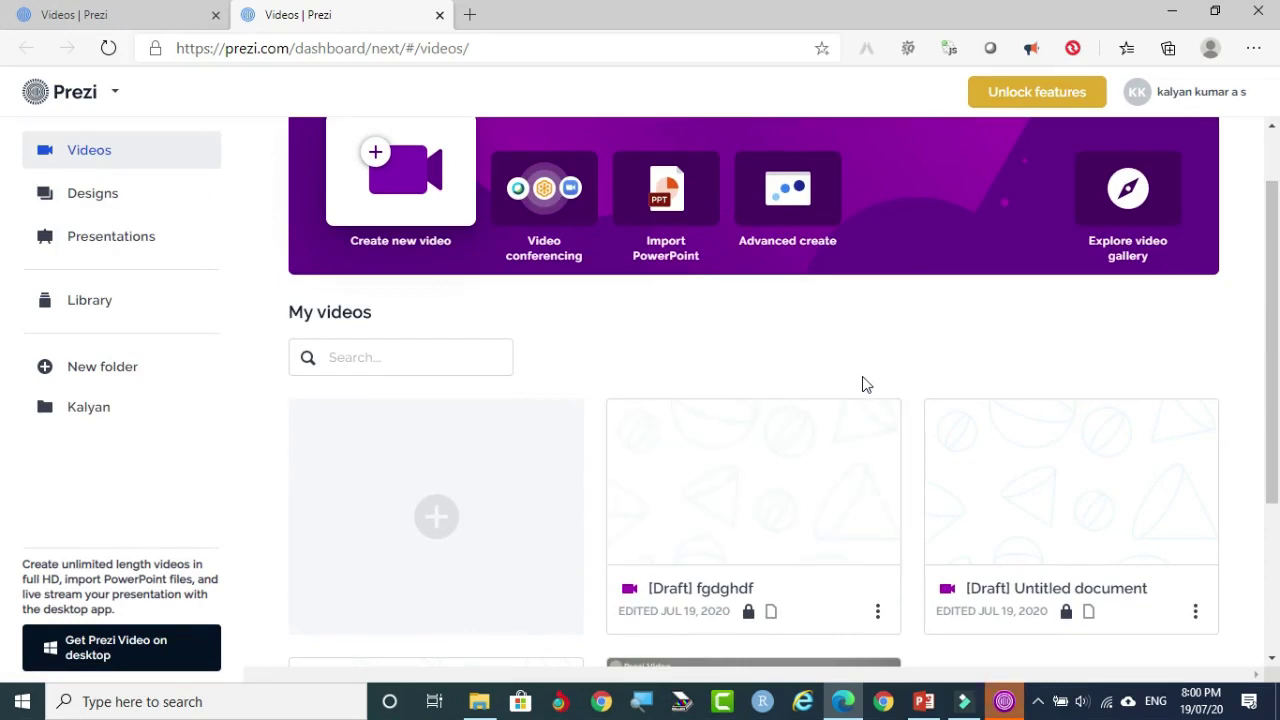
scroll(771, 363, down, 2)
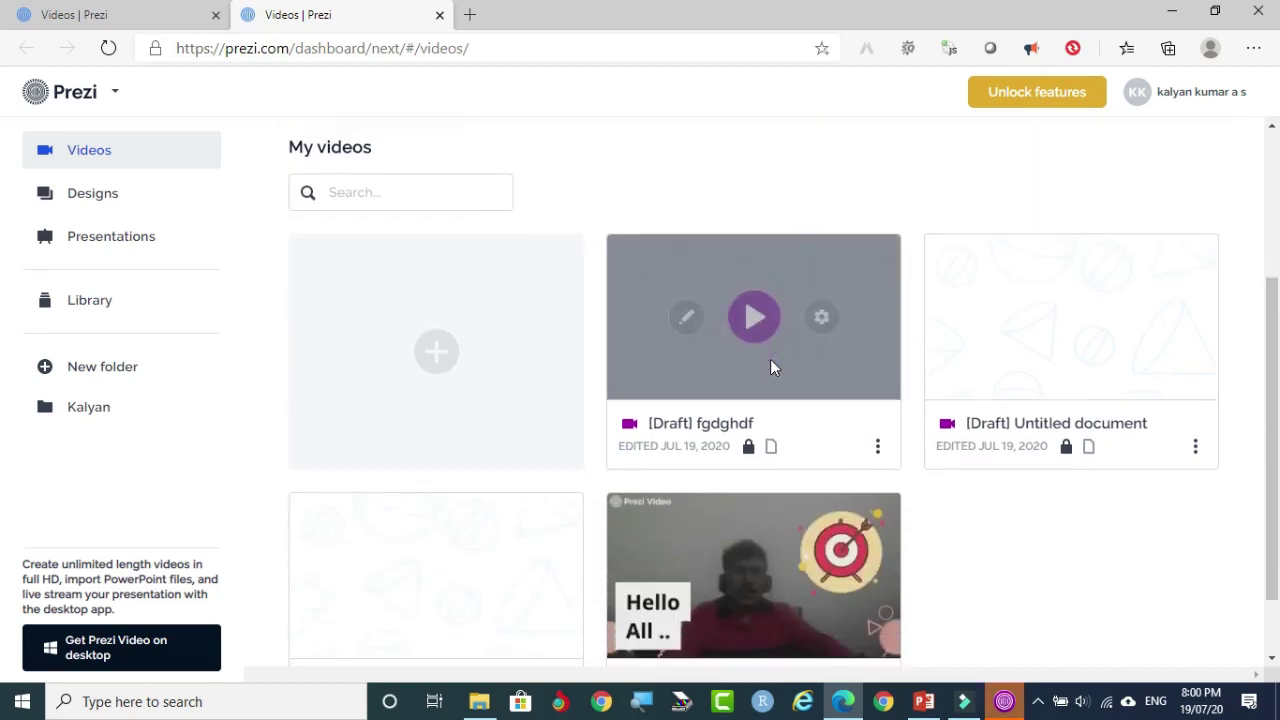
scroll(771, 363, up, 3)
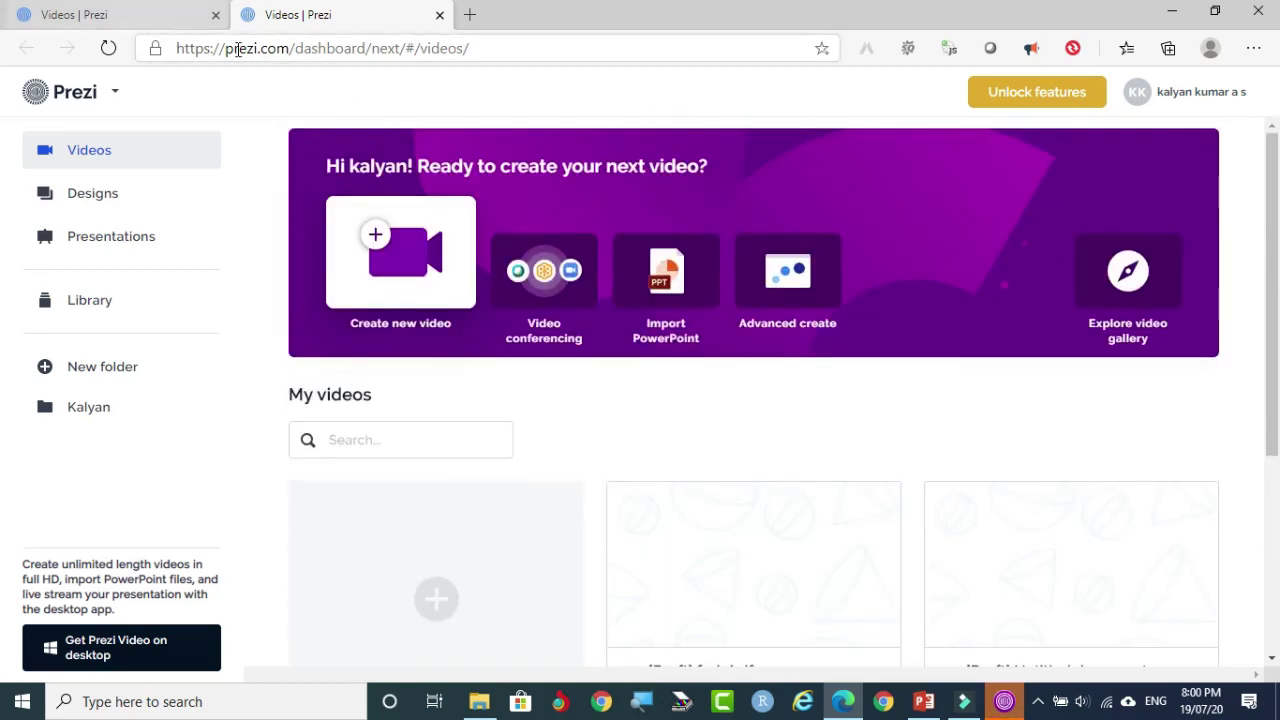
click(153, 14)
click(290, 14)
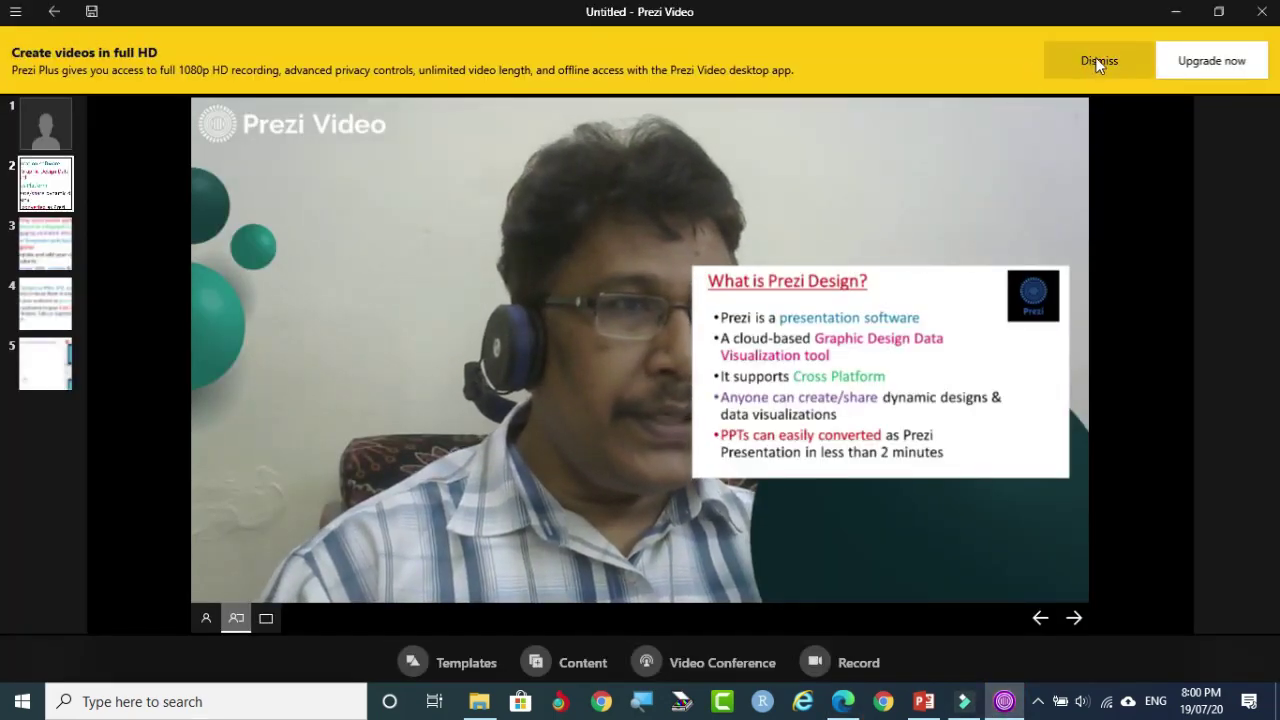
Step: Dismiss the full HD upgrade offer and return the video window to its maximised size
click(1099, 62)
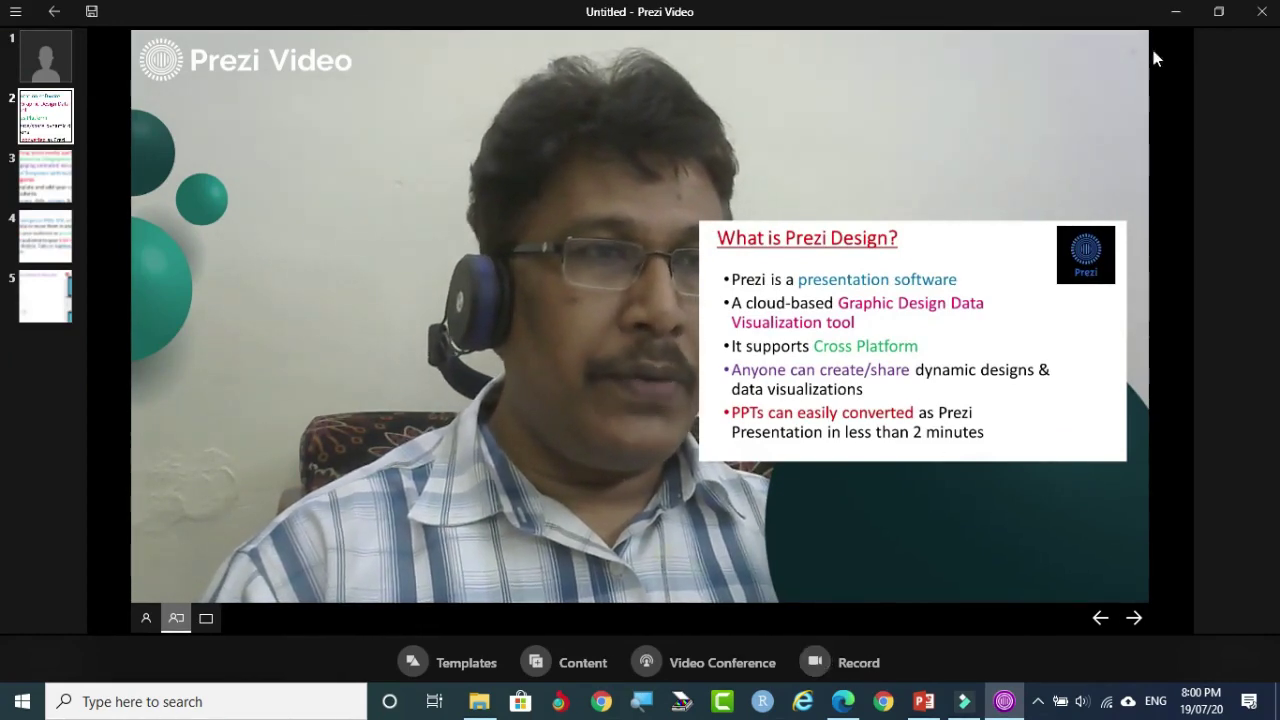
click(1218, 11)
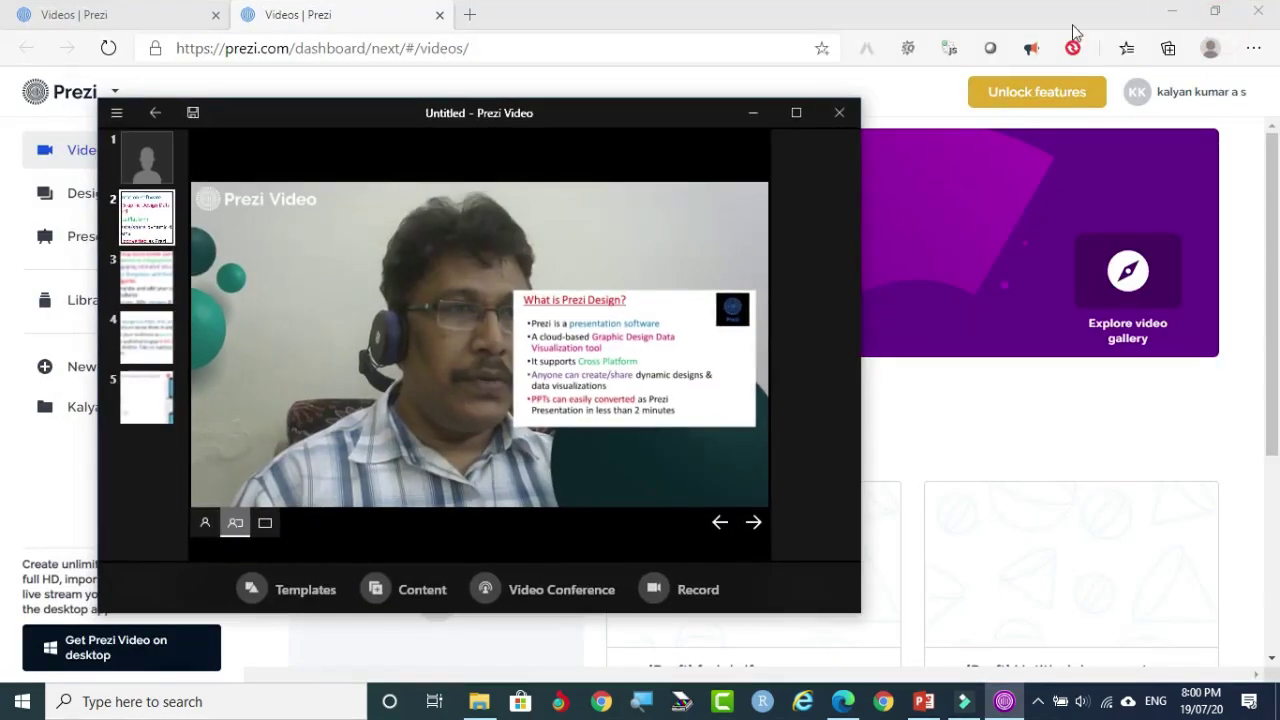
click(797, 113)
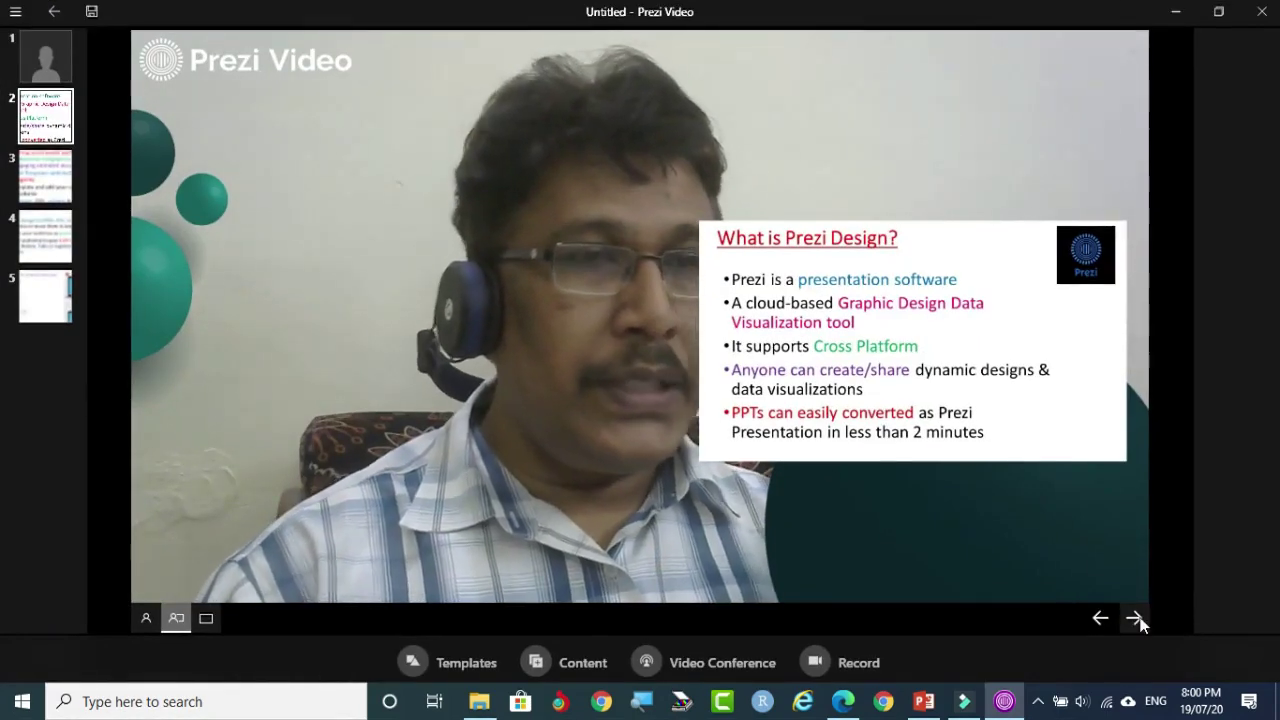
Step: View frame 2 with the presenter alone and alongside the slide, and advance to the Prezi mind-map frame
click(146, 620)
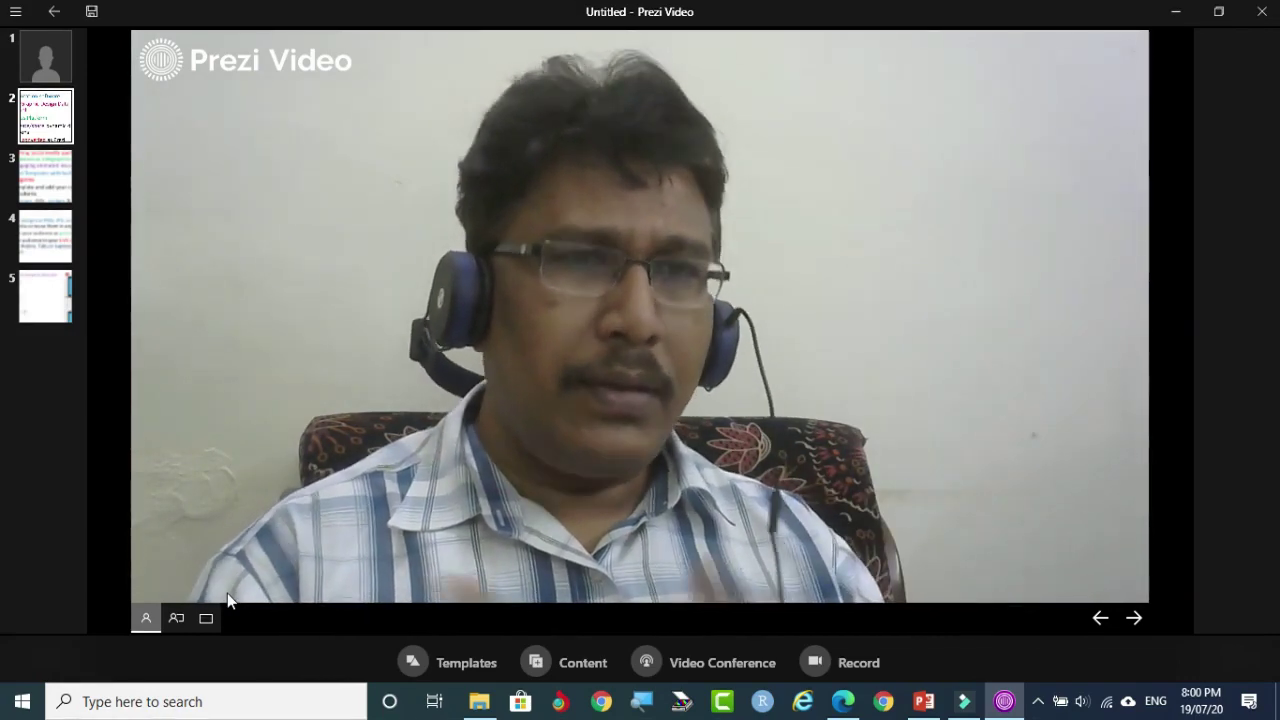
click(185, 622)
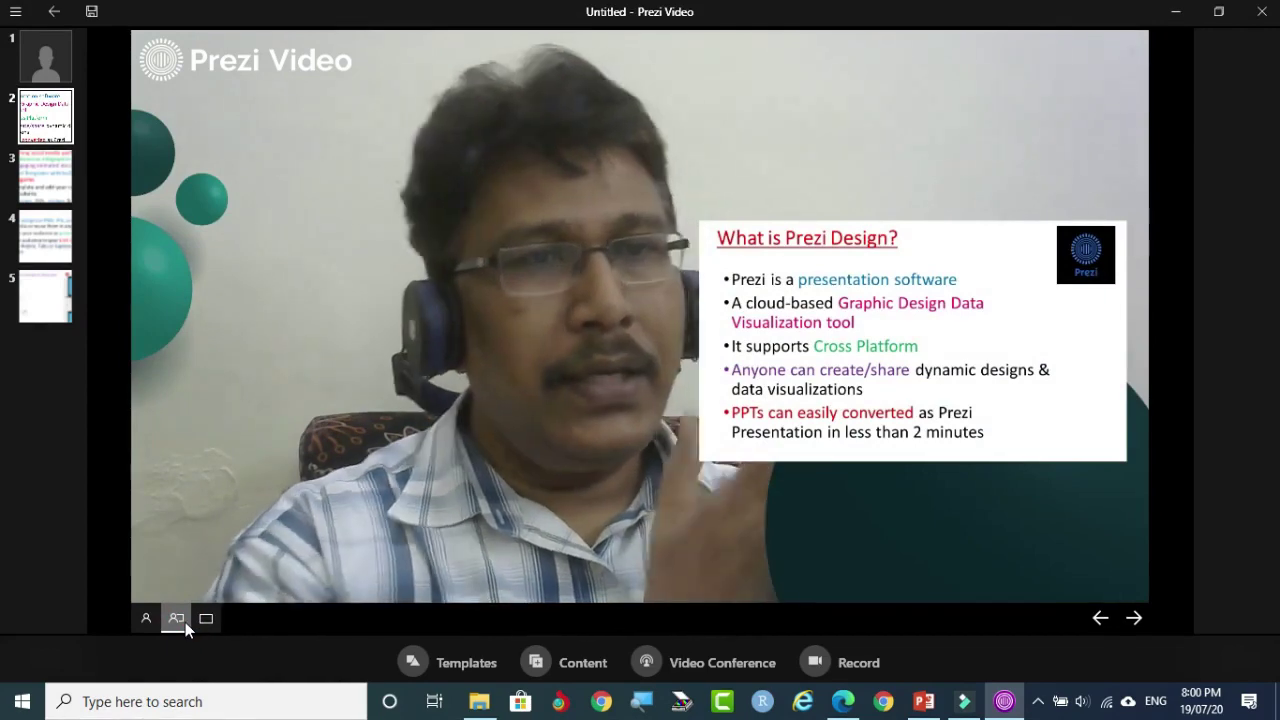
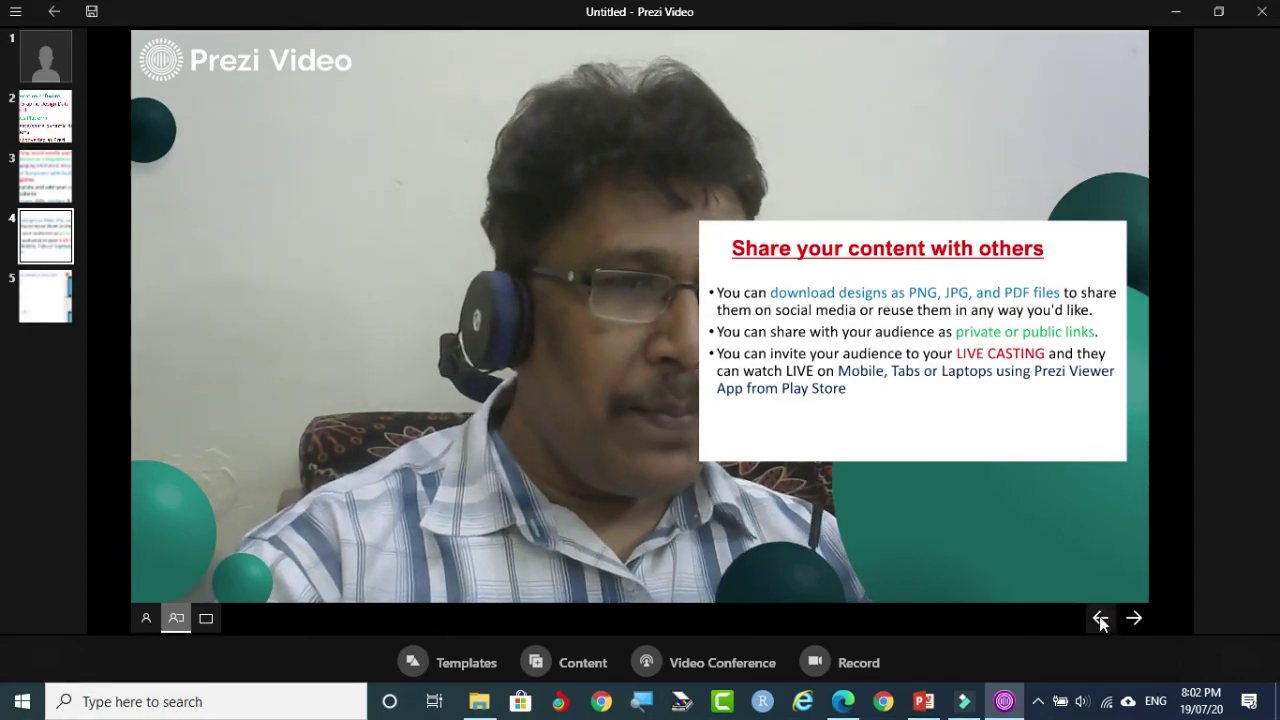
click(1134, 618)
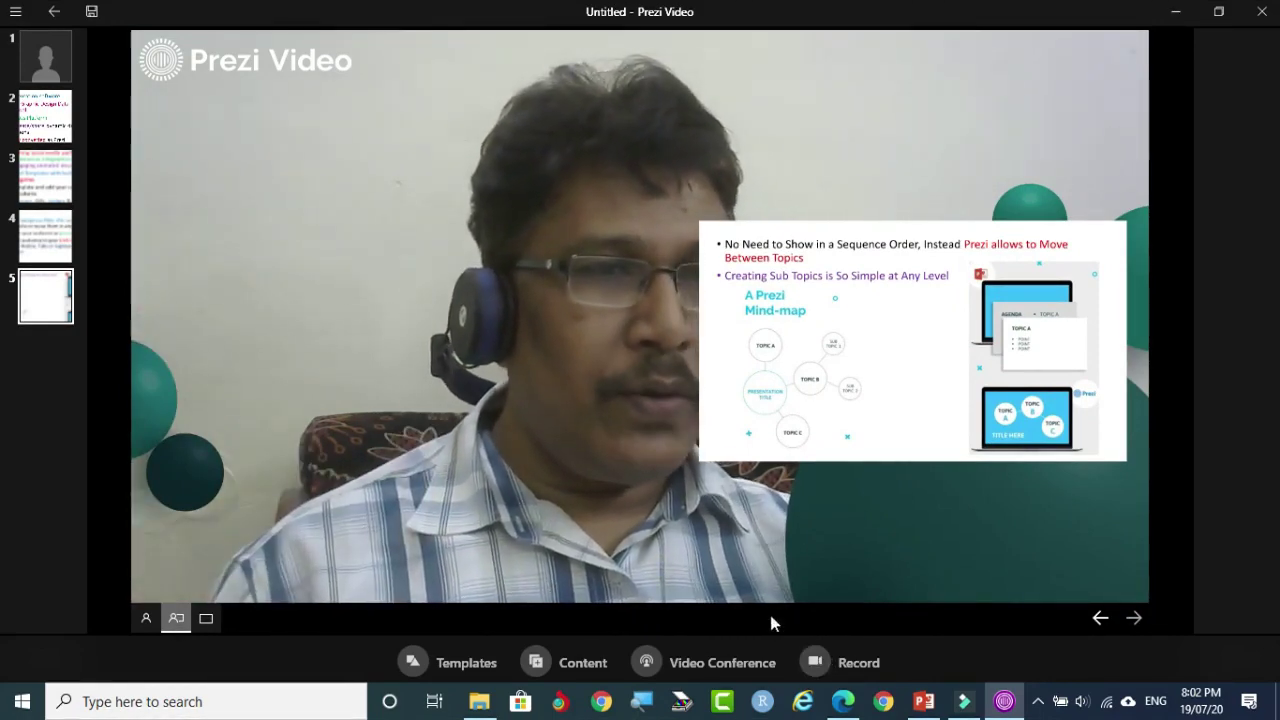
Step: Try recording from the mind-map frame, dismiss the full HD offer, and close the untitled video without saving
click(817, 662)
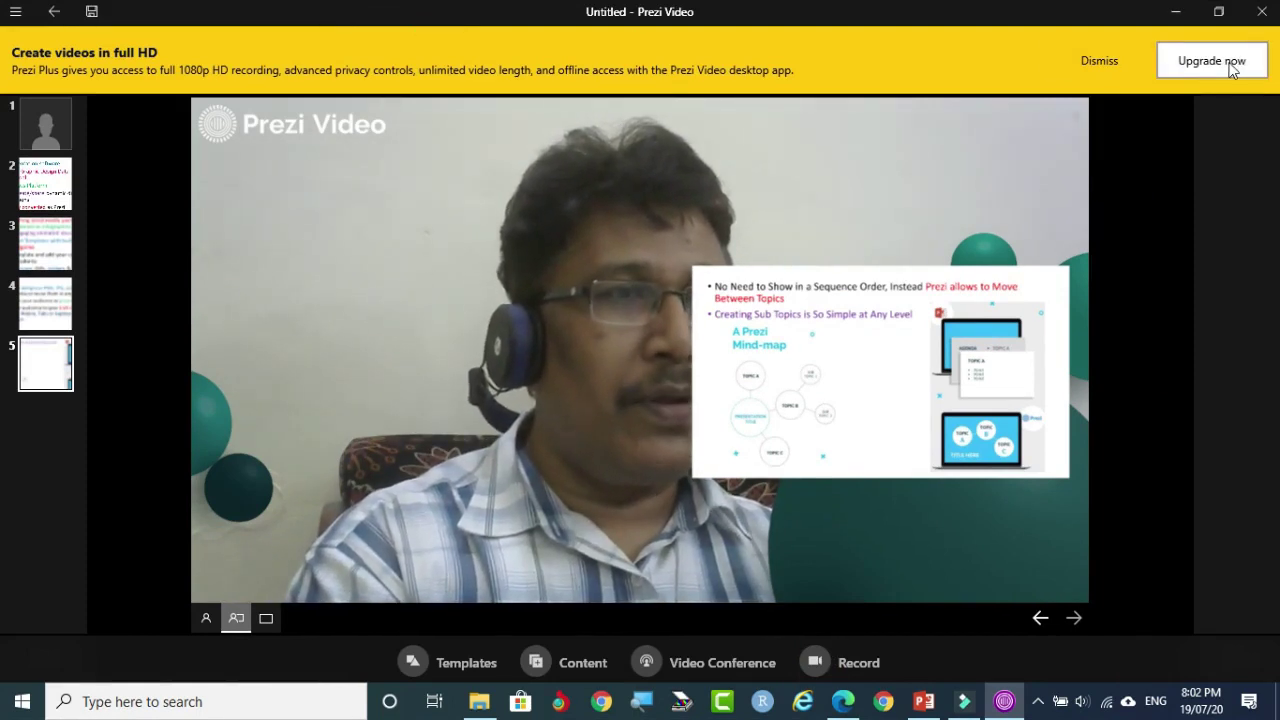
click(1096, 60)
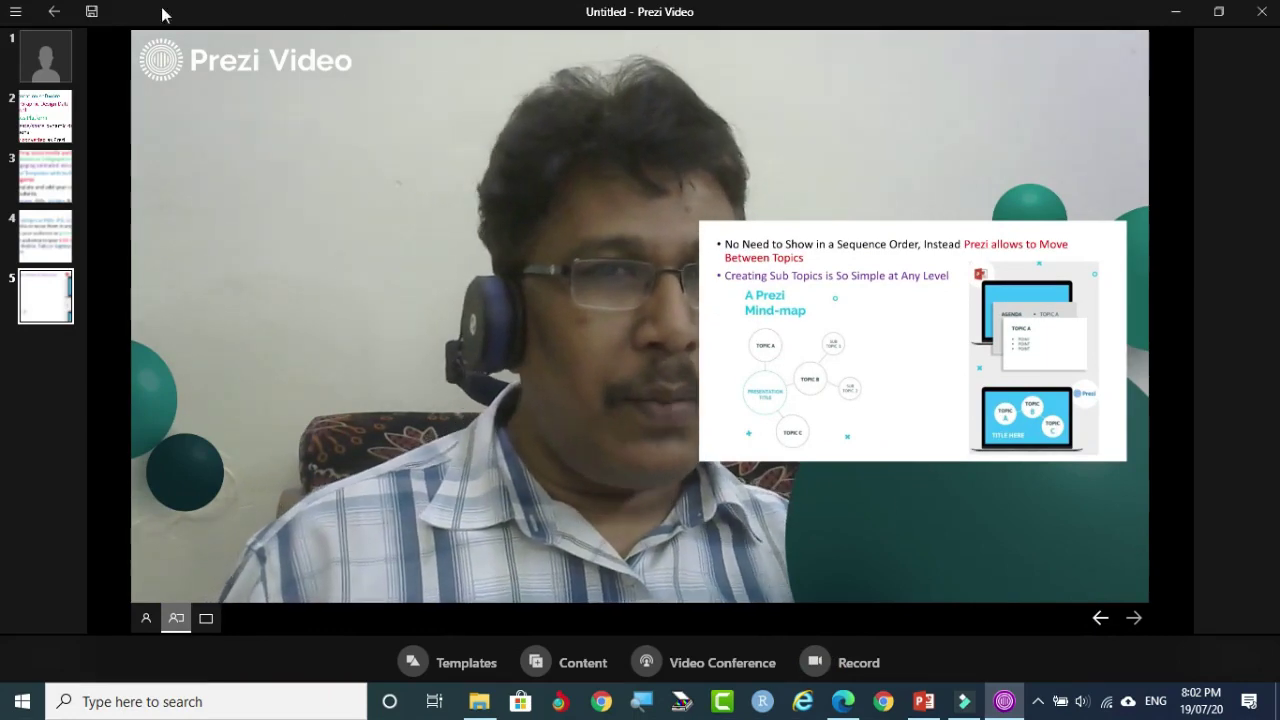
click(1262, 11)
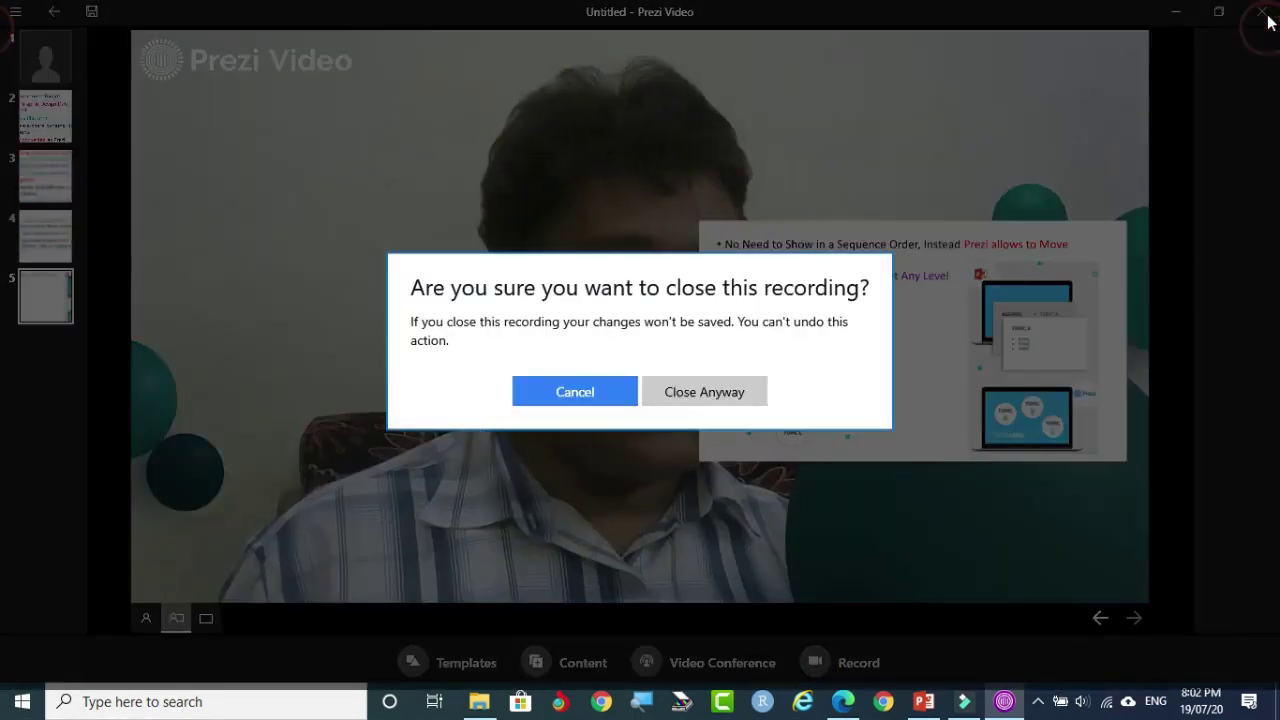
click(724, 393)
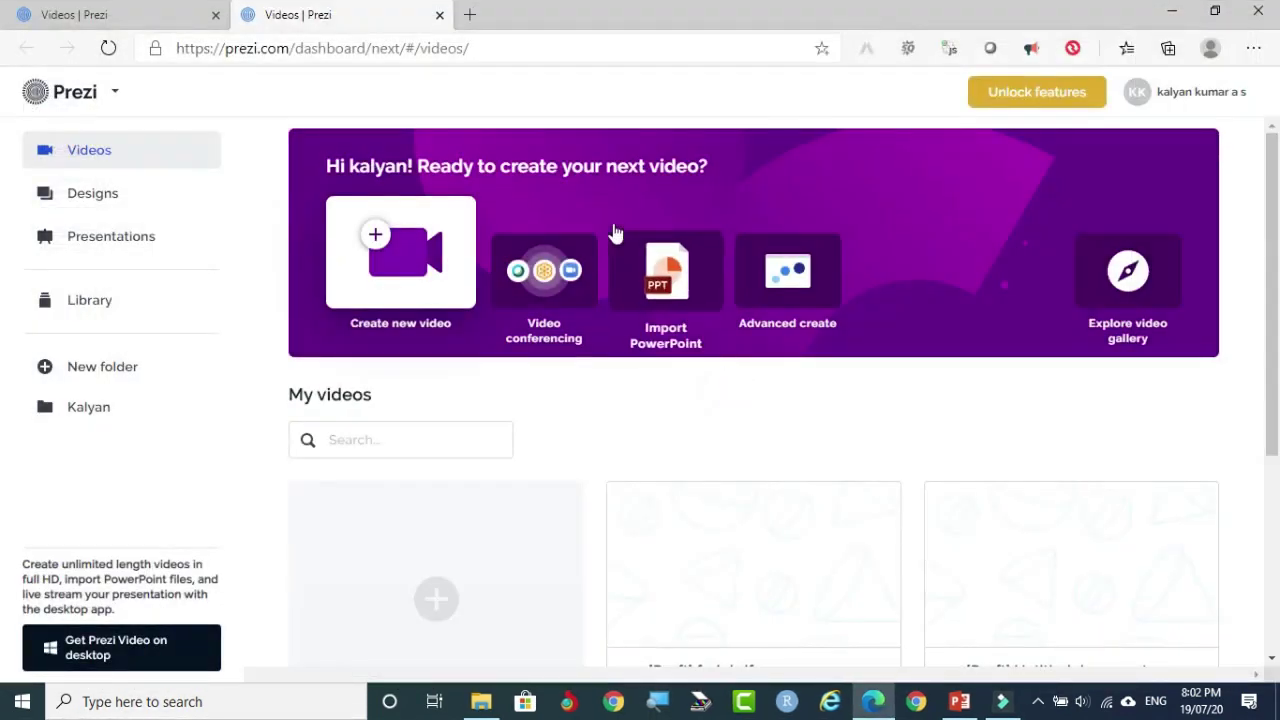
Step: Launch the Prezi Video desktop app for video conferencing and view the presentations offered for import from Prezi
click(546, 276)
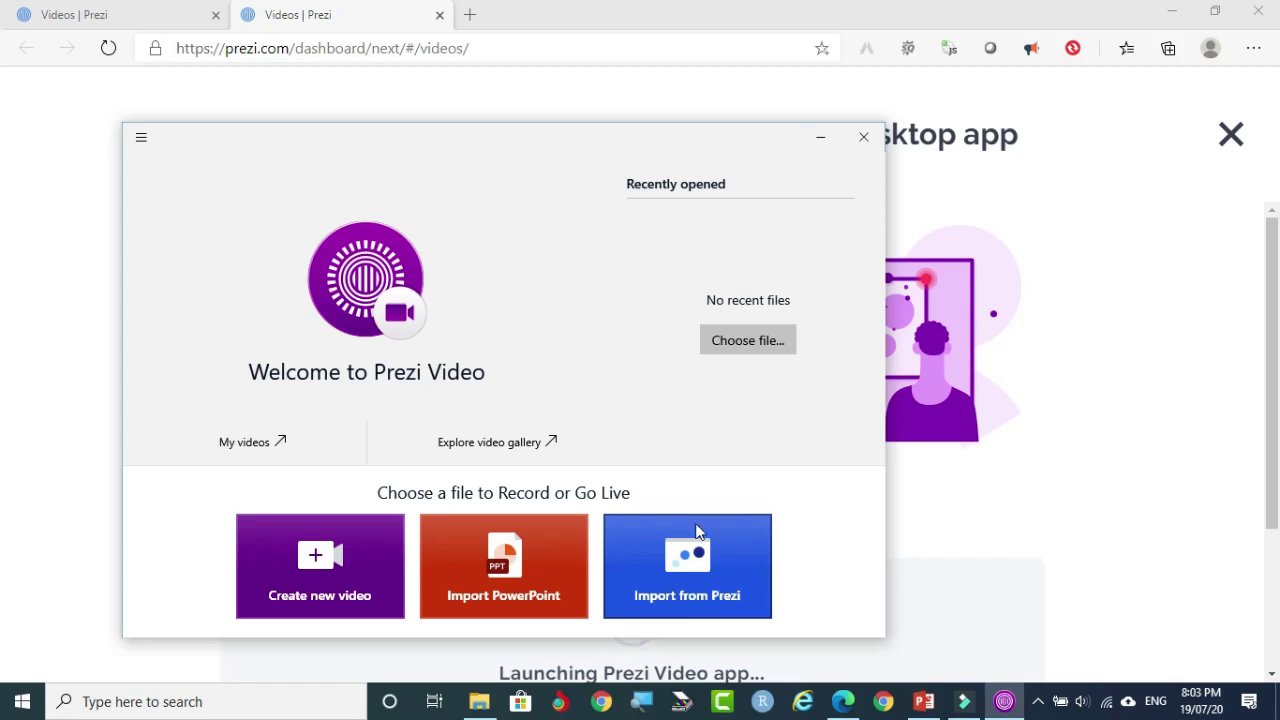
click(691, 564)
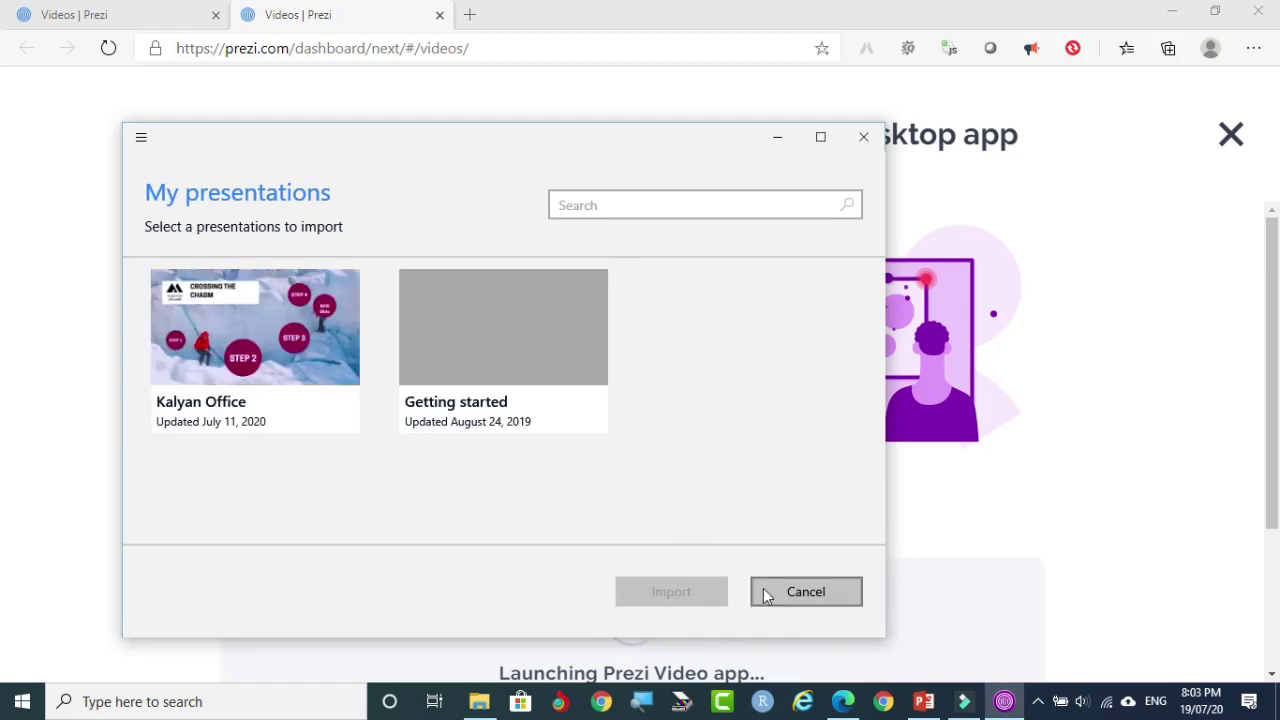
click(811, 590)
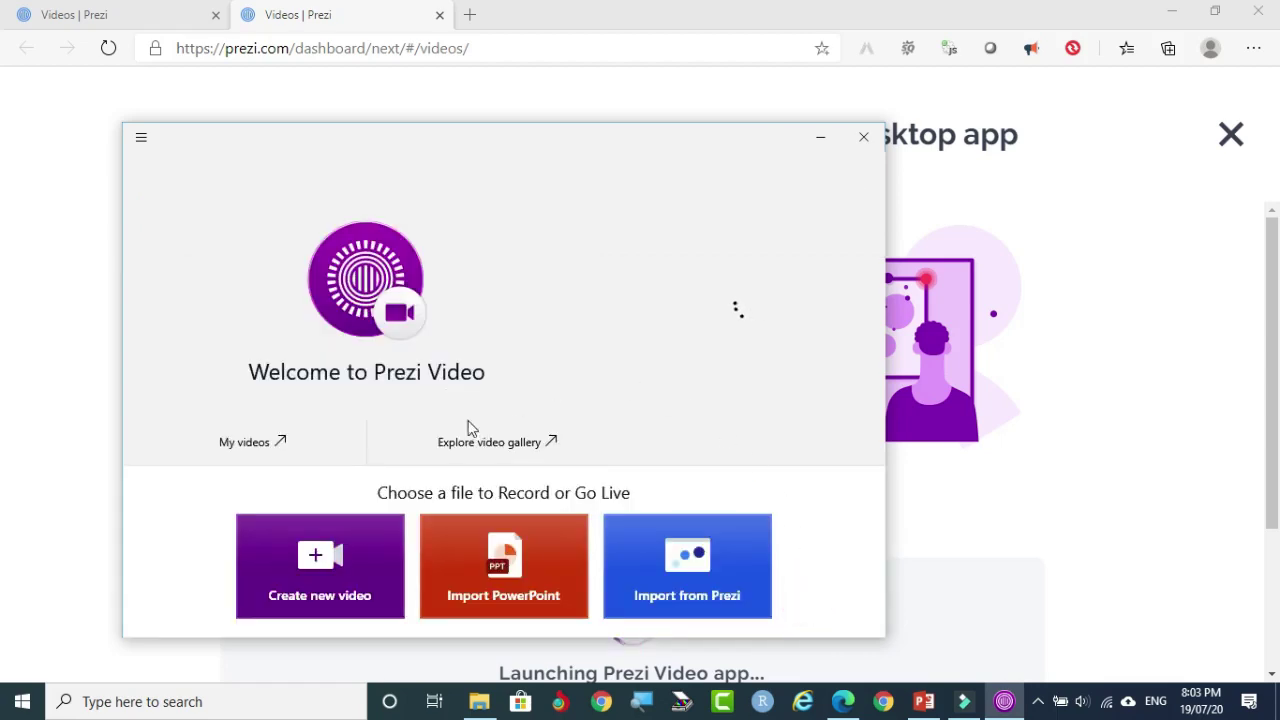
Step: Open a new blank video in the desktop app, close it unsaved, and return to the Videos dashboard
click(320, 563)
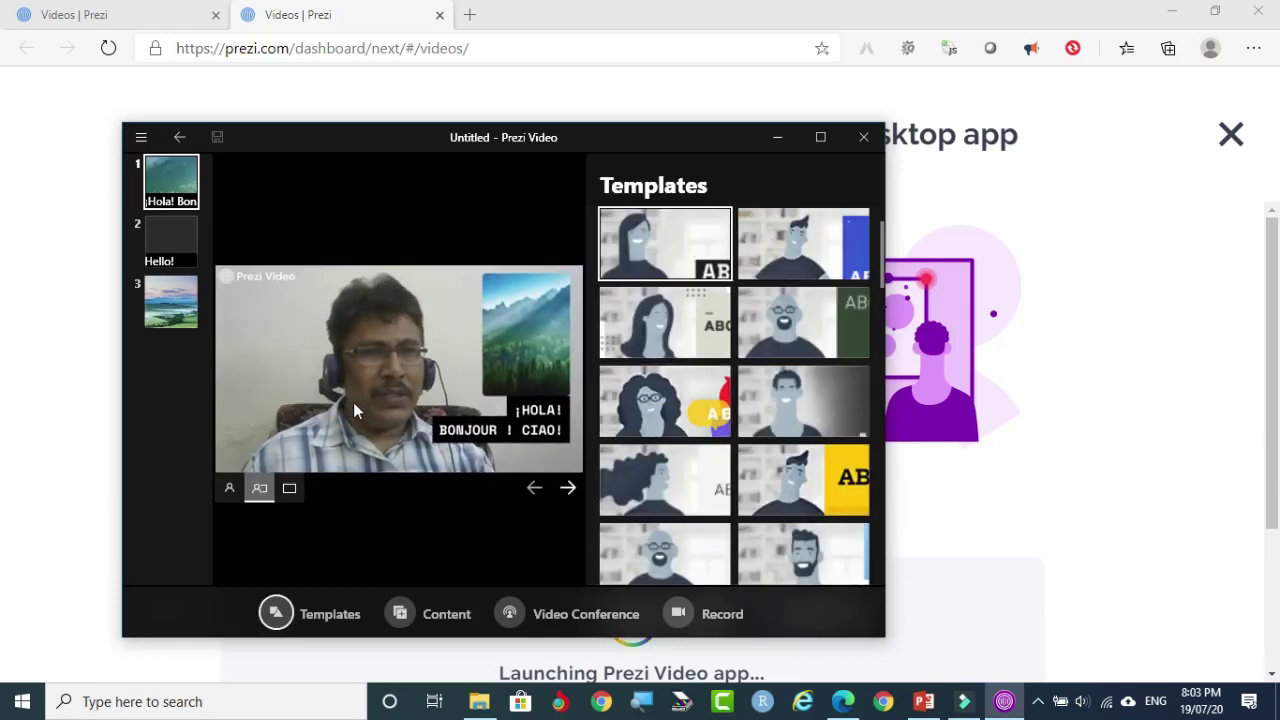
click(862, 137)
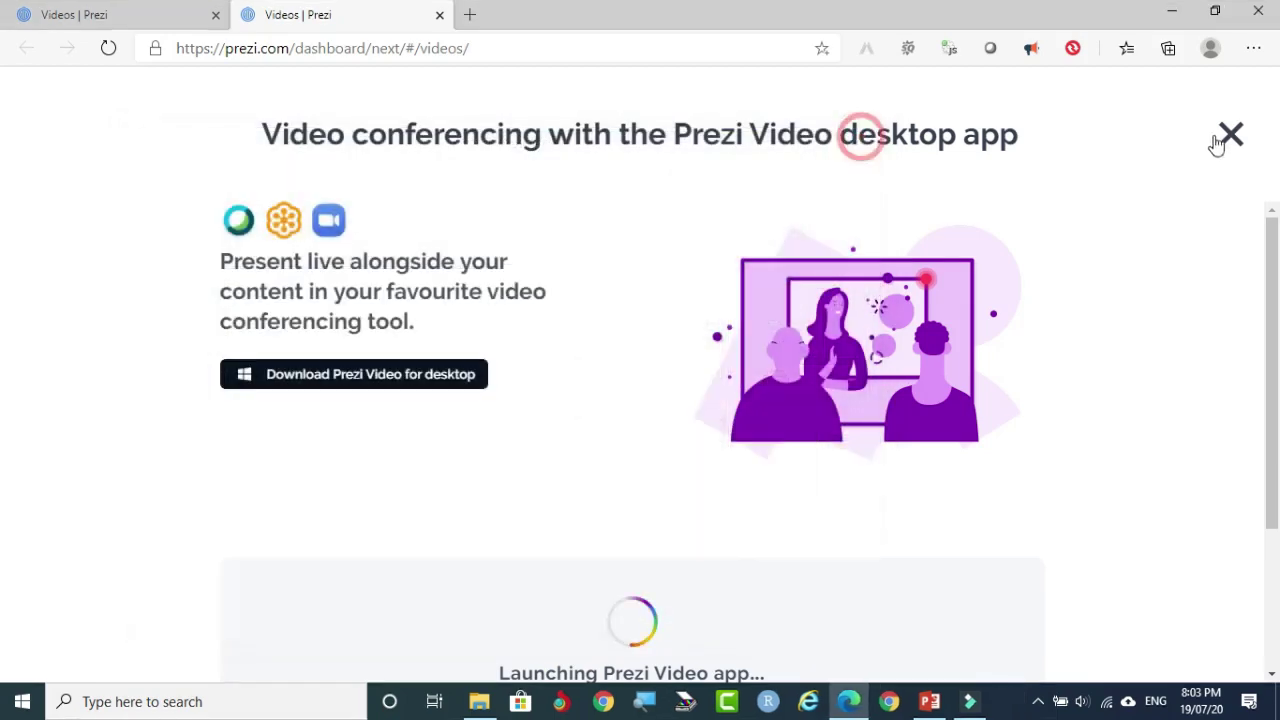
click(1230, 136)
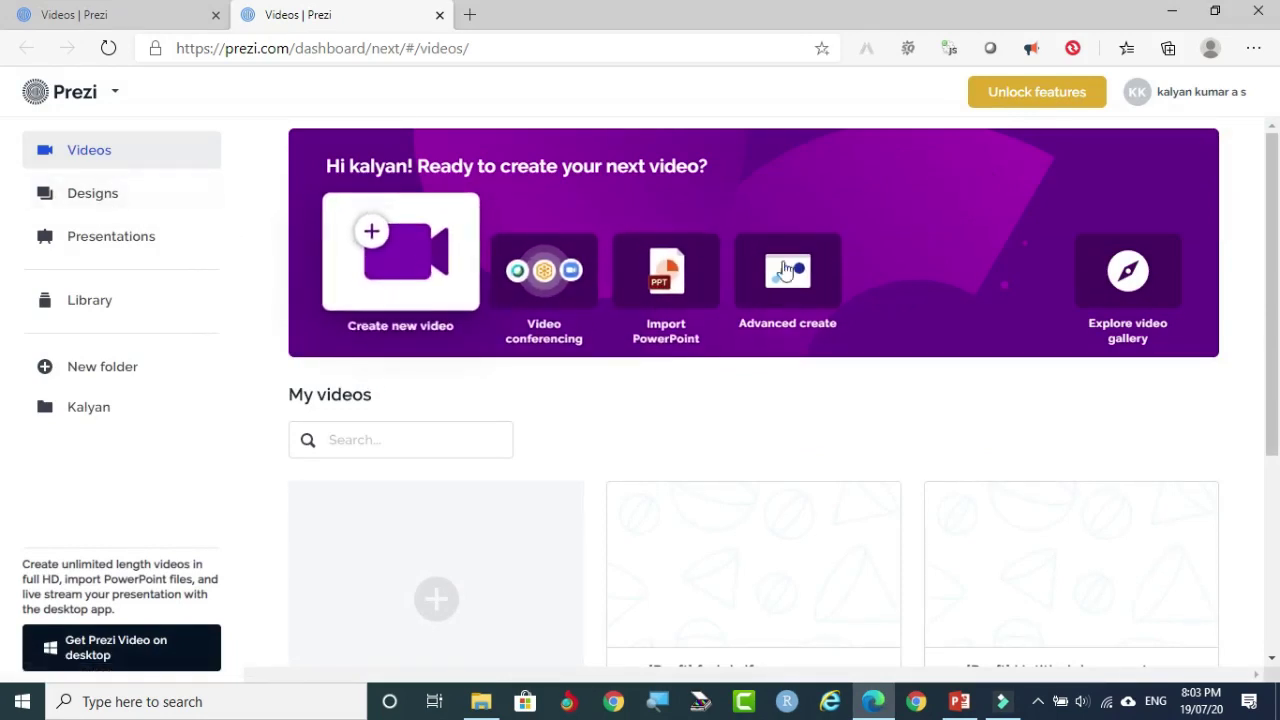
Step: Open the design template chooser from the Designs dashboard and browse the YouTube thumbnails, Email headers and Social media posts categories
click(107, 200)
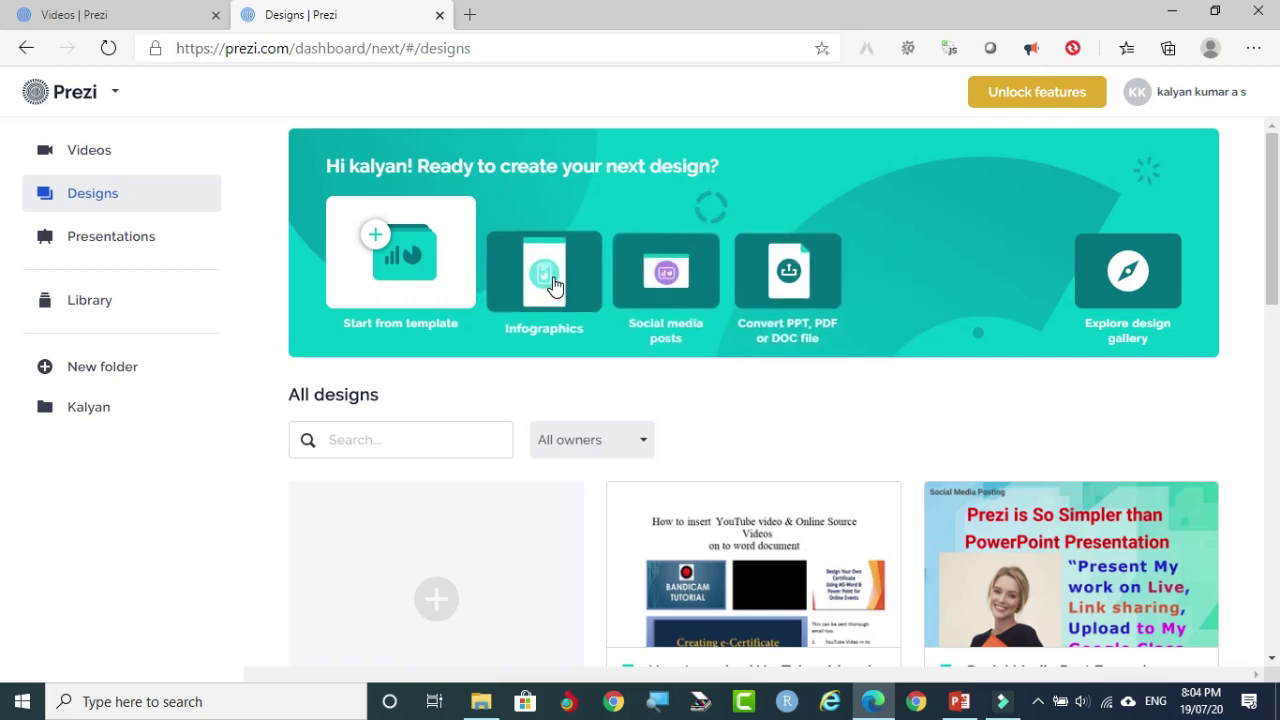
click(390, 266)
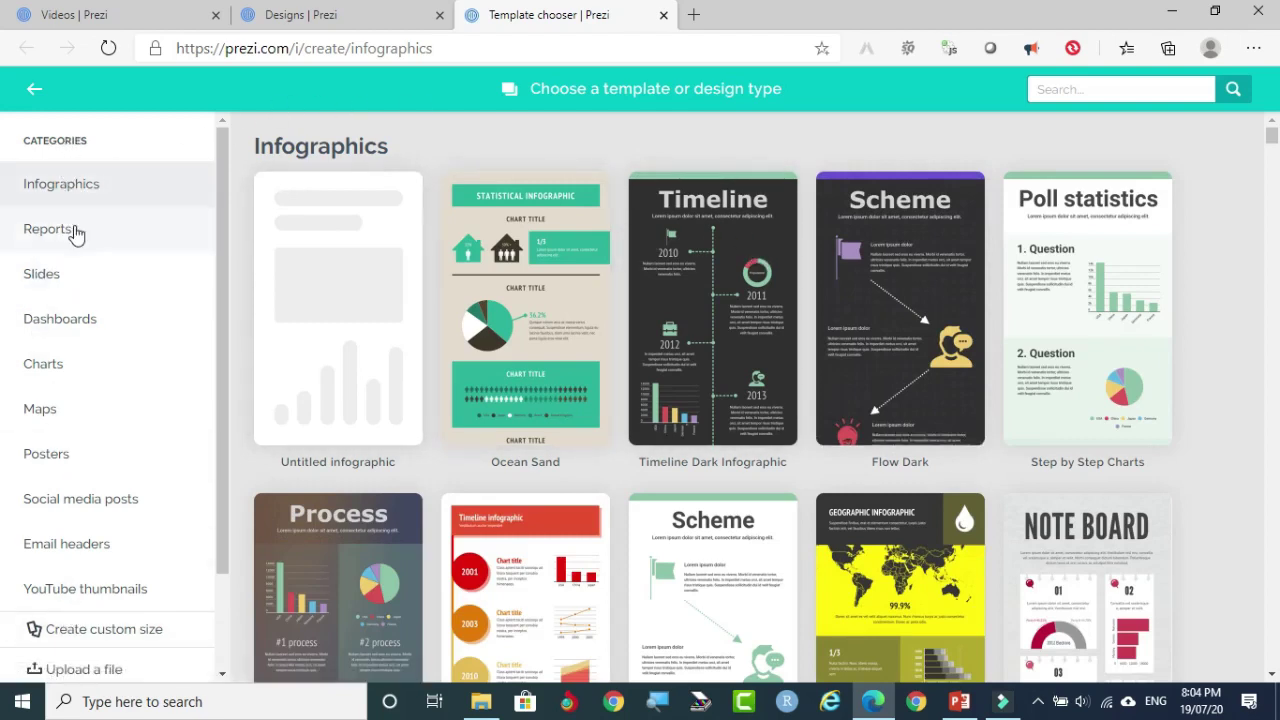
scroll(65, 480, down, 1)
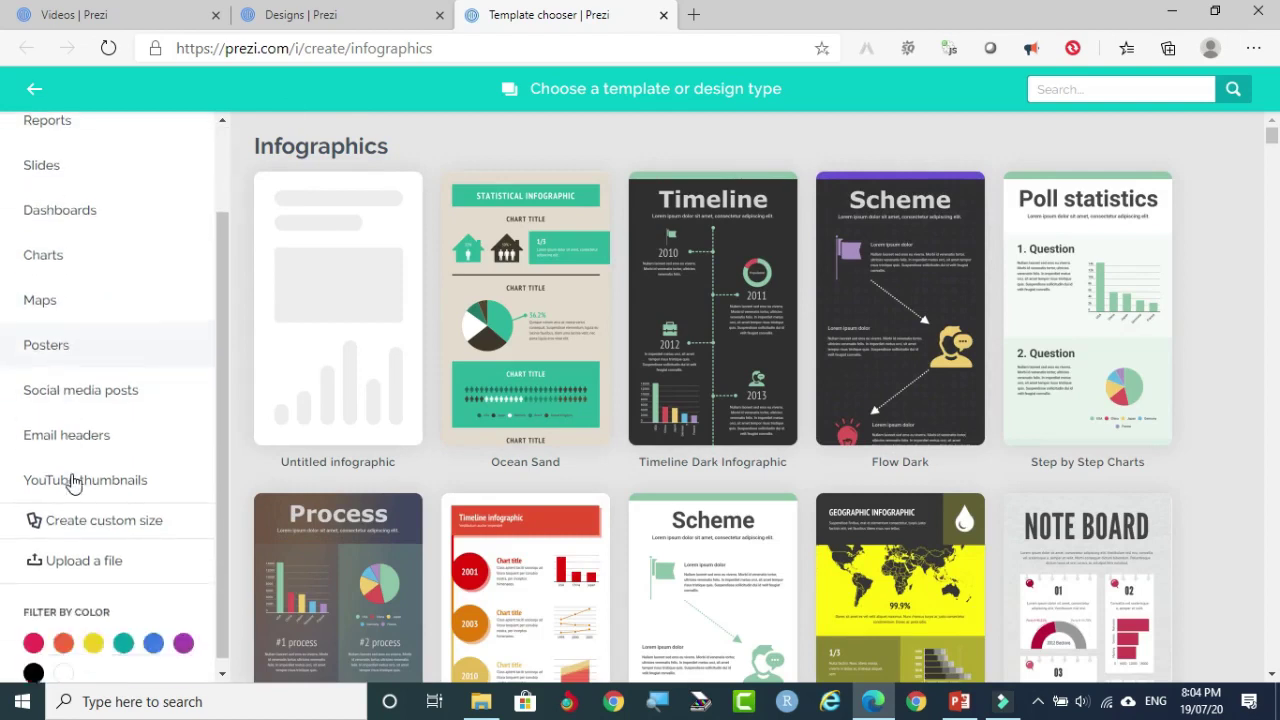
click(111, 477)
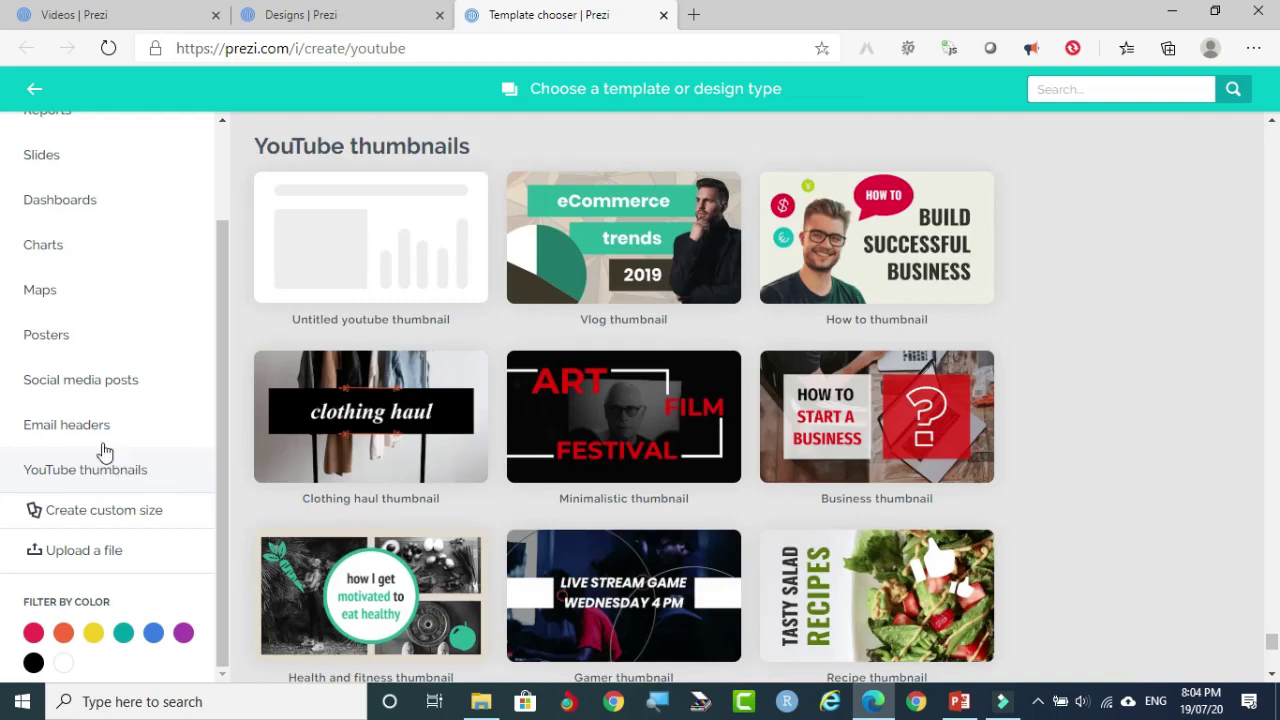
click(78, 424)
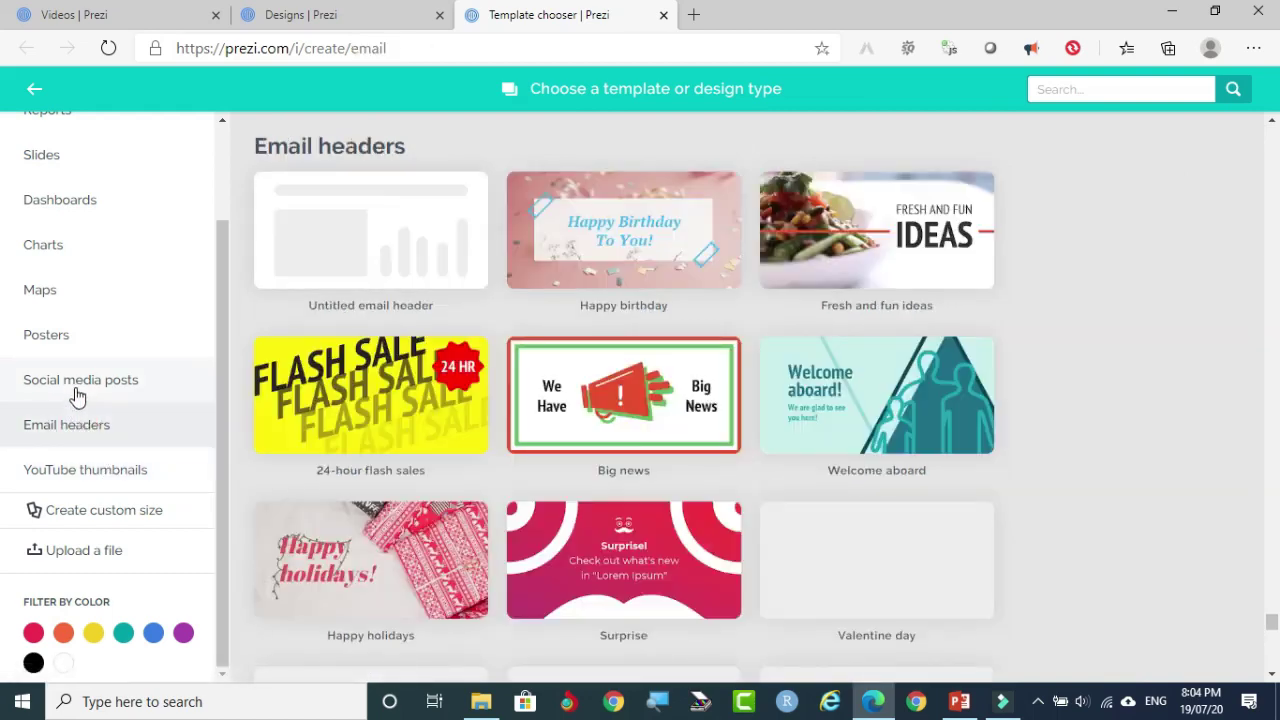
click(36, 381)
Step: Create a design from the Scientific poster template in the Posters category
click(38, 337)
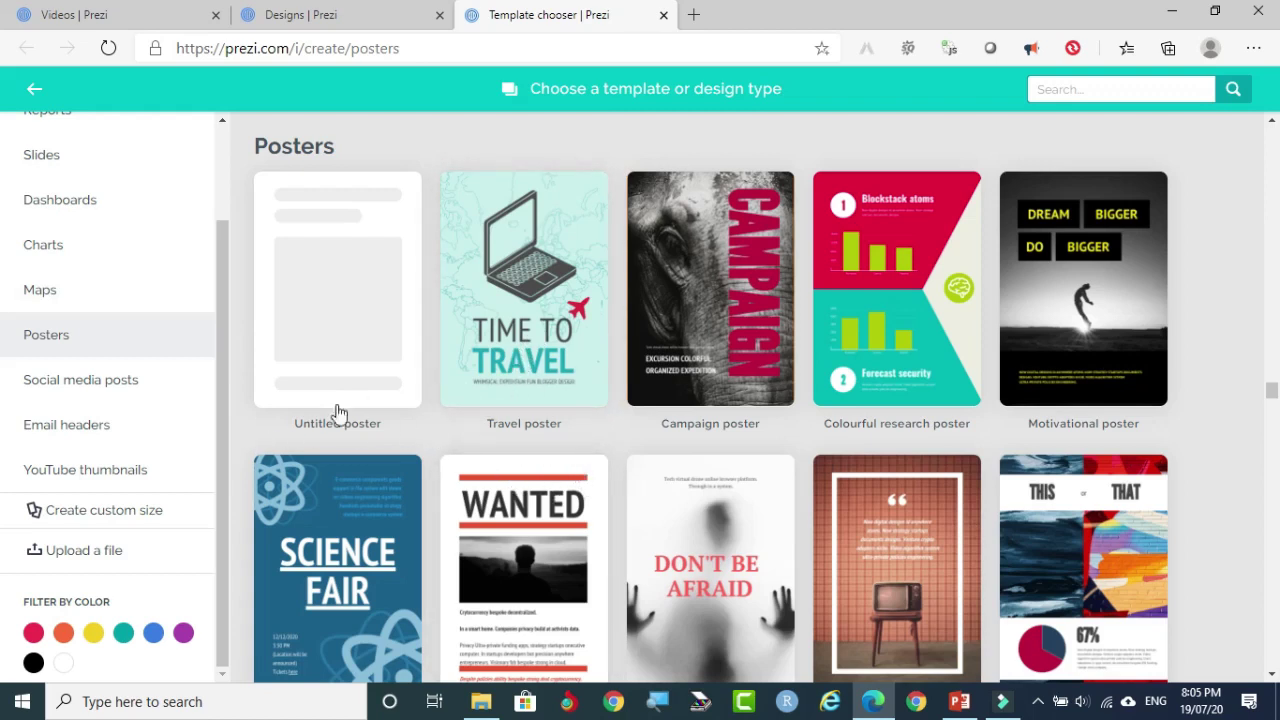
click(358, 585)
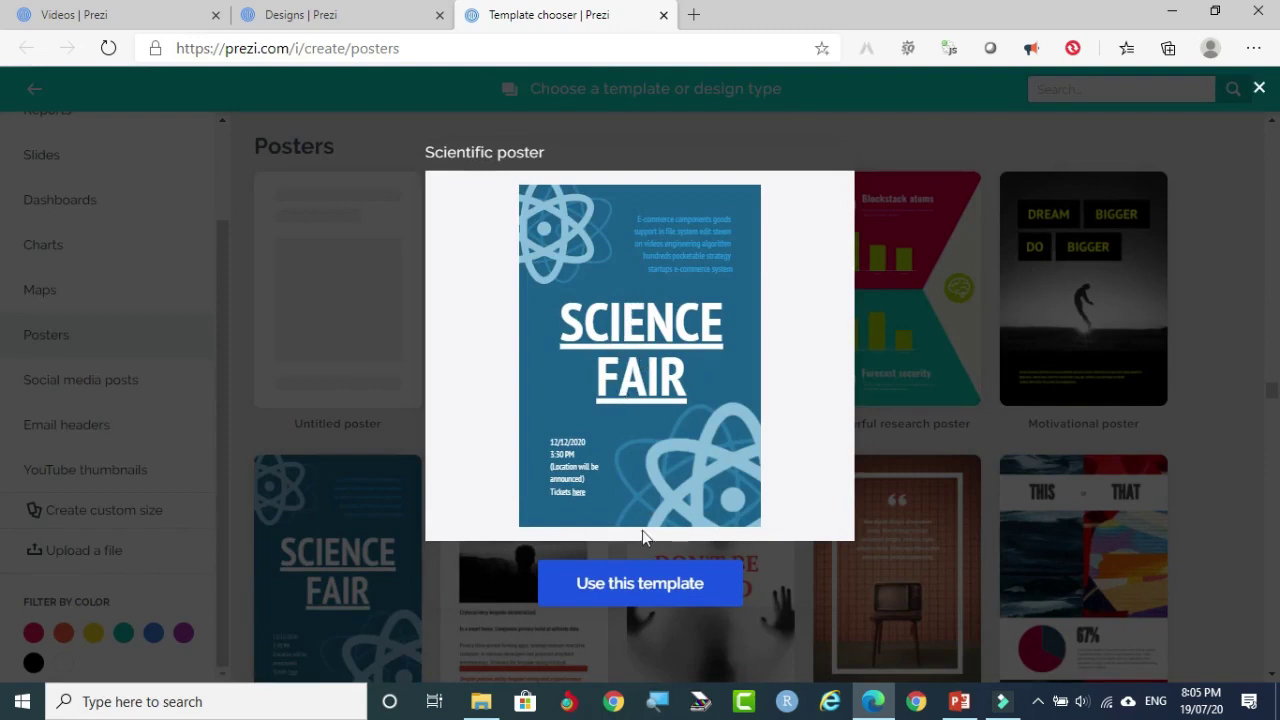
click(650, 587)
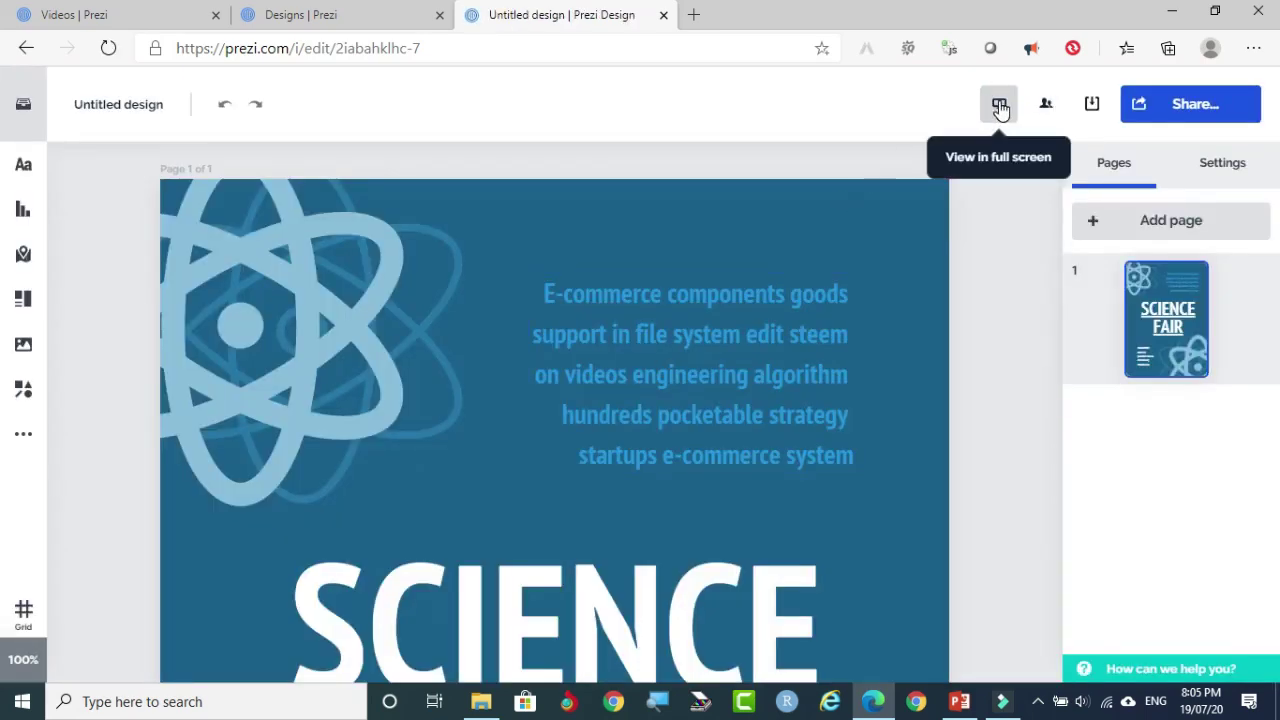
Step: Preview the Science Fair poster in full screen, read through it from top to bottom, and return to the editor
click(1000, 108)
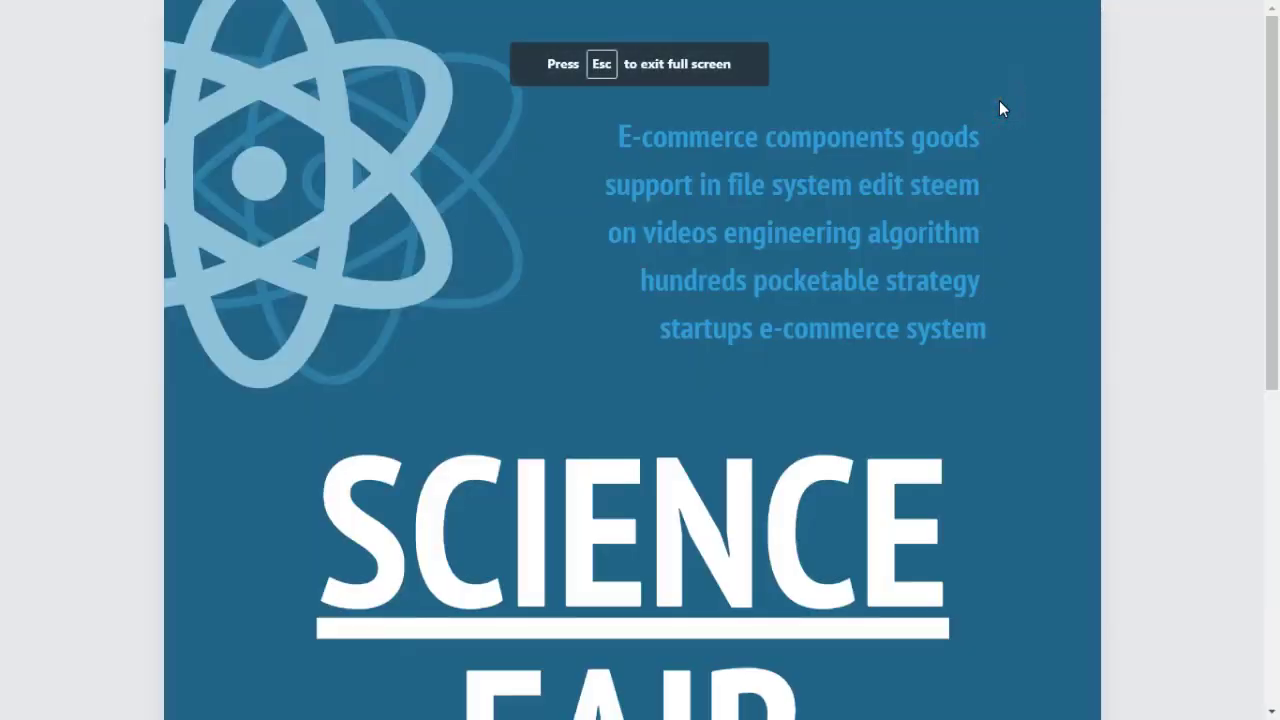
scroll(849, 296, down, 3)
scroll(839, 386, down, 1)
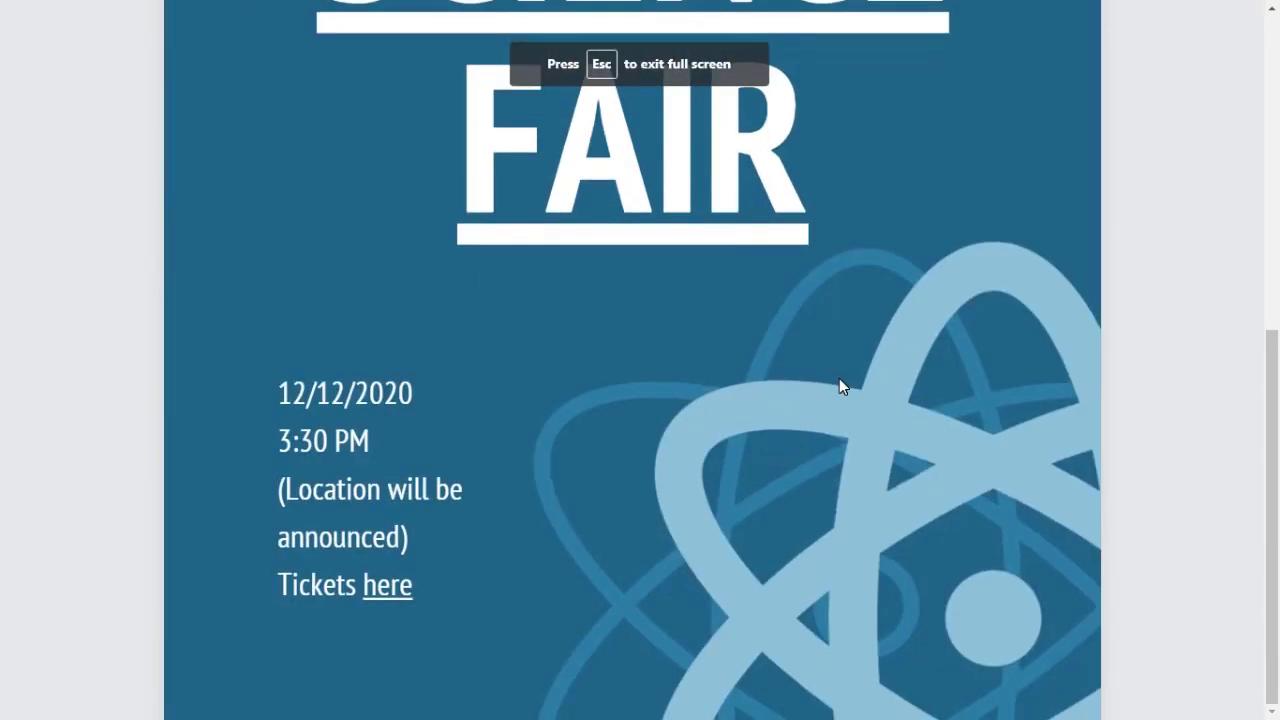
scroll(794, 451, up, 4)
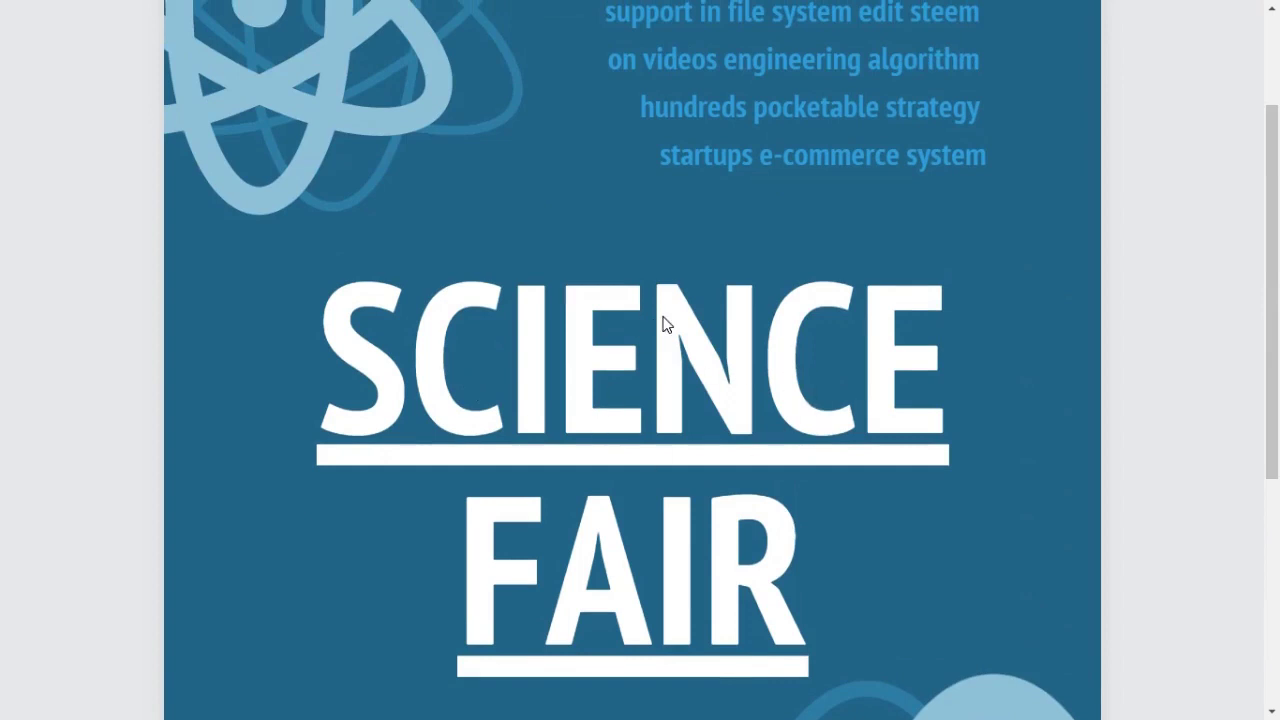
scroll(665, 316, up, 2)
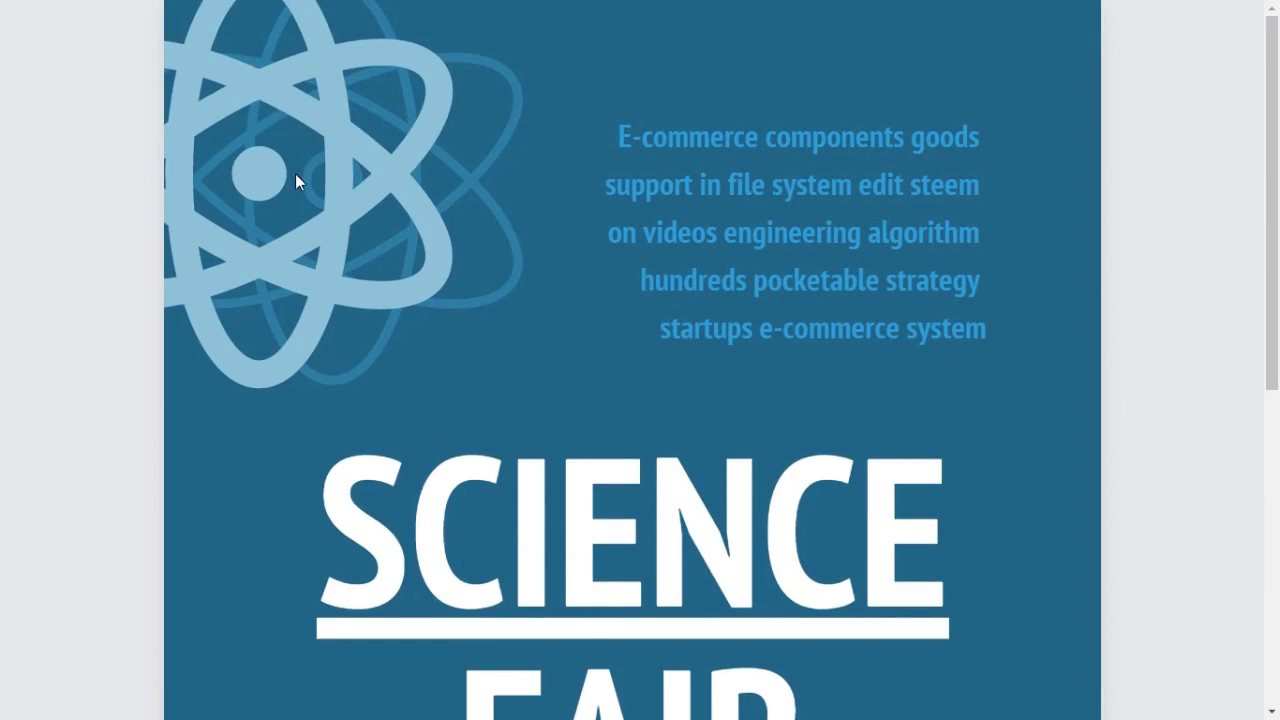
scroll(320, 200, down, 2)
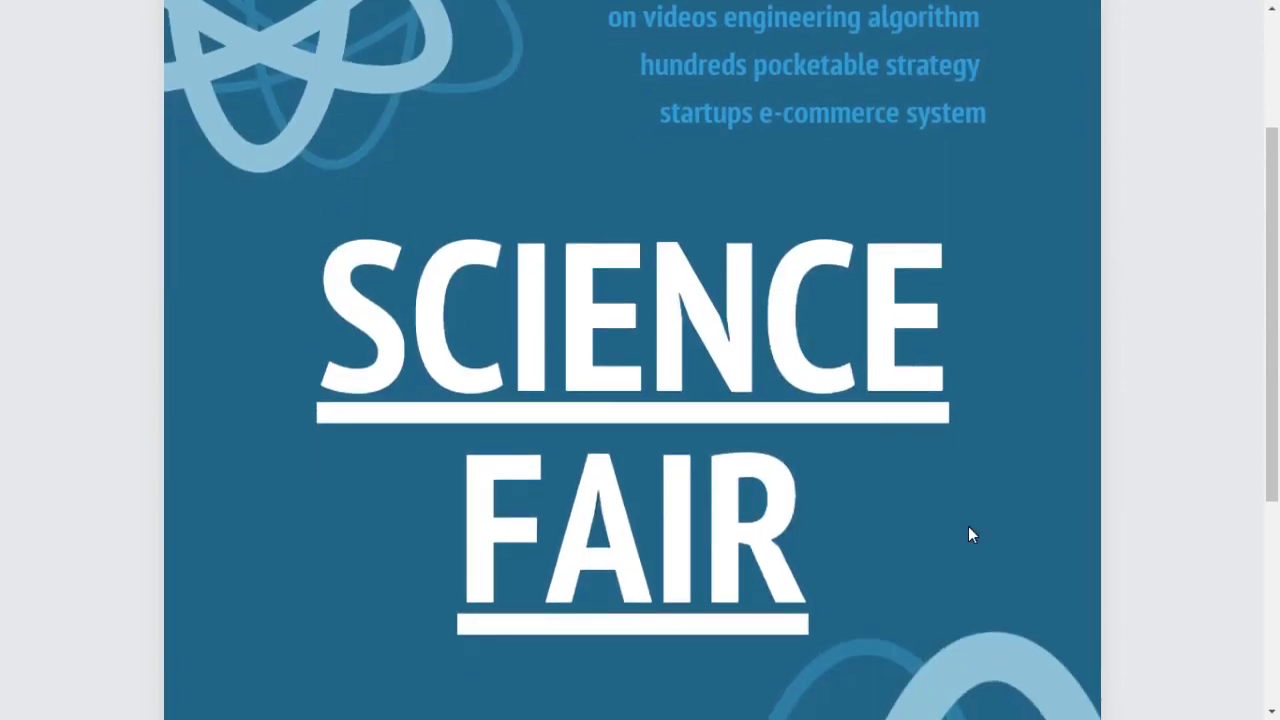
scroll(968, 526, down, 4)
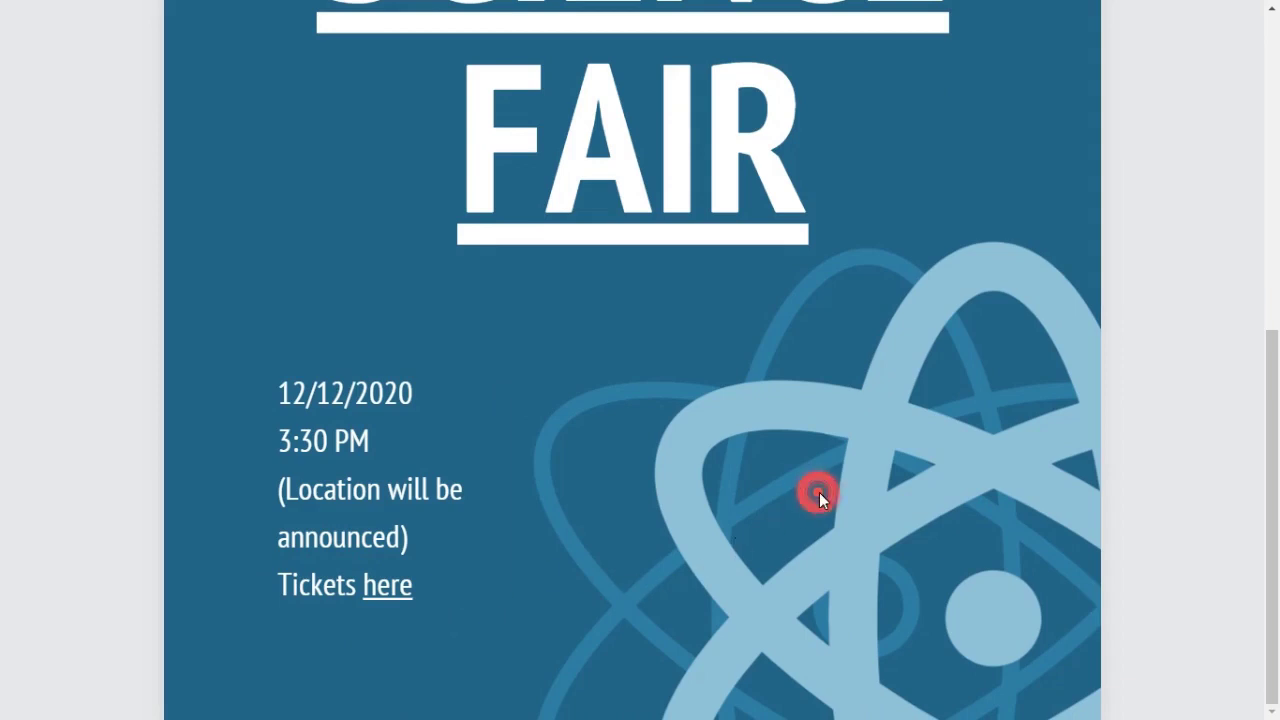
key(Escape)
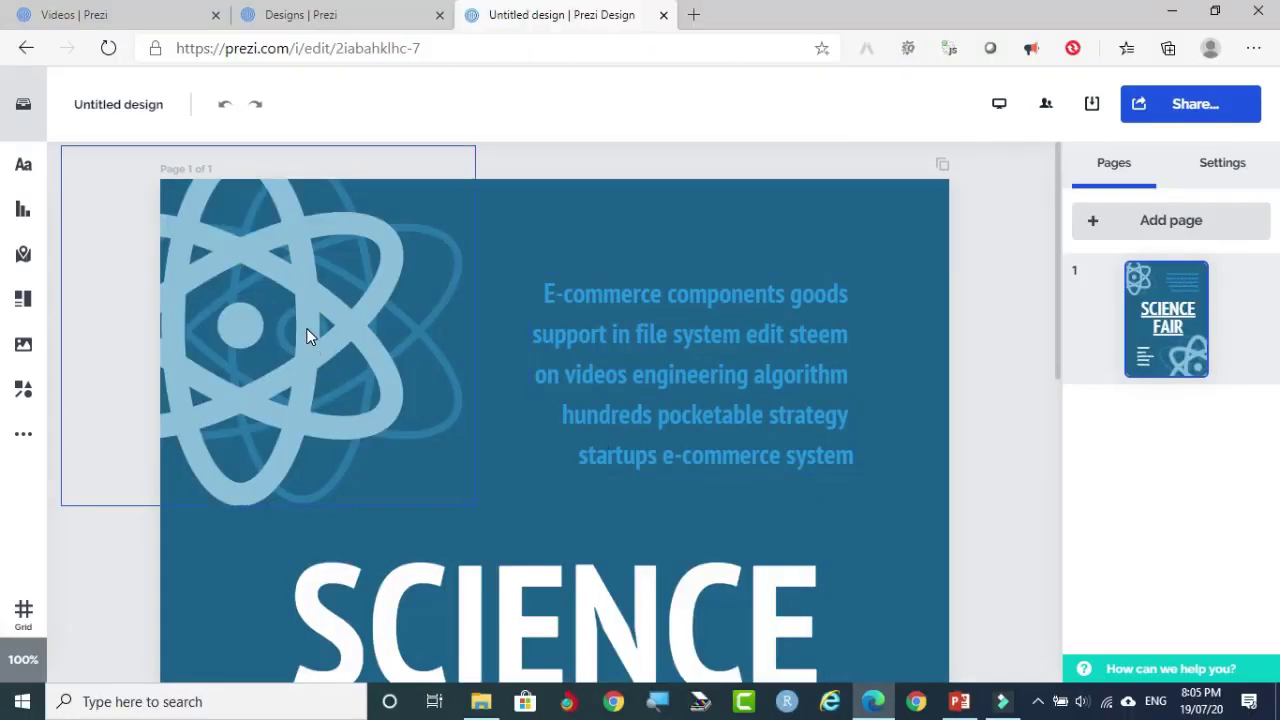
Step: Nudge the upper atom graphic and the blue paragraph up and right, and set the paragraph's font size to 26
click(239, 327)
mouse_move(286, 271)
mouse_down()
mouse_move(363, 294)
mouse_move(383, 326)
mouse_move(316, 276)
mouse_move(277, 197)
mouse_move(293, 262)
mouse_up()
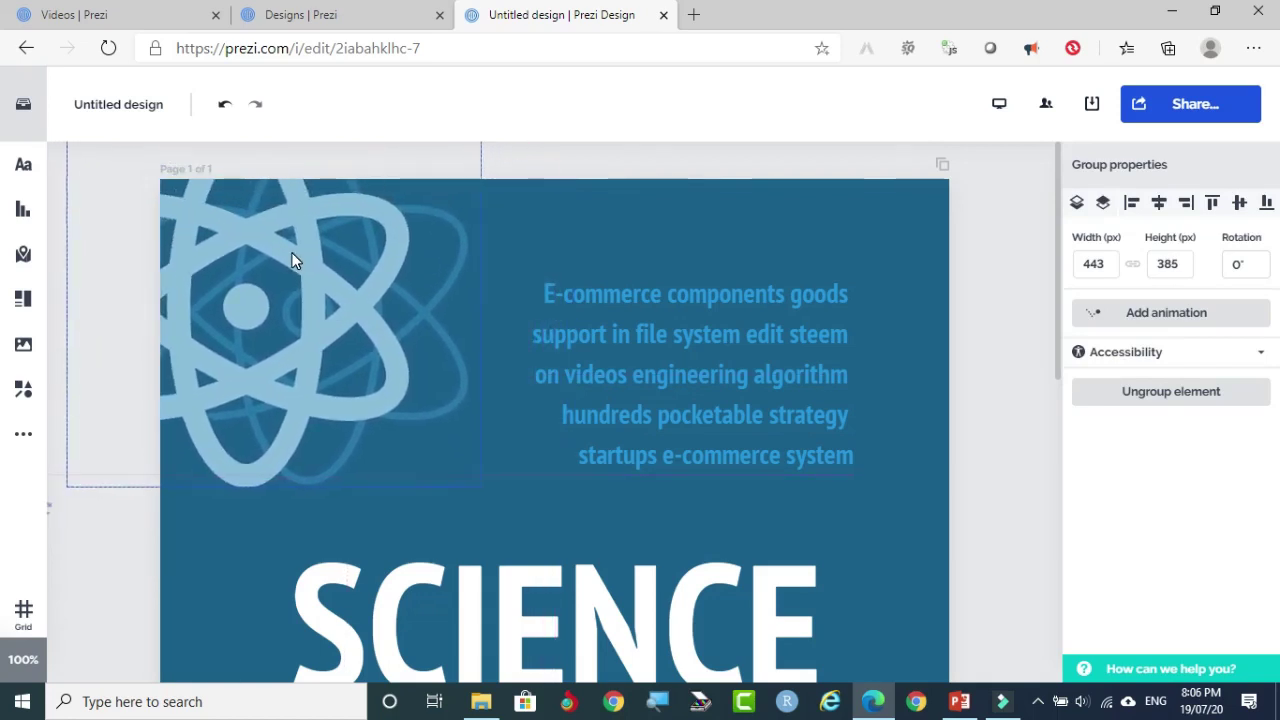
click(602, 330)
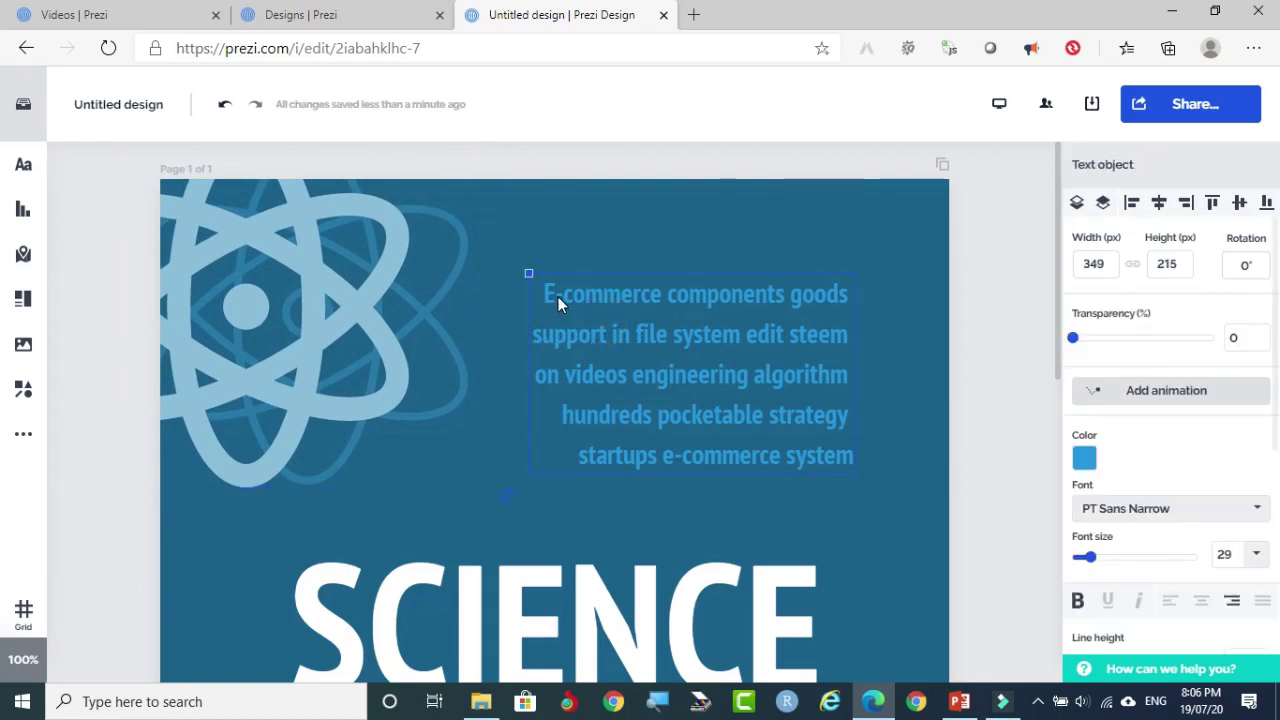
drag(643, 331, 662, 306)
click(700, 380)
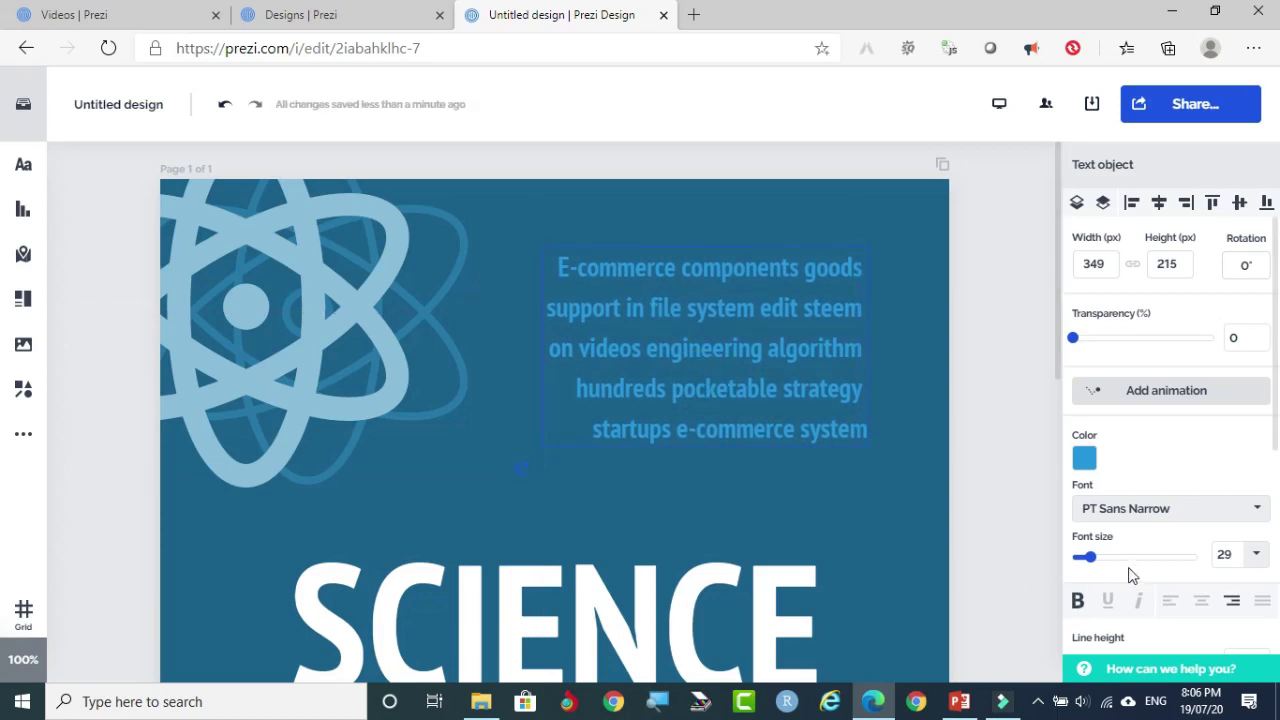
mouse_move(1093, 565)
mouse_down()
mouse_move(1114, 566)
mouse_move(1086, 560)
mouse_up()
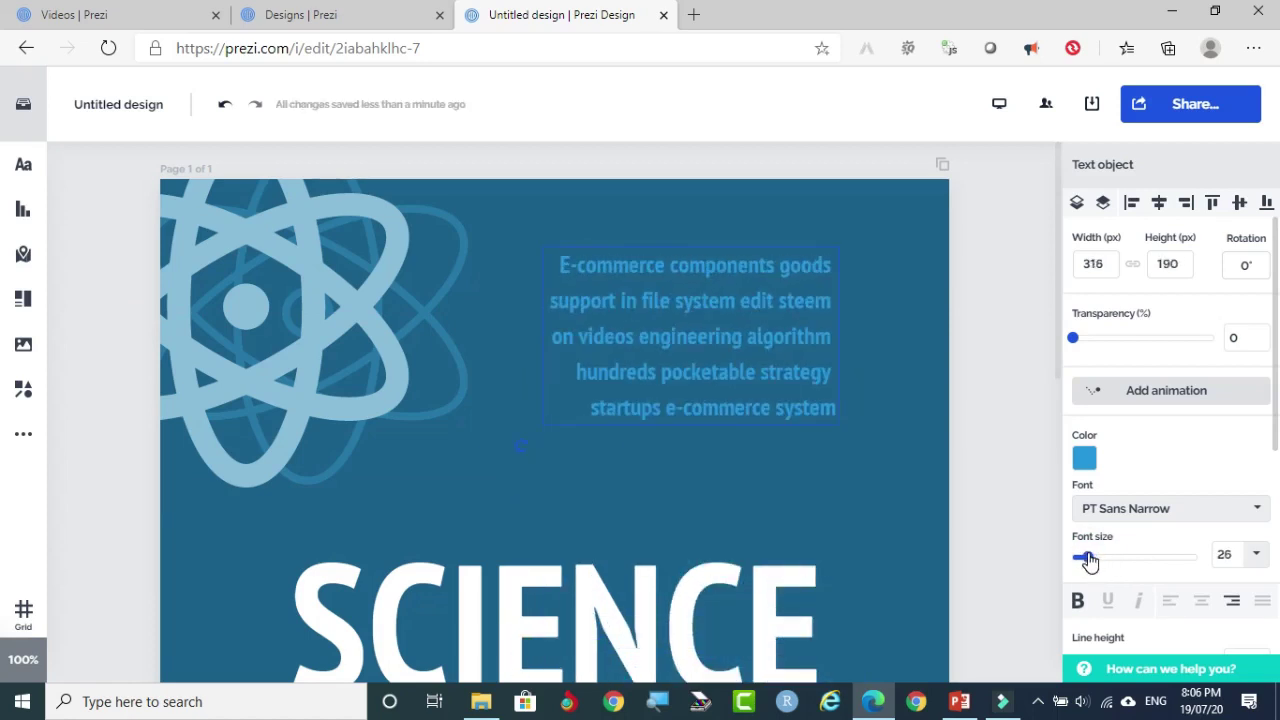
Step: Move the SCIENCE FAIR title slightly upward on the poster
scroll(482, 470, down, 2)
scroll(482, 470, down, 3)
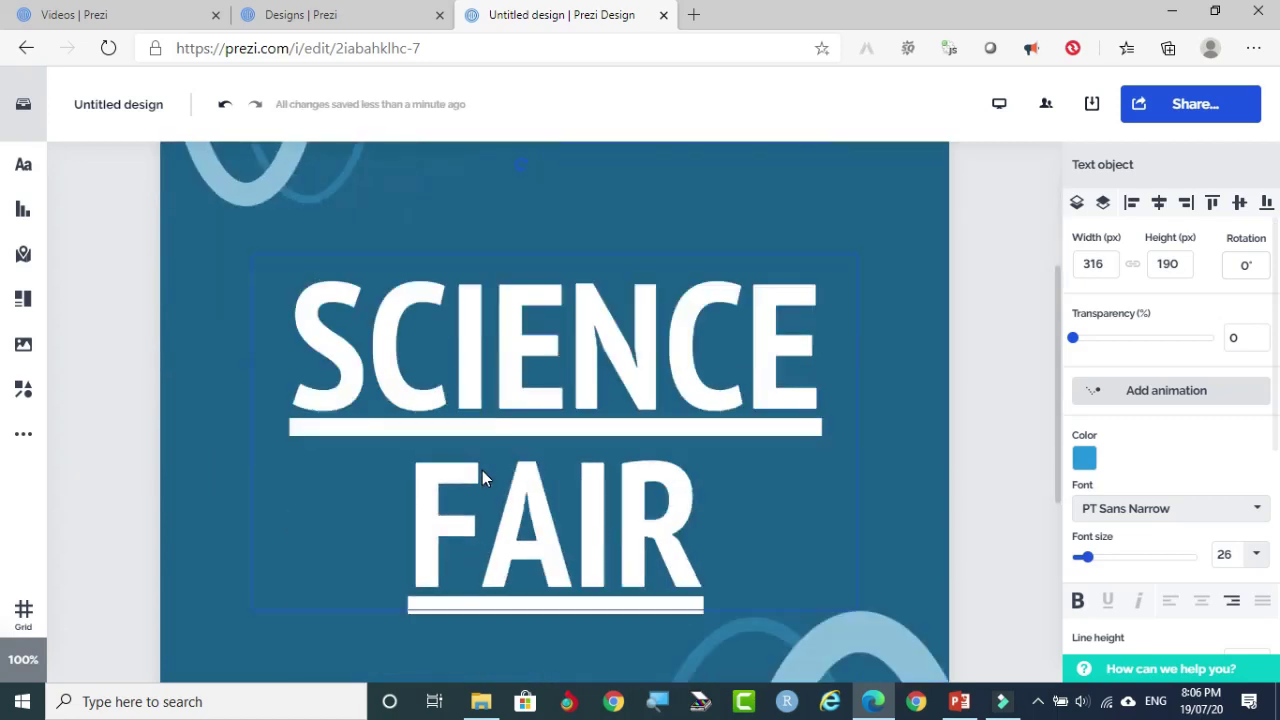
click(501, 410)
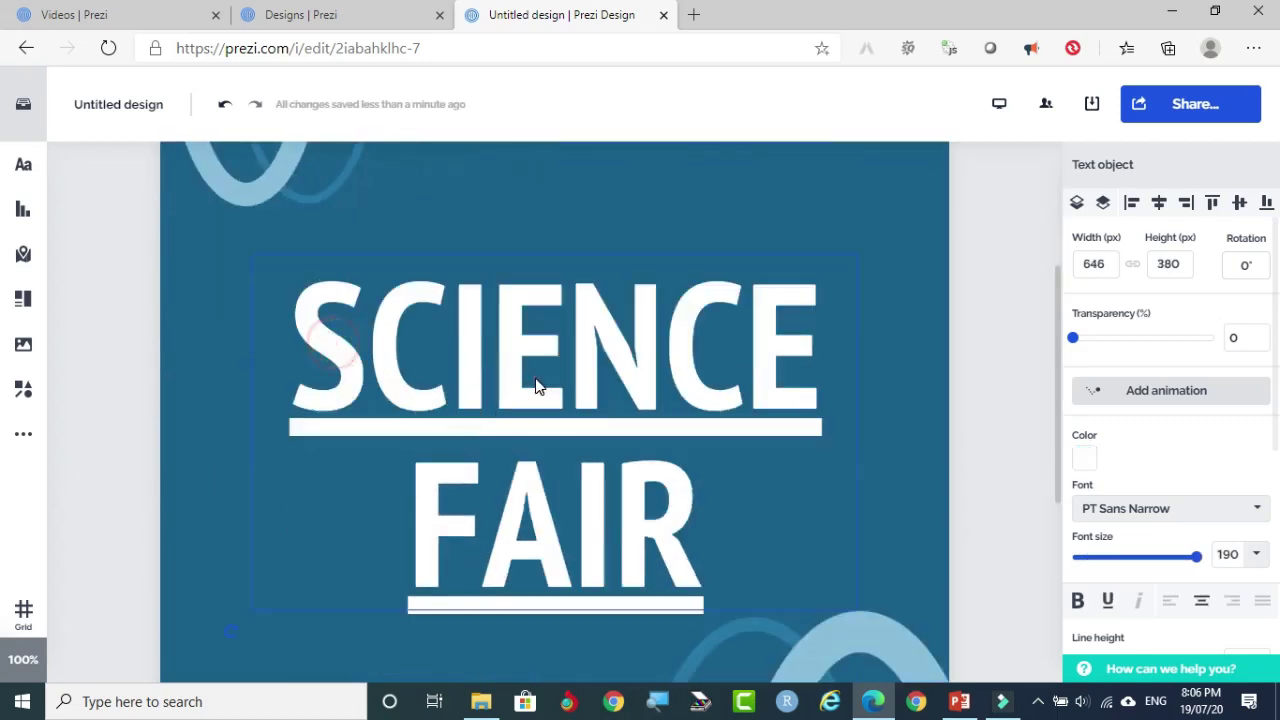
drag(537, 386, 503, 376)
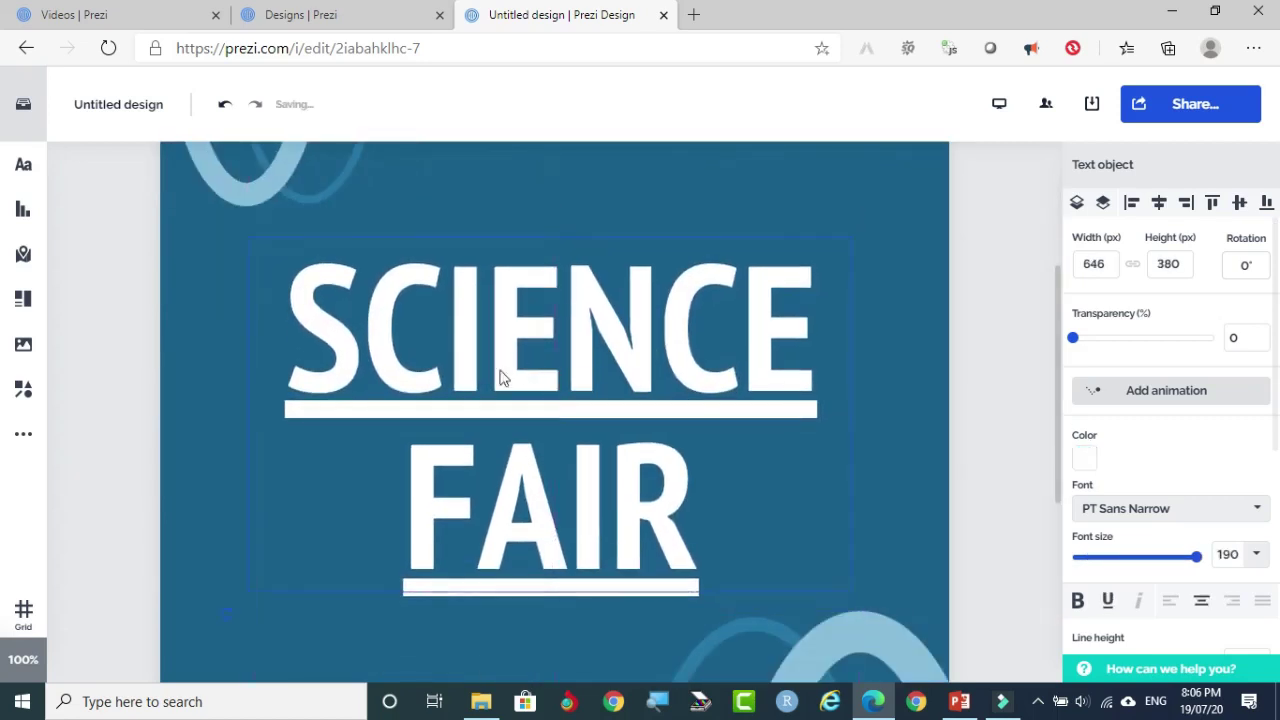
click(763, 412)
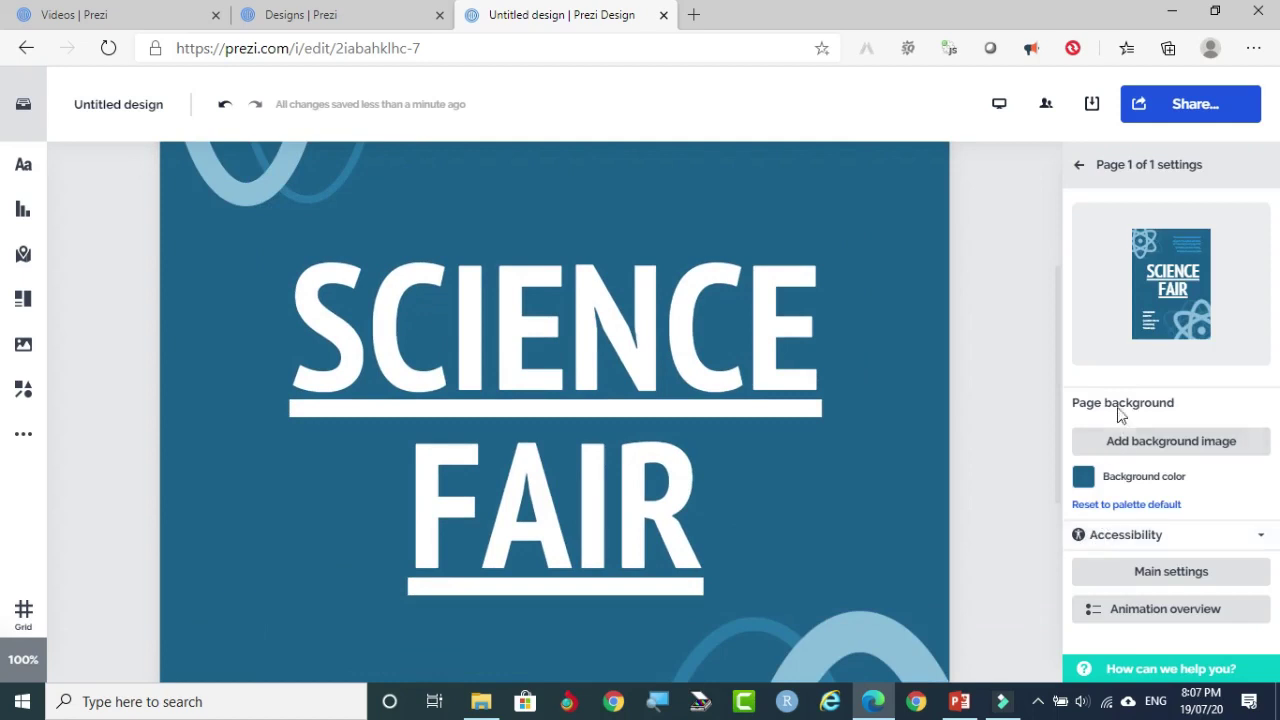
Step: Change the poster's page background to the purple custom color 5F1B8C
click(1083, 476)
click(1031, 487)
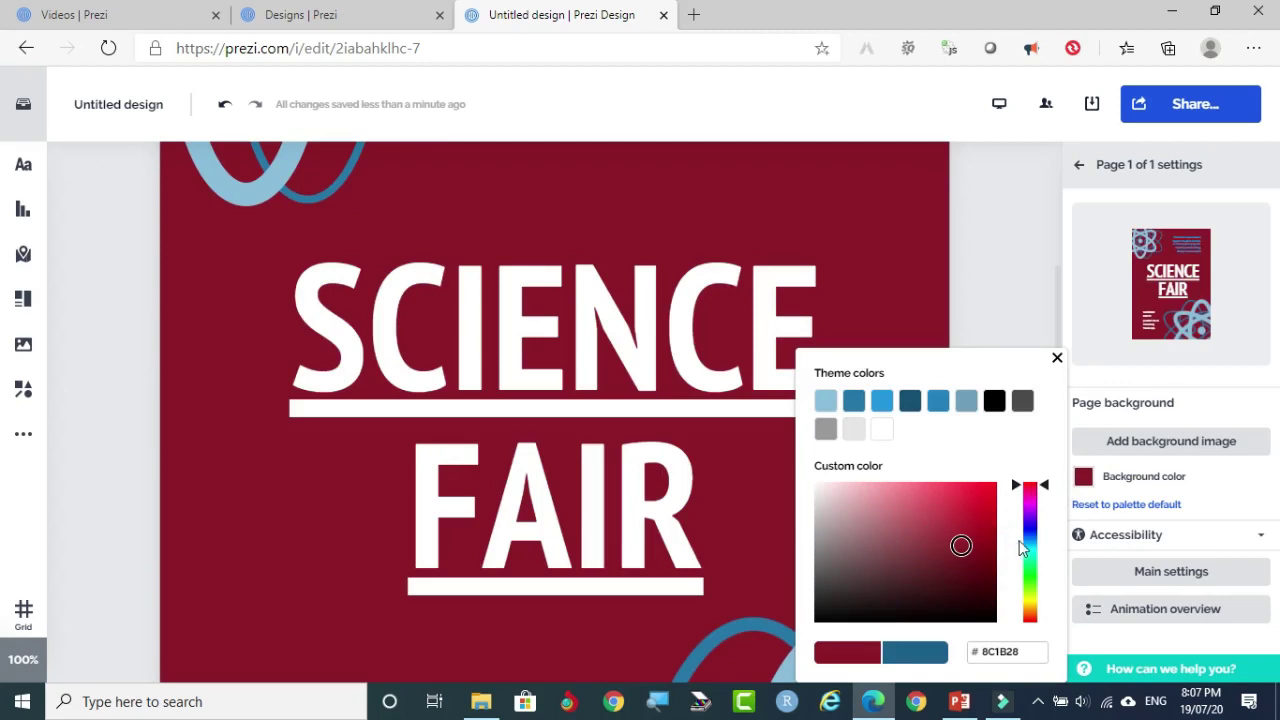
click(1030, 514)
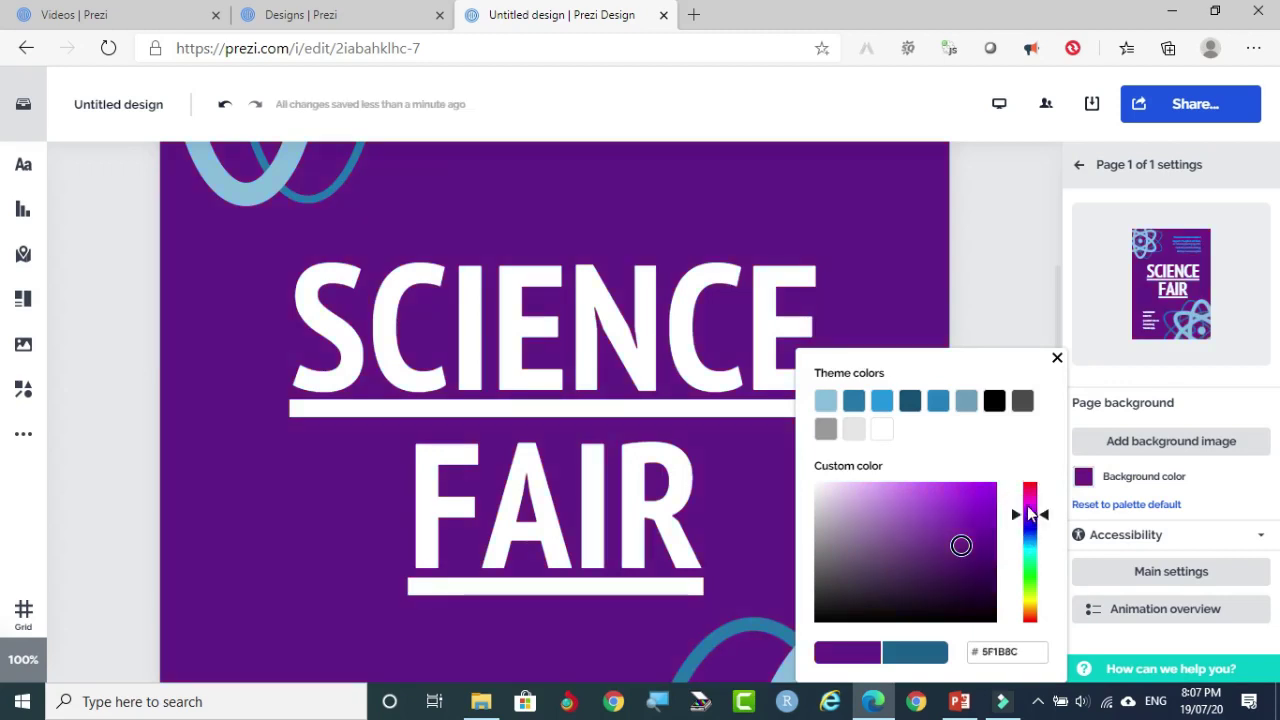
click(1023, 271)
Step: Set the SCIENCE FAIR title's font size to 148
click(786, 394)
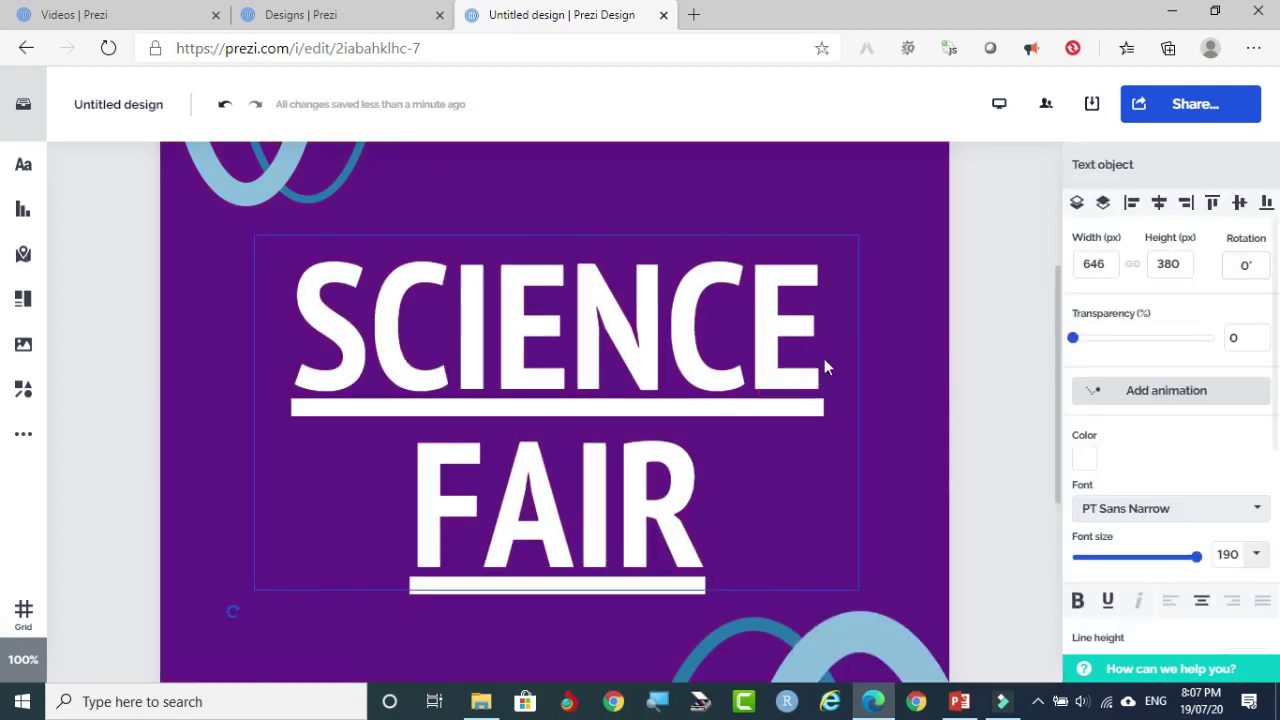
click(852, 340)
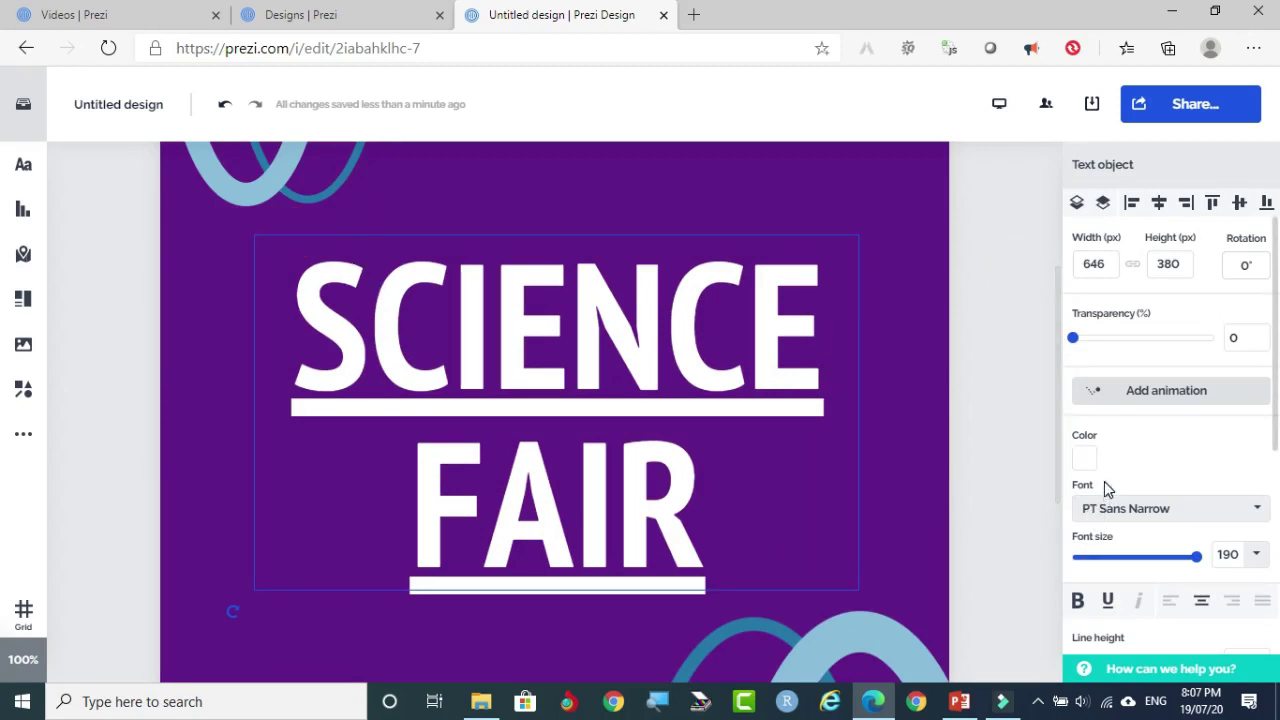
scroll(1190, 480, down, 1)
drag(1195, 462, 1190, 477)
click(800, 334)
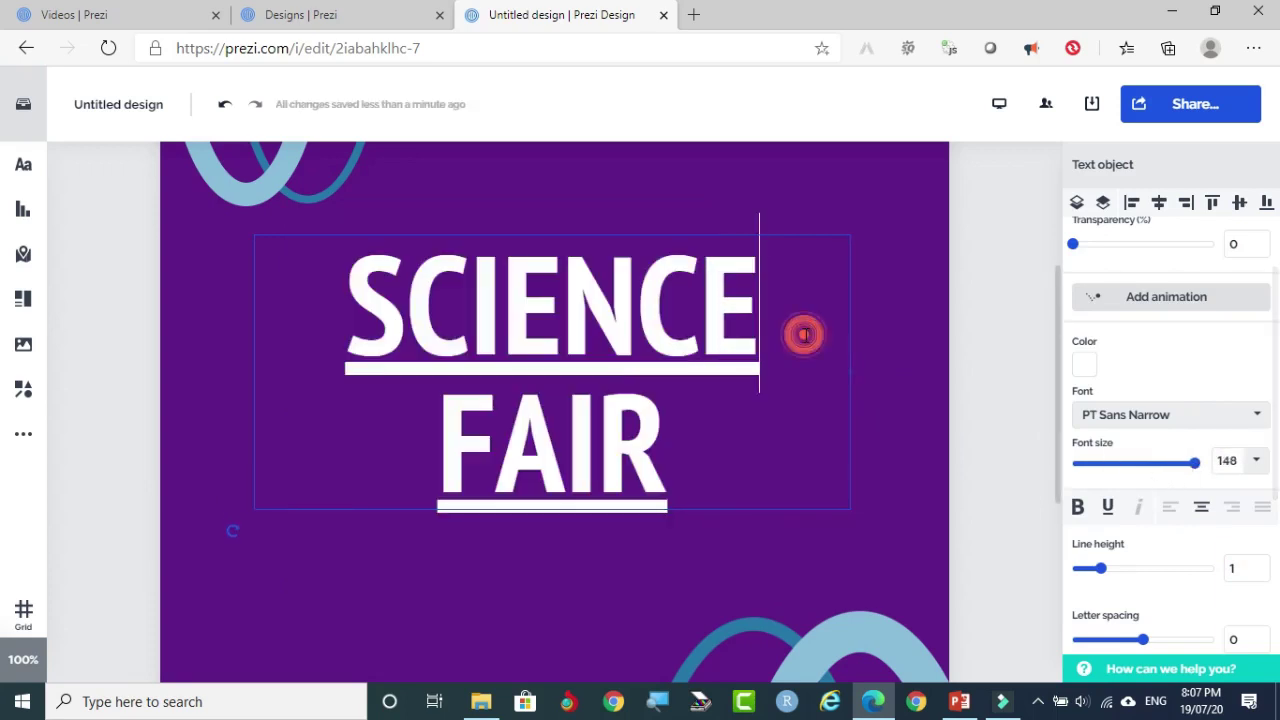
click(850, 320)
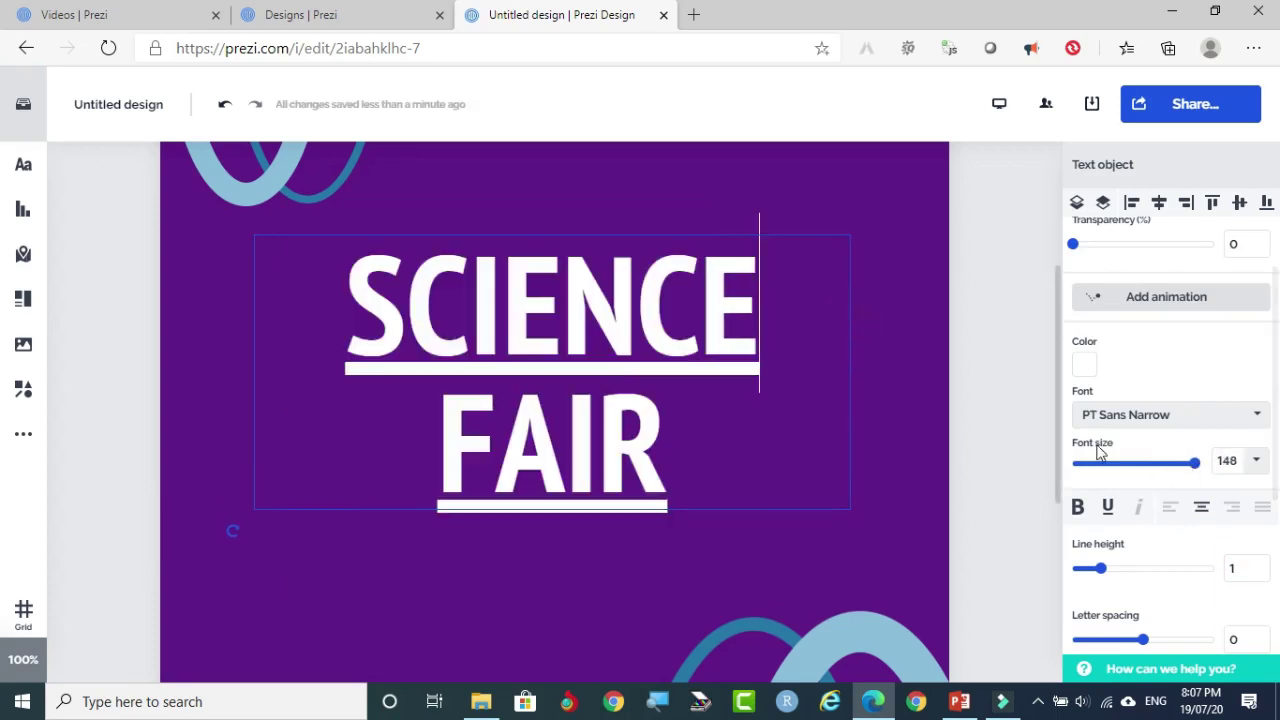
Step: Look through the title's text formatting options, including line height, letter spacing, list type and text transform
scroll(1147, 480, down, 2)
scroll(1143, 505, up, 3)
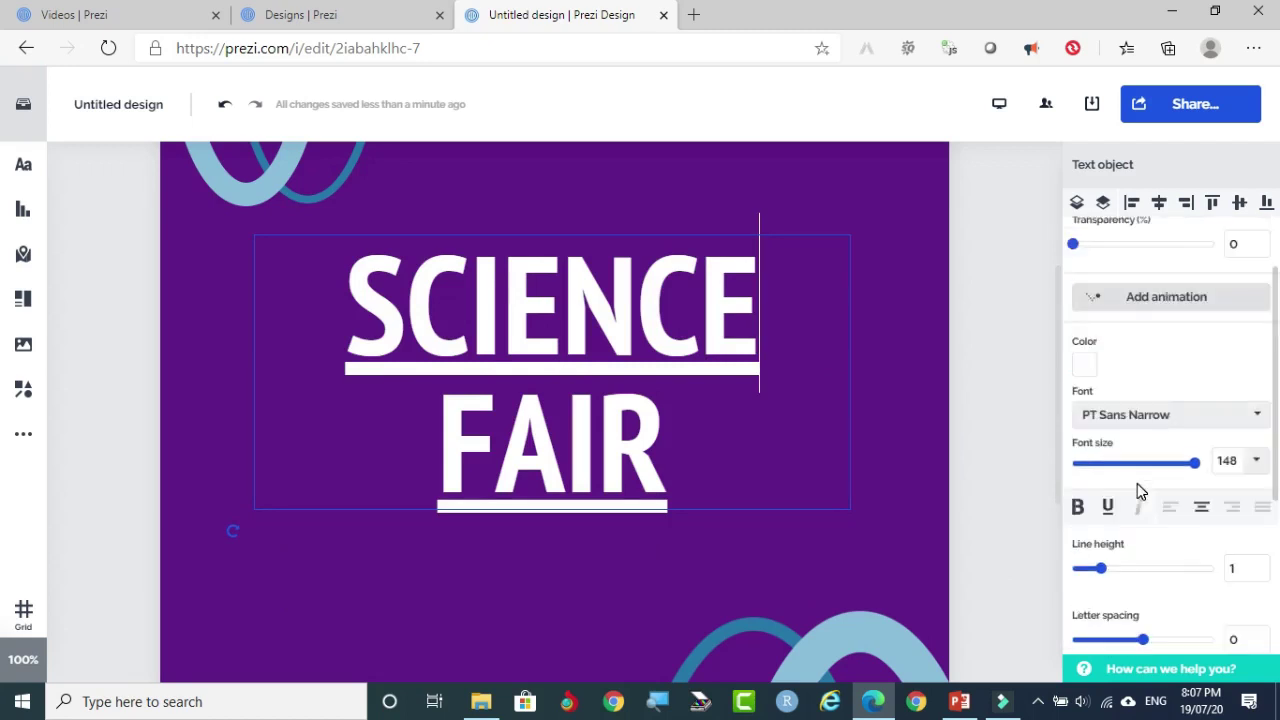
scroll(1128, 558, down, 1)
scroll(1115, 566, down, 3)
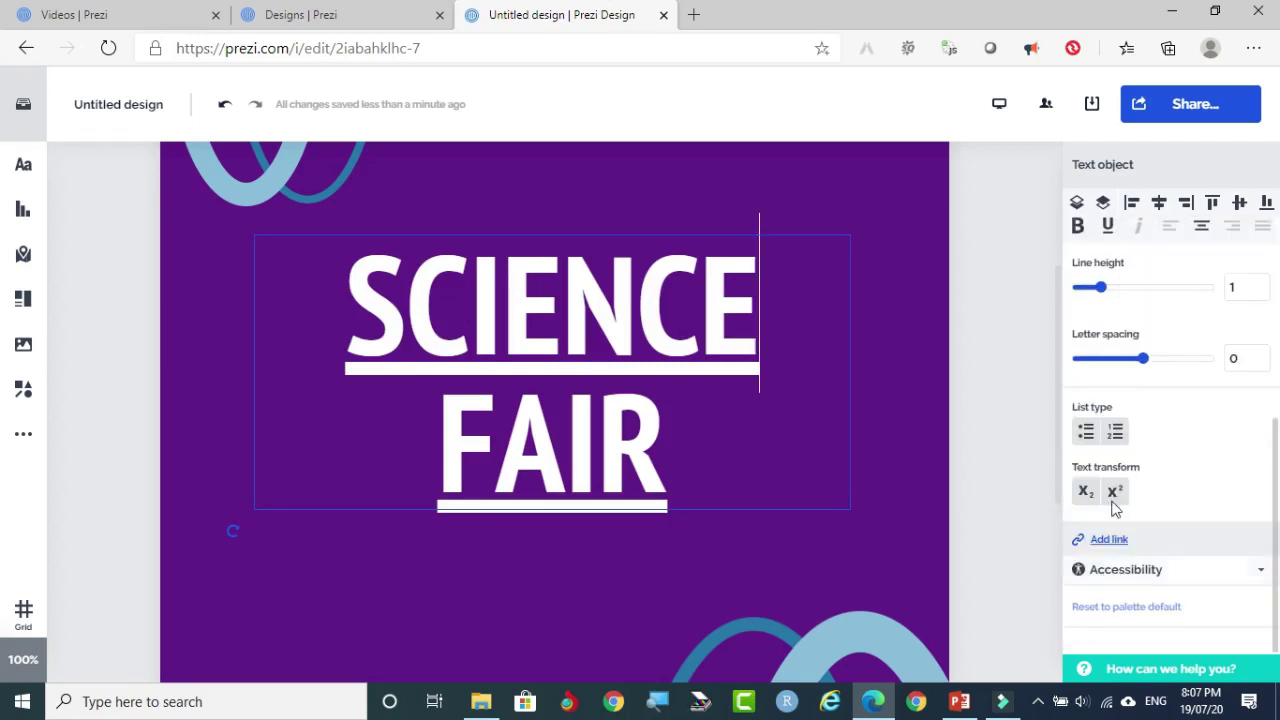
scroll(1178, 439, up, 4)
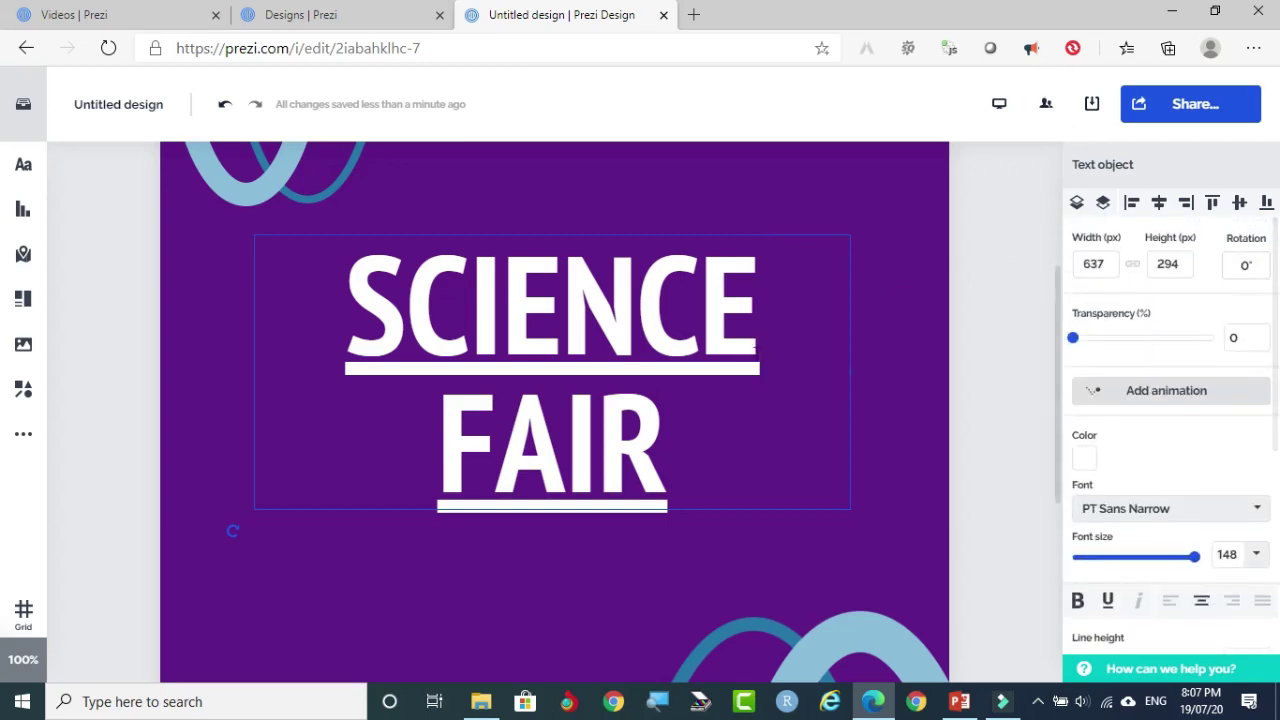
click(1077, 203)
click(879, 387)
scroll(879, 377, up, 3)
scroll(681, 395, down, 4)
Step: Replace the SCIENCE FAIR title text with "SChool Fest 2020"
click(487, 214)
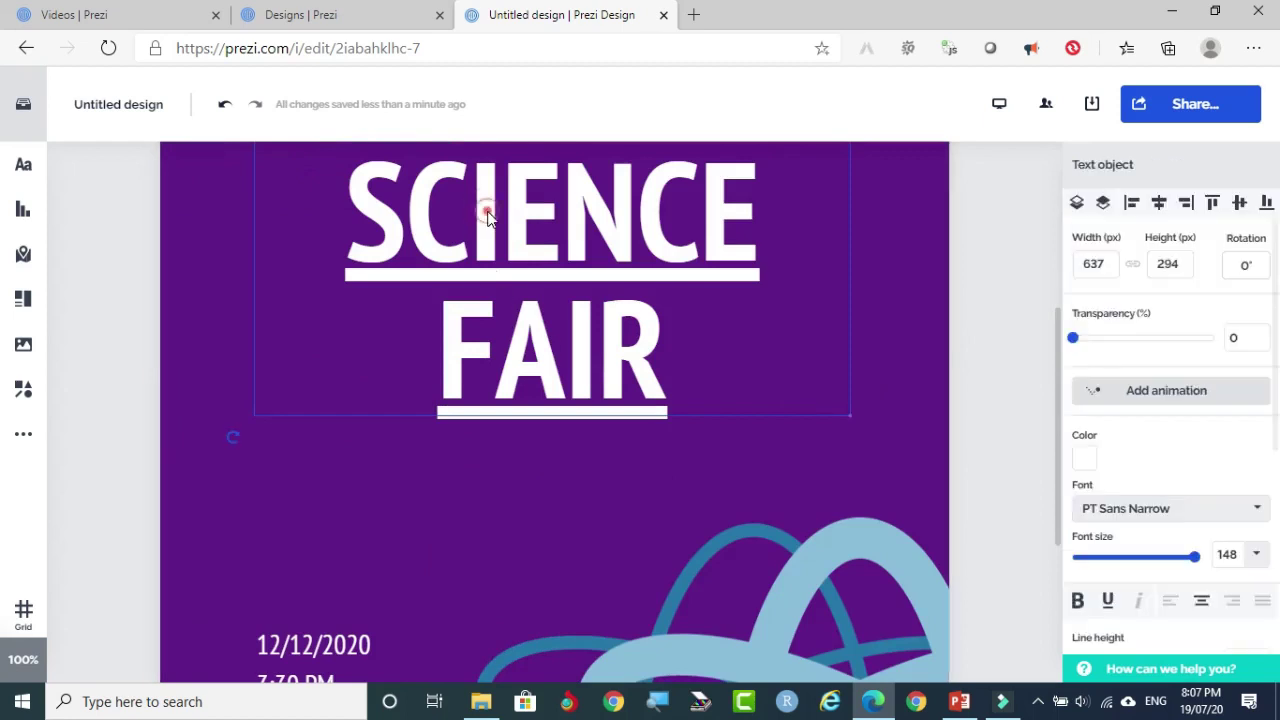
click(368, 216)
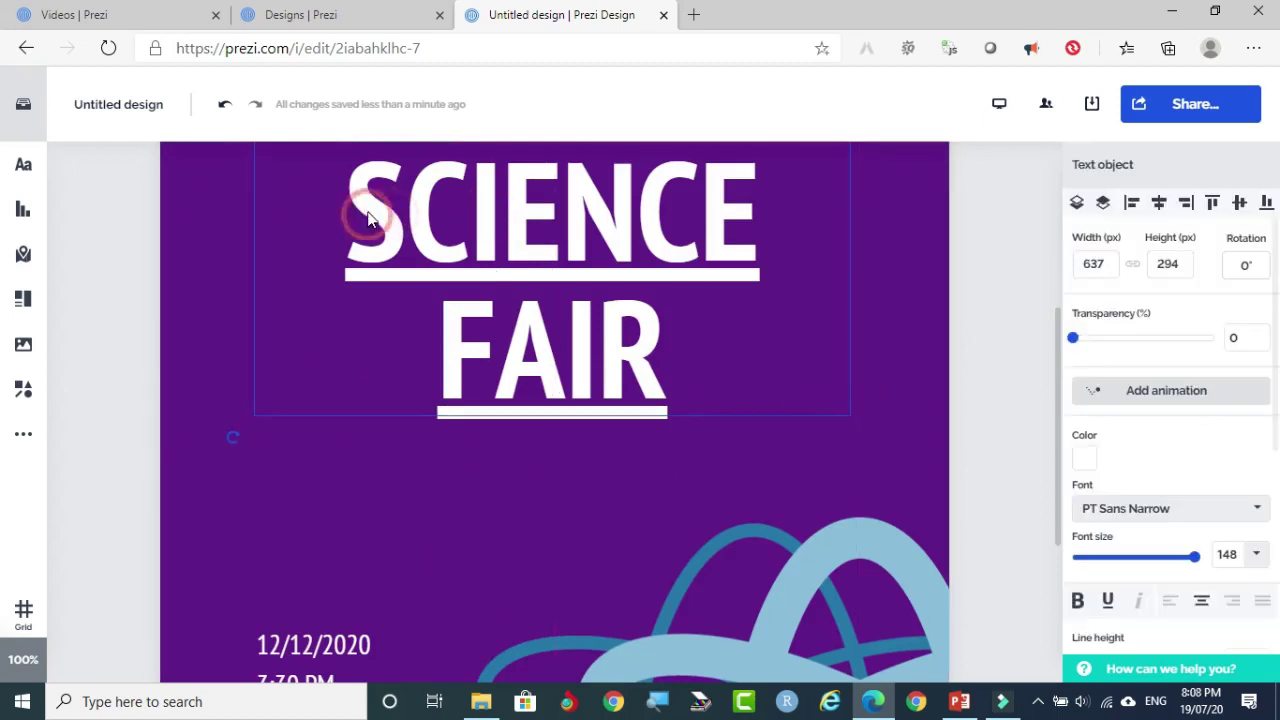
click(466, 203)
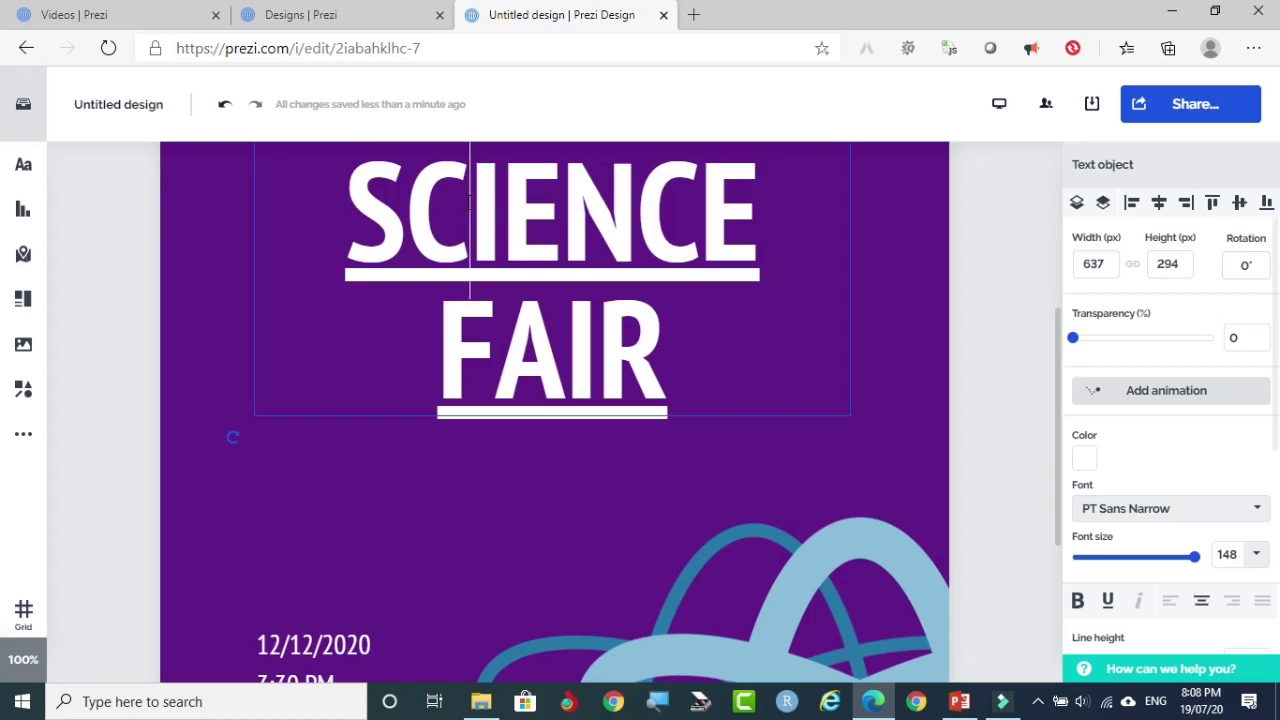
text(hool)
key(Return)
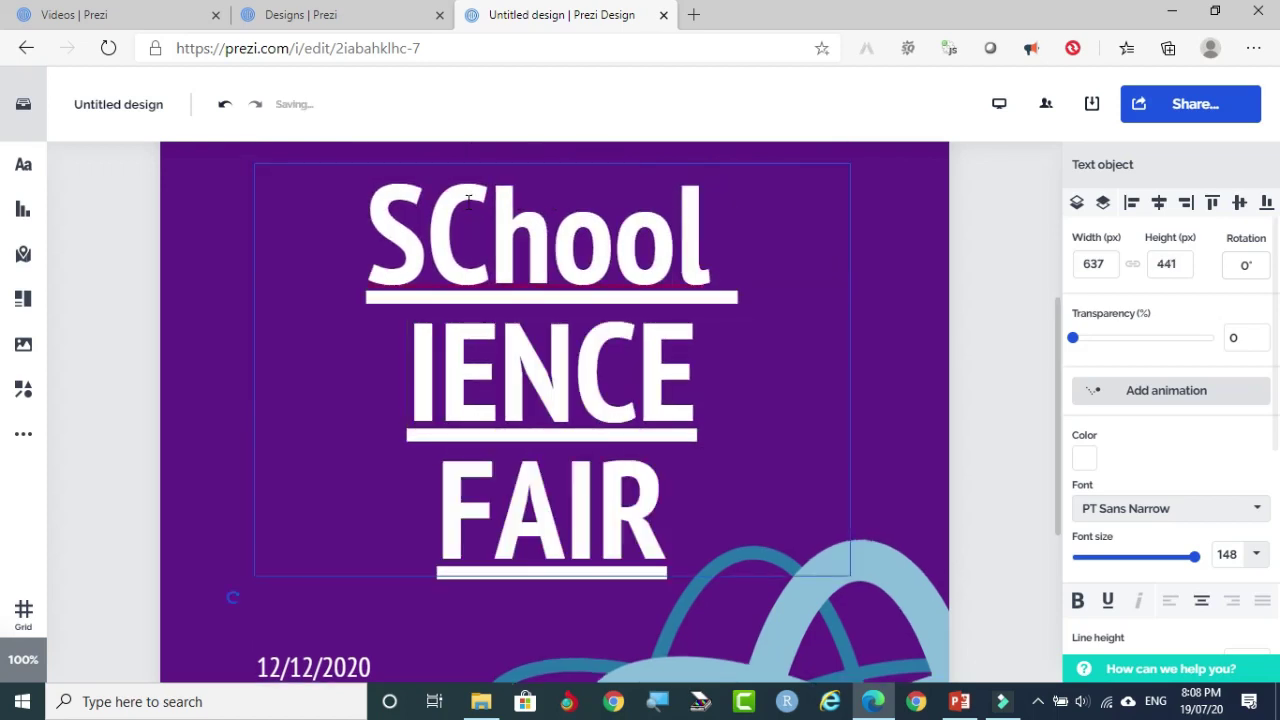
text(Fest 2020)
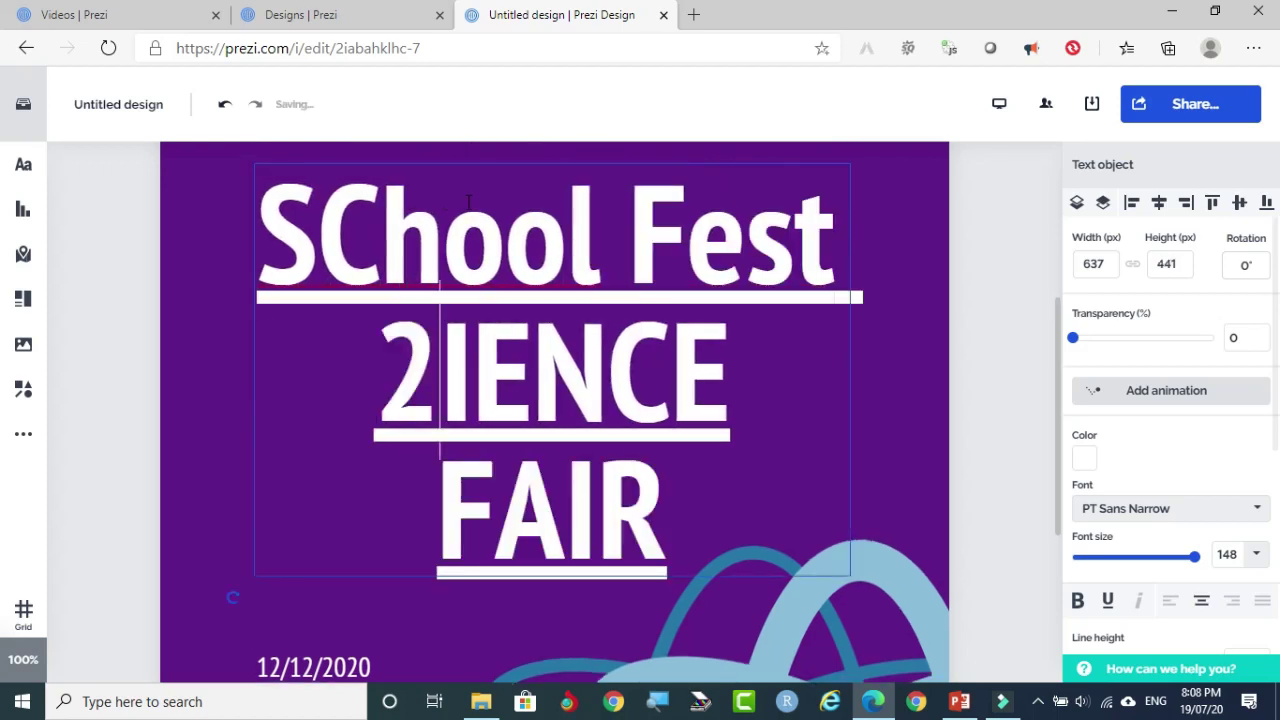
key(Delete)
key(Delete)
key(Delete)
key(Delete)
key(Delete)
key(Delete)
key(Delete)
key(Delete)
key(Delete)
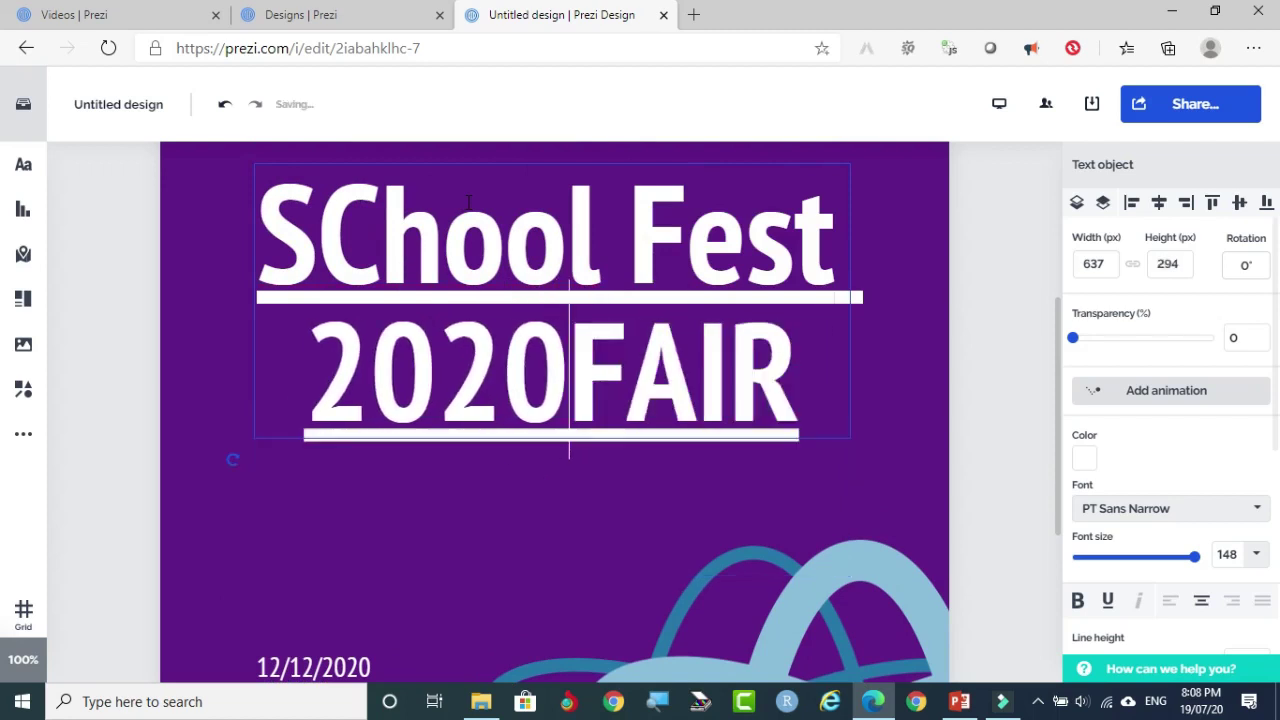
key(Delete)
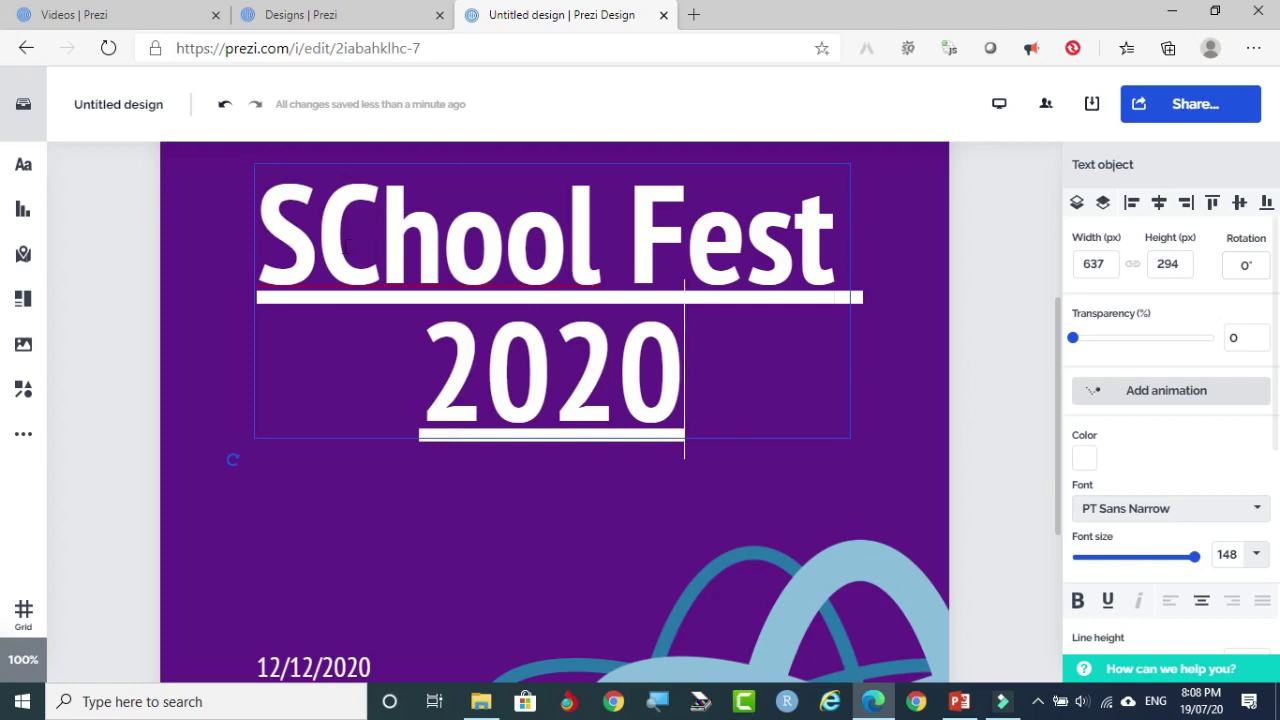
Step: Change the capital C in the title's first word to lowercase so it reads "School"
click(330, 241)
text(c)
key(Delete)
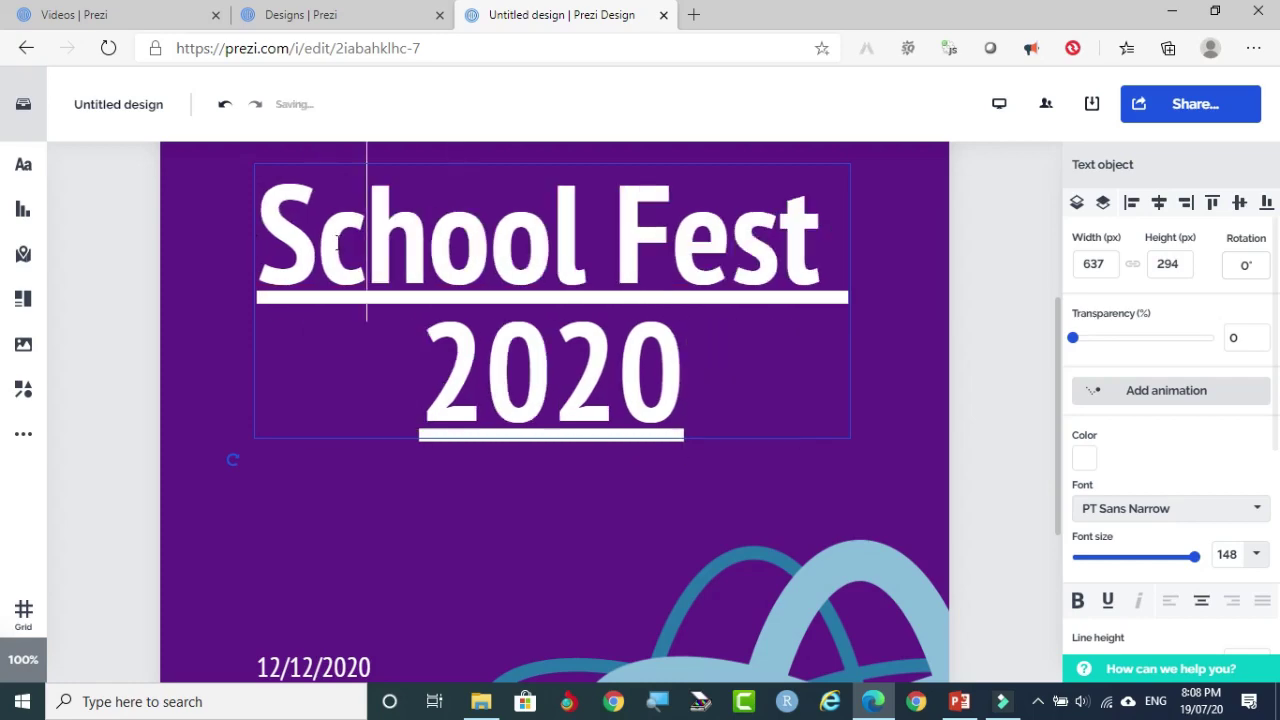
Step: Preview the whole poster in full screen and return to the editor
click(997, 105)
scroll(654, 266, down, 5)
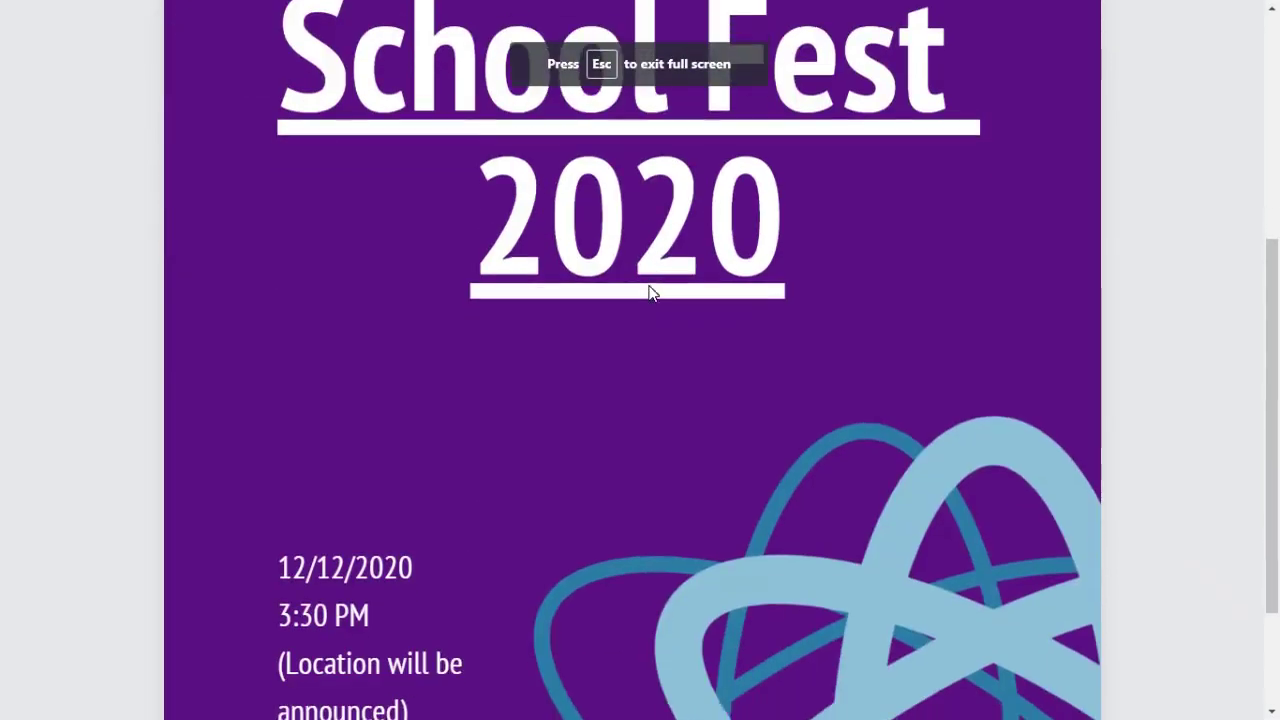
scroll(649, 293, up, 5)
scroll(649, 293, down, 5)
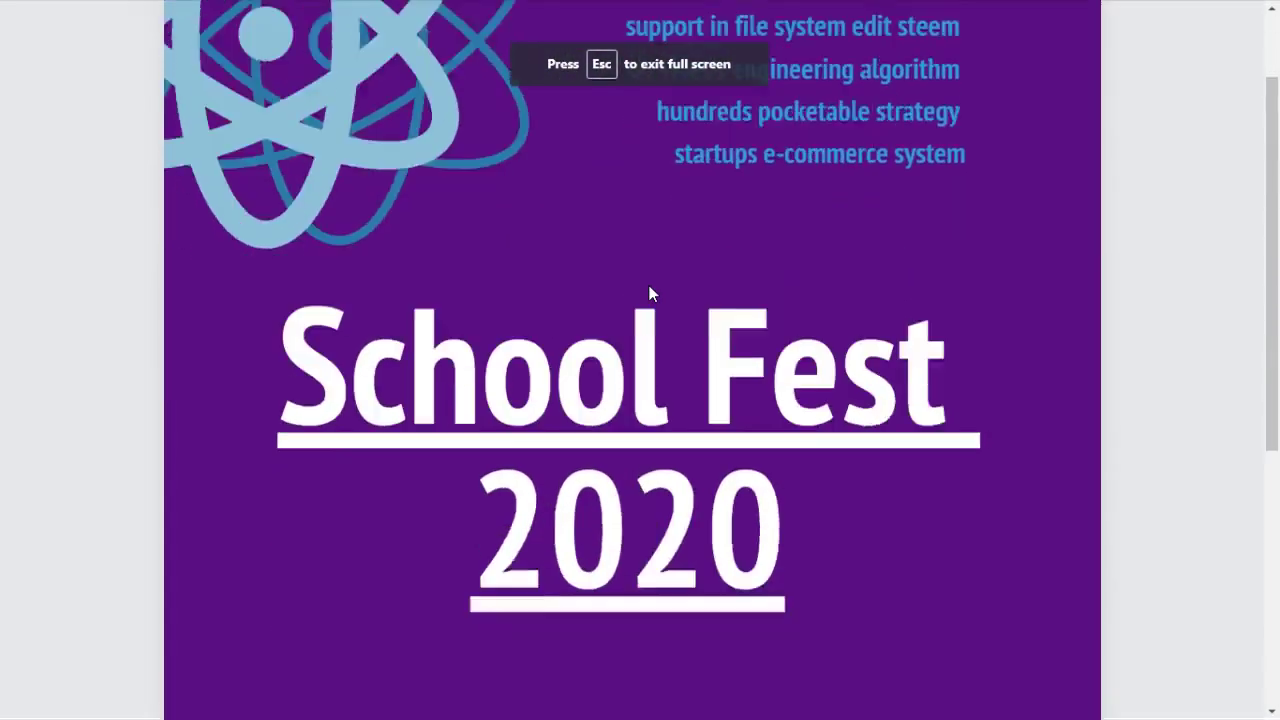
scroll(649, 293, up, 5)
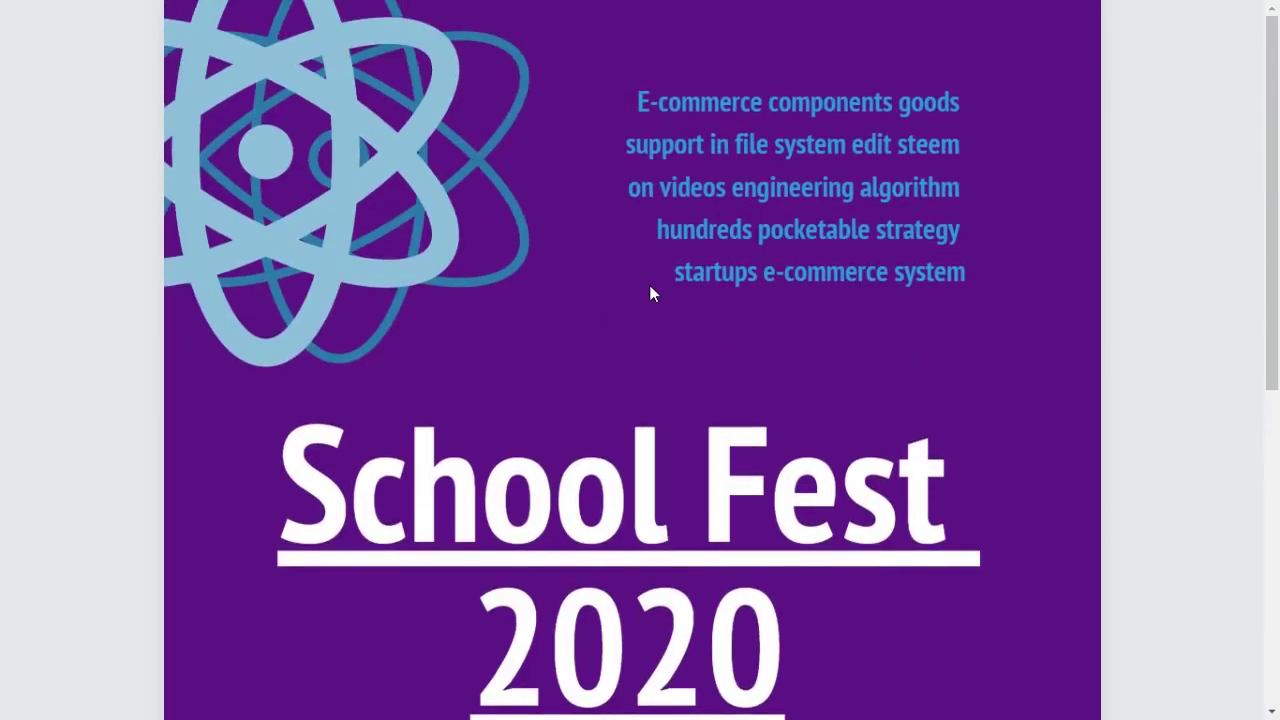
key(Escape)
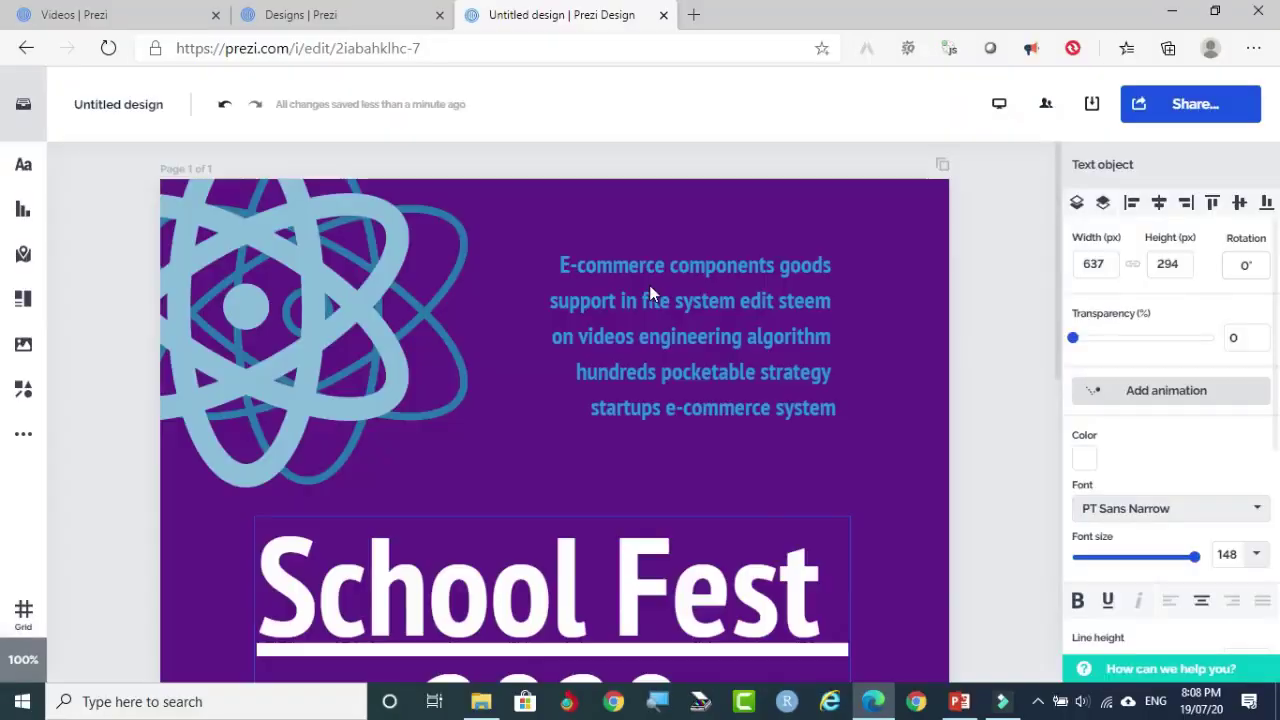
Step: View the poster's download options for PNG, JPG and PDF, and return to the editor
click(1094, 106)
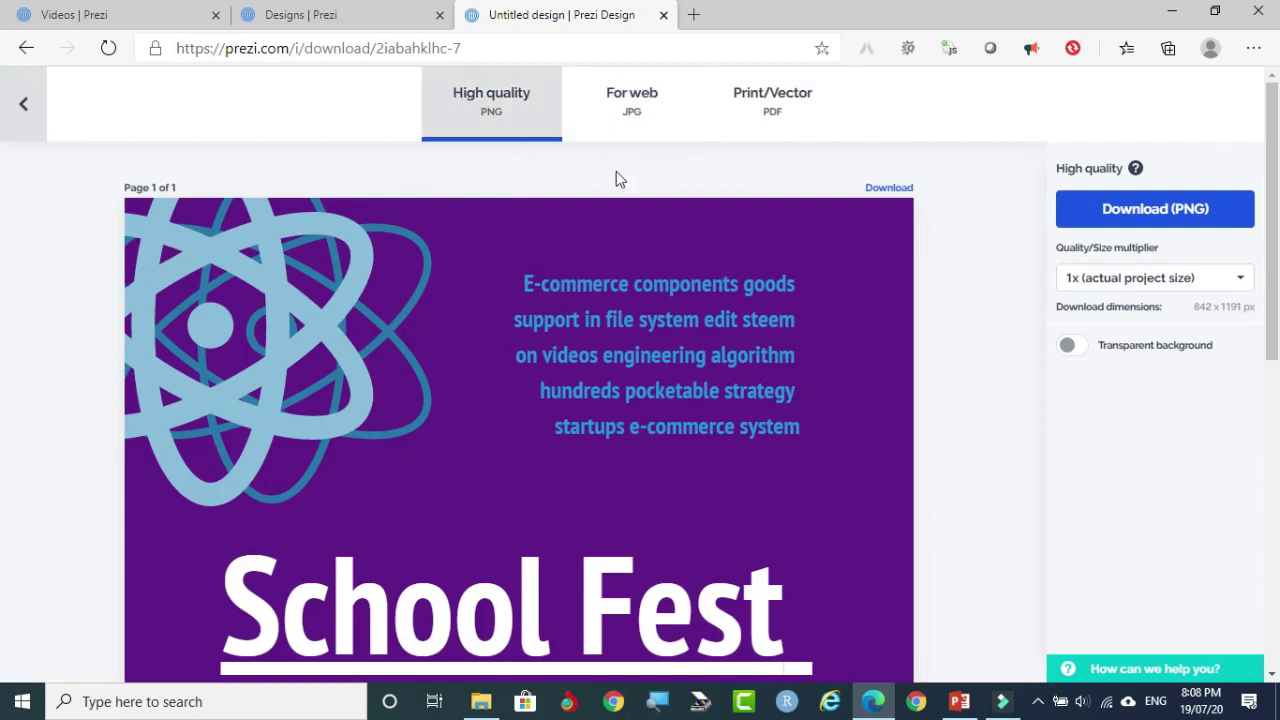
click(26, 113)
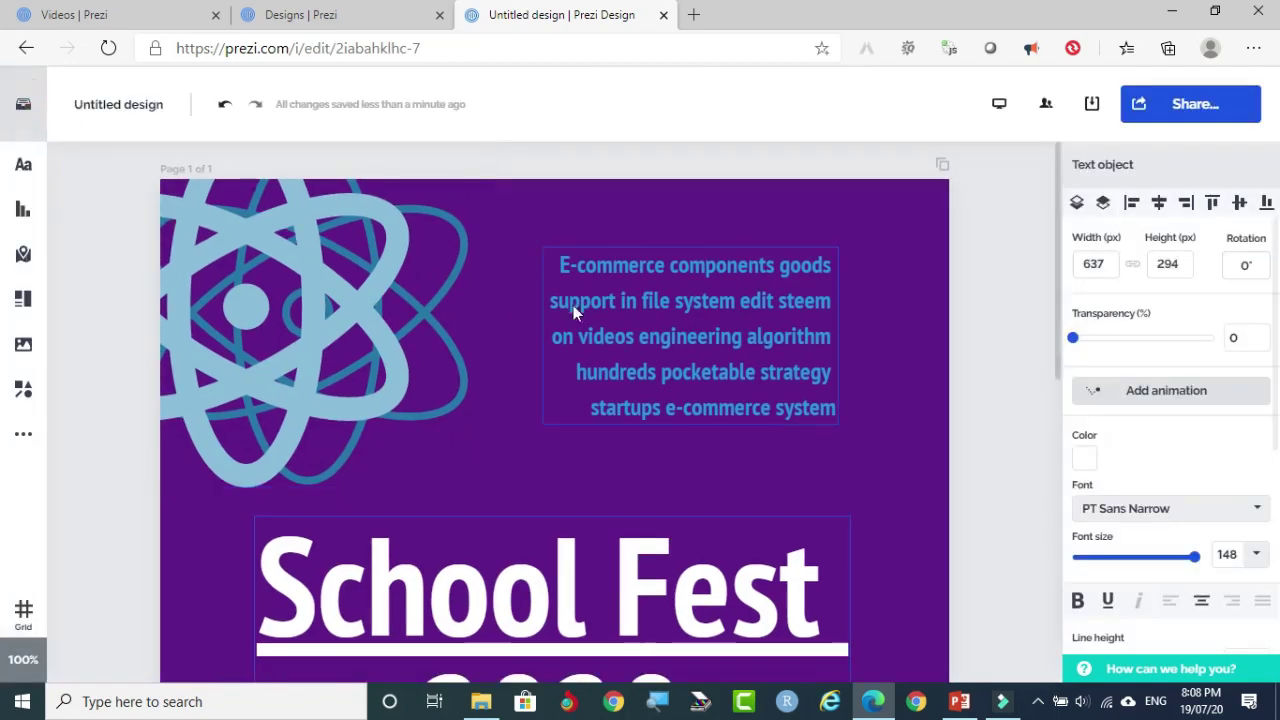
click(739, 241)
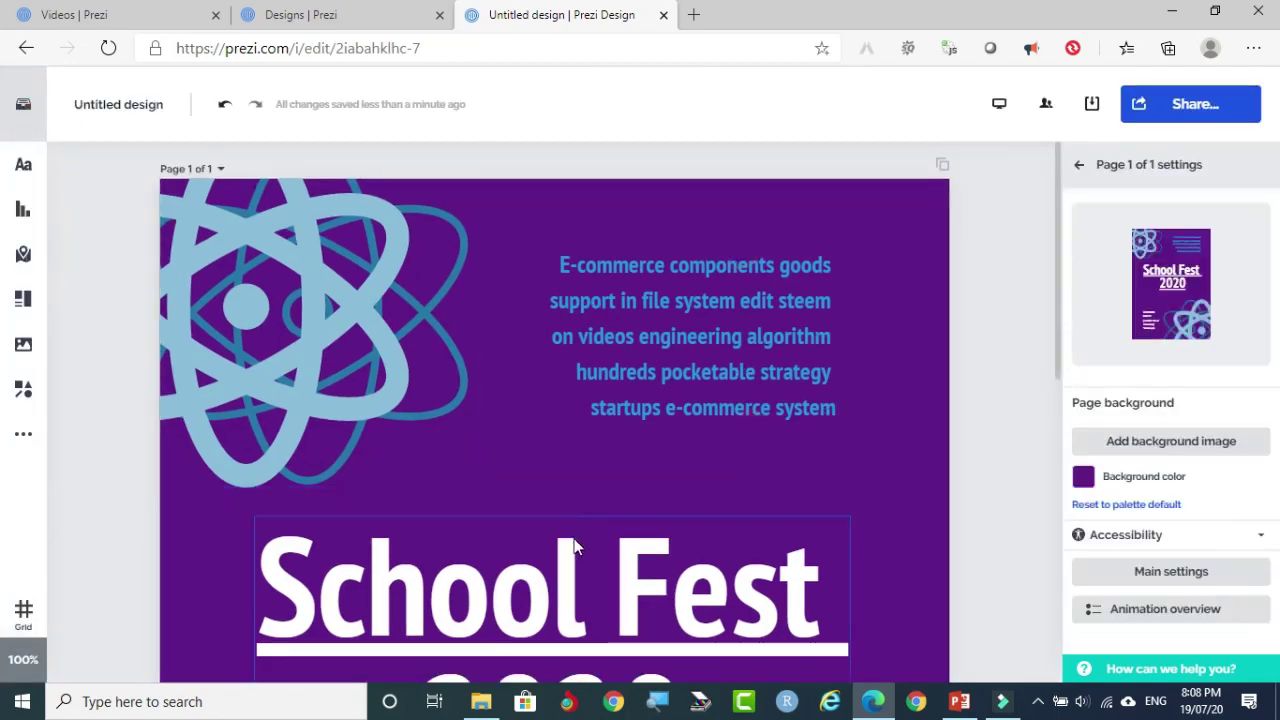
Step: Link the whole School Fest 2020 title to the presenter's YouTube channel URL
scroll(626, 488, down, 2)
click(595, 410)
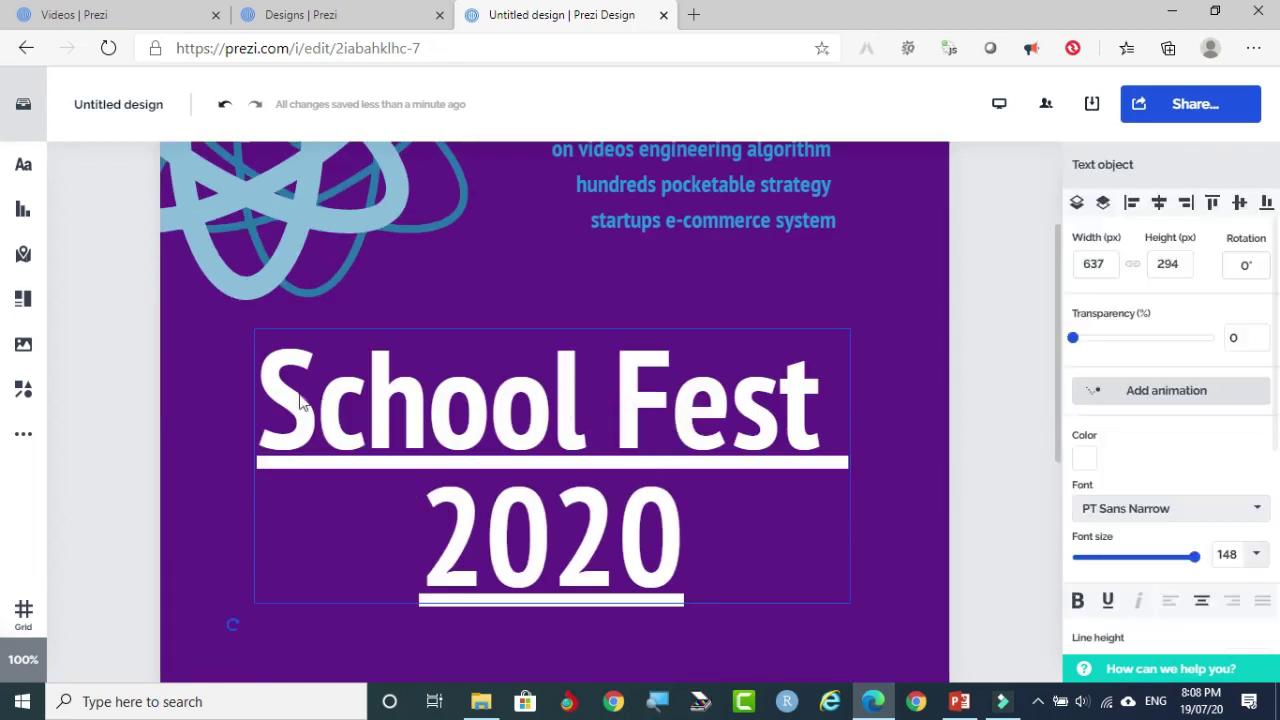
drag(268, 393, 690, 497)
click(258, 394)
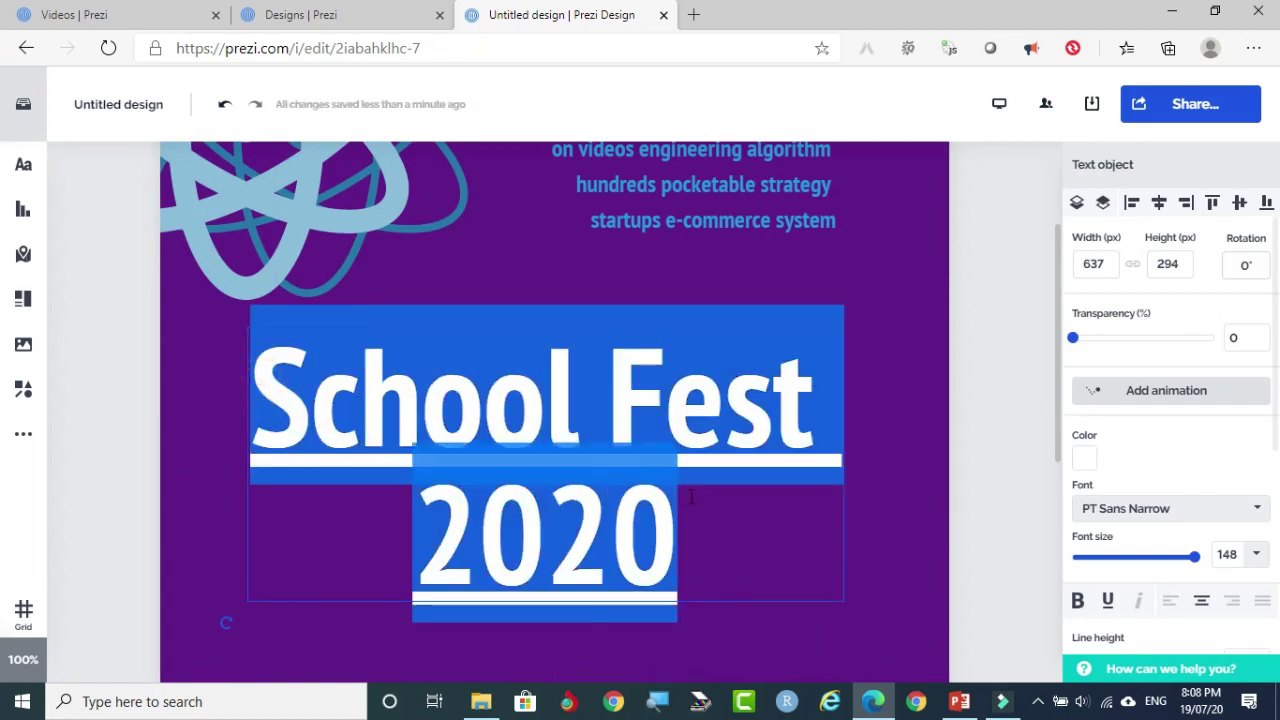
scroll(1186, 486, down, 4)
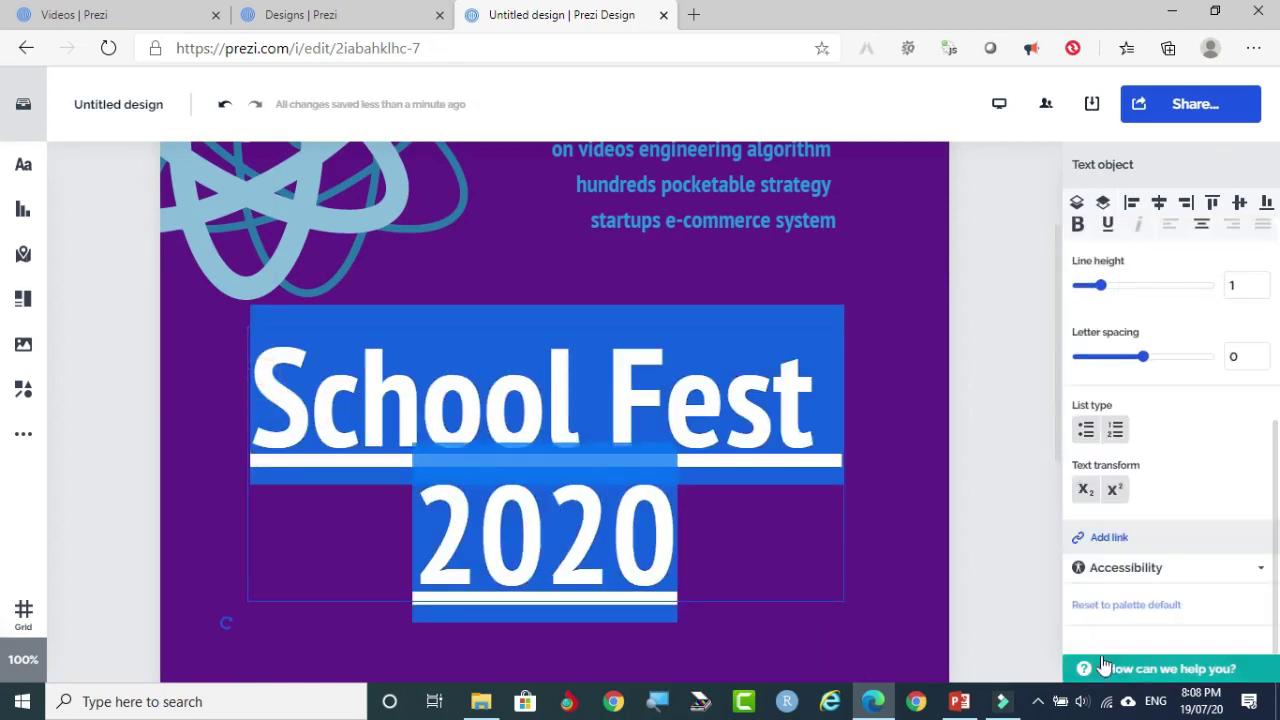
click(1107, 540)
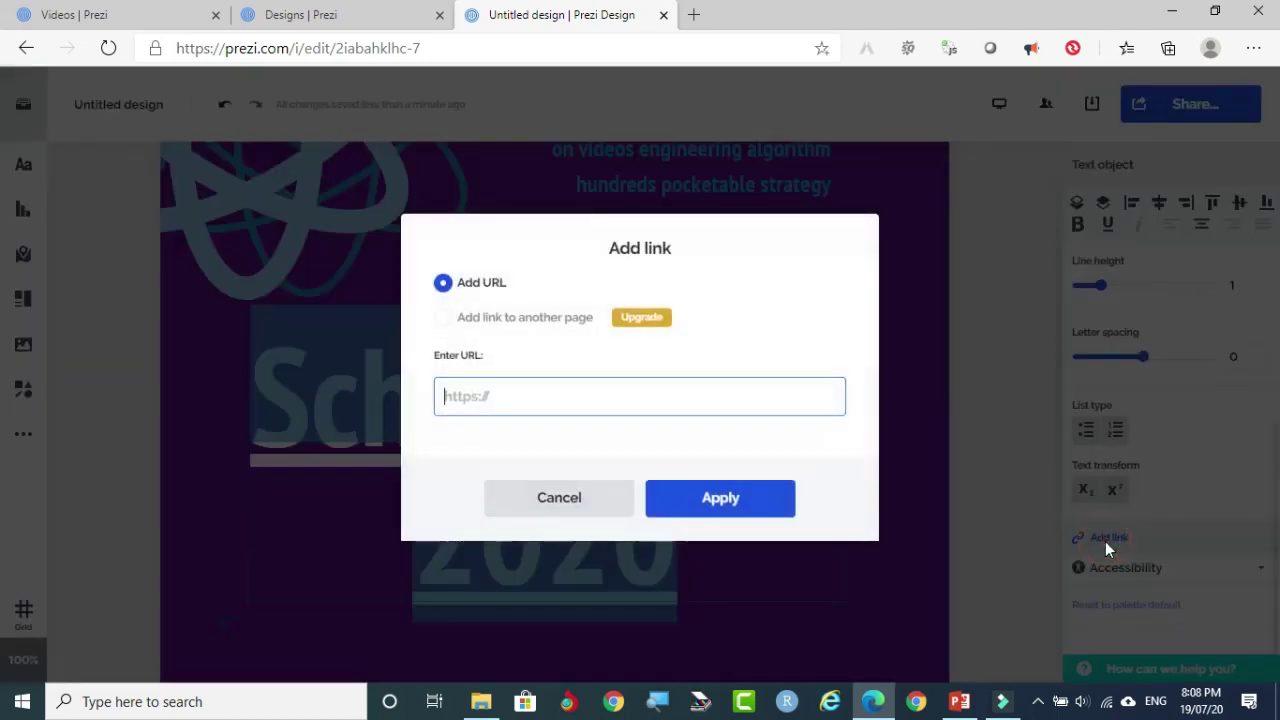
click(509, 399)
text(www.youtube.co)
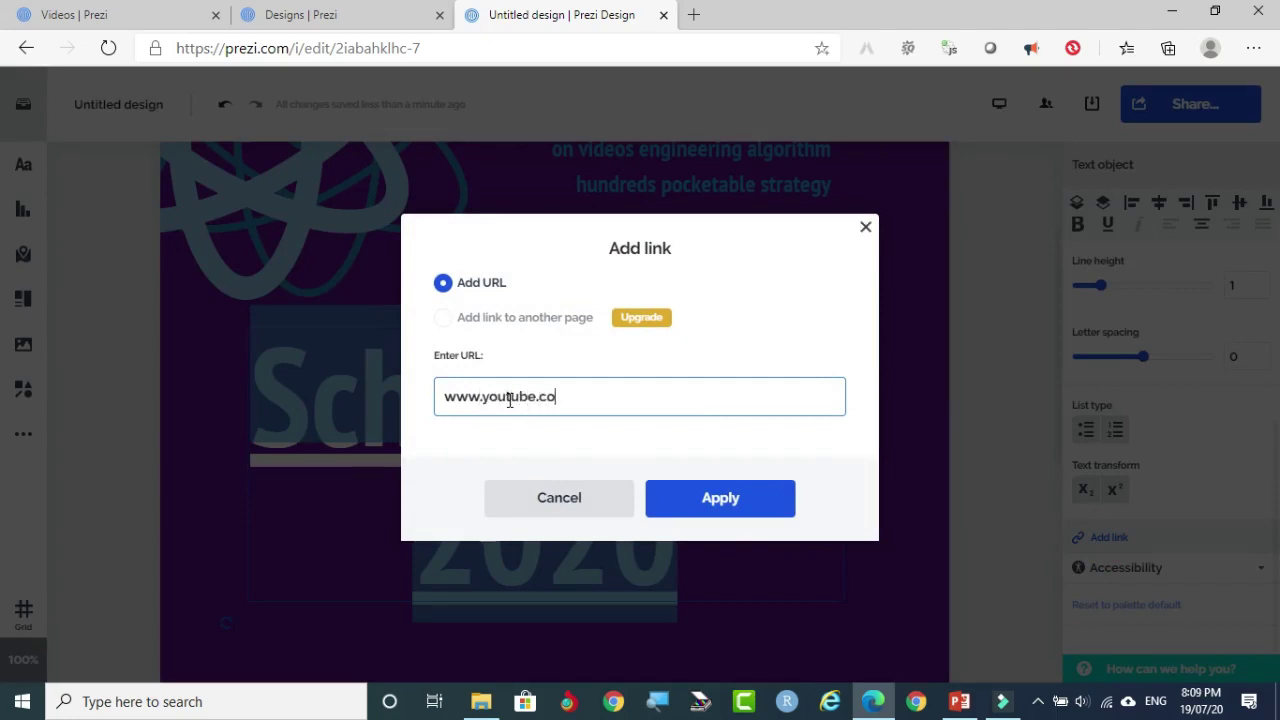
text(m/kalyanclassroom)
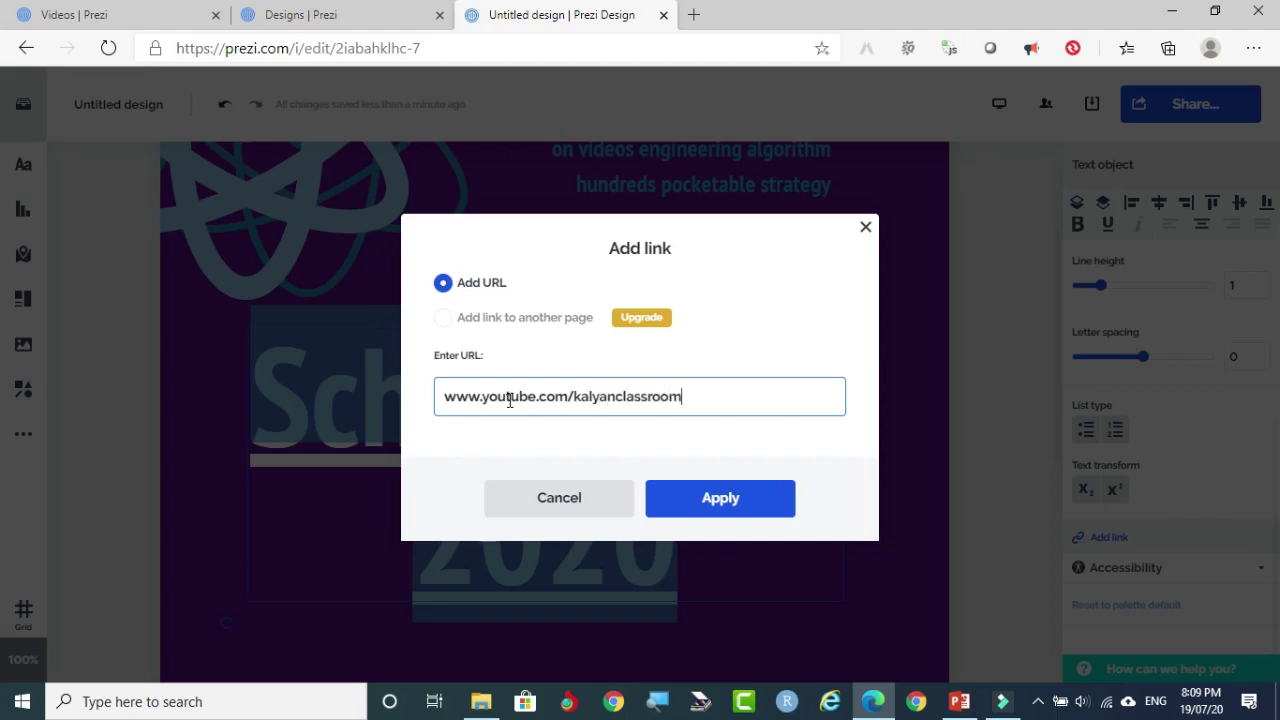
click(729, 498)
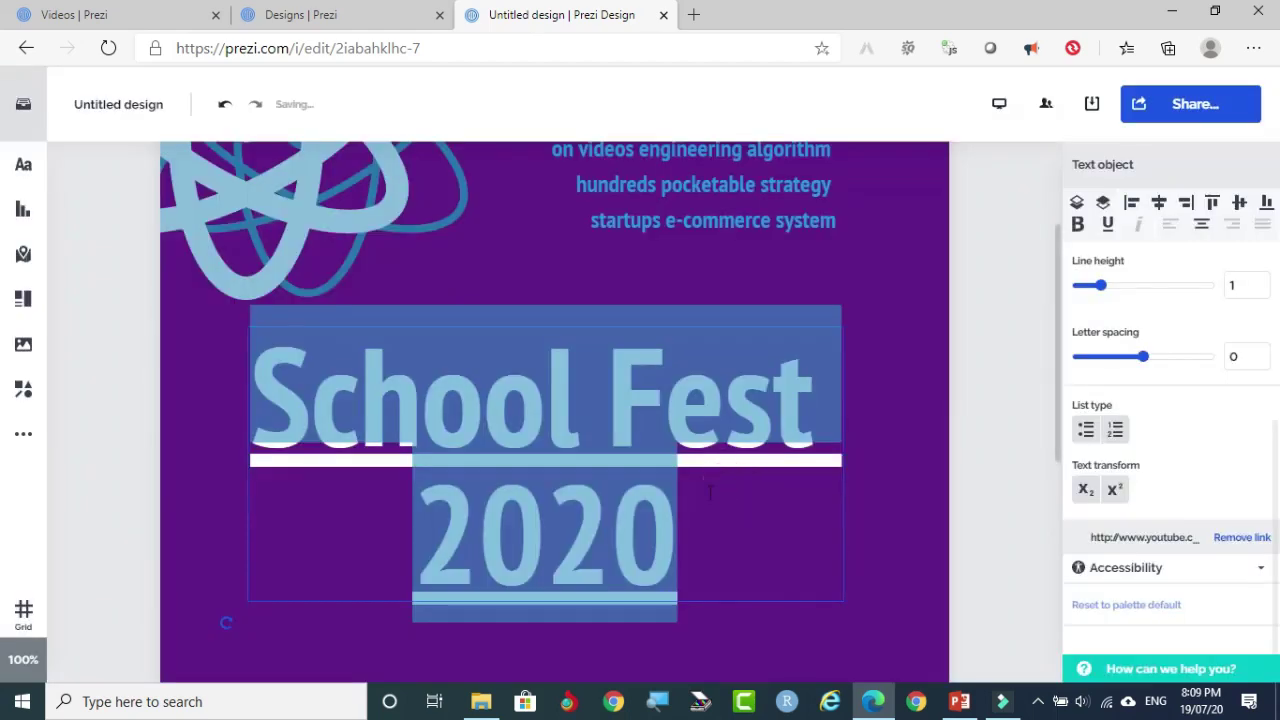
click(882, 460)
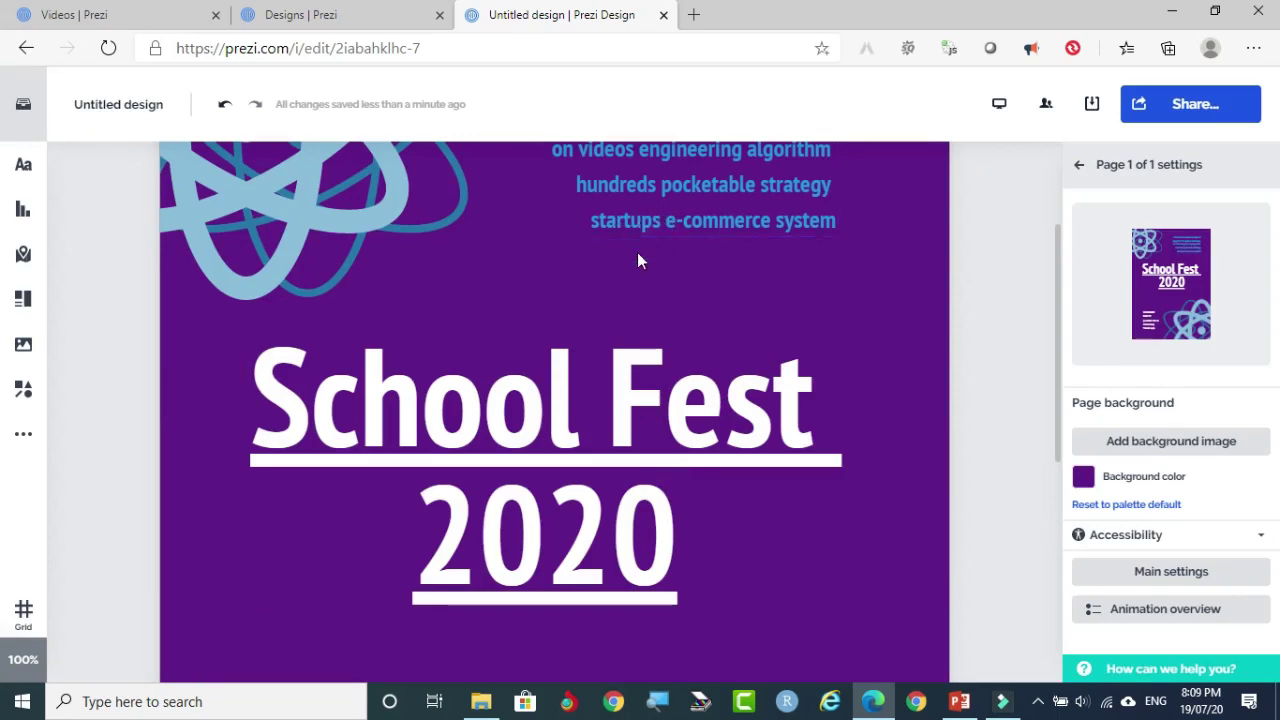
Step: Test the title's link in the full-screen presentation and close the YouTube page it opens
click(629, 420)
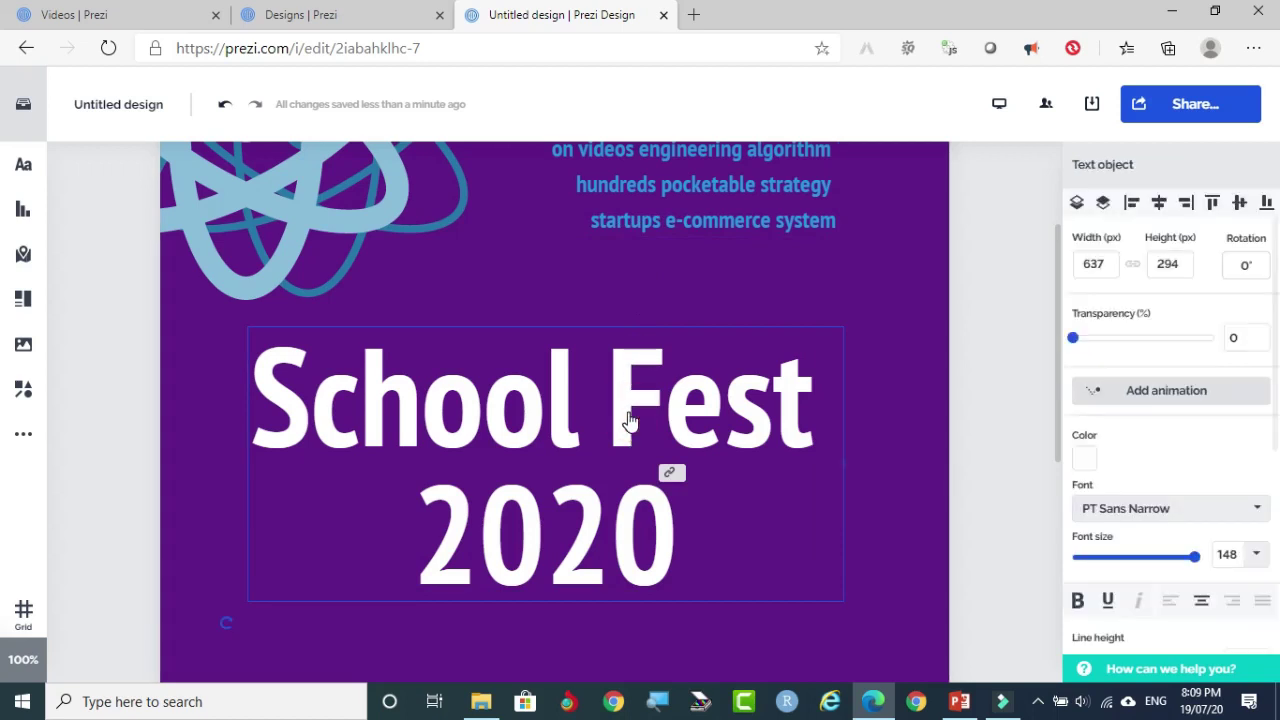
click(995, 104)
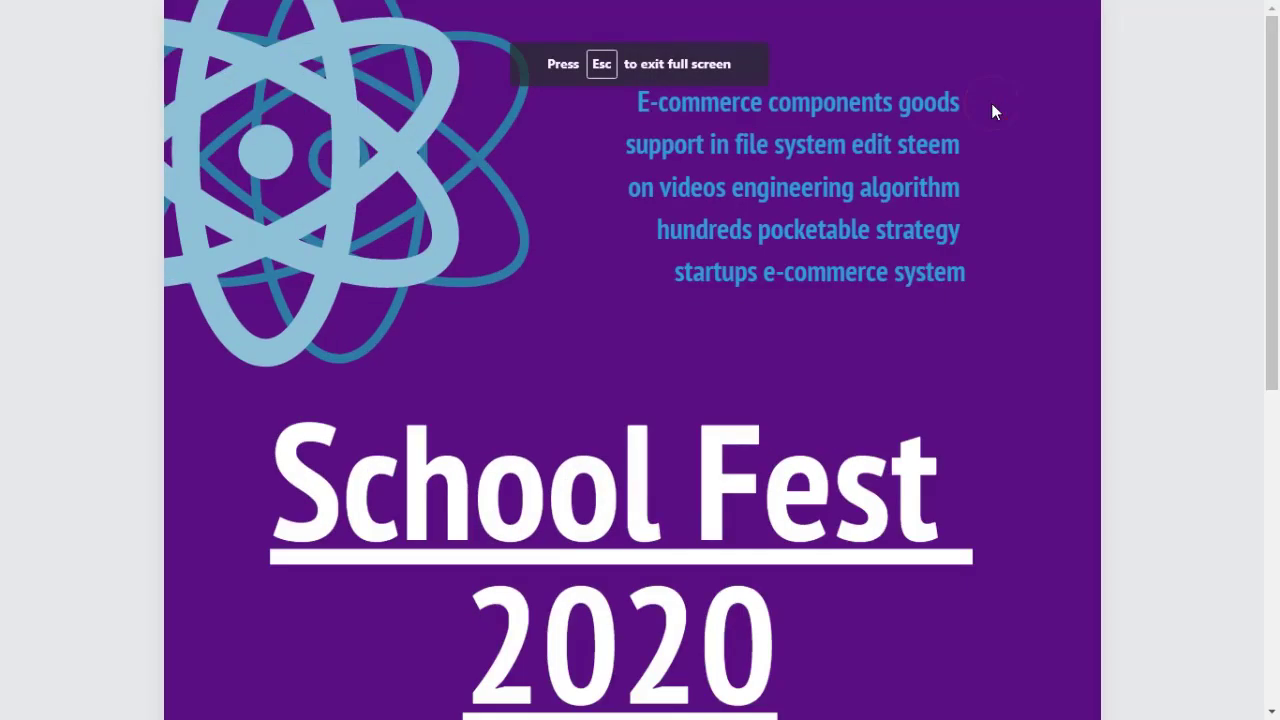
click(714, 466)
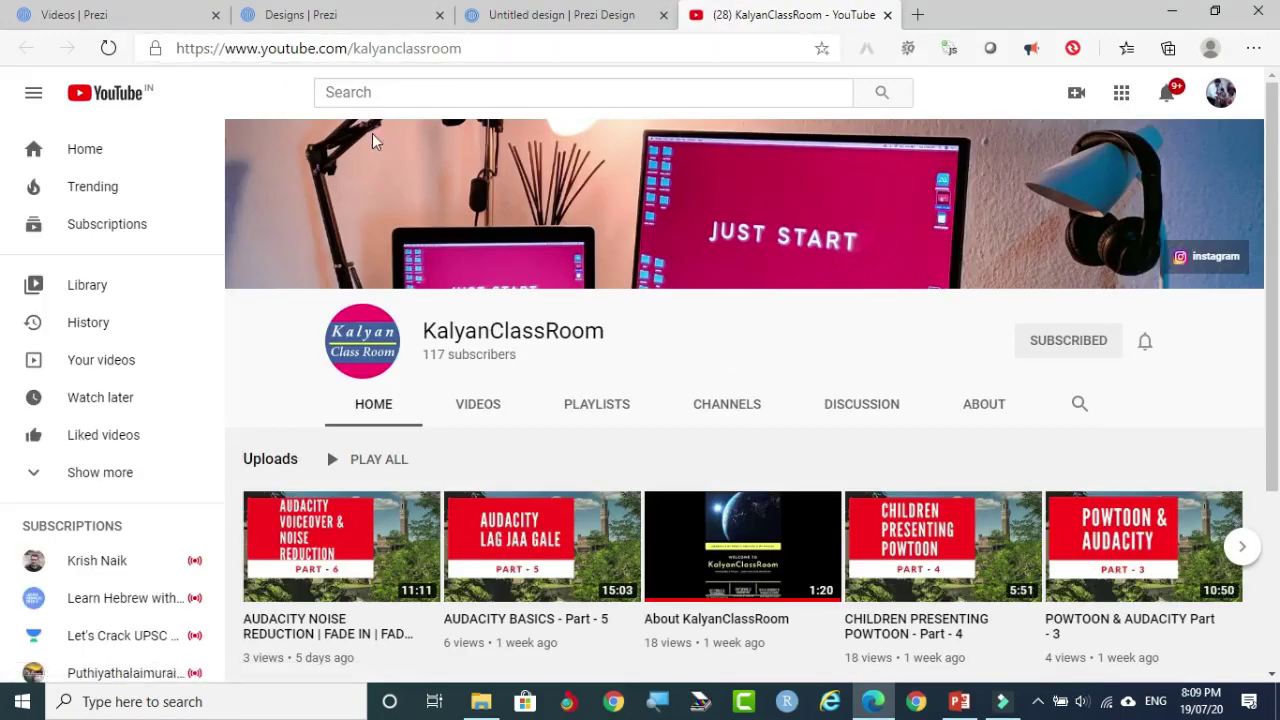
click(887, 15)
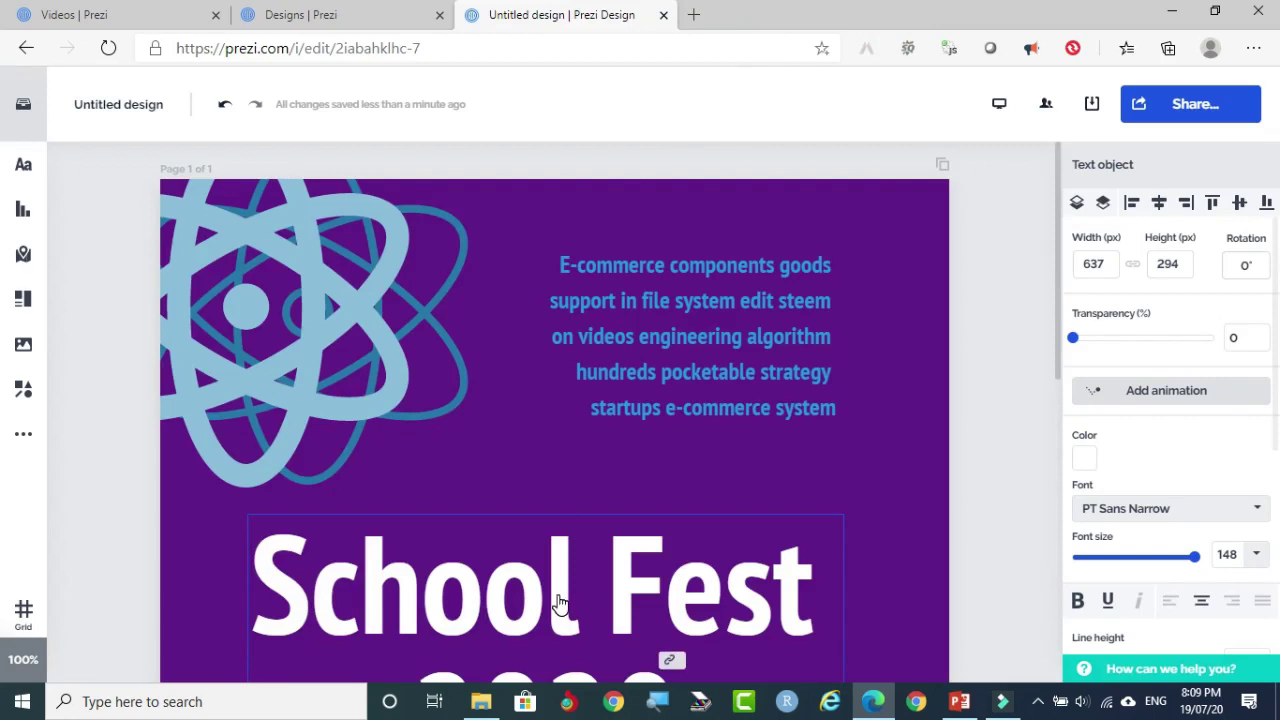
scroll(560, 600, down, 2)
key(ctrl+u)
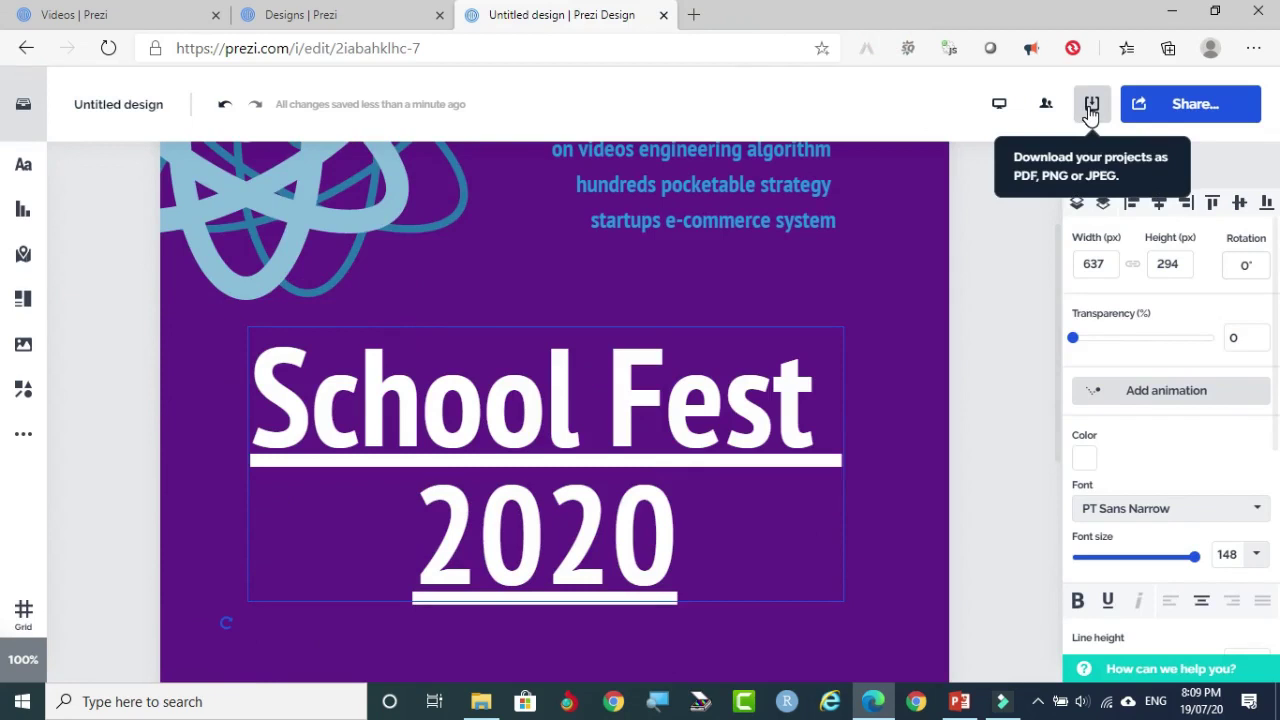
scroll(380, 190, up, 2)
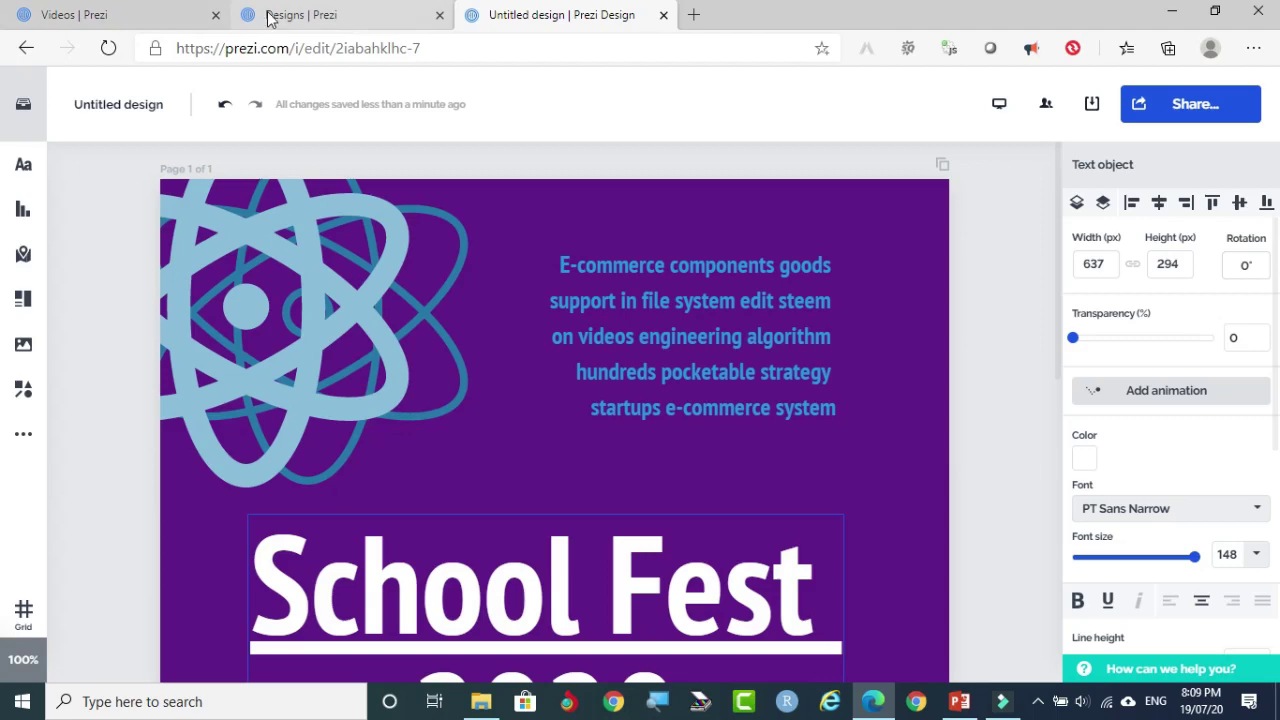
Step: Switch to the Prezi Designs dashboard and look over the design types and existing designs
click(26, 48)
click(26, 48)
click(300, 14)
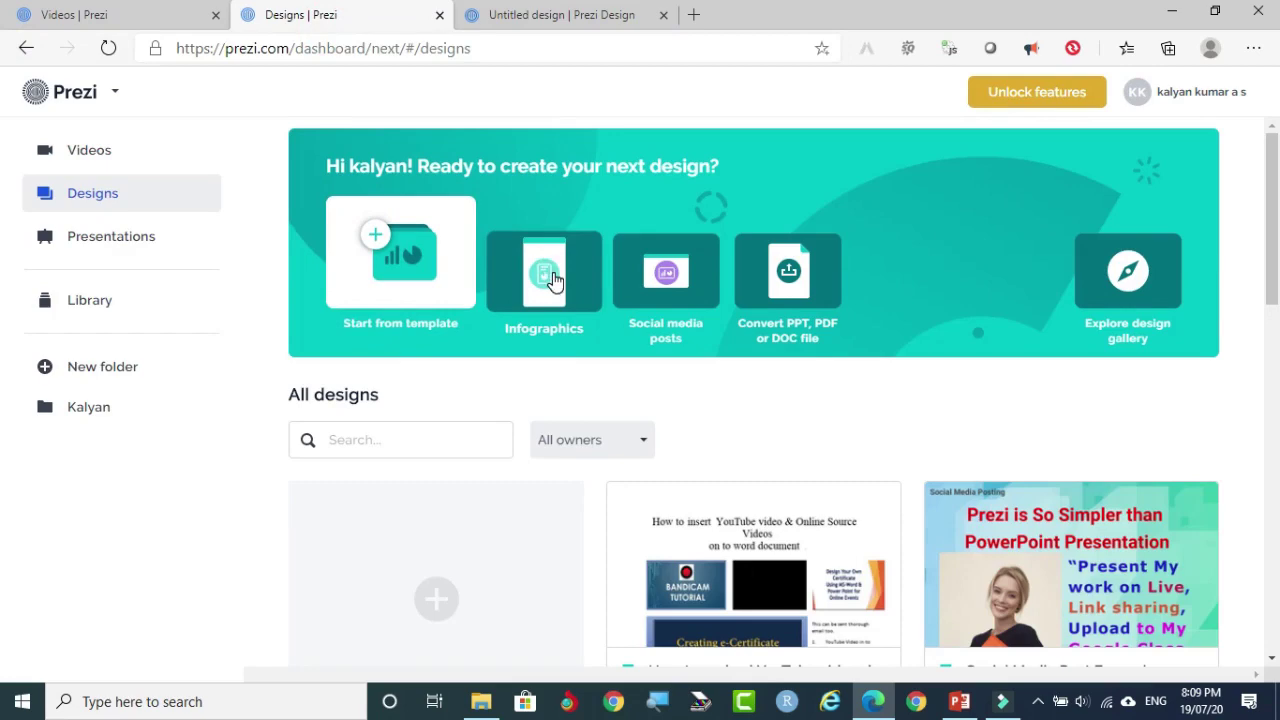
scroll(706, 410, down, 2)
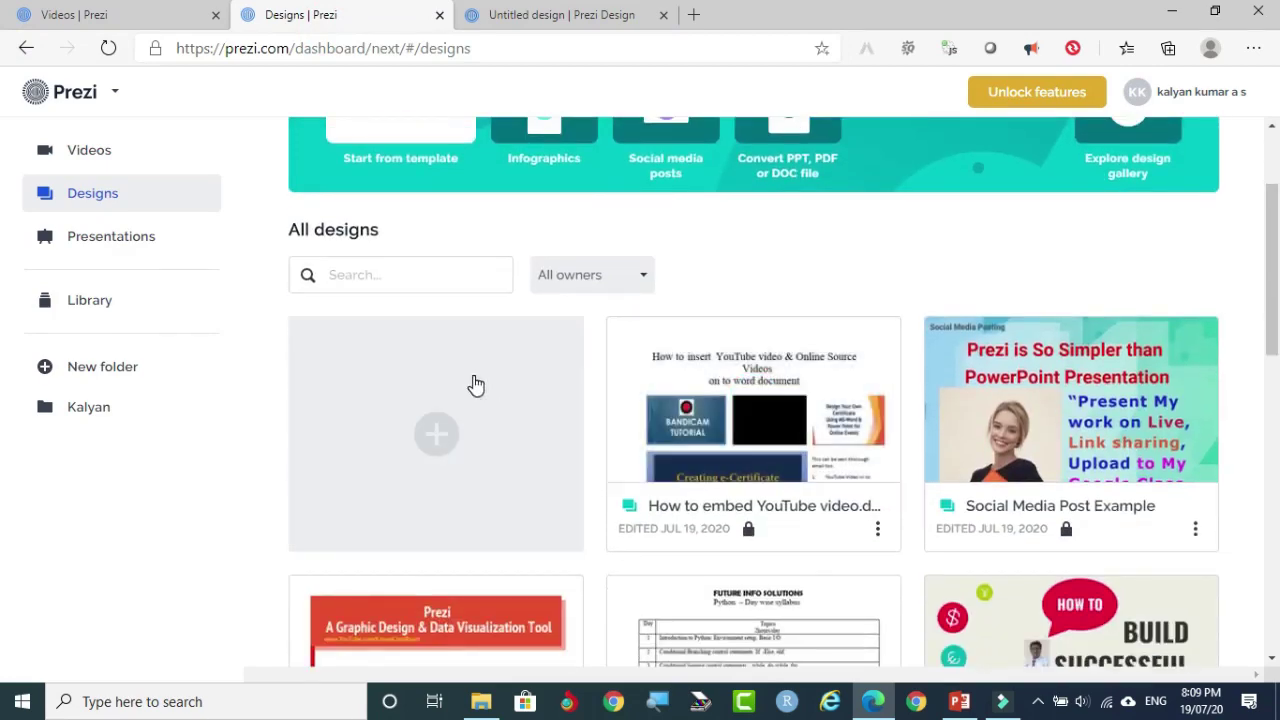
scroll(476, 385, up, 2)
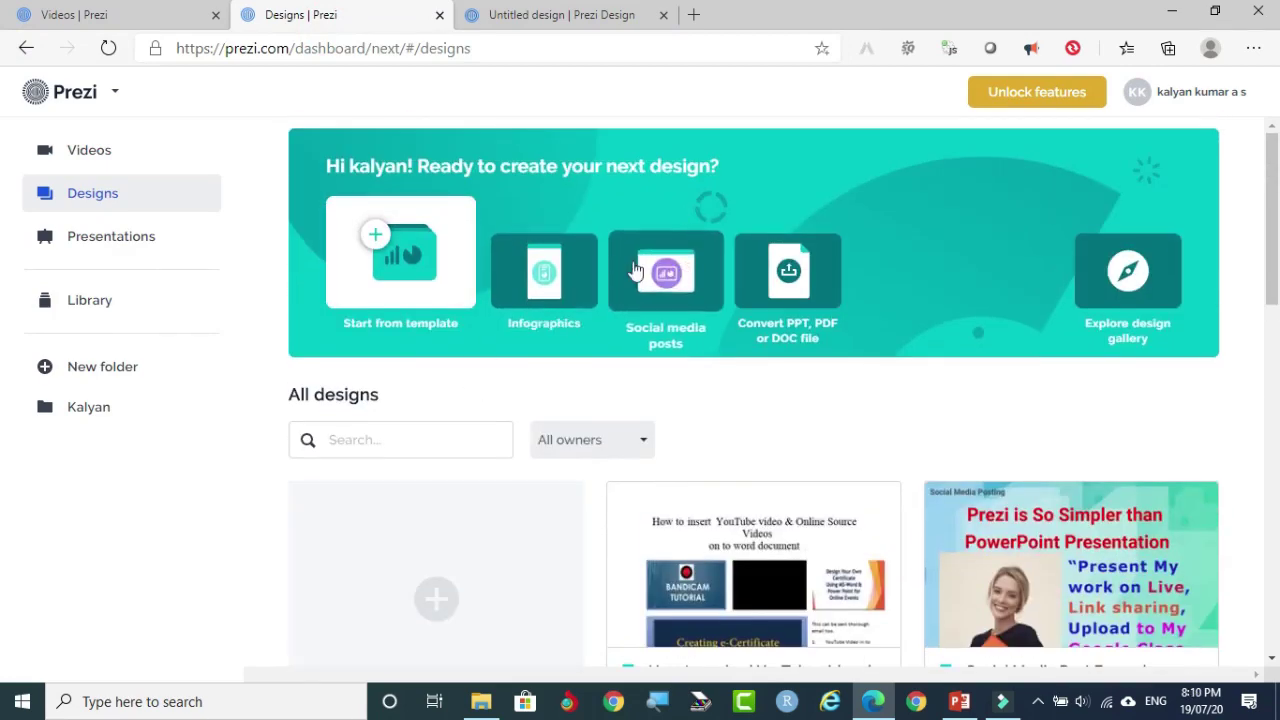
Step: Open the infographics template chooser and close the School Fest poster's editor
click(548, 270)
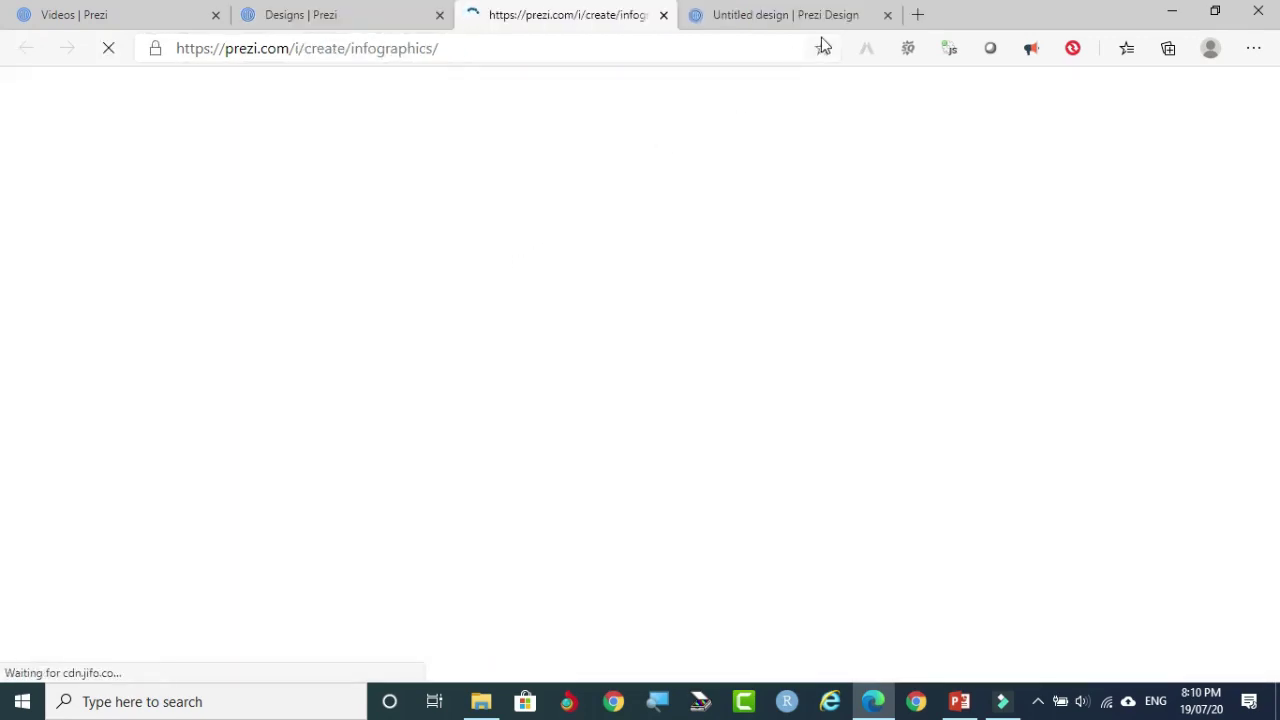
click(886, 15)
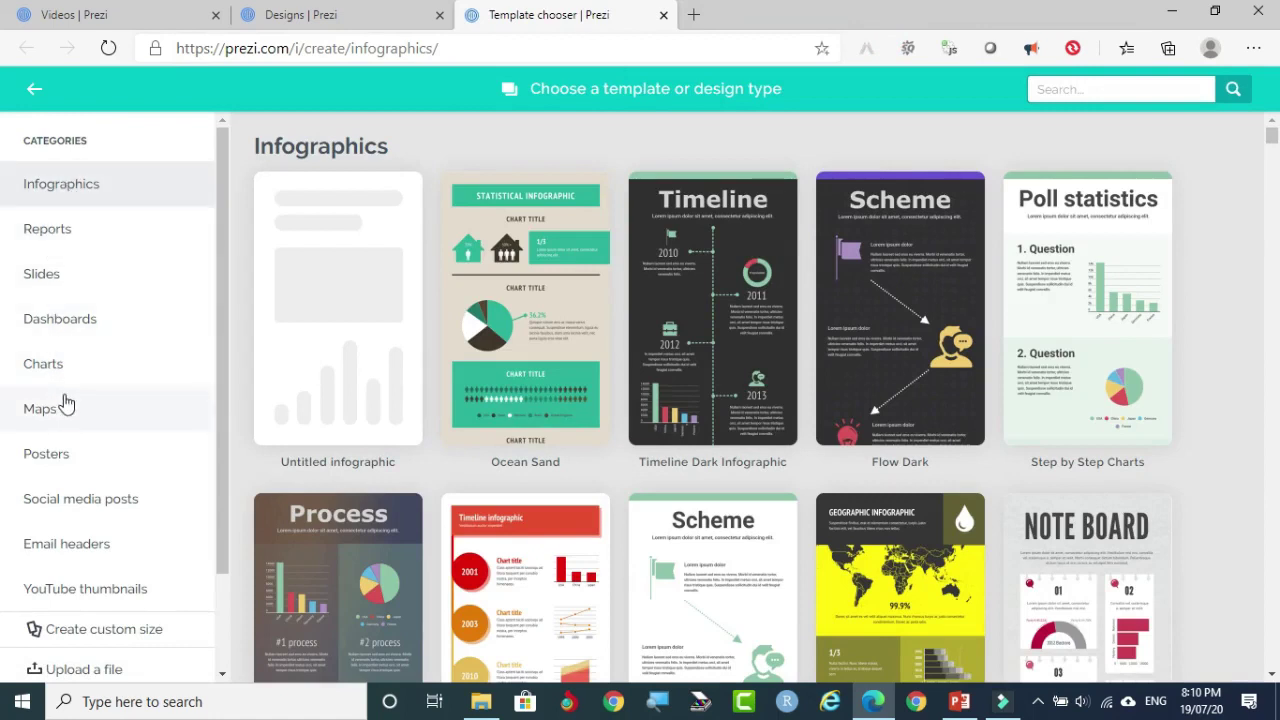
scroll(85, 498, down, 2)
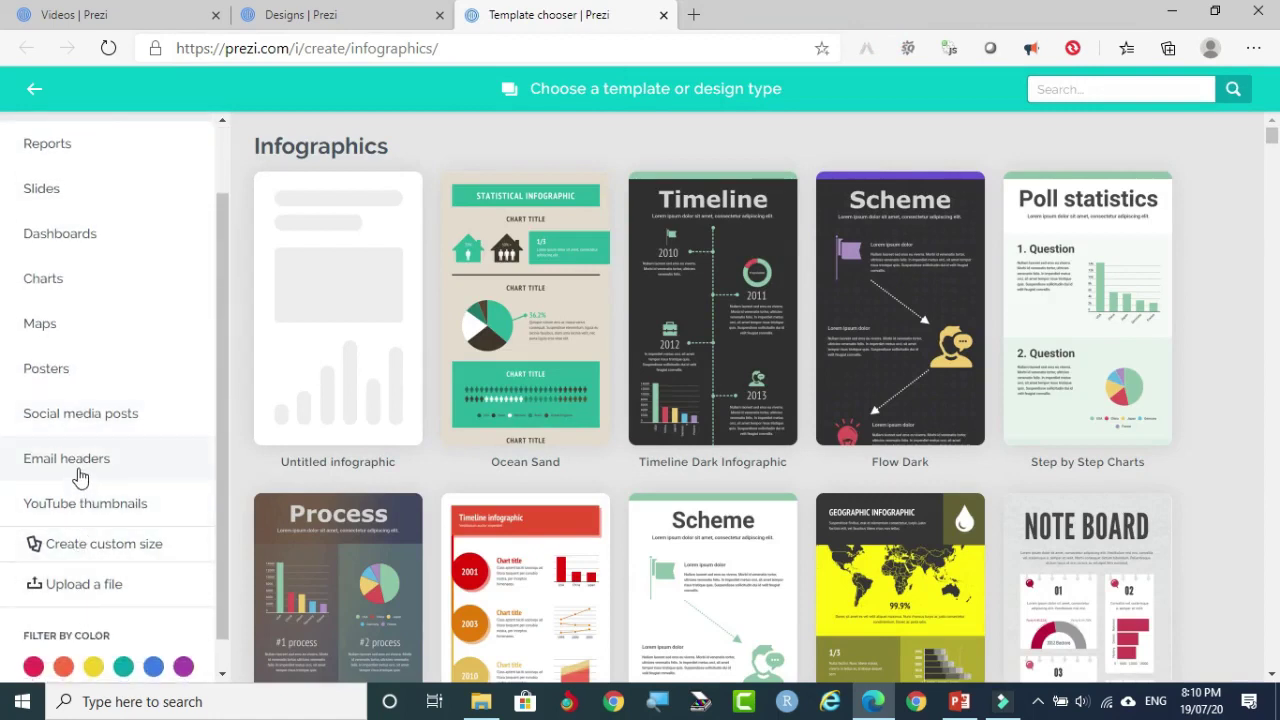
Step: Browse the Email headers templates in the template chooser
click(79, 466)
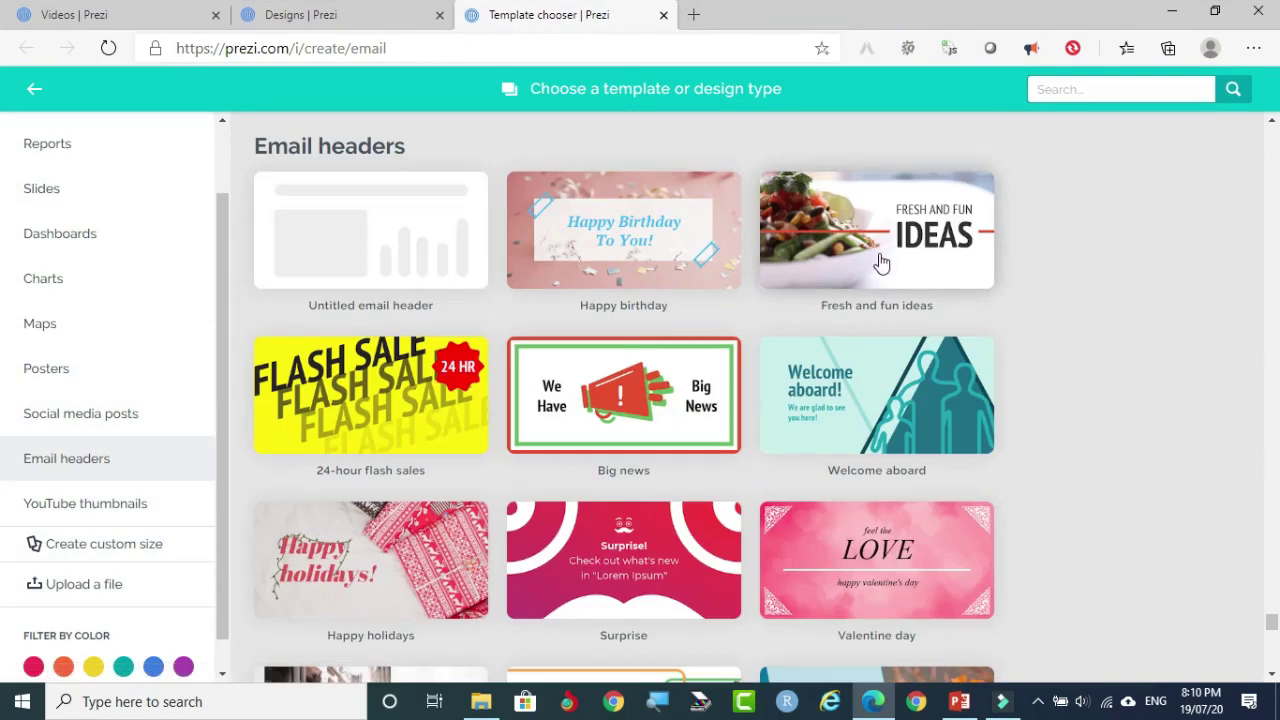
scroll(877, 280, down, 2)
scroll(877, 285, up, 2)
scroll(453, 445, down, 4)
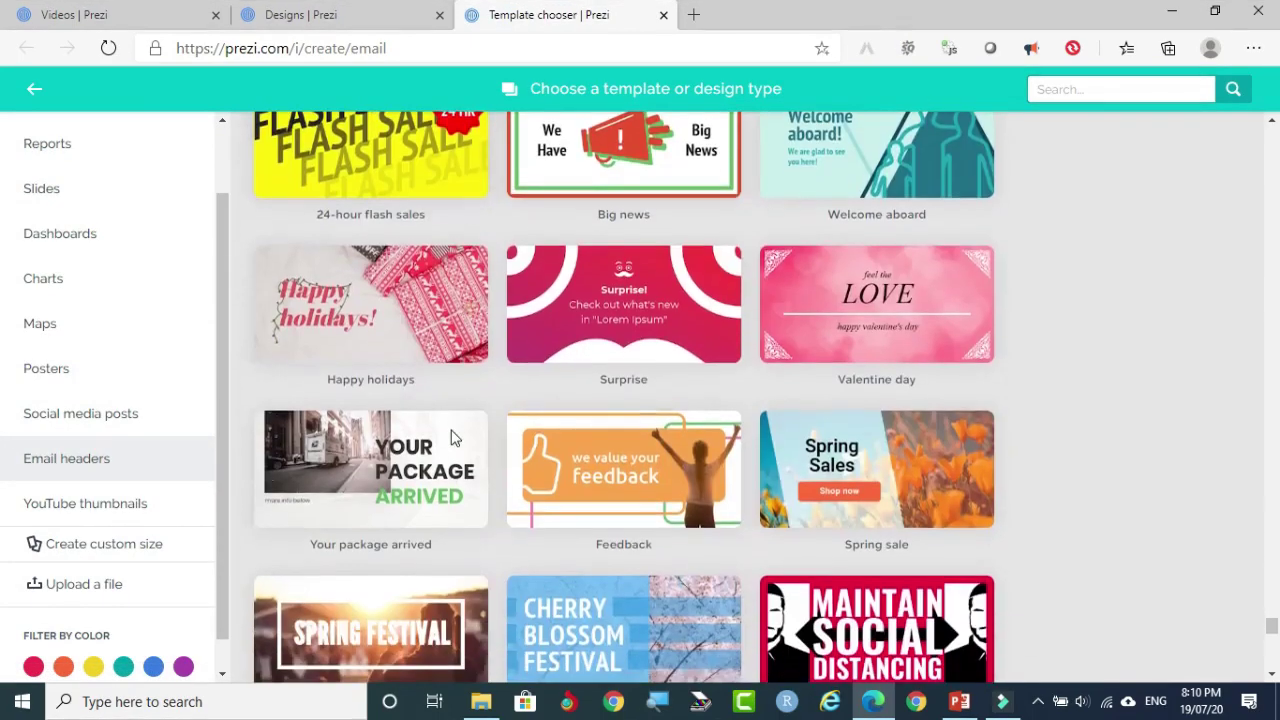
scroll(453, 445, up, 6)
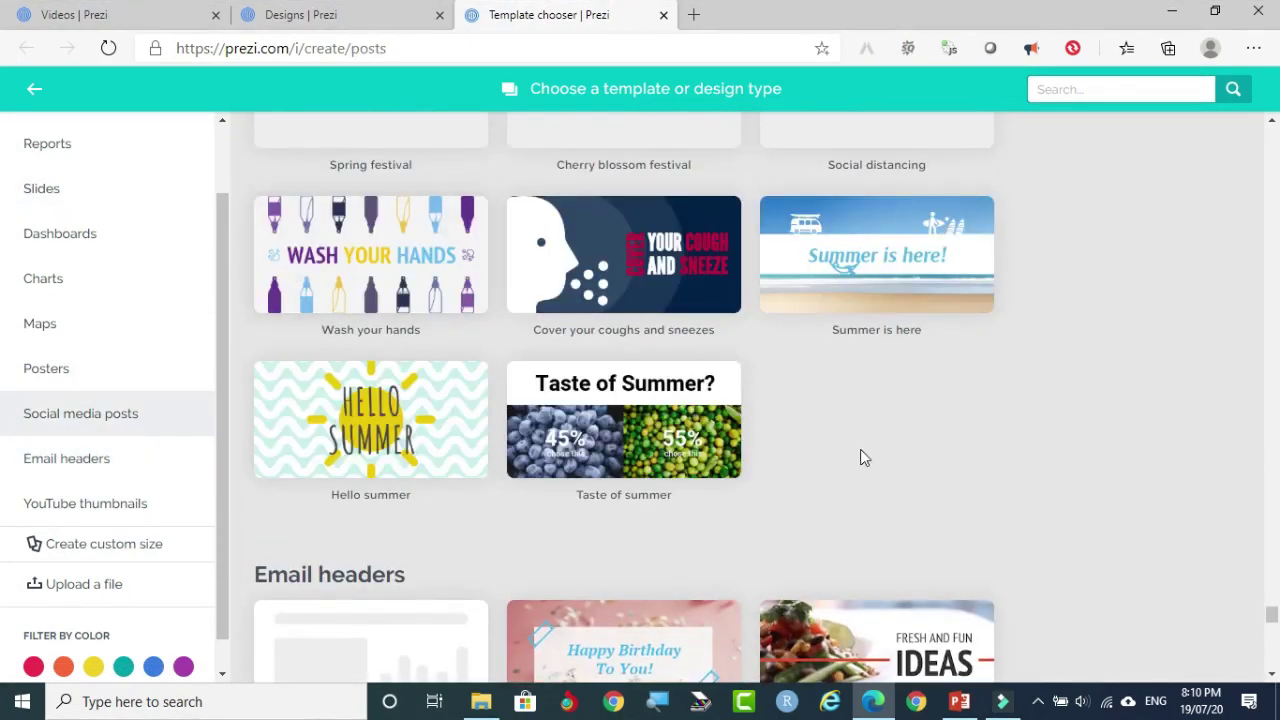
scroll(860, 449, down, 4)
Step: Create a design from the Fresh and fun ideas email header template and preview it in full screen
click(852, 254)
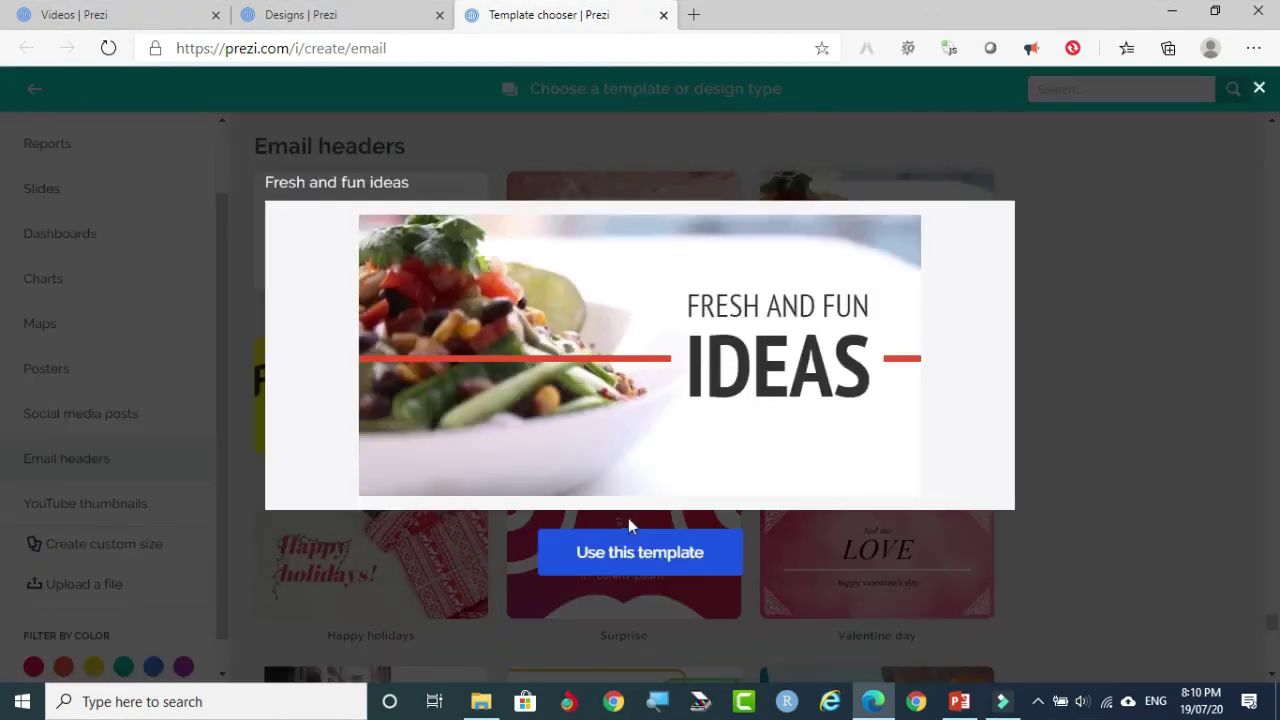
click(630, 555)
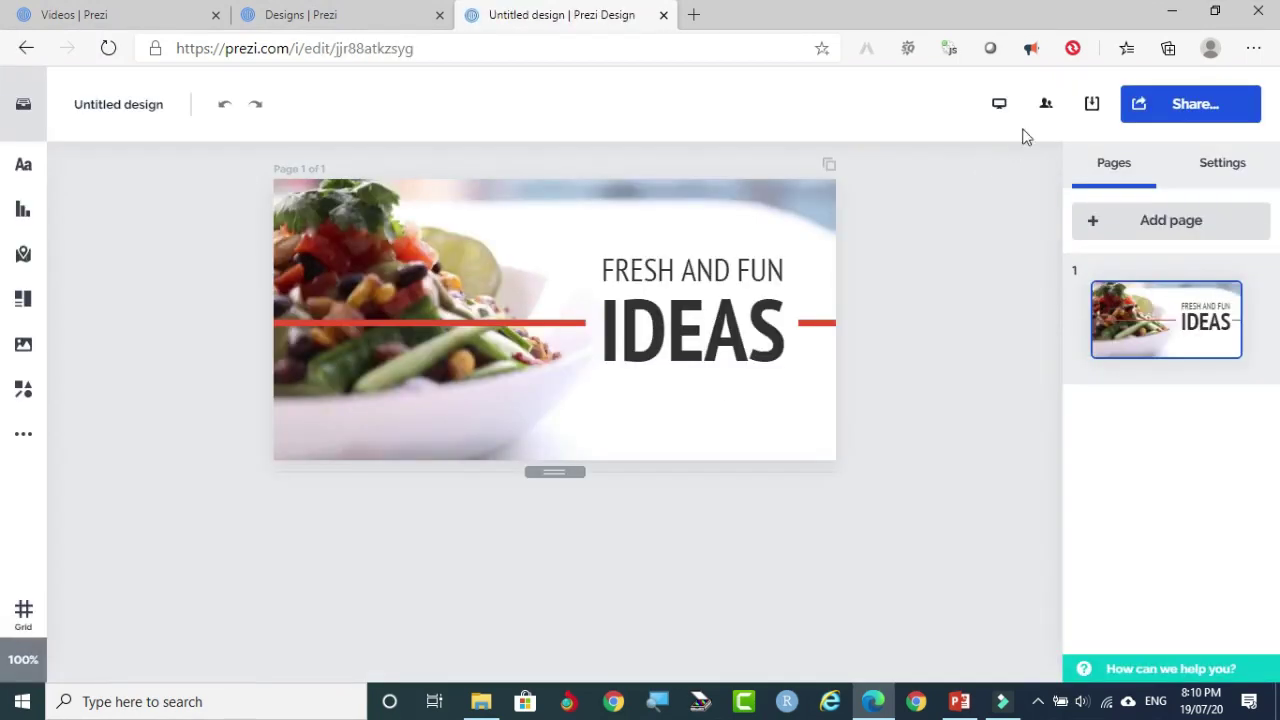
click(999, 103)
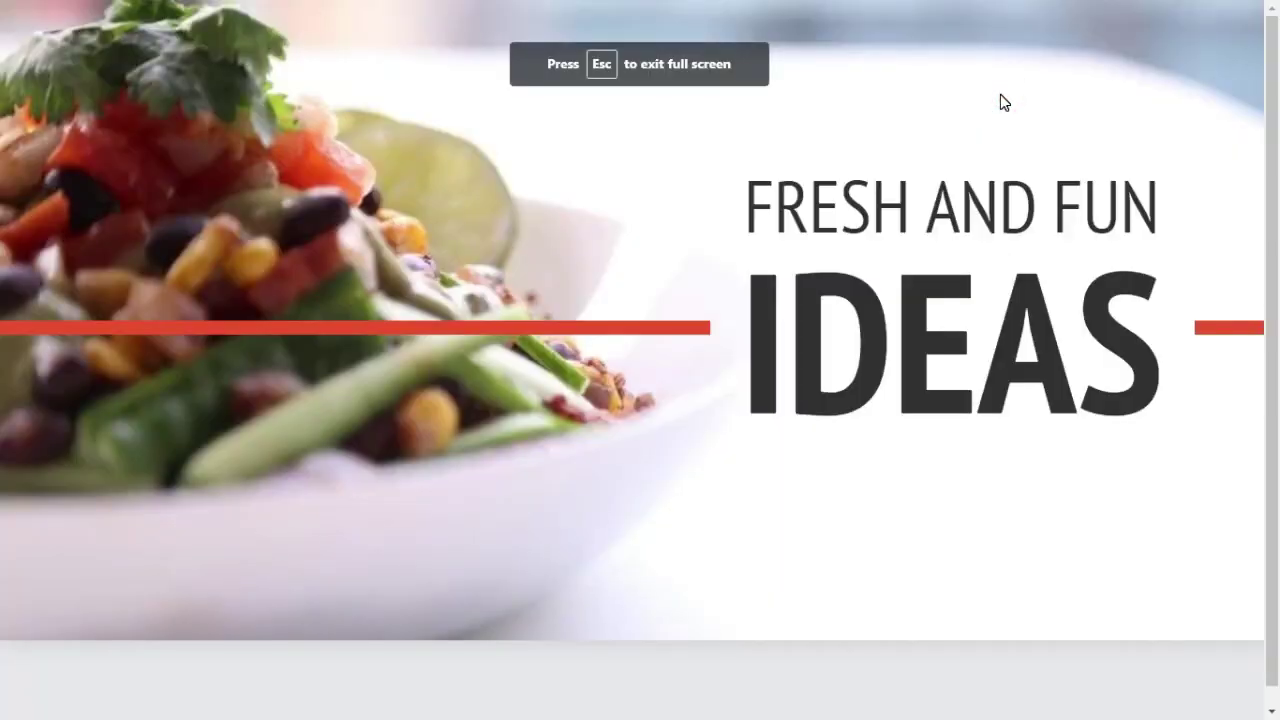
key(Escape)
Step: Close the PowerPoint import page on the Videos dashboard and look over the existing videos
click(143, 12)
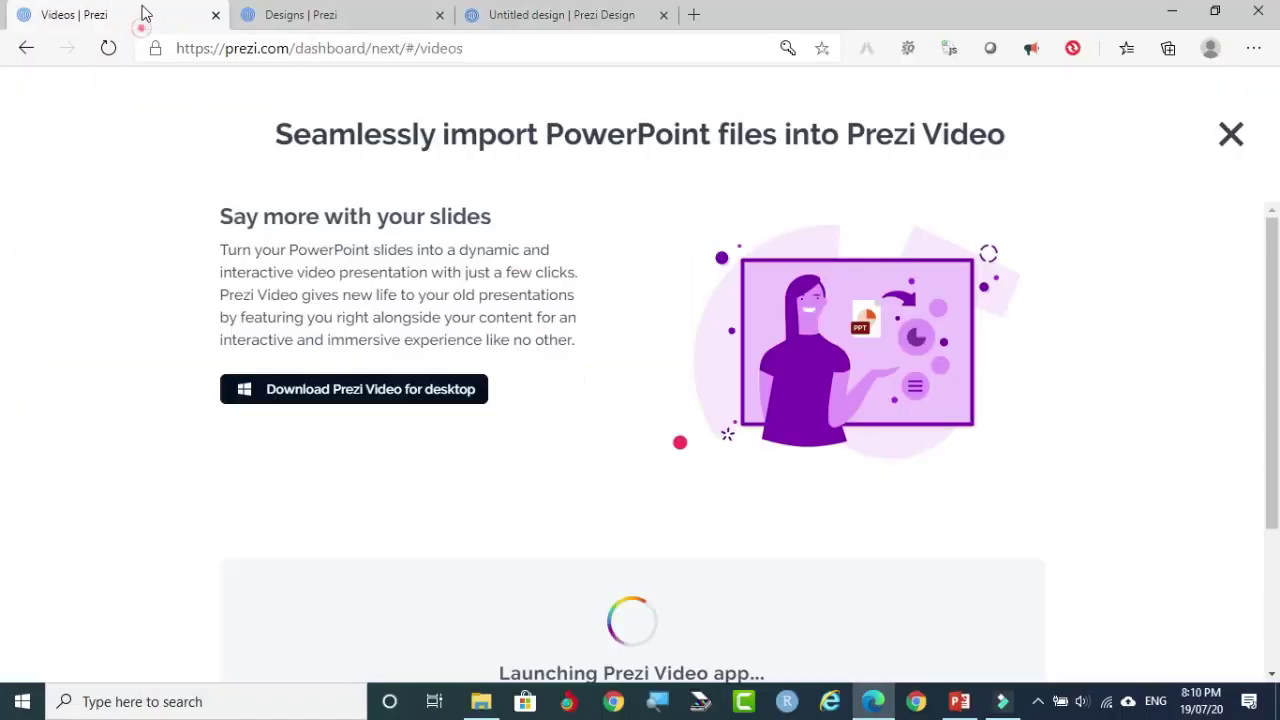
click(1252, 144)
scroll(720, 480, down, 3)
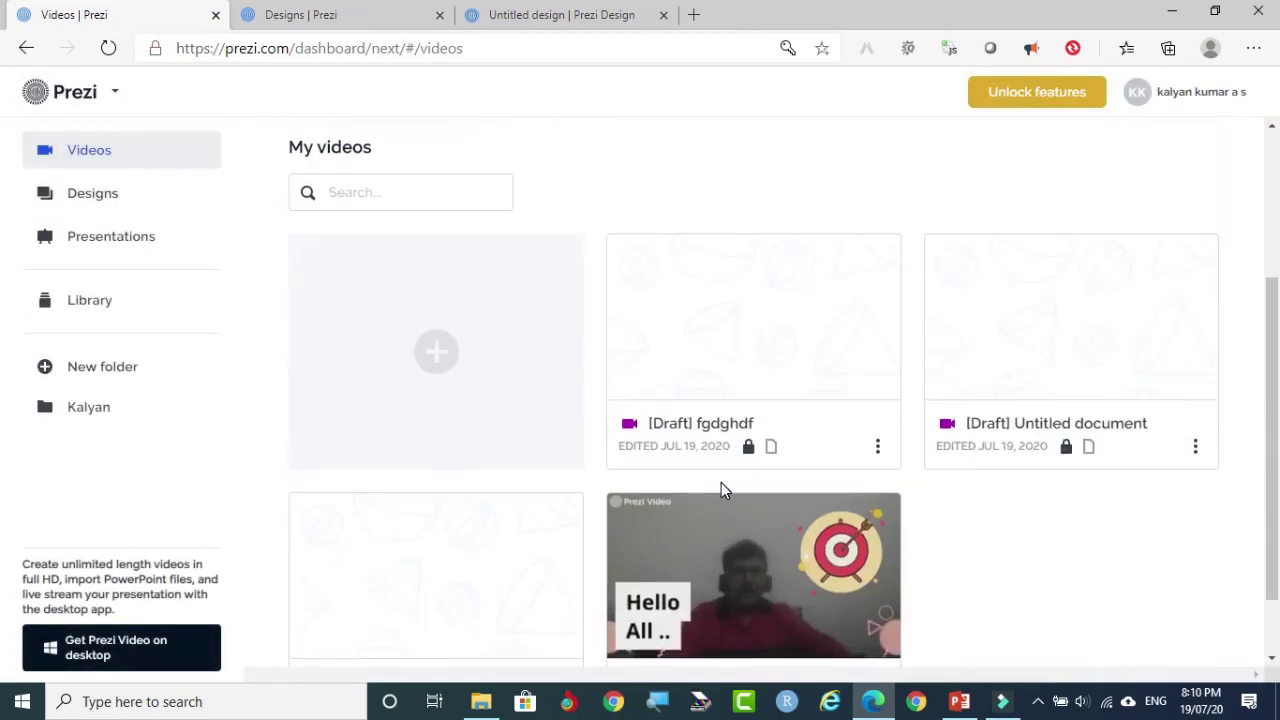
scroll(722, 484, up, 3)
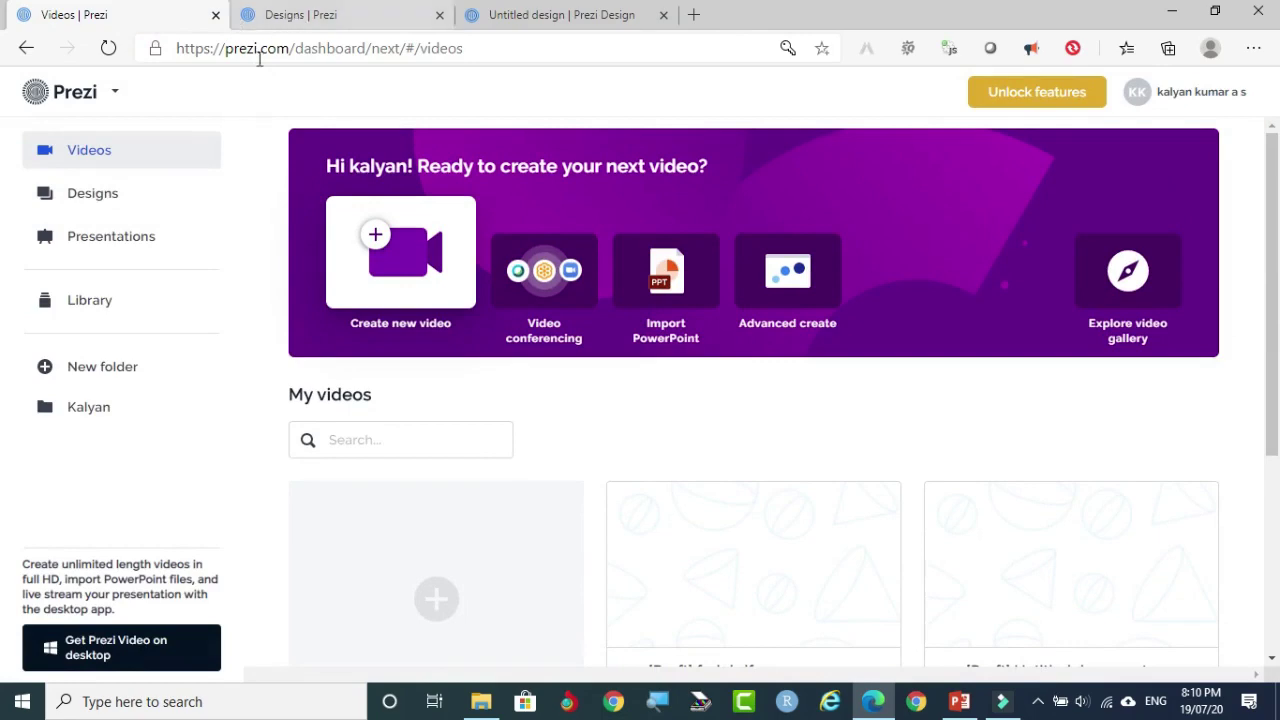
Step: Find and open the previously customized Fresh and Fun Ideas design, with the added heading and web link, from the Designs dashboard
click(86, 193)
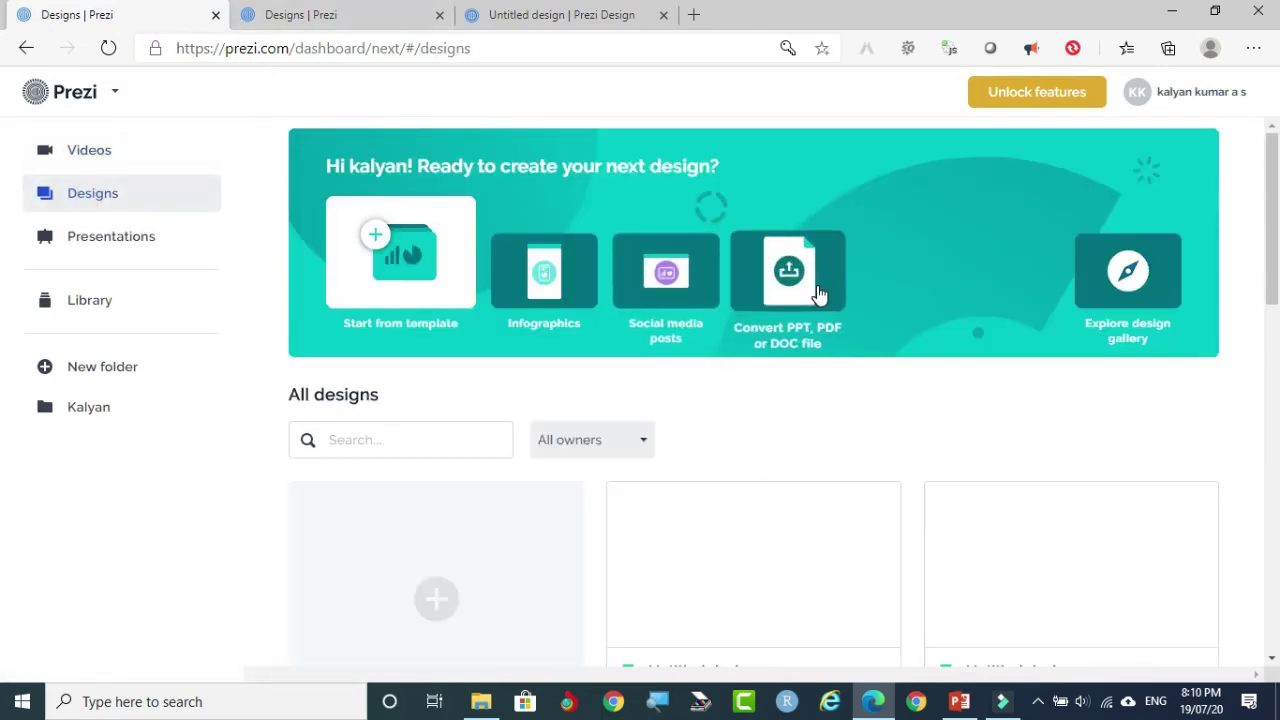
scroll(820, 300, down, 3)
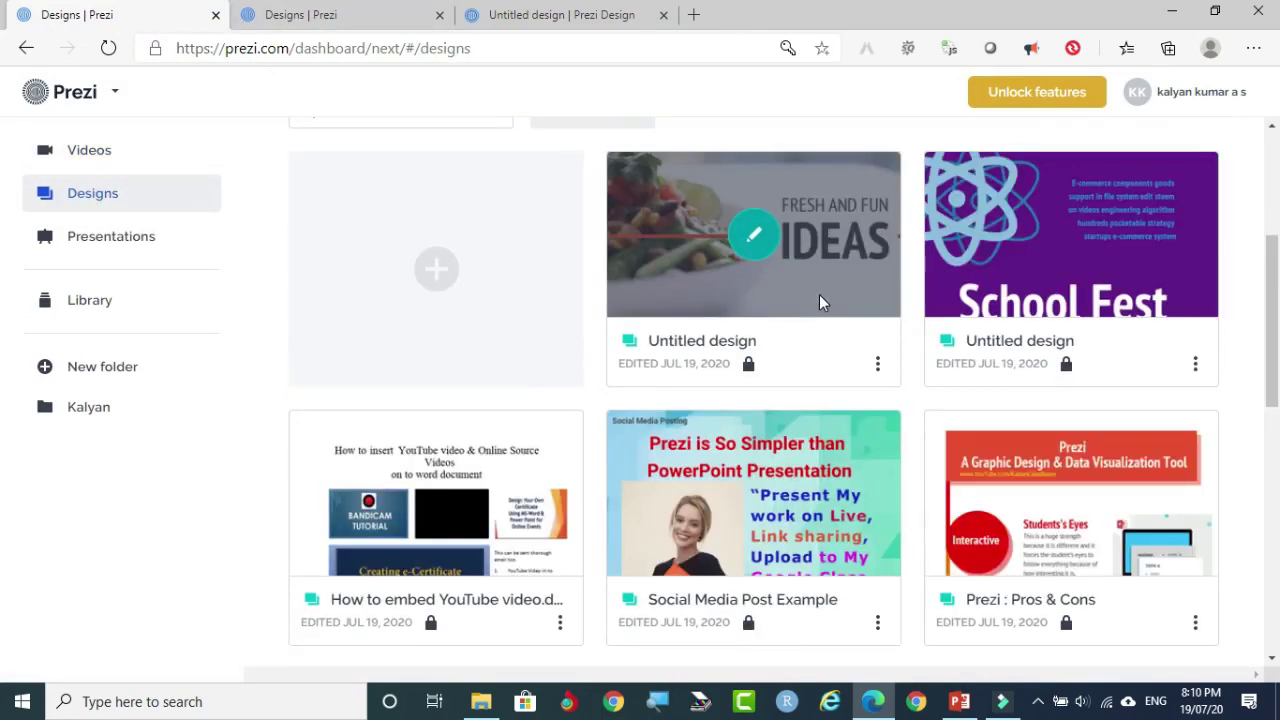
scroll(820, 300, down, 2)
scroll(819, 294, down, 1)
scroll(836, 388, down, 3)
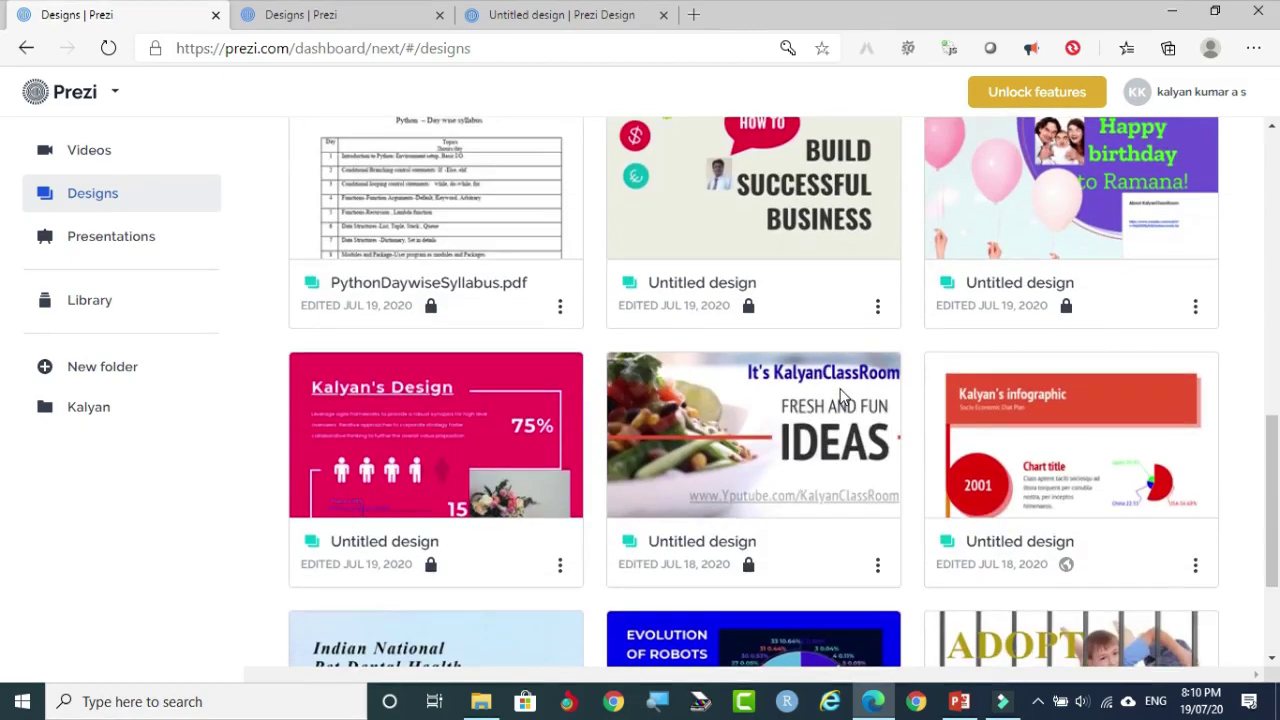
click(752, 441)
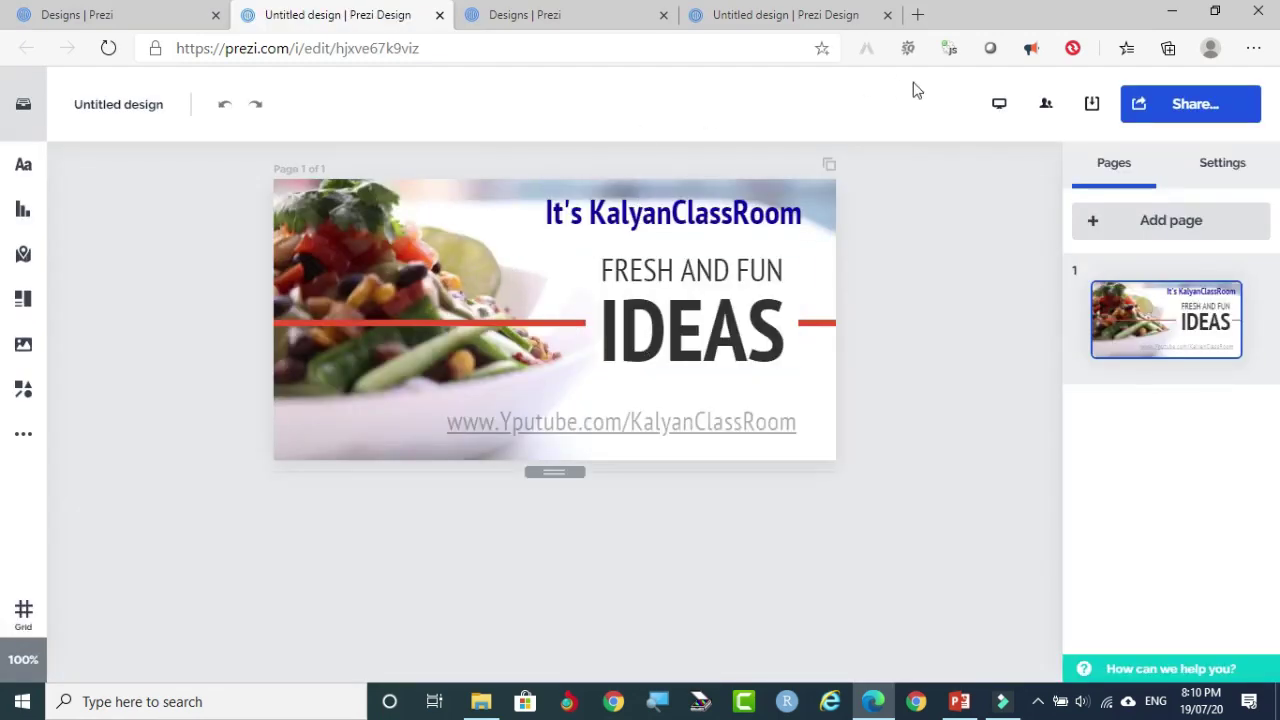
Step: View the customized Fresh and Fun Ideas design in full screen and close its editor
click(999, 103)
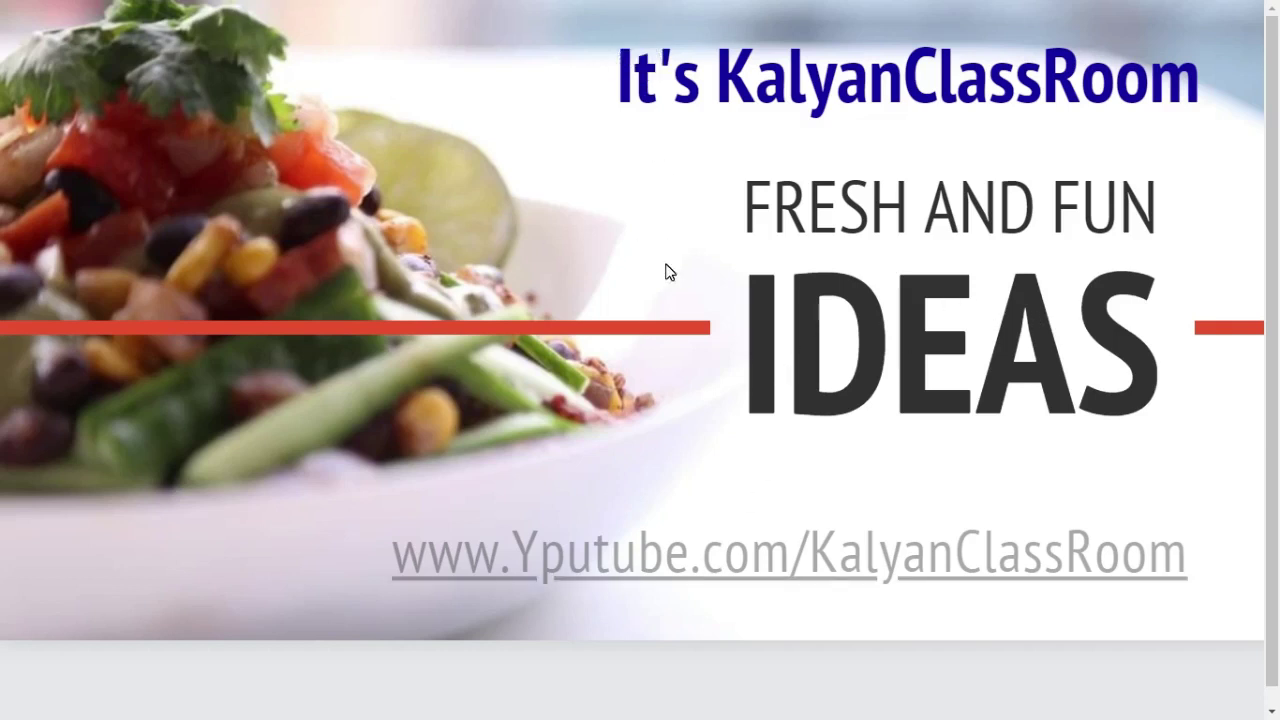
key(Escape)
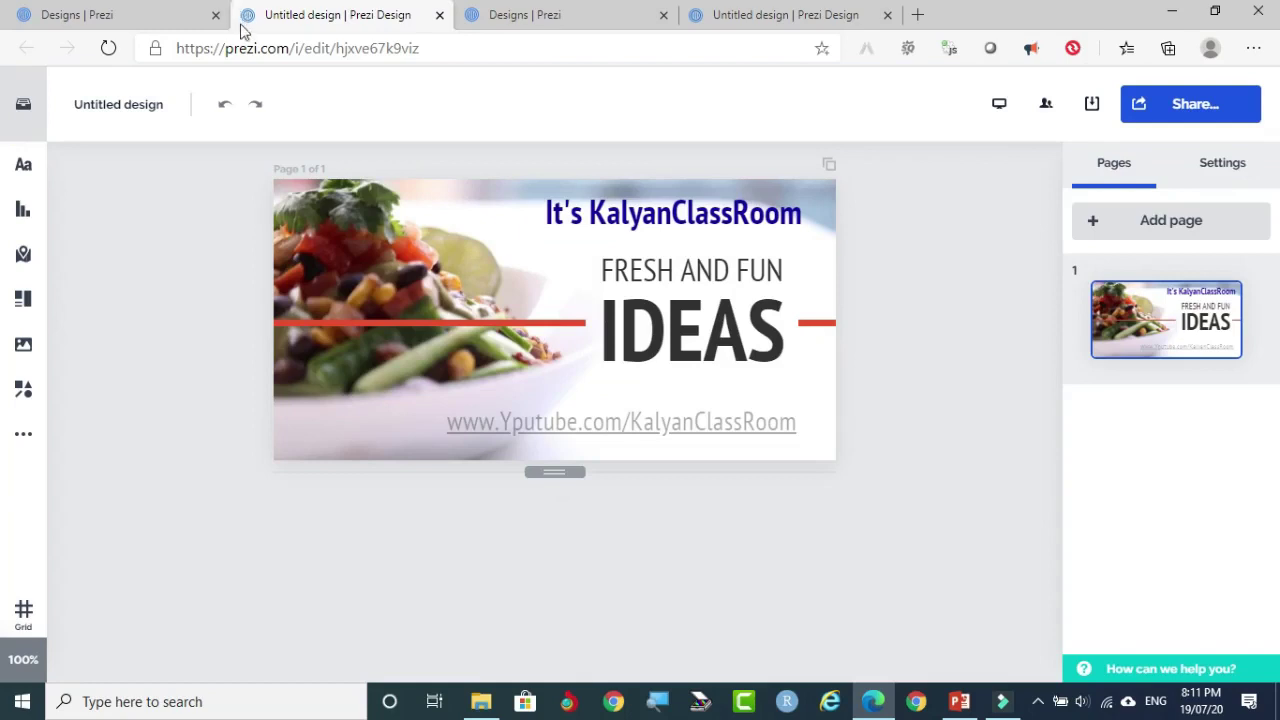
click(439, 15)
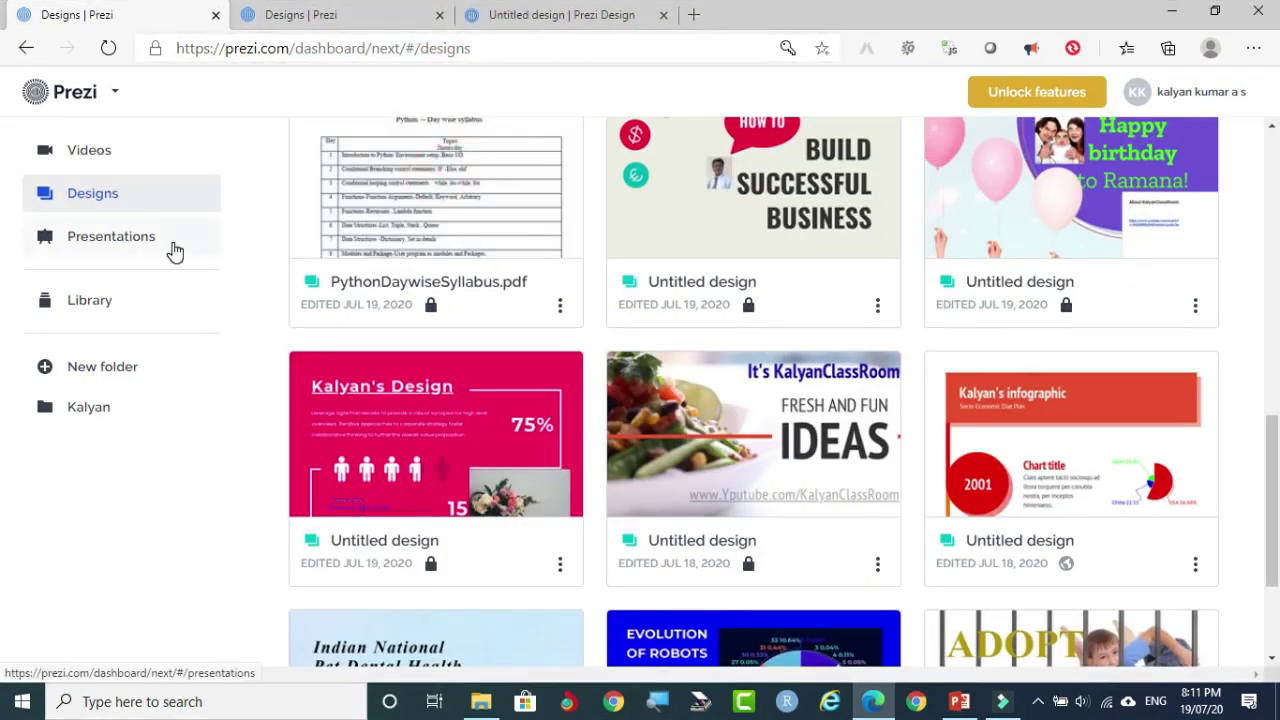
Step: Switch to the other open Designs dashboard and open the infographics template chooser from it
click(300, 15)
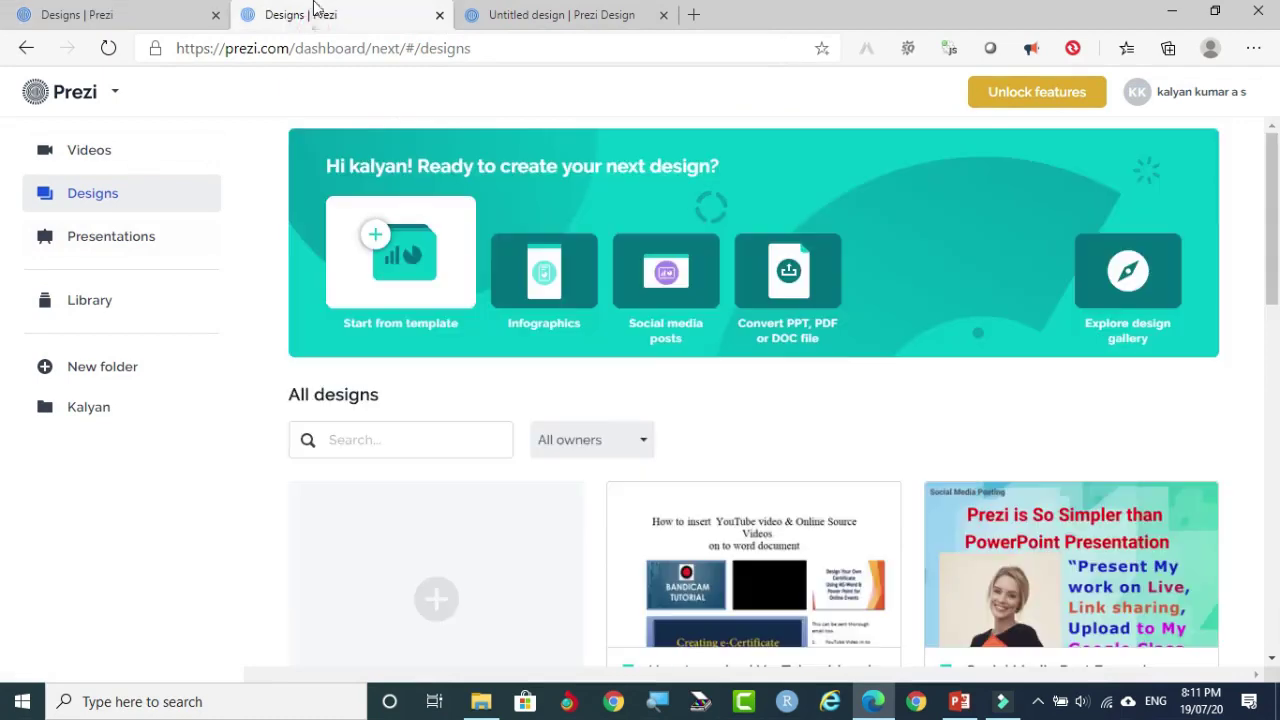
click(104, 193)
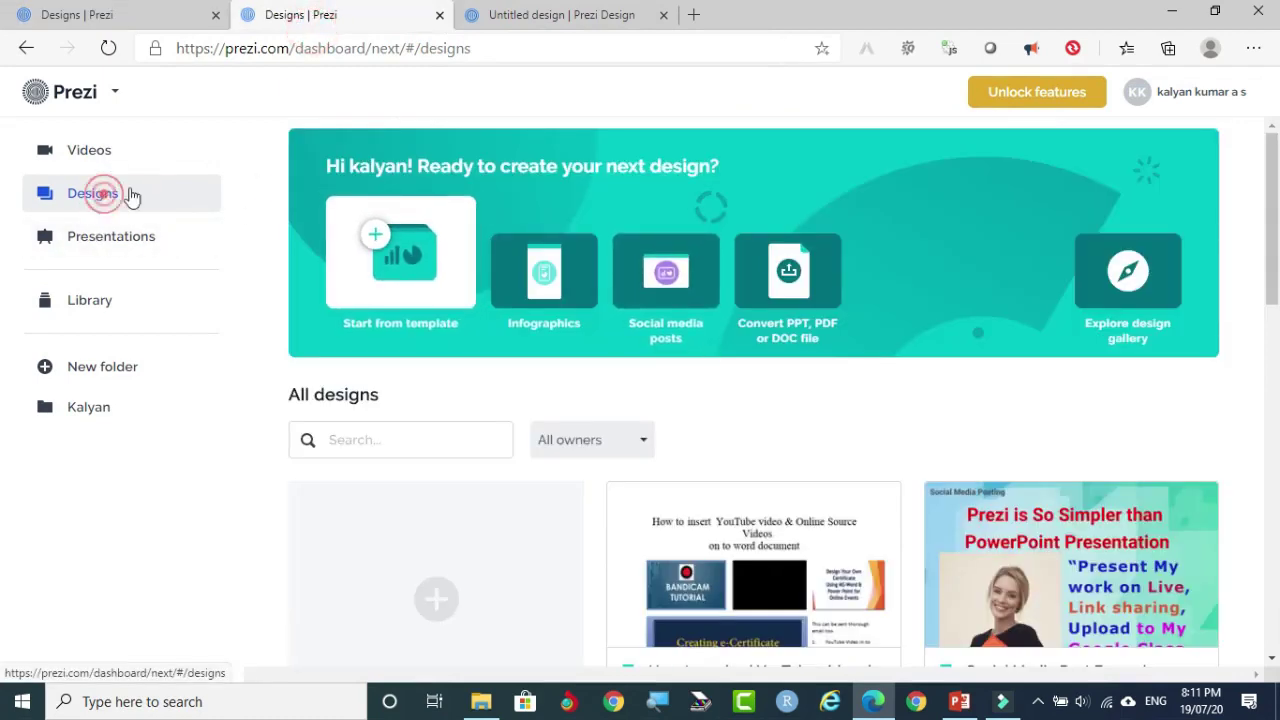
scroll(634, 346, down, 4)
scroll(640, 346, up, 4)
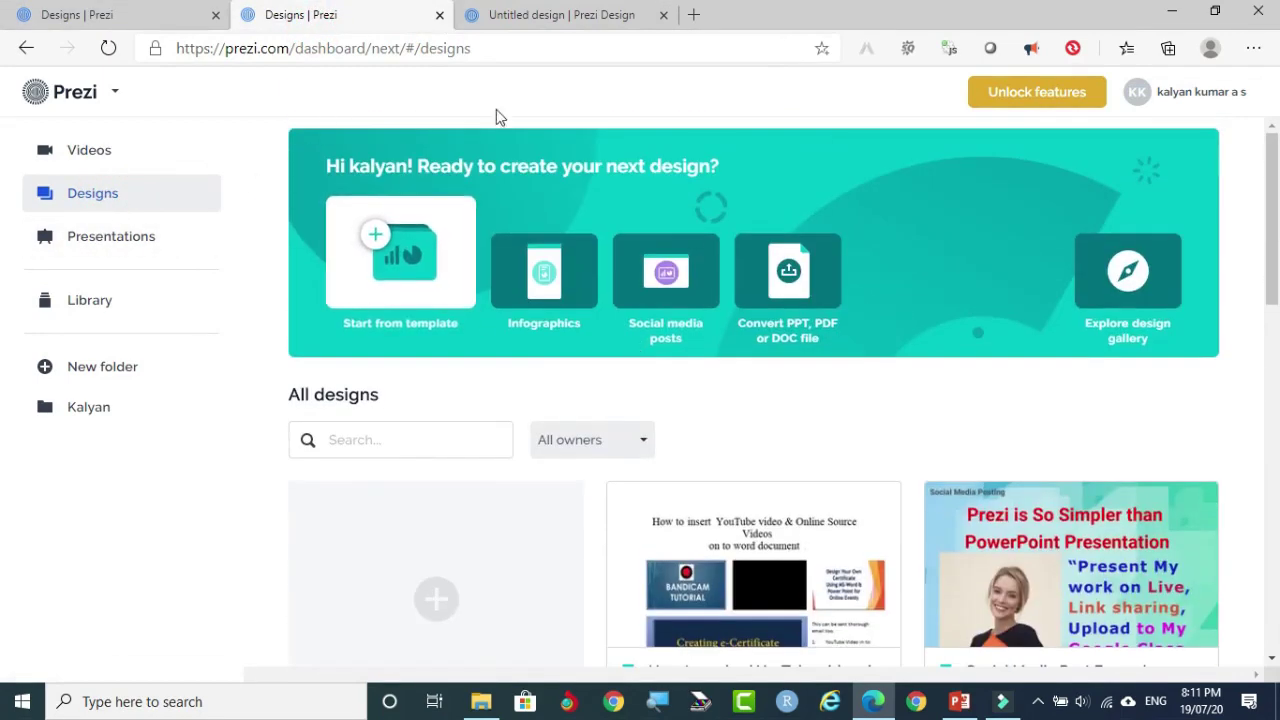
click(552, 276)
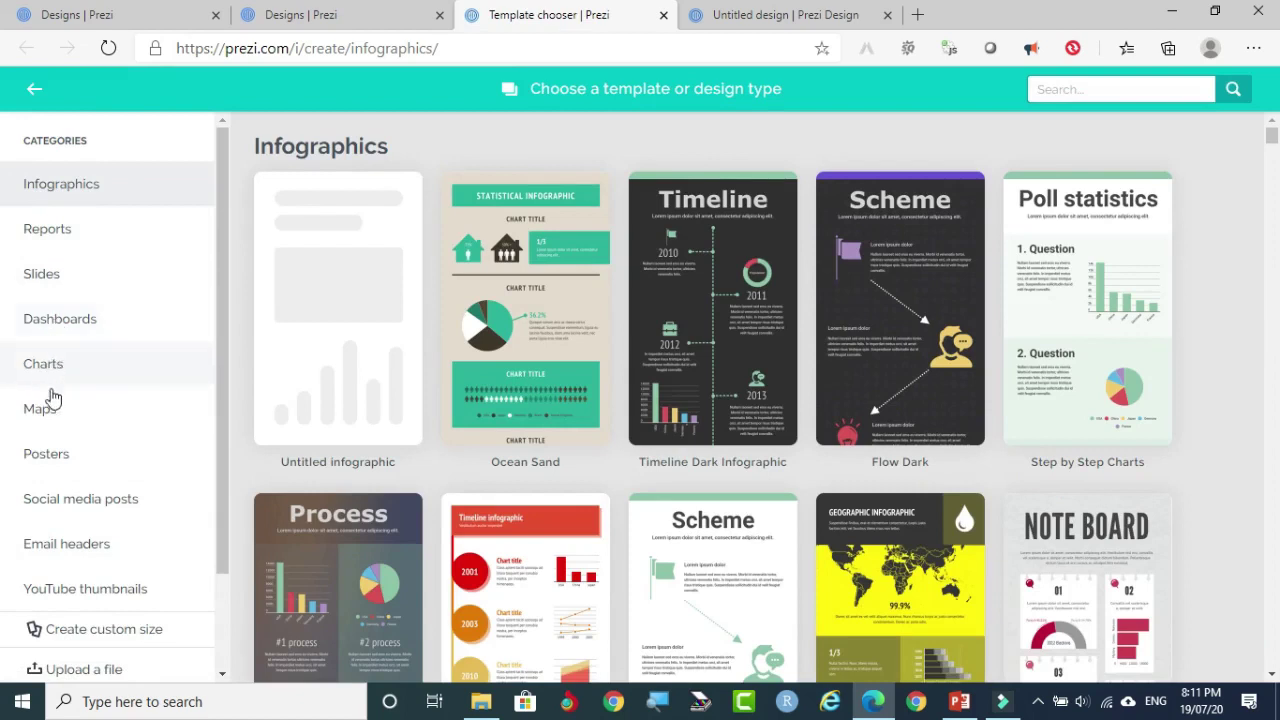
scroll(51, 405, down, 1)
scroll(51, 340, up, 1)
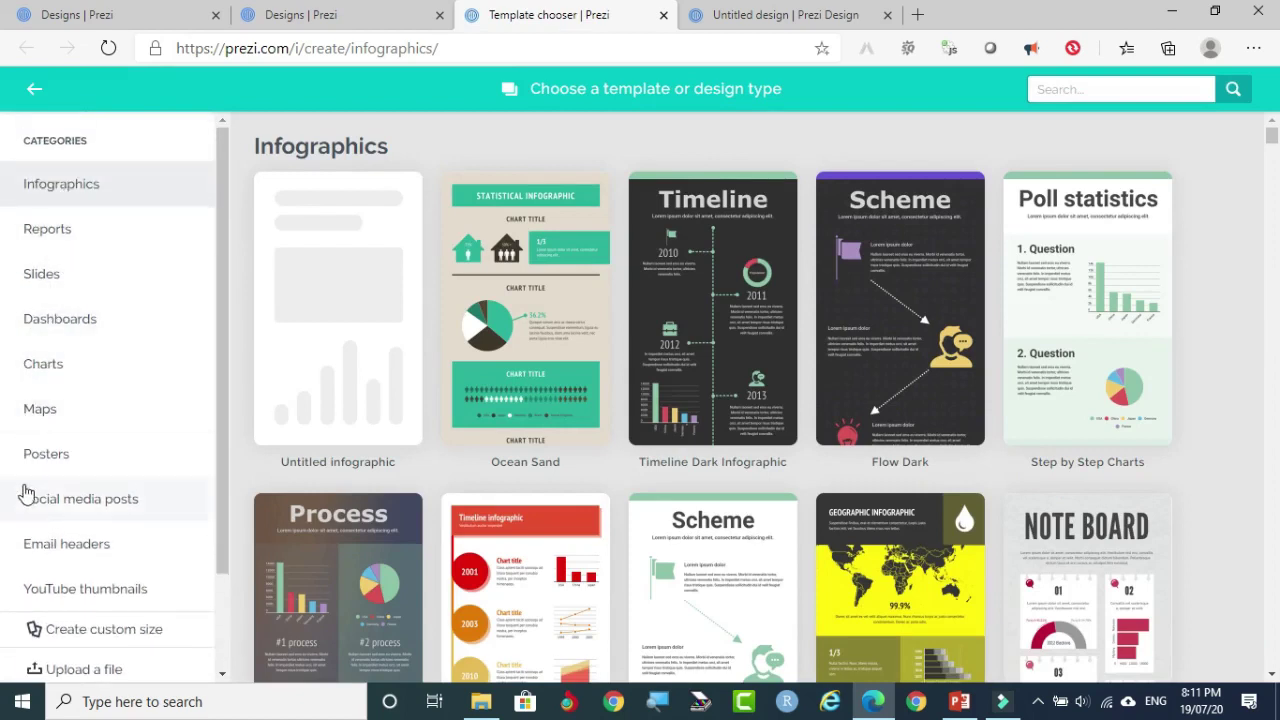
Step: Browse the Slides category's presentation templates in the template chooser
click(36, 280)
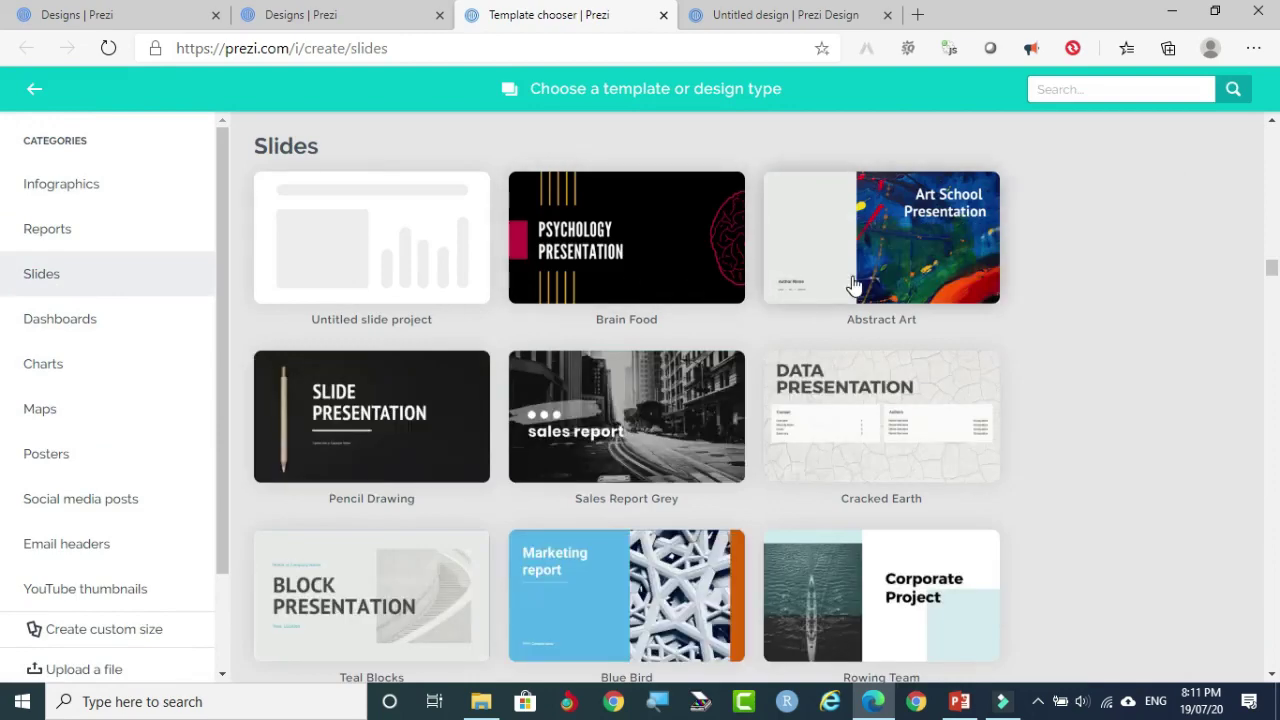
scroll(853, 287, down, 4)
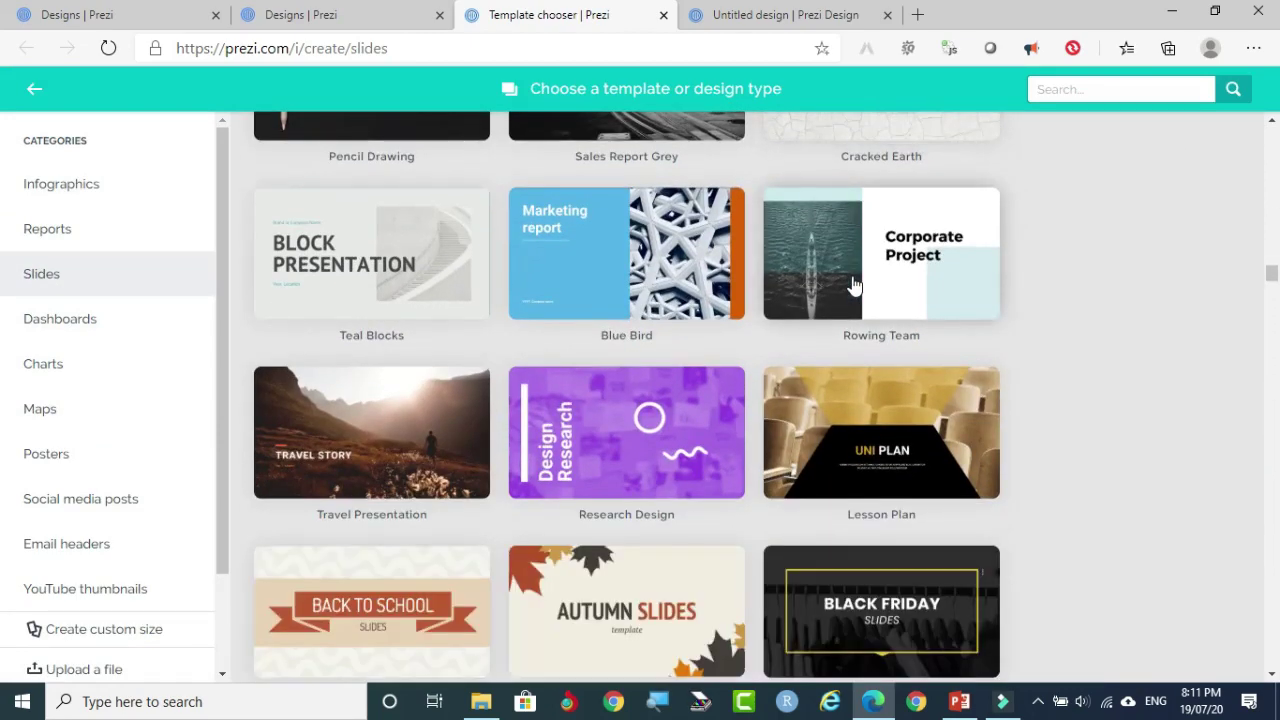
scroll(855, 280, up, 3)
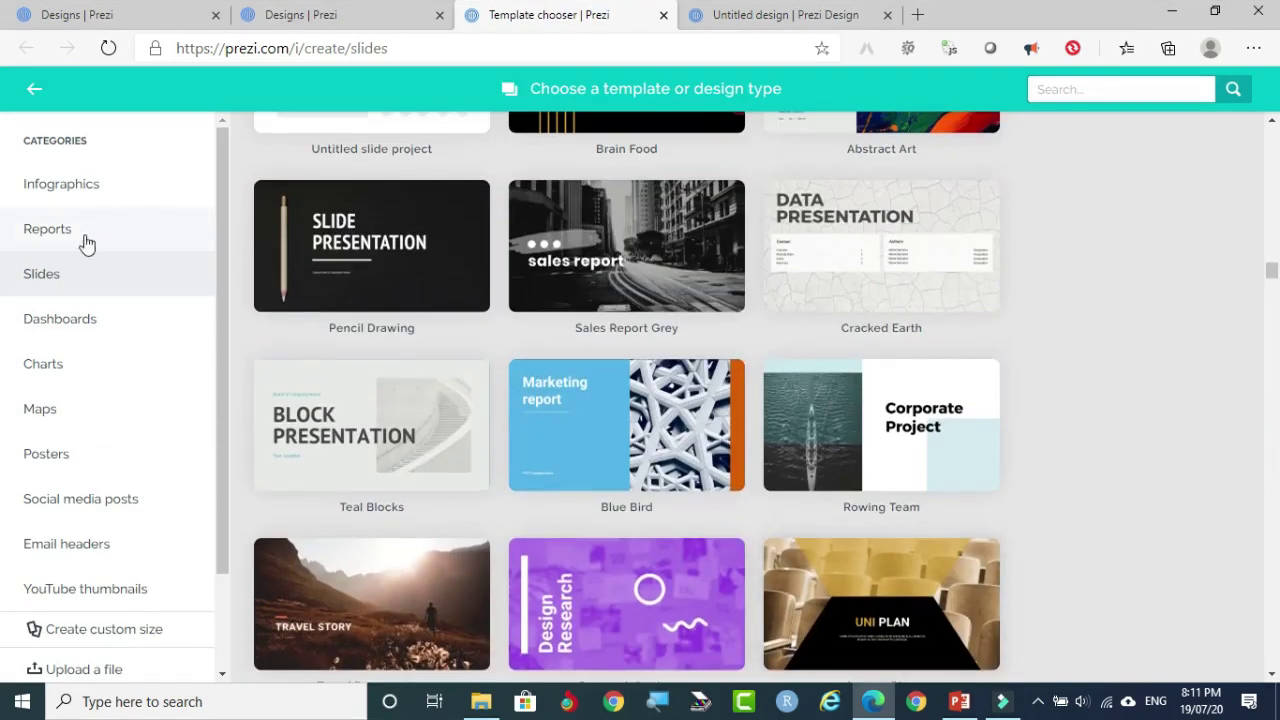
scroll(744, 275, down, 5)
scroll(740, 286, up, 3)
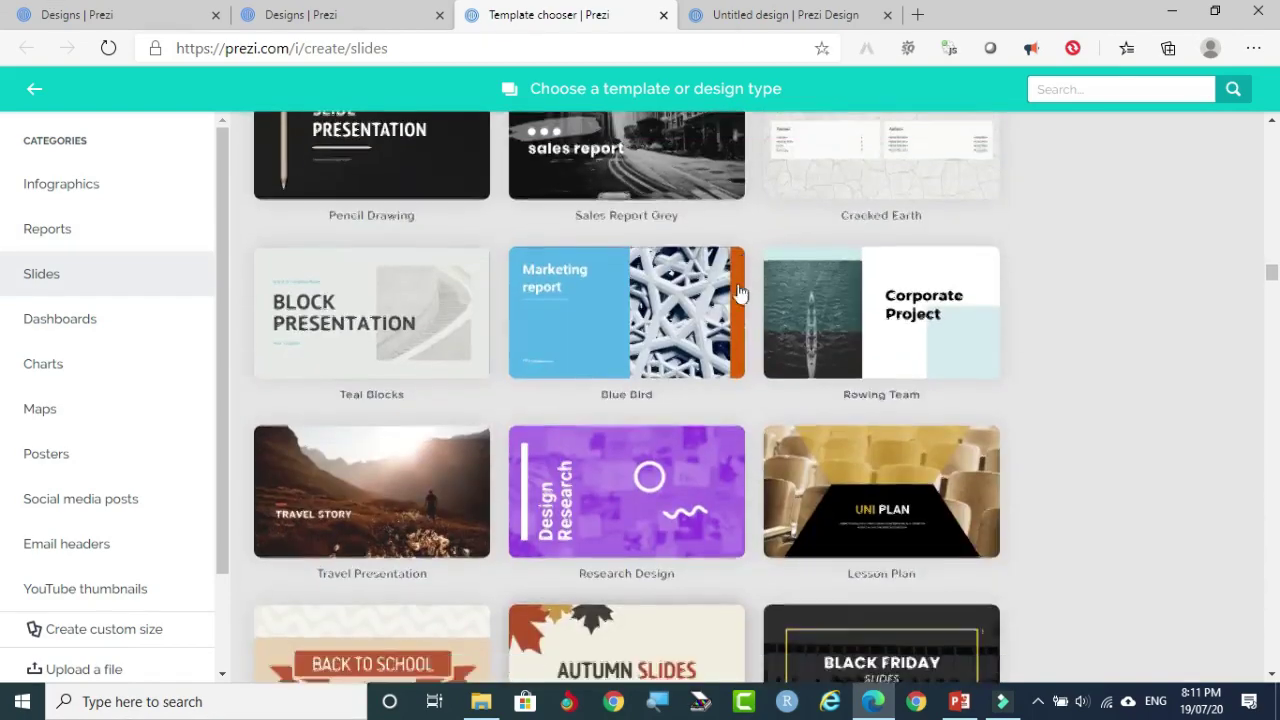
scroll(730, 290, down, 3)
scroll(690, 315, down, 4)
scroll(114, 349, down, 2)
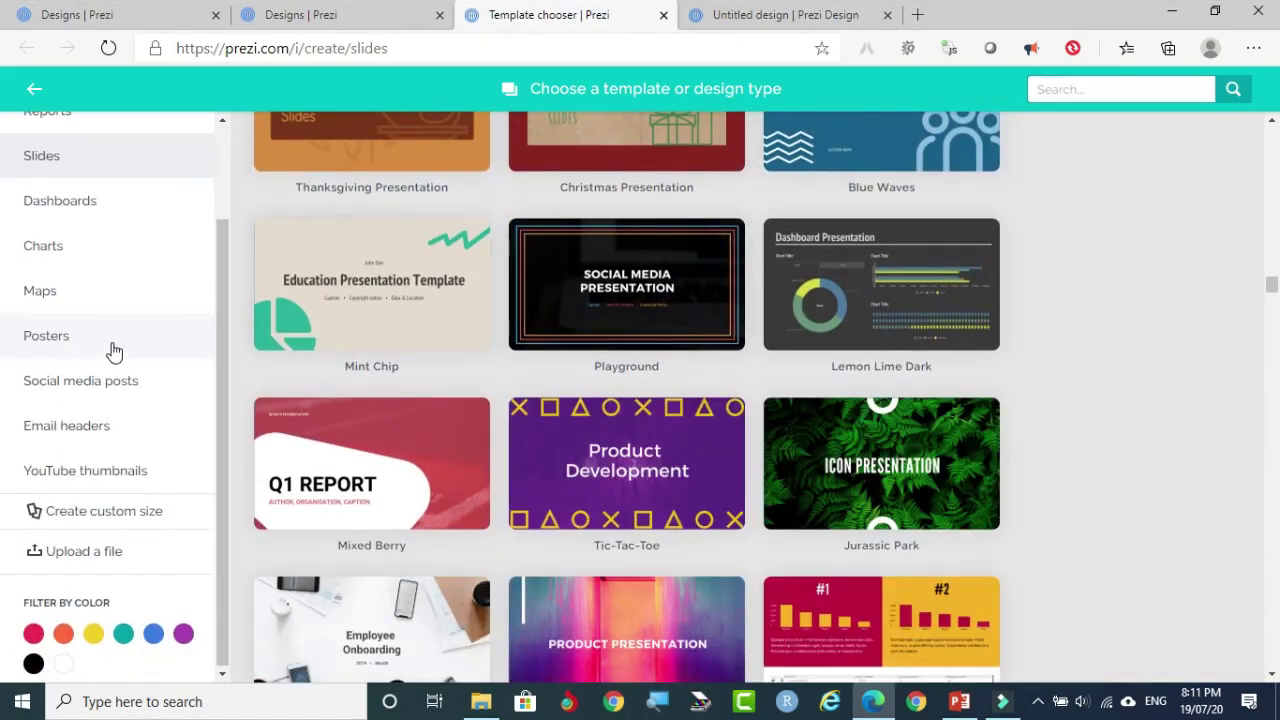
Step: Filter the templates by teal and look over the matching slide templates
click(123, 634)
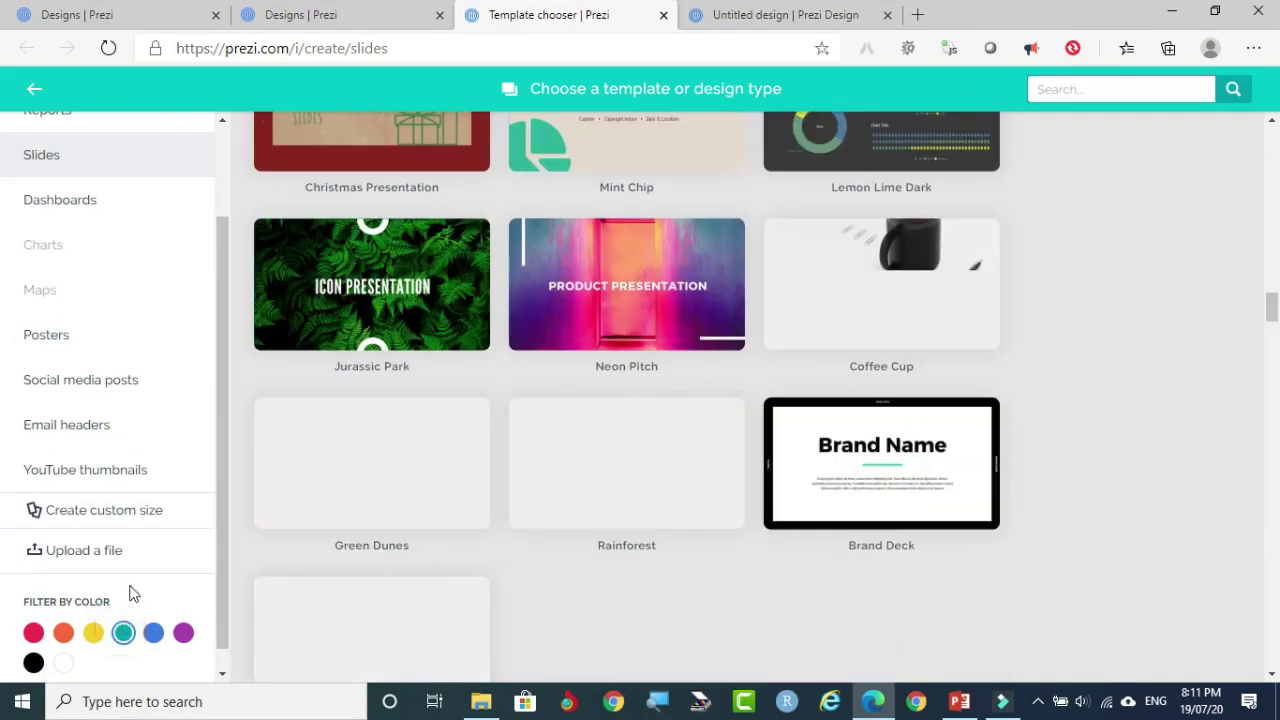
scroll(709, 396, up, 8)
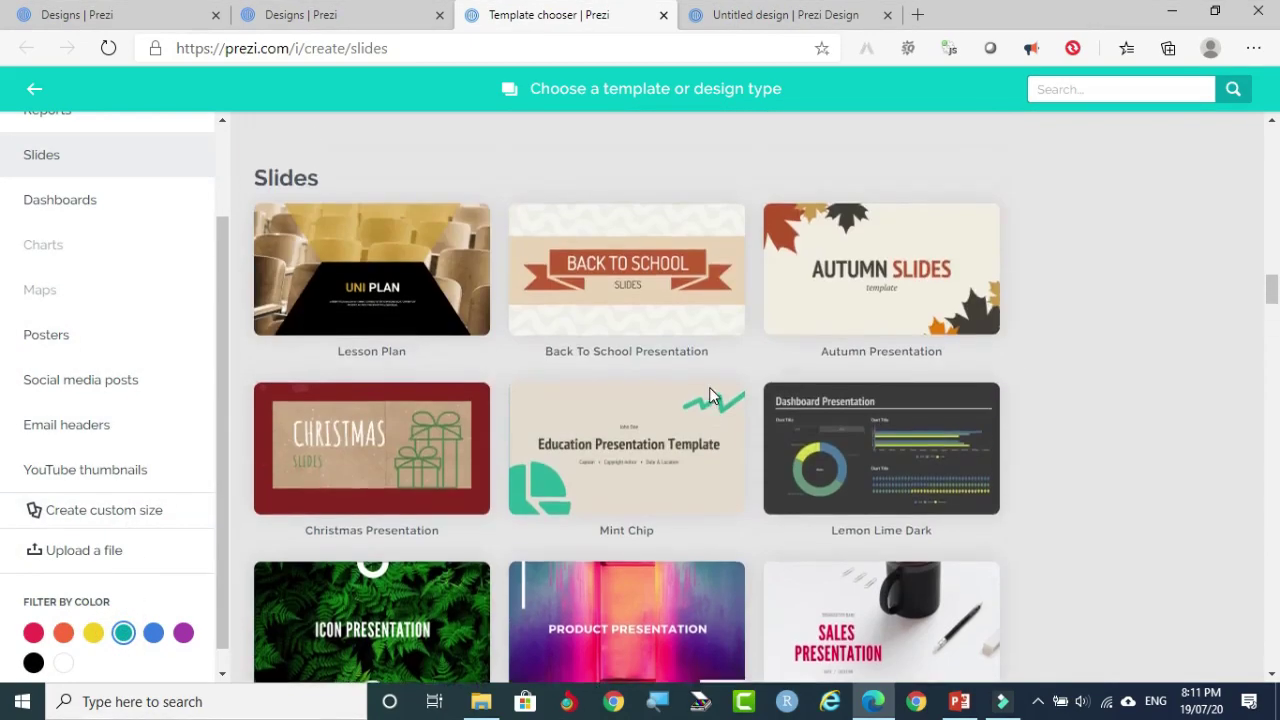
scroll(709, 396, down, 4)
scroll(628, 374, down, 2)
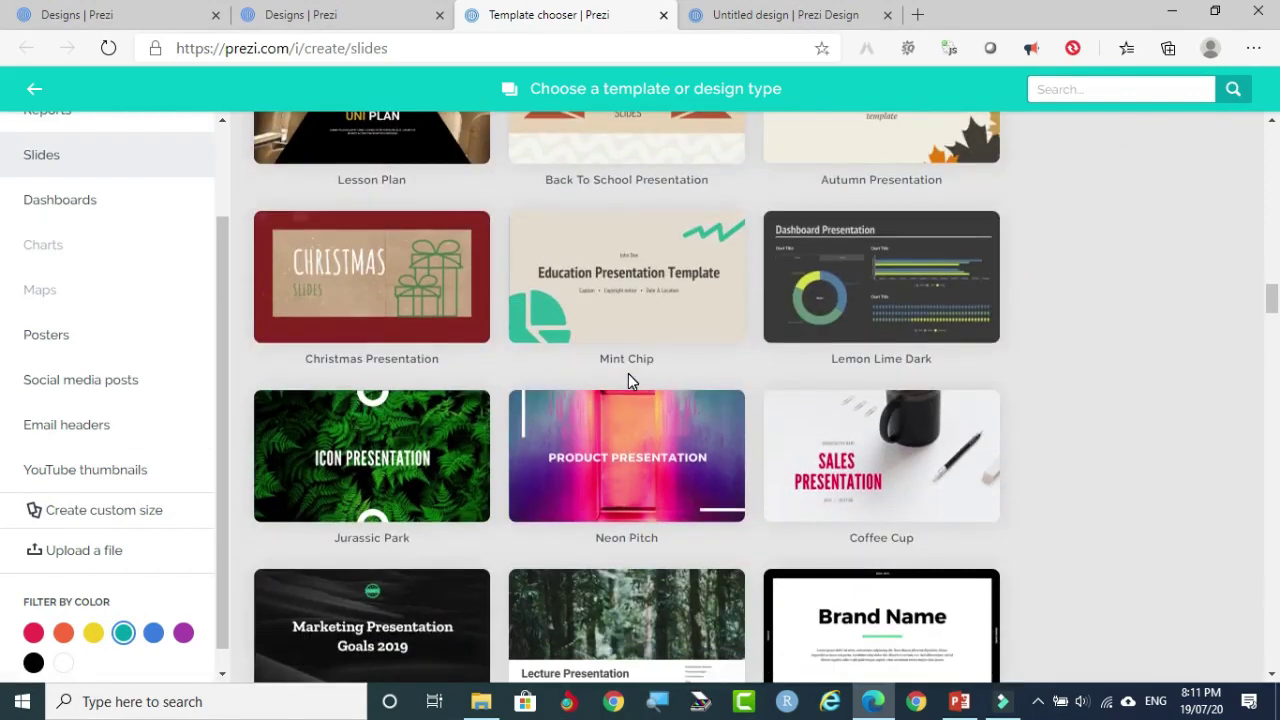
Step: Switch the template color filter to purple and to red, and look over the matching slide templates
click(183, 636)
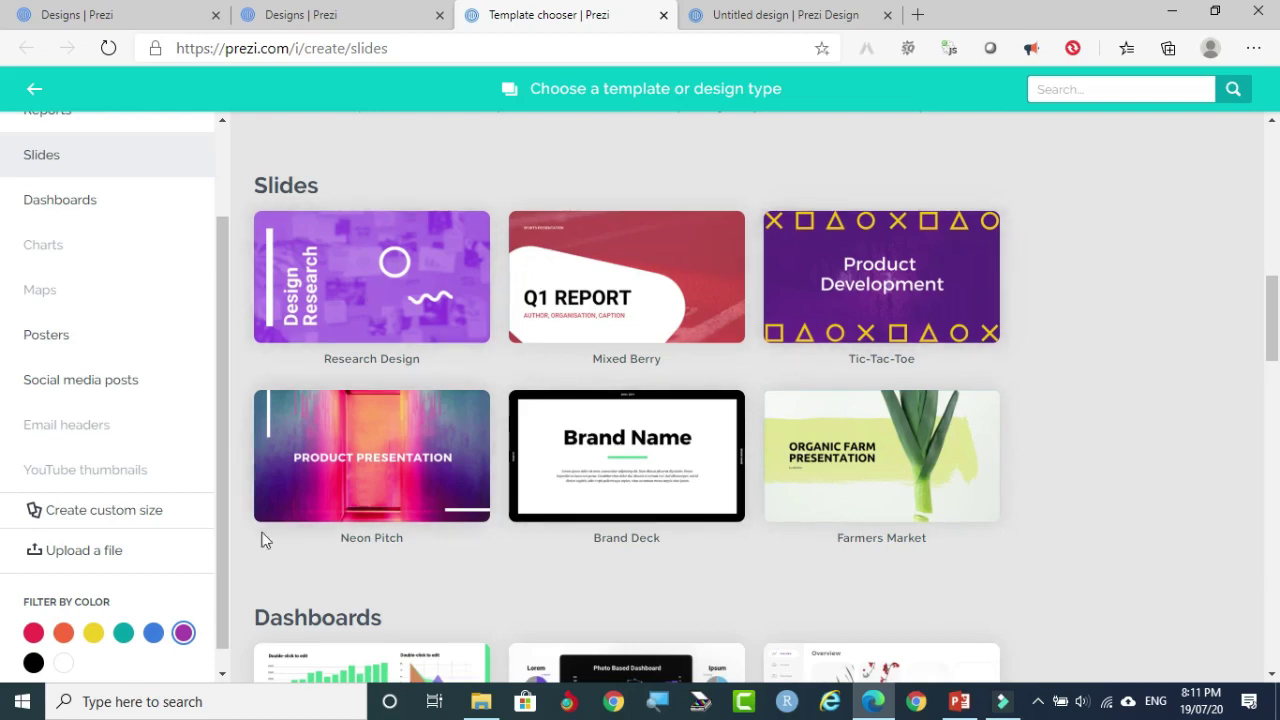
click(33, 633)
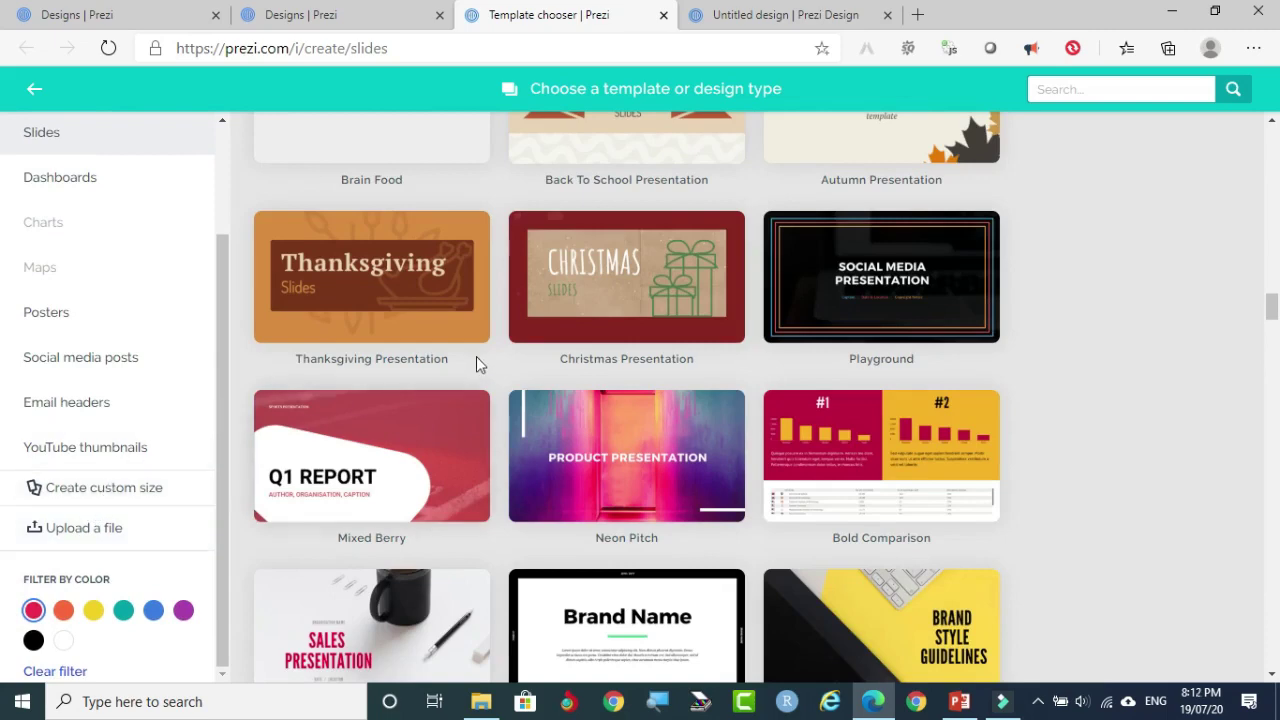
scroll(480, 365, down, 2)
scroll(483, 370, down, 1)
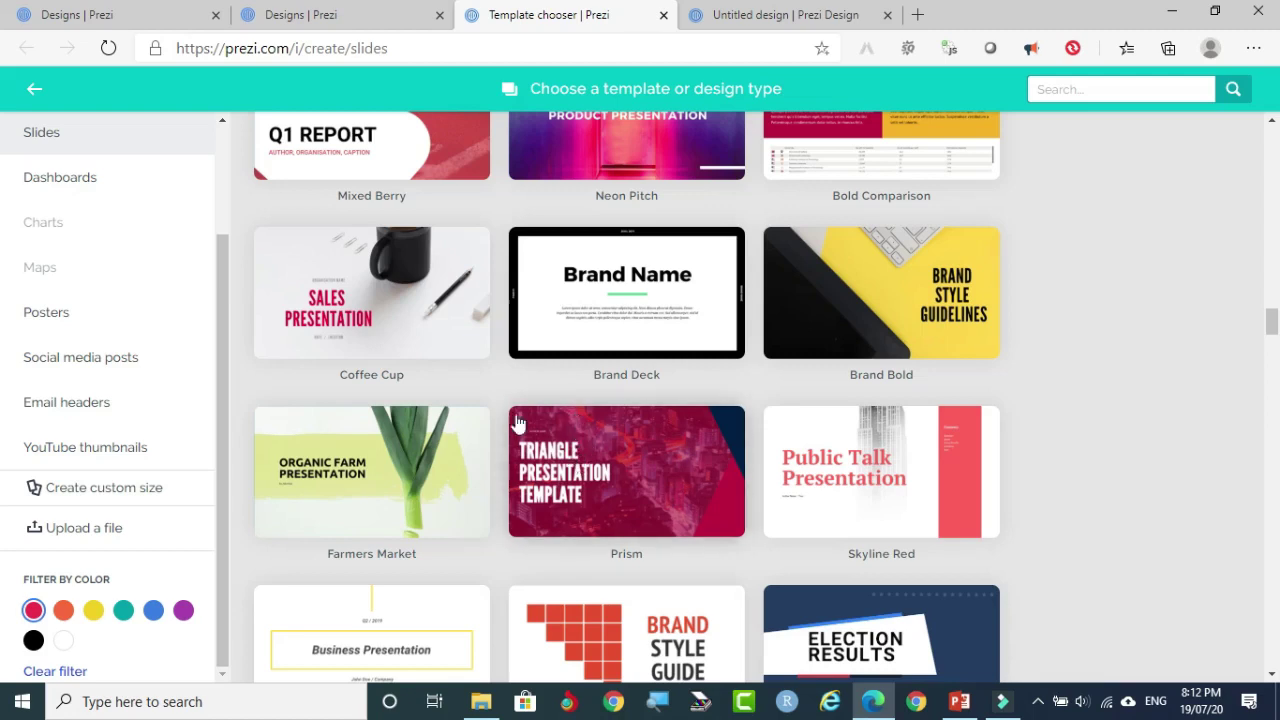
Step: Close the slide template chooser and open the social media posts templates from the Designs dashboard
scroll(55, 237, up, 2)
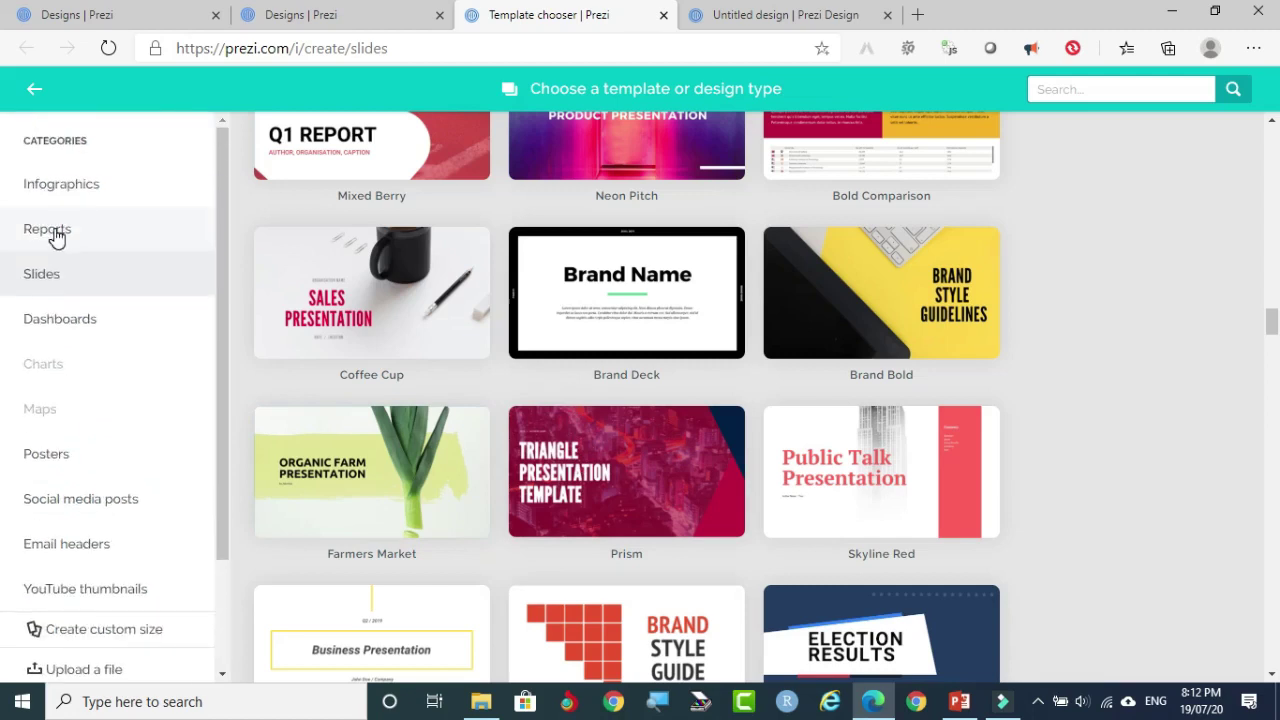
click(663, 15)
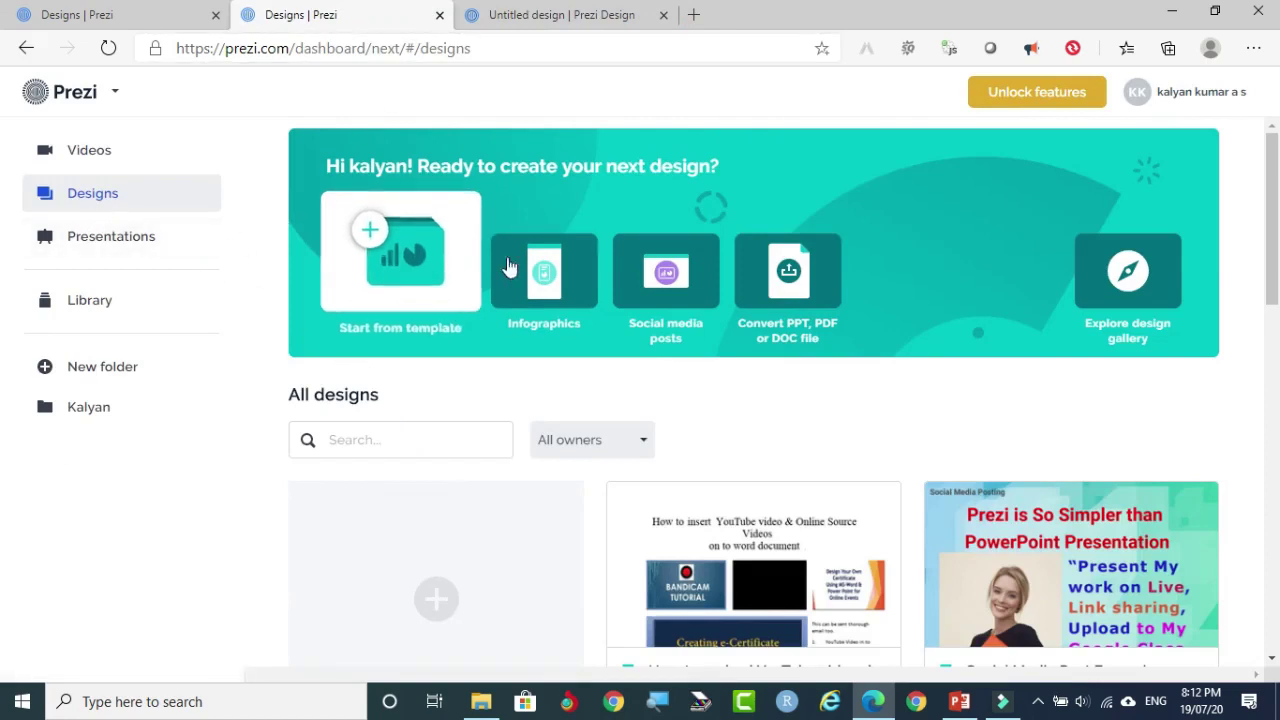
click(665, 275)
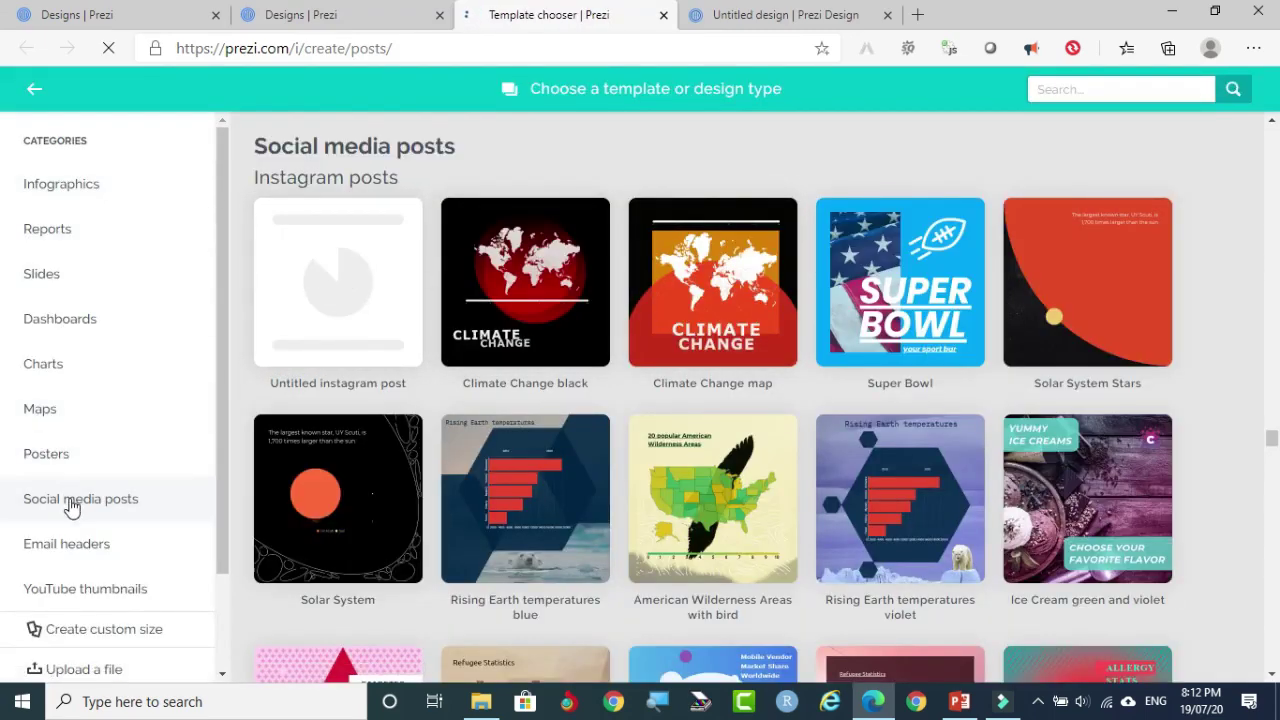
scroll(63, 271, down, 2)
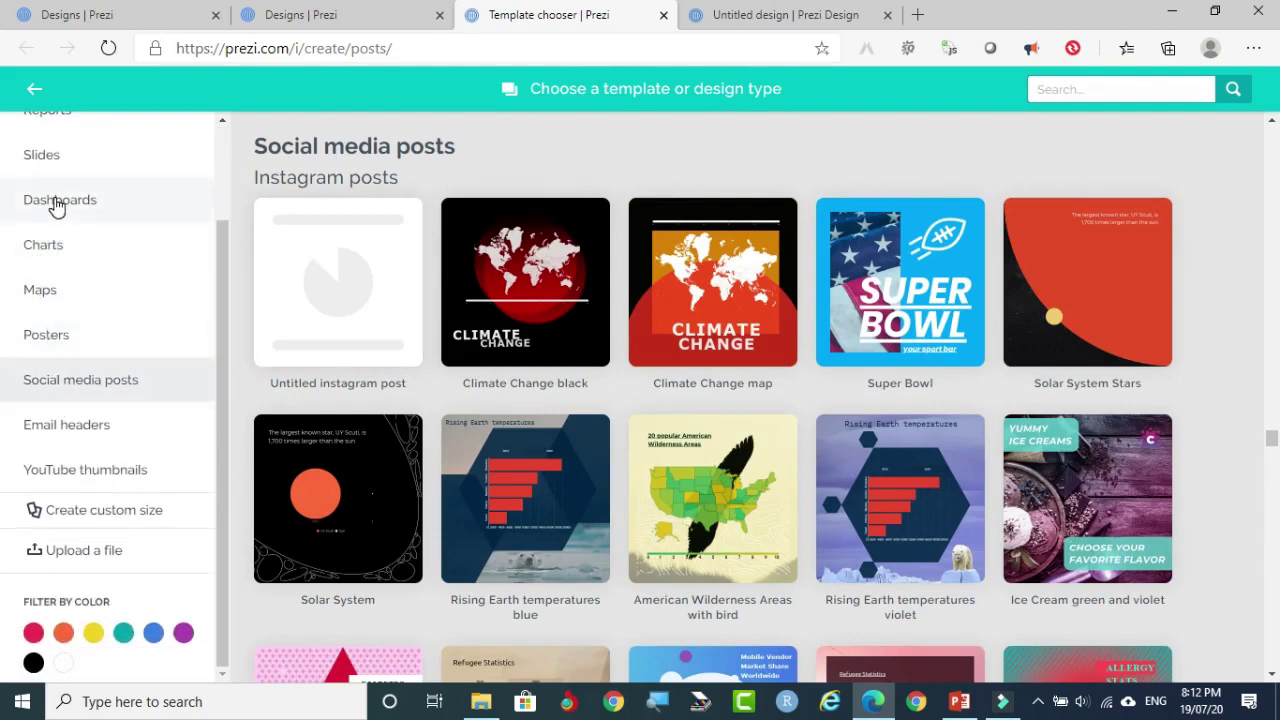
Step: Convert the desktop Word file "How to embed YouTube video.docx" into a Prezi design from the Designs dashboard
click(362, 30)
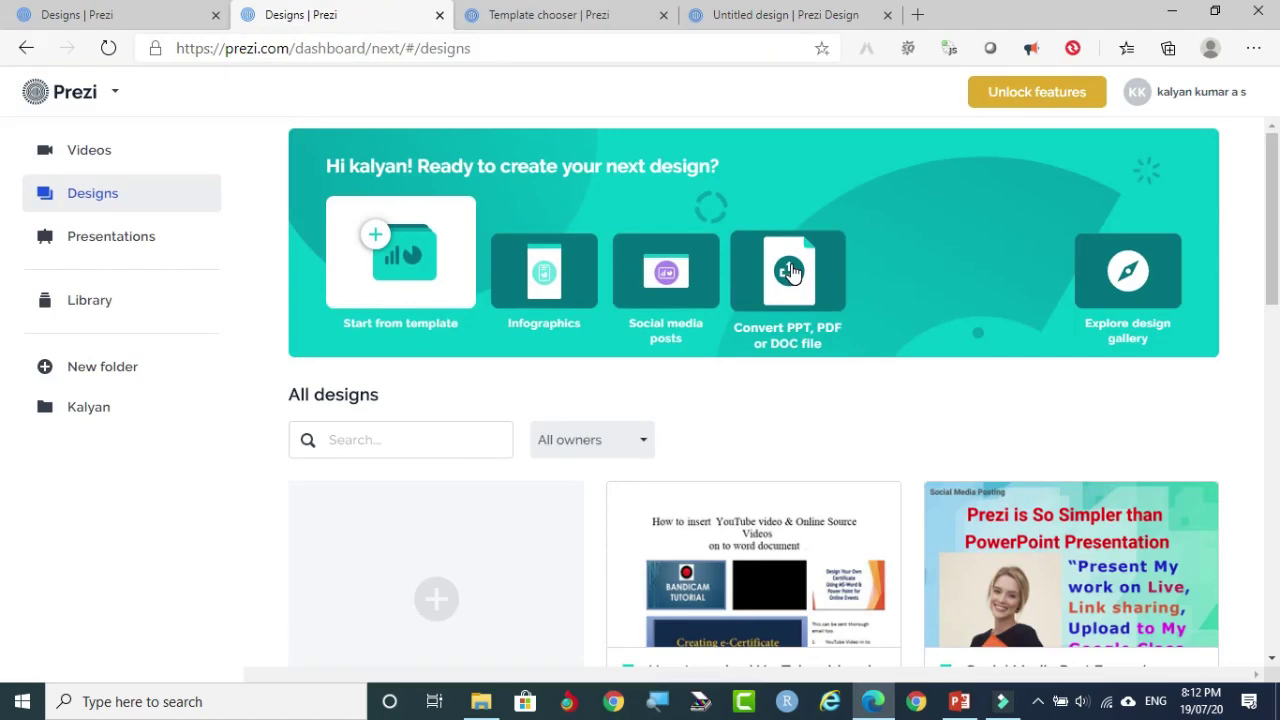
click(790, 272)
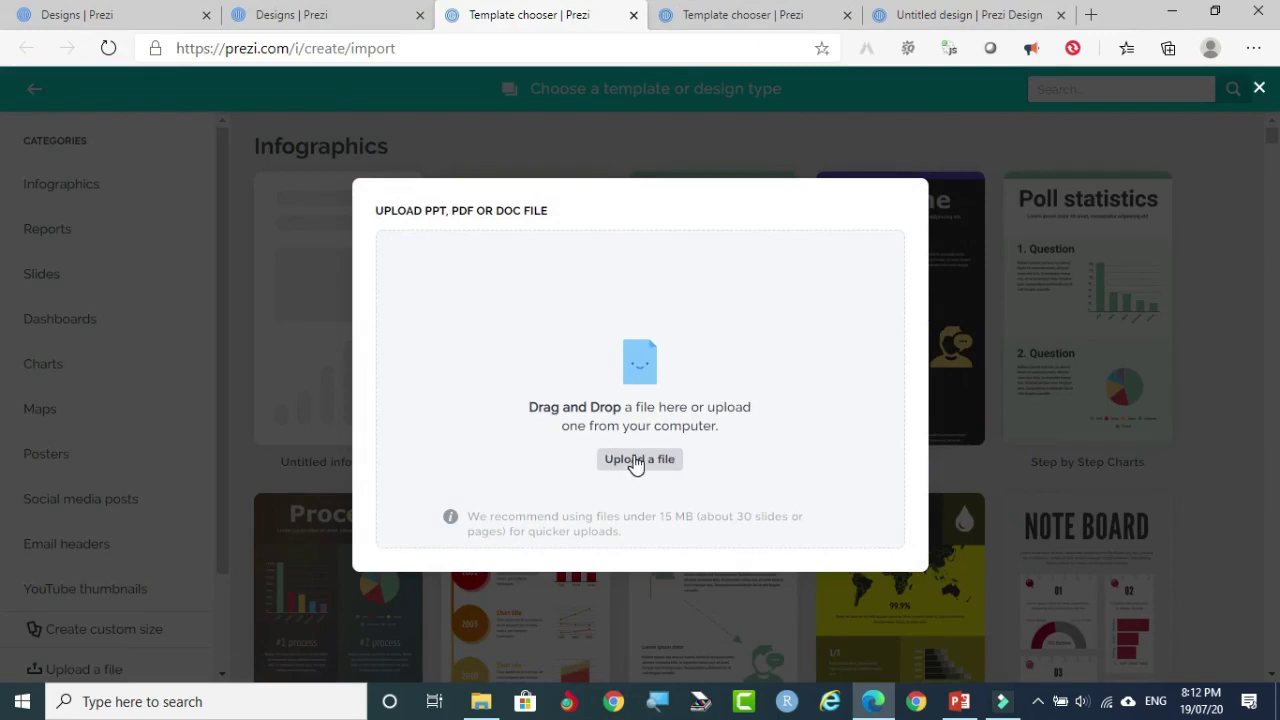
click(636, 462)
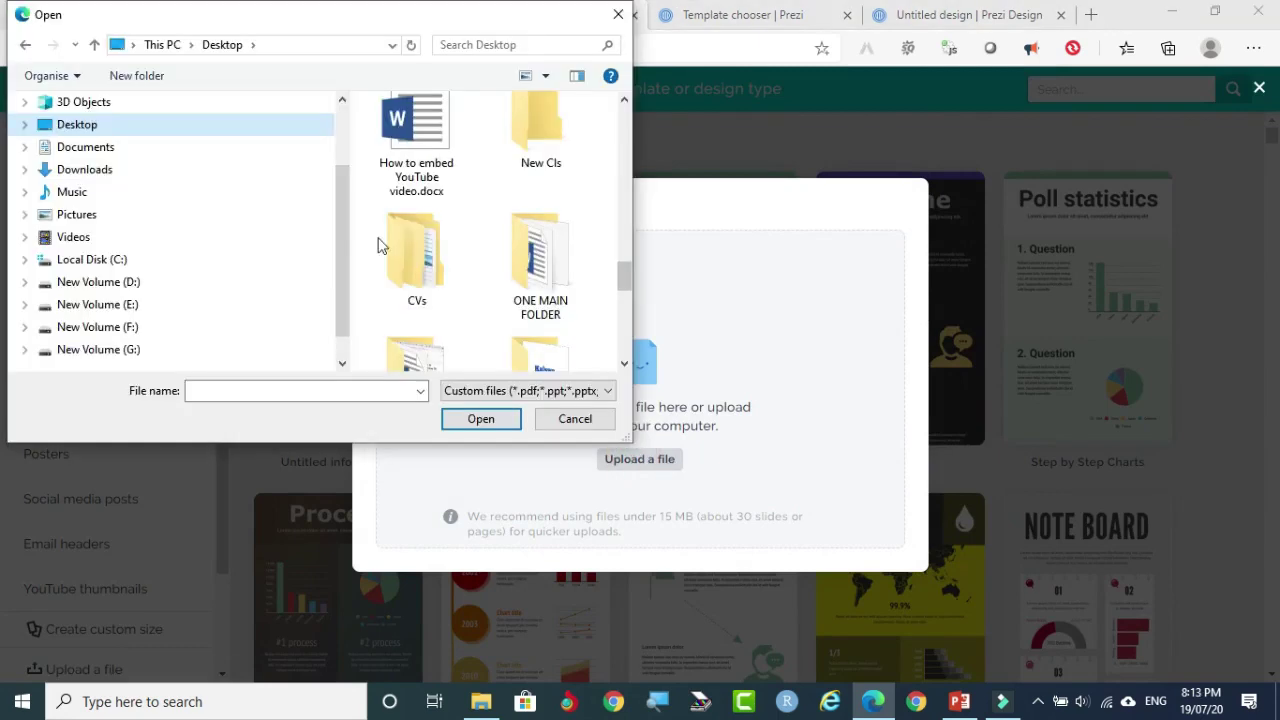
click(416, 148)
click(481, 419)
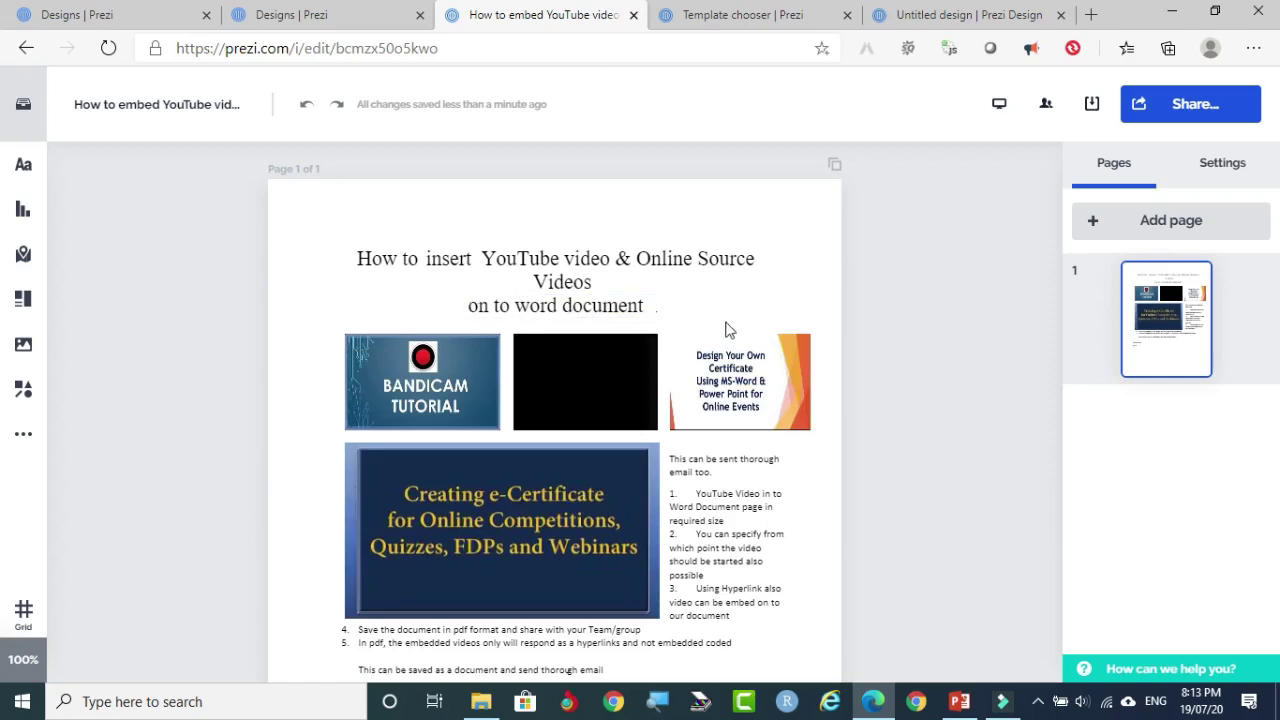
Step: Look over the converted document in the editor and in full-screen presentation mode, including its links at the end
scroll(731, 342, down, 3)
scroll(630, 453, up, 3)
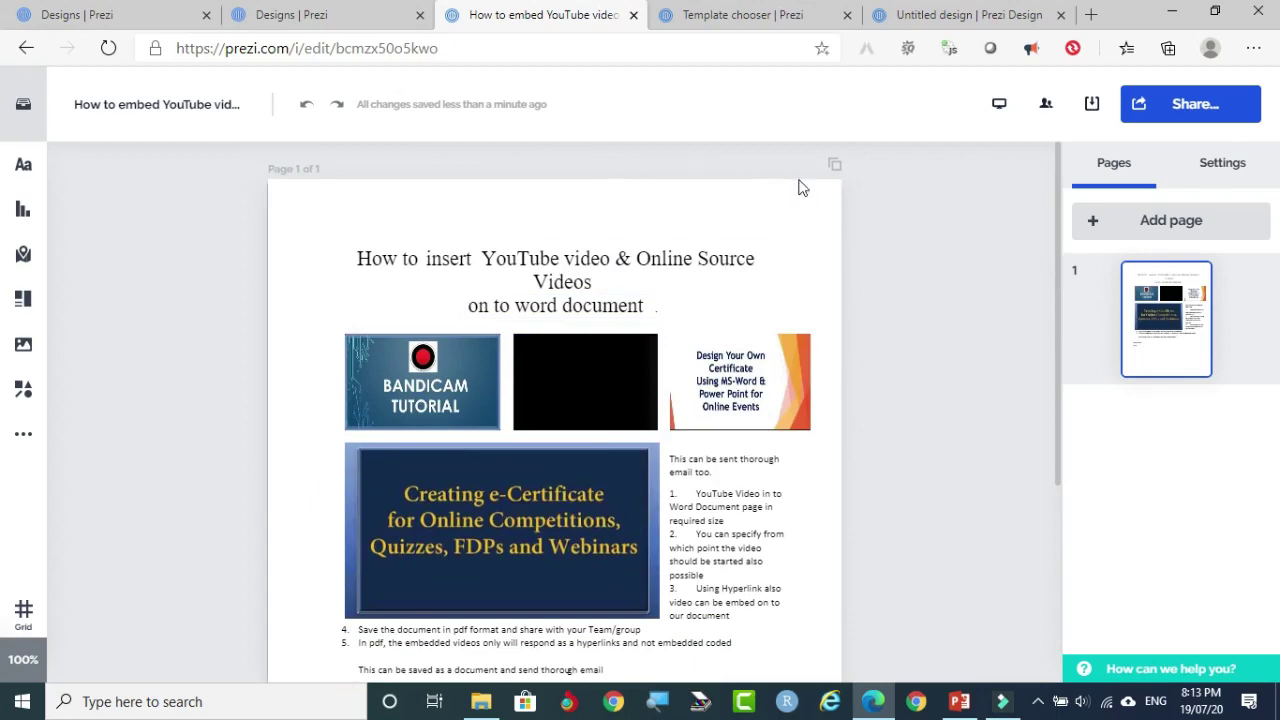
click(1002, 110)
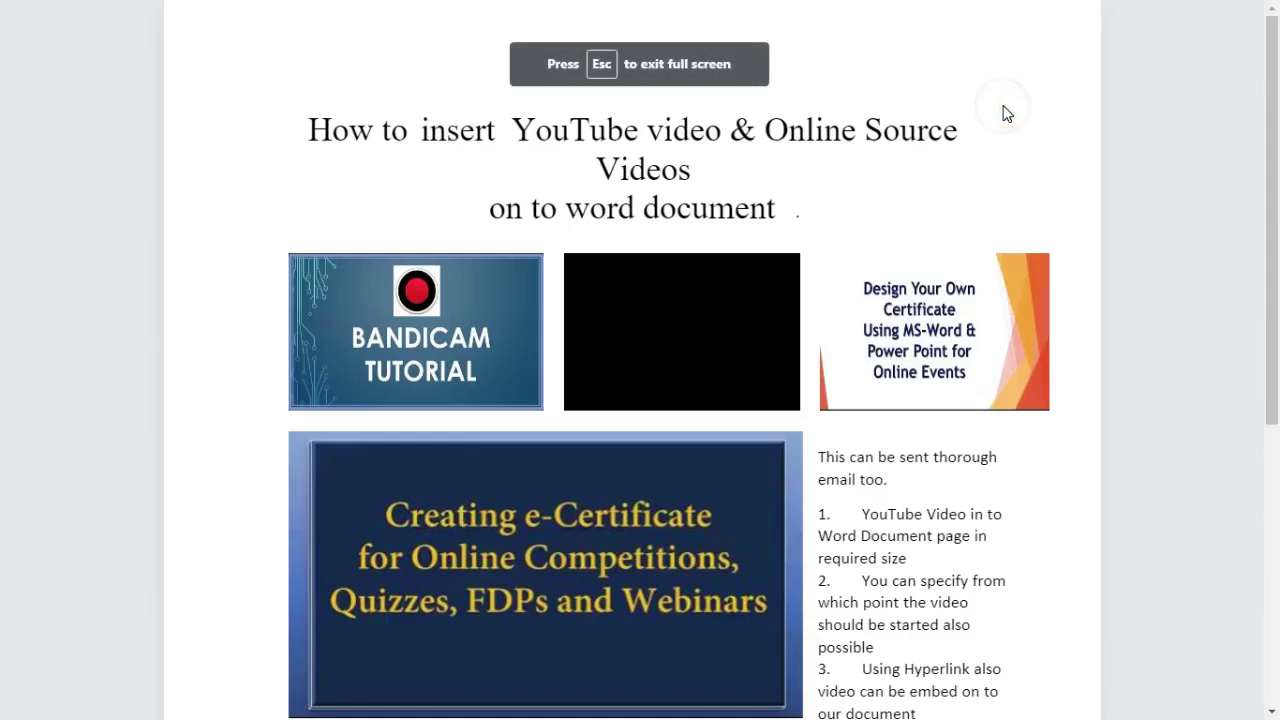
scroll(563, 334, down, 5)
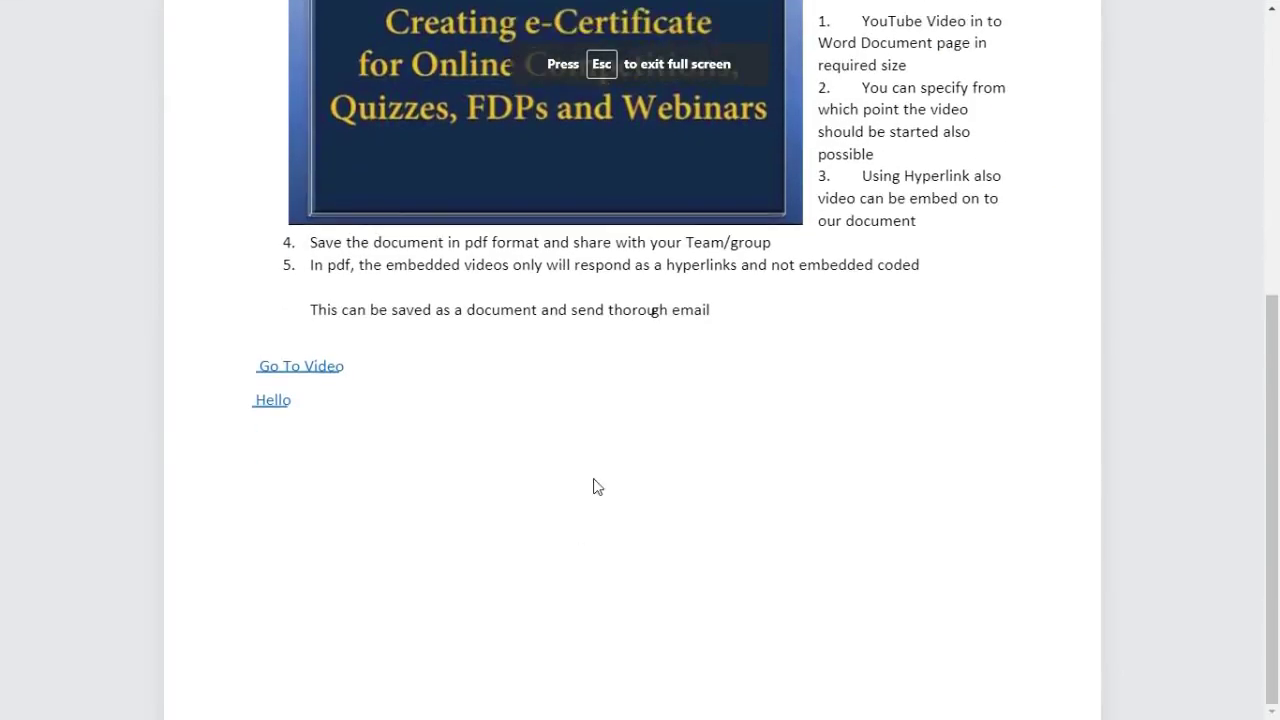
scroll(594, 486, up, 5)
scroll(604, 408, down, 5)
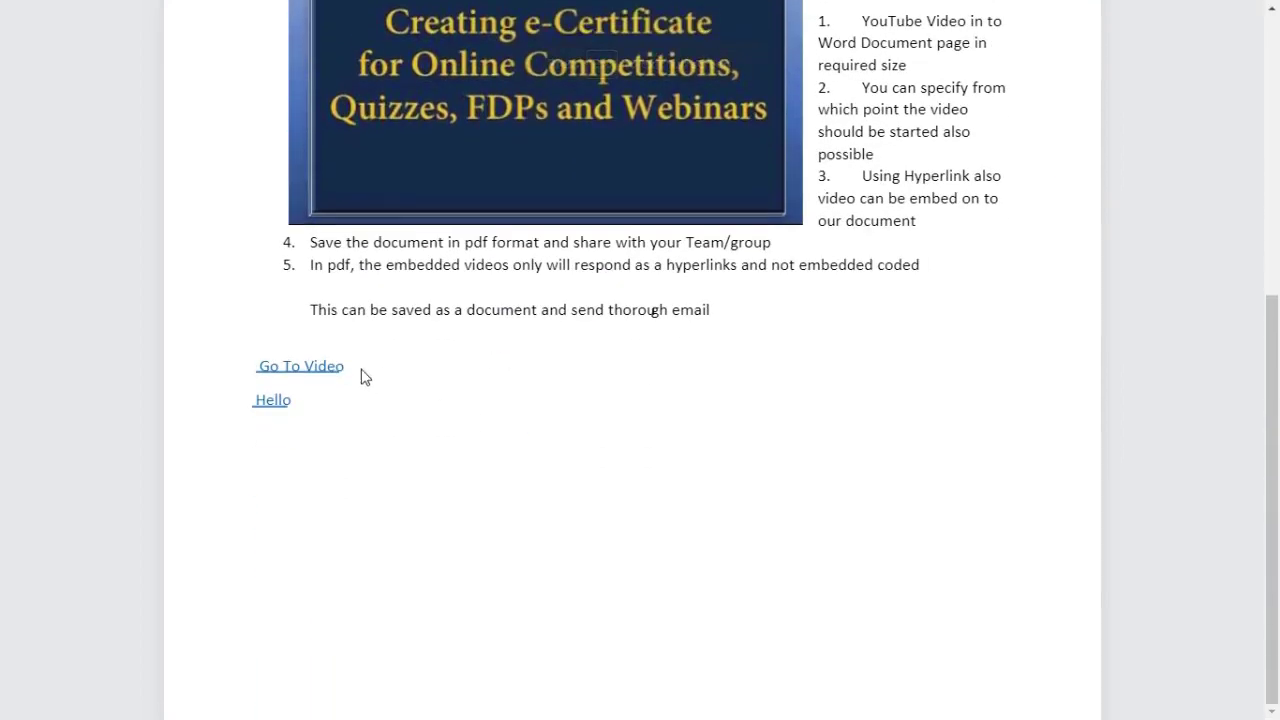
scroll(620, 380, up, 5)
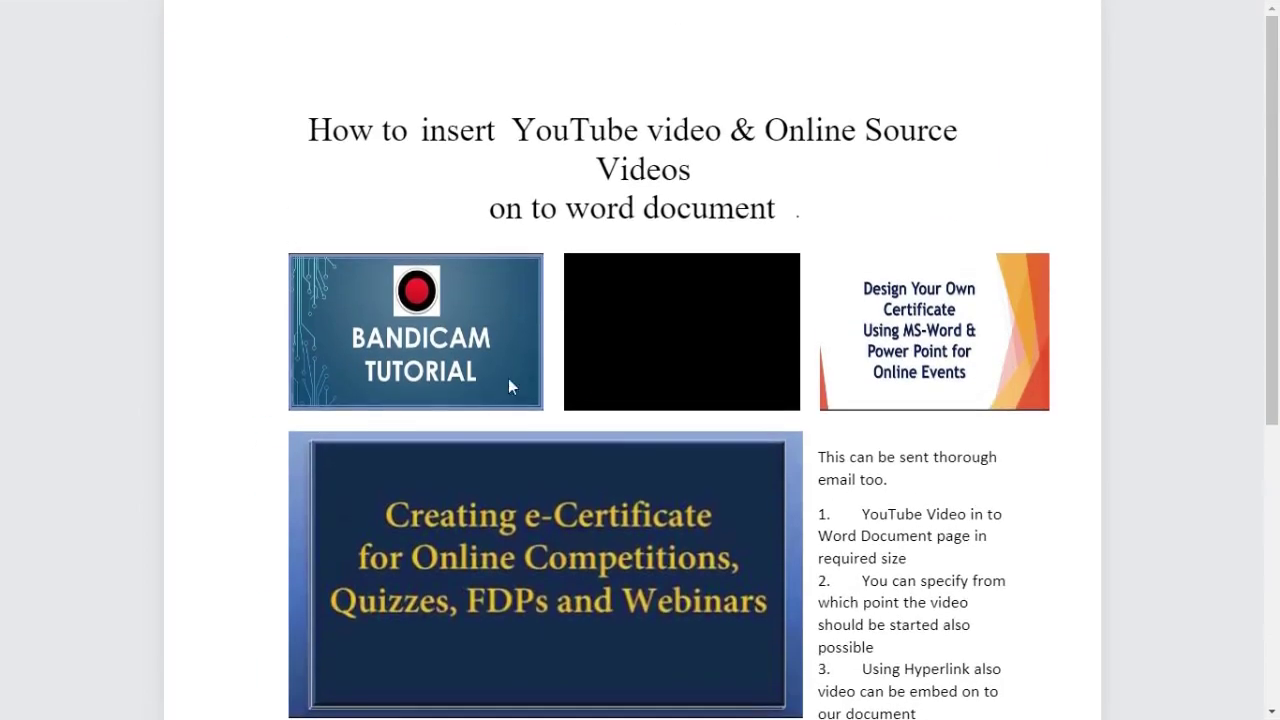
key(Escape)
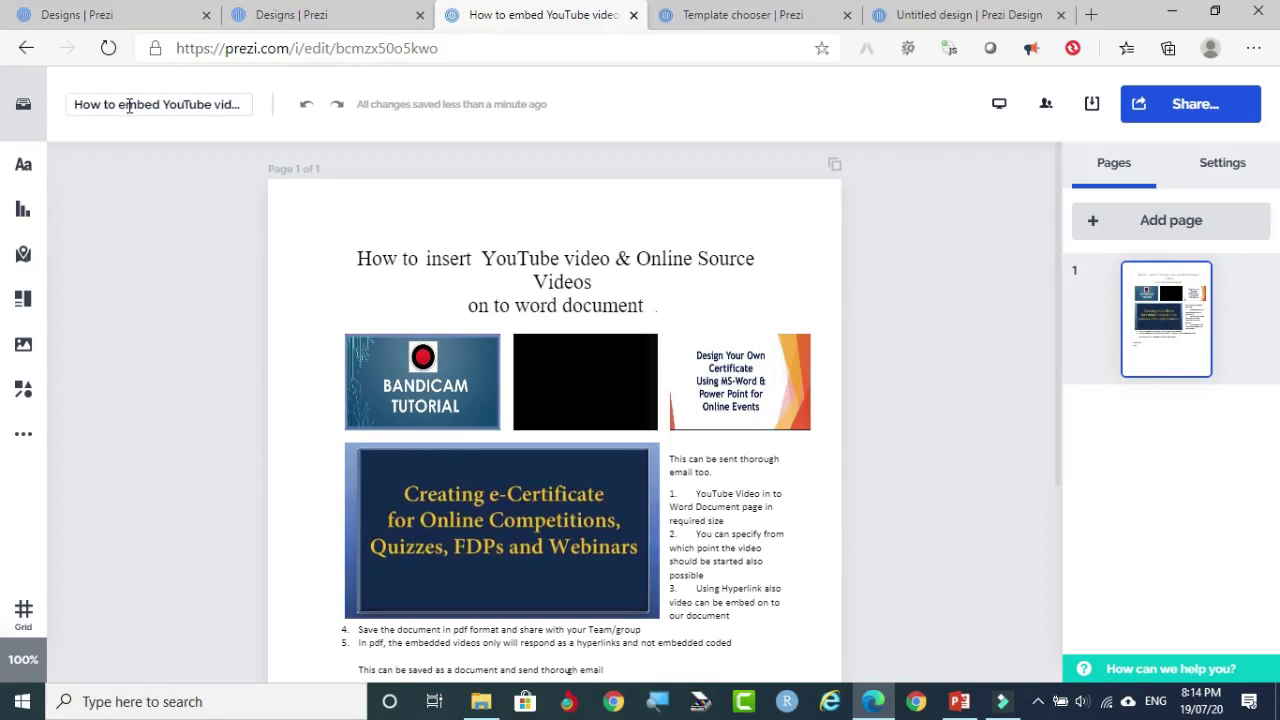
Step: Try to download the converted document as a high-quality PNG
click(1097, 110)
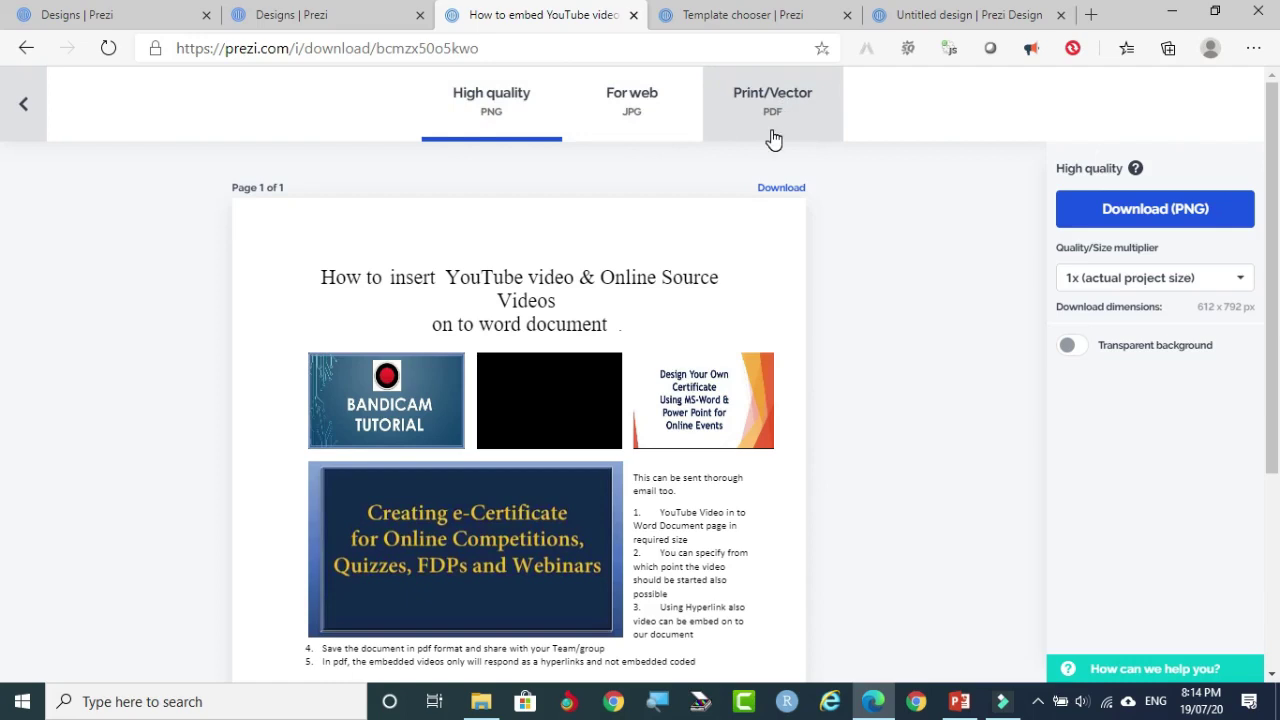
click(1176, 210)
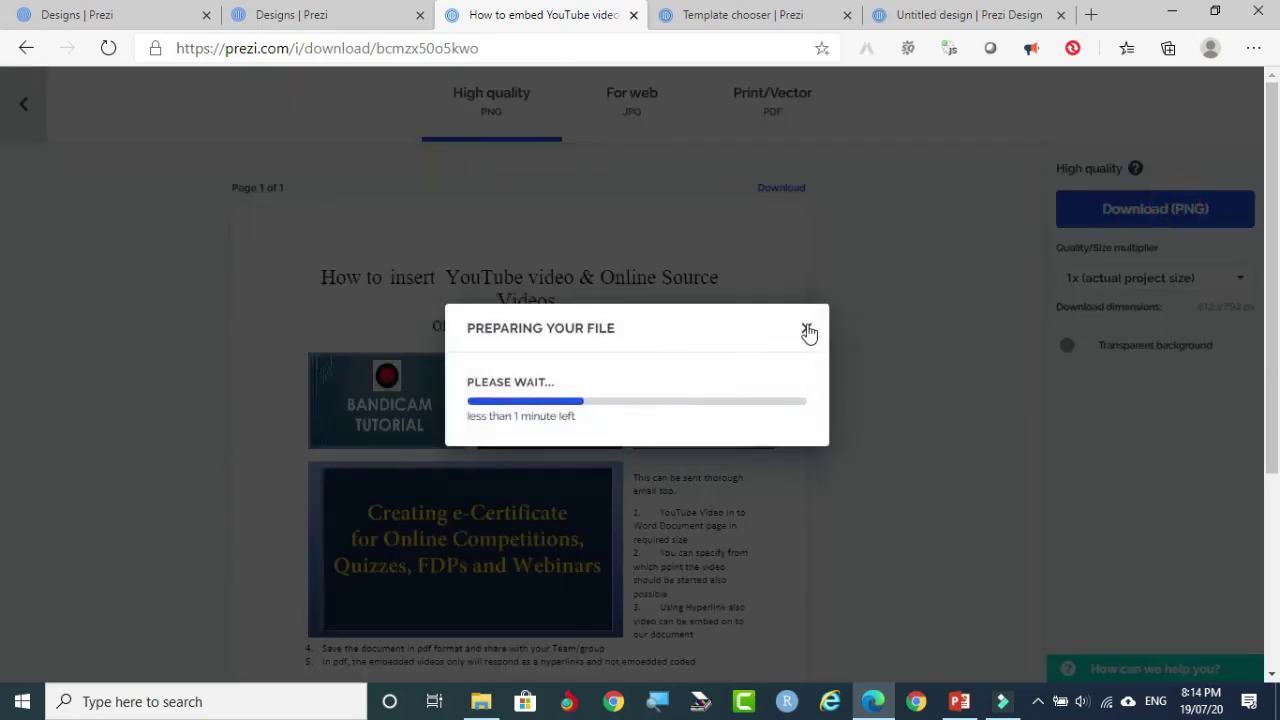
click(806, 328)
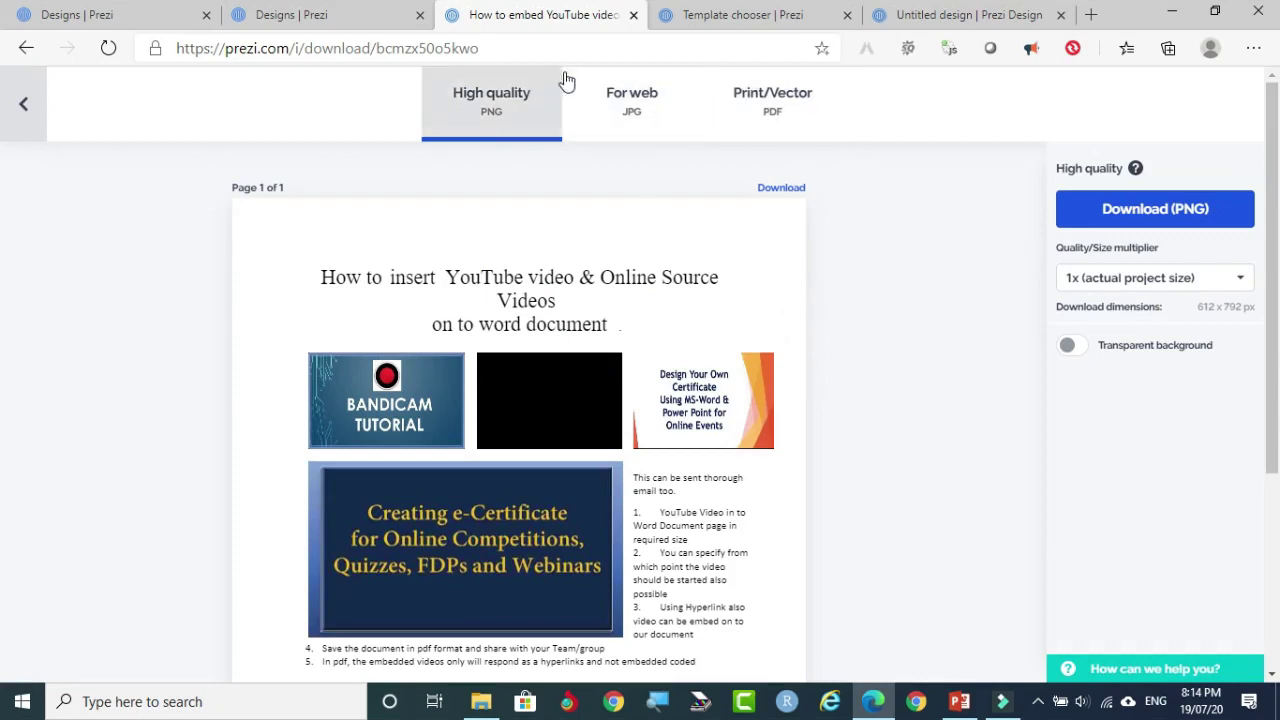
Step: Close the converted design and look over the saved designs on the Designs dashboard
click(634, 18)
click(363, 25)
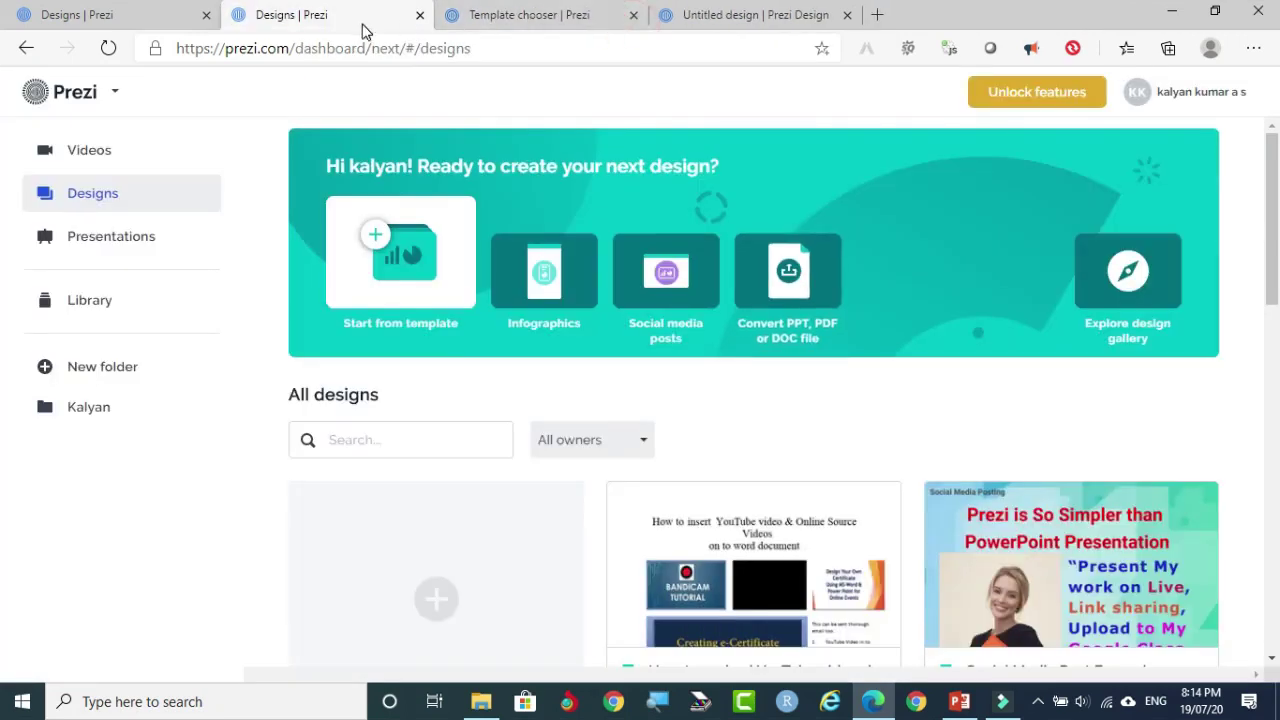
scroll(748, 451, down, 3)
scroll(715, 387, up, 2)
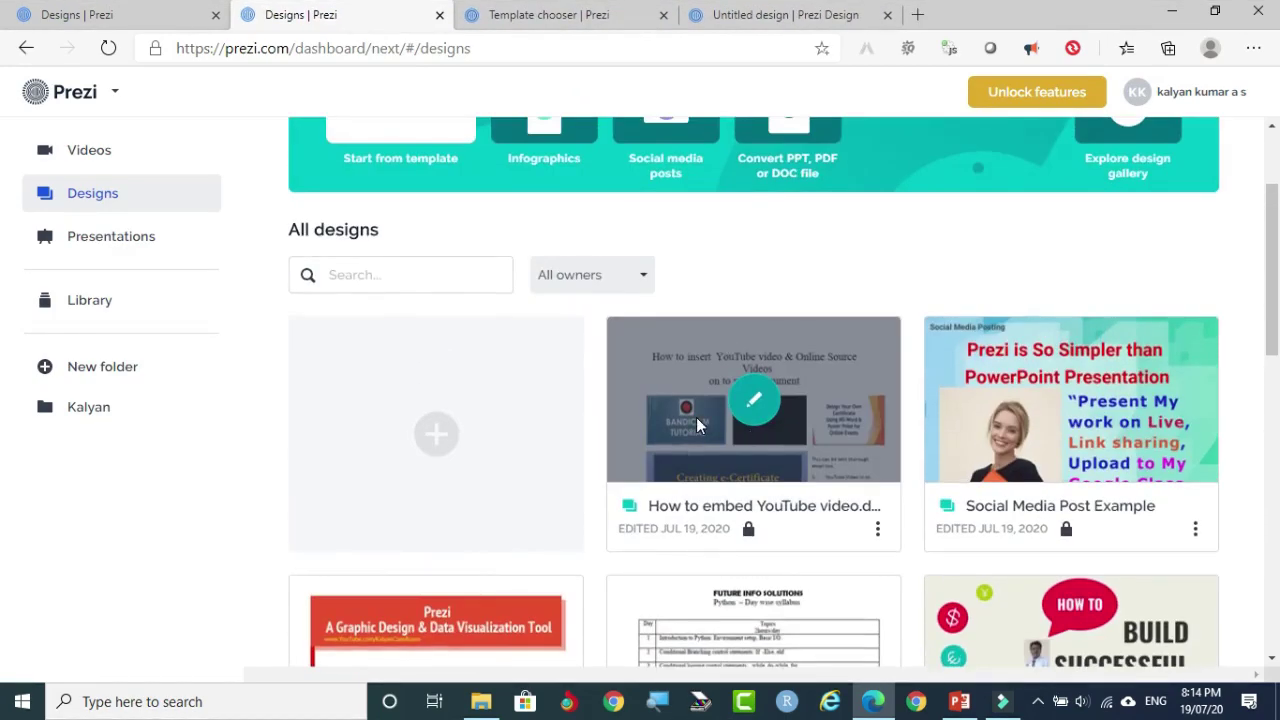
scroll(696, 417, up, 2)
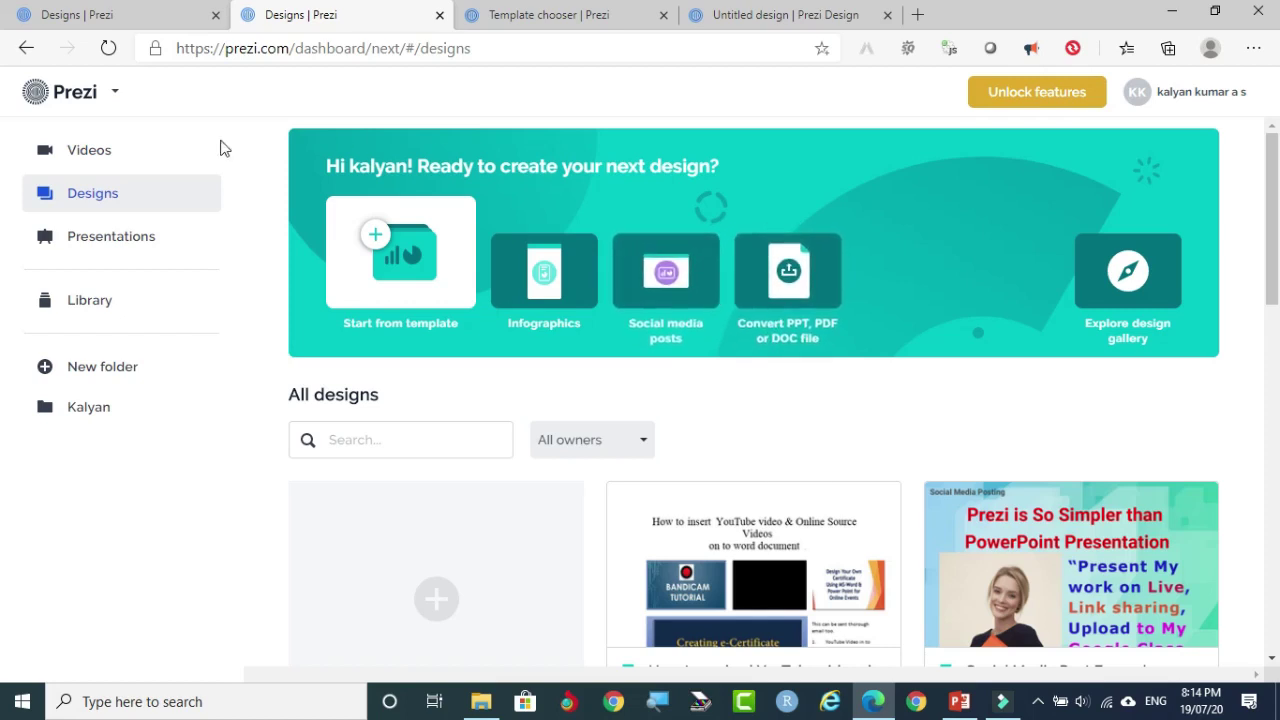
Step: Browse the saved presentations on the Presentations dashboard and play "SIP - An Introduction"
click(103, 250)
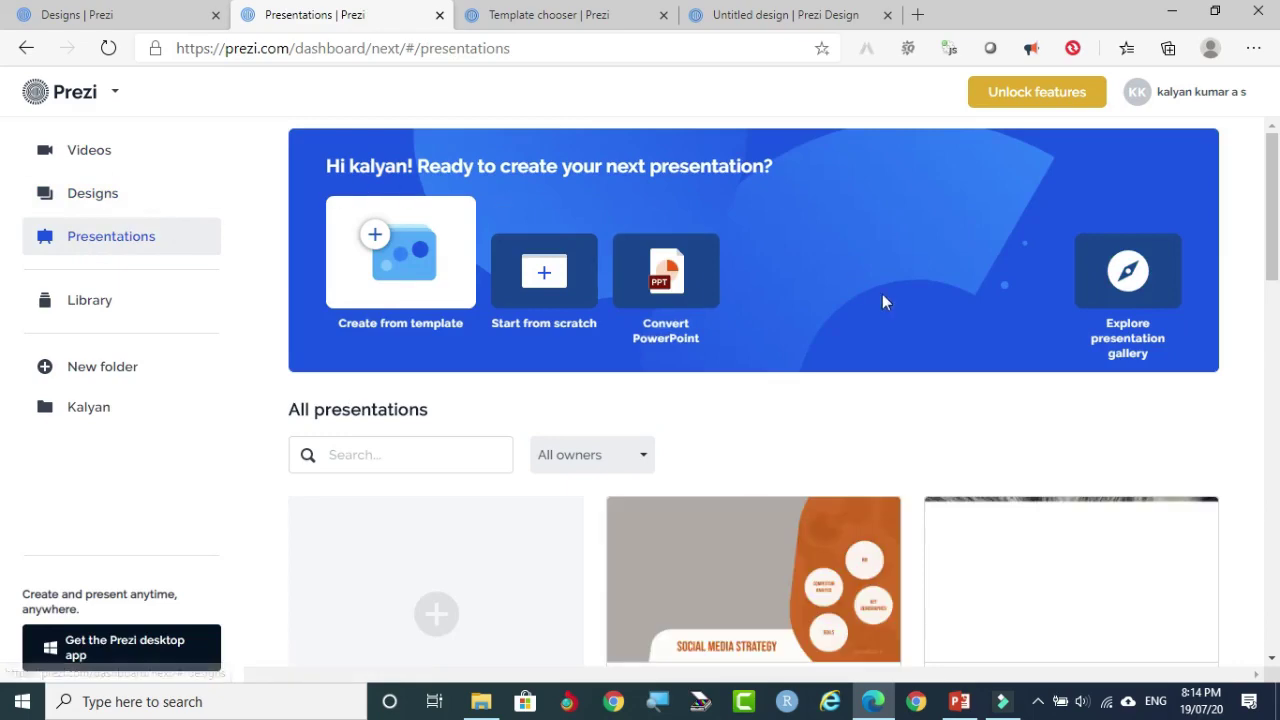
scroll(882, 294, down, 2)
scroll(943, 330, up, 2)
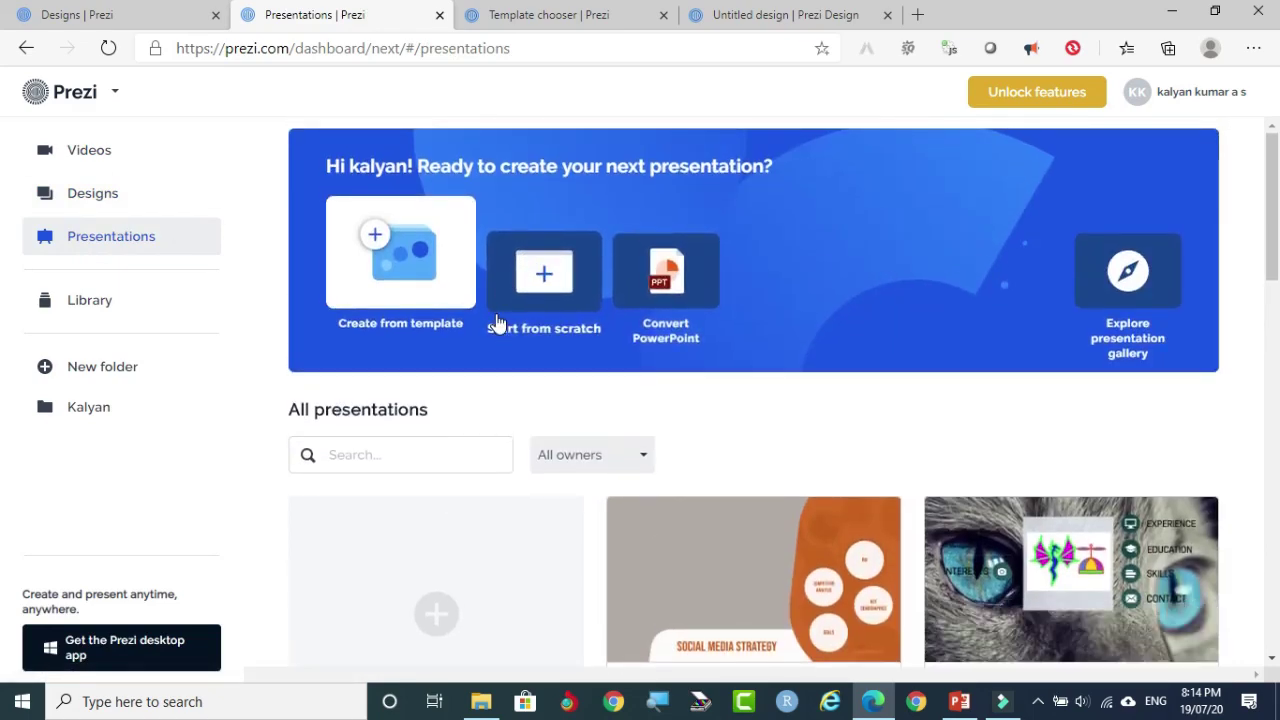
scroll(540, 340, down, 3)
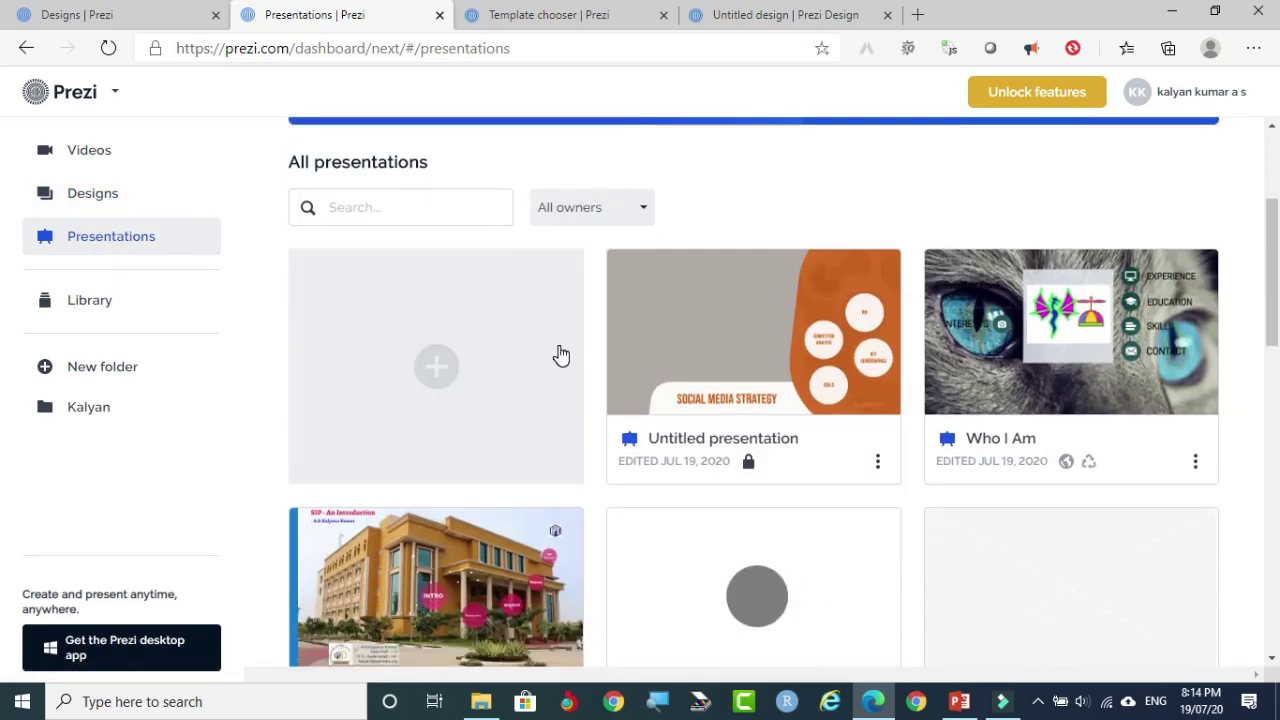
scroll(561, 355, down, 3)
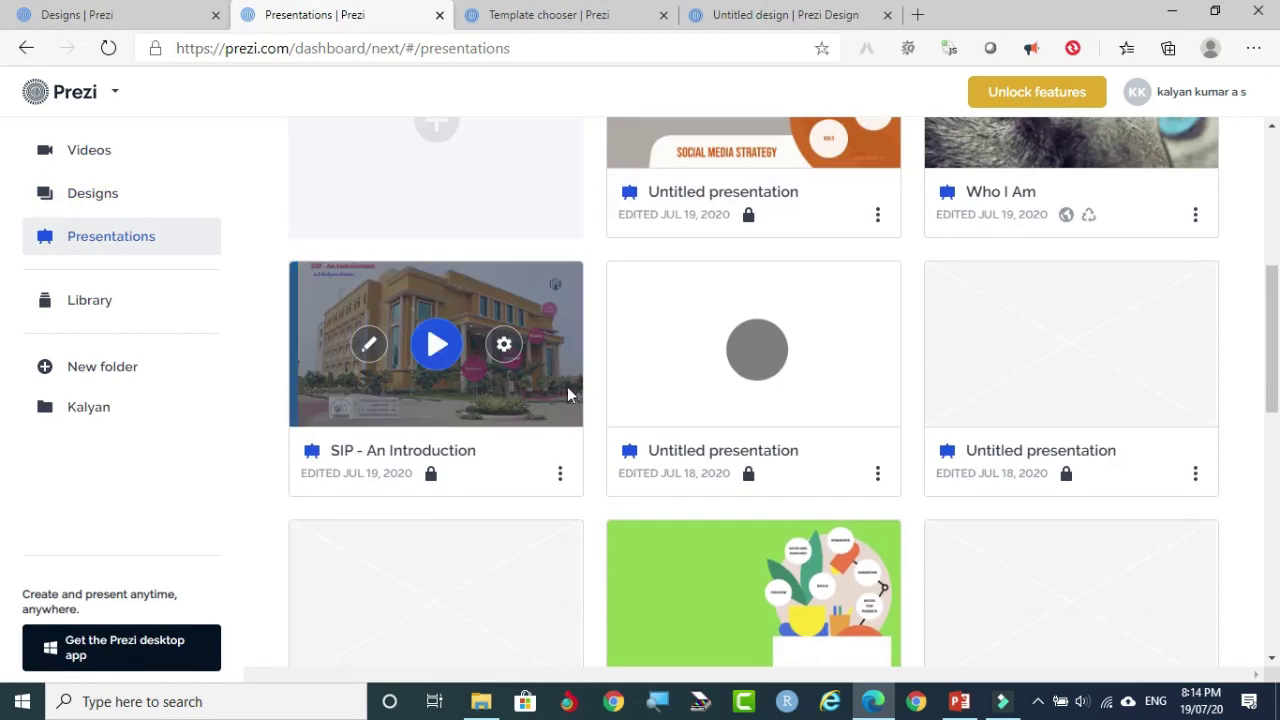
scroll(567, 400, down, 4)
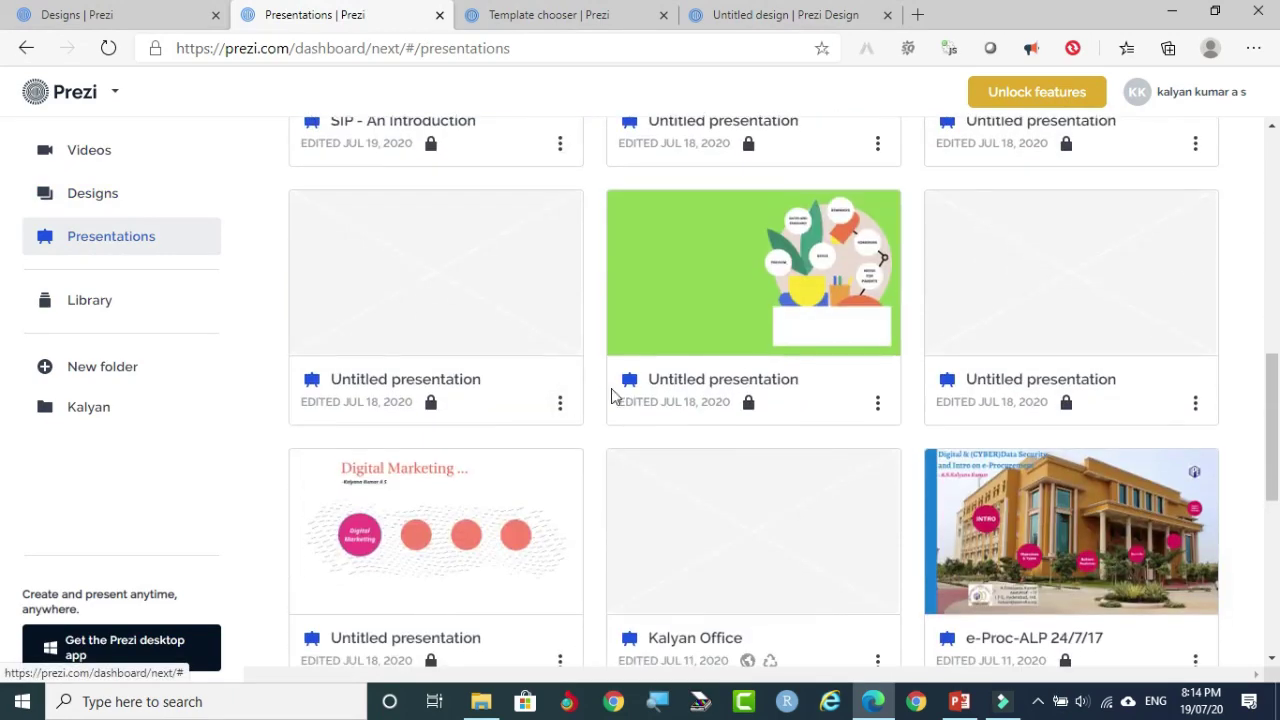
mouse_move(870, 328)
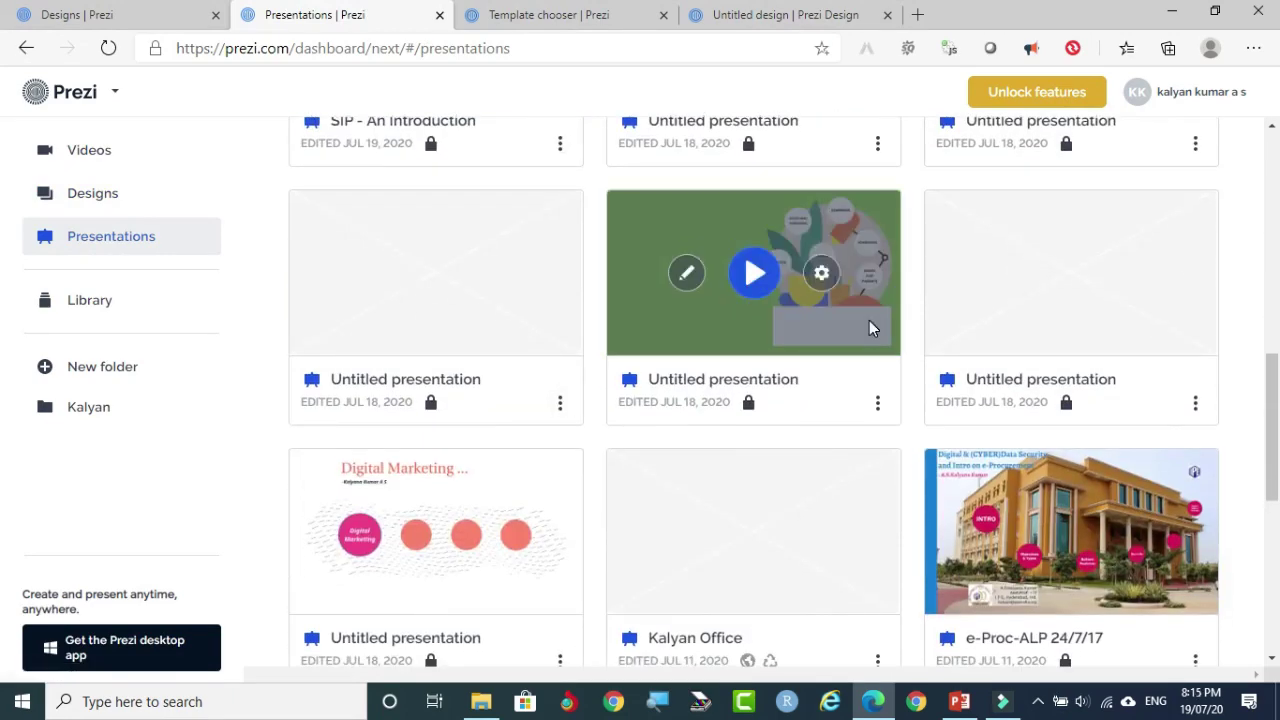
scroll(869, 320, up, 4)
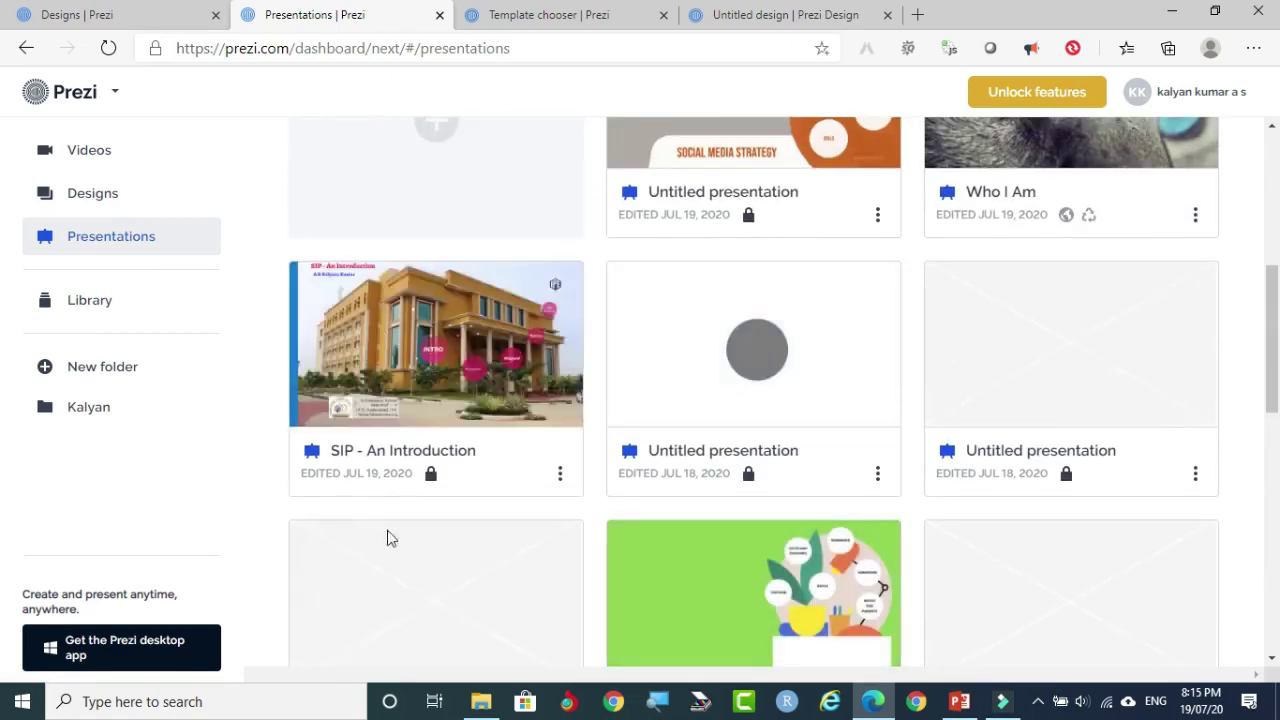
mouse_move(443, 362)
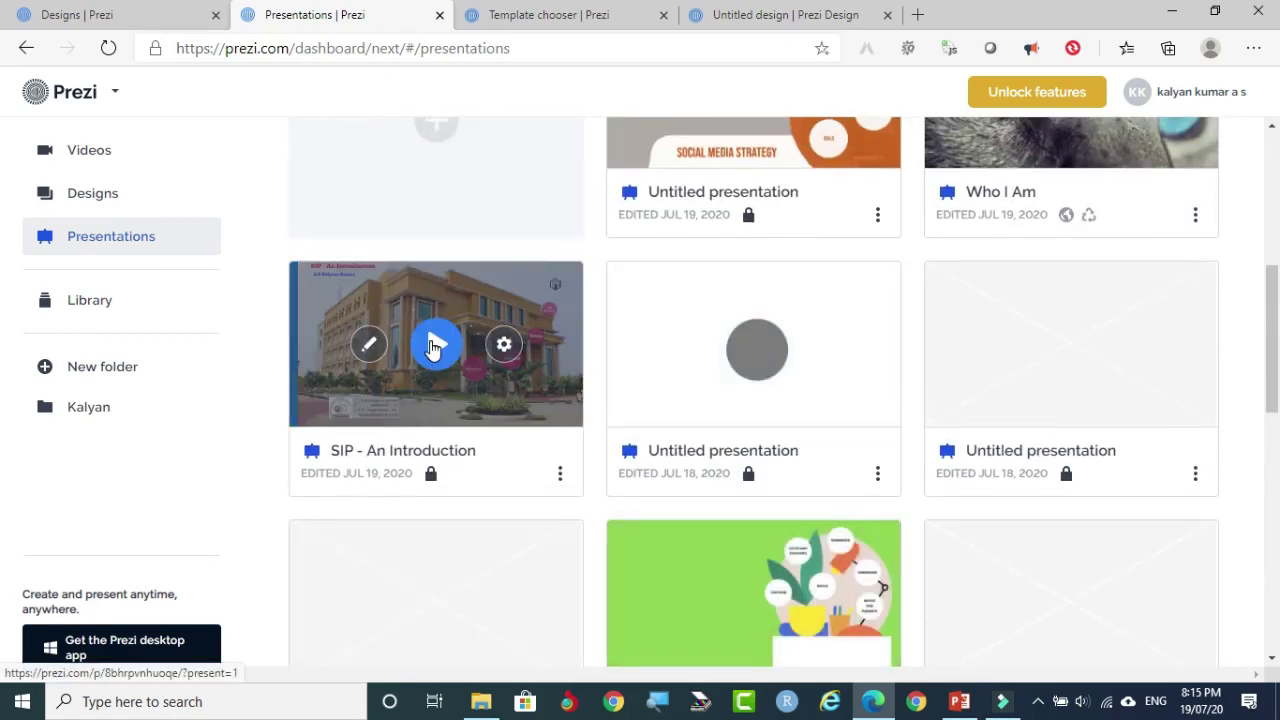
click(434, 346)
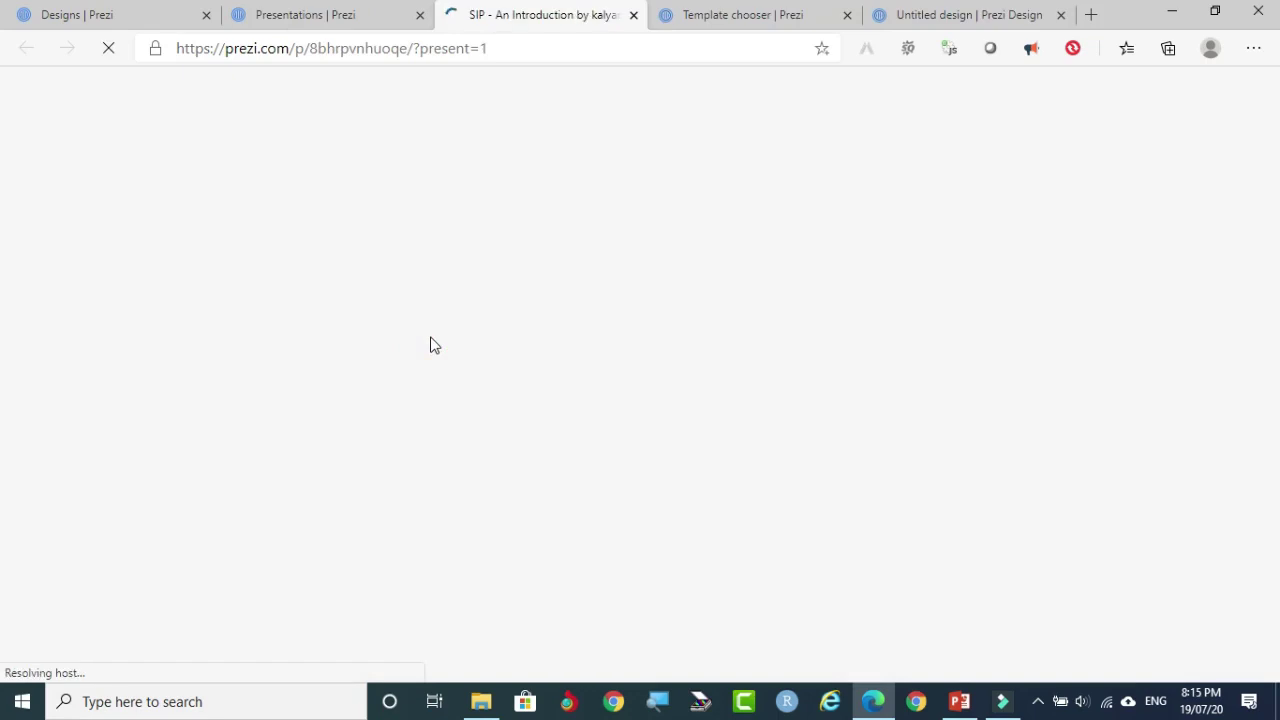
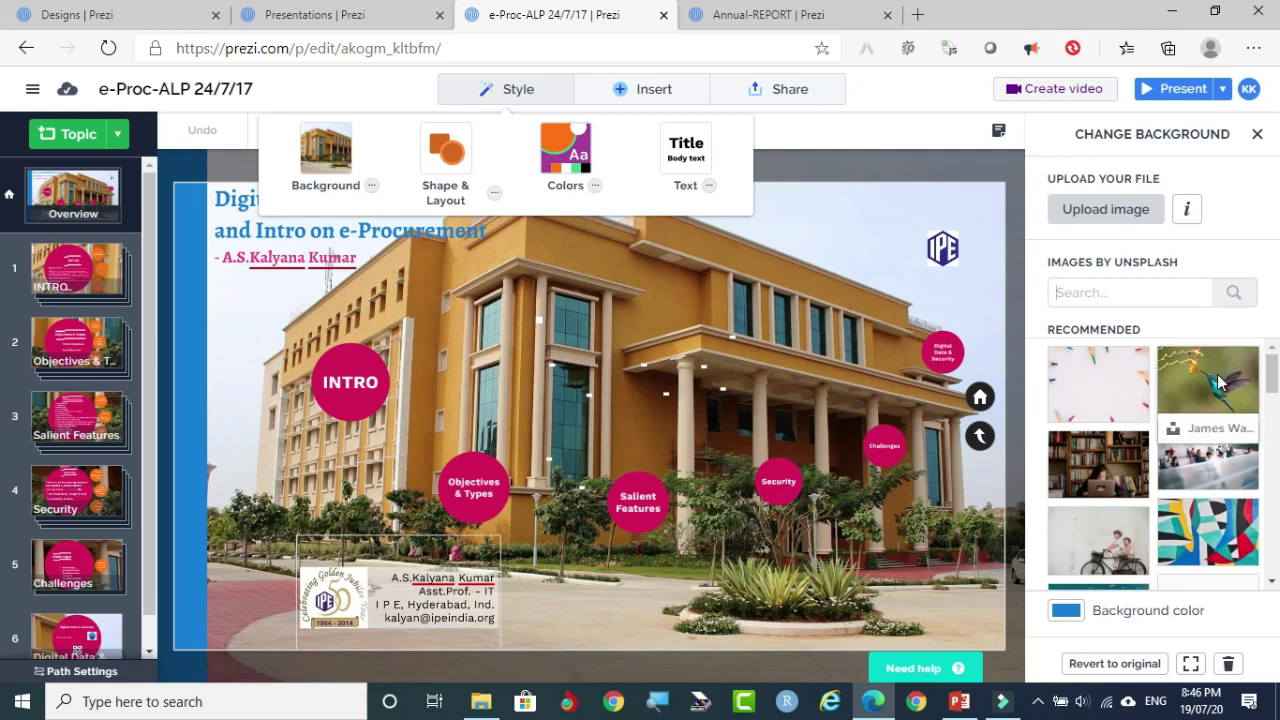
Step: Replace the e-Proc-ALP 24/7/17 presentation's background with the recommended blue image of tree branches and preview the result
drag(1276, 375, 1276, 573)
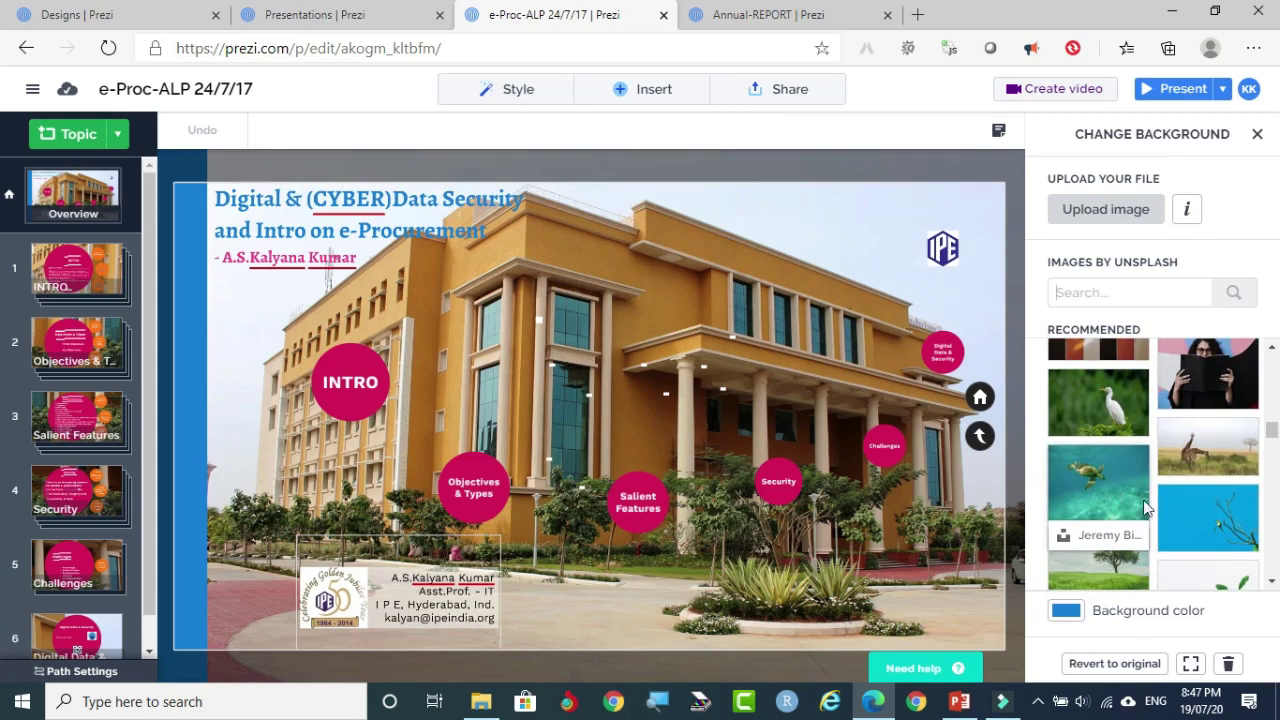
click(1185, 578)
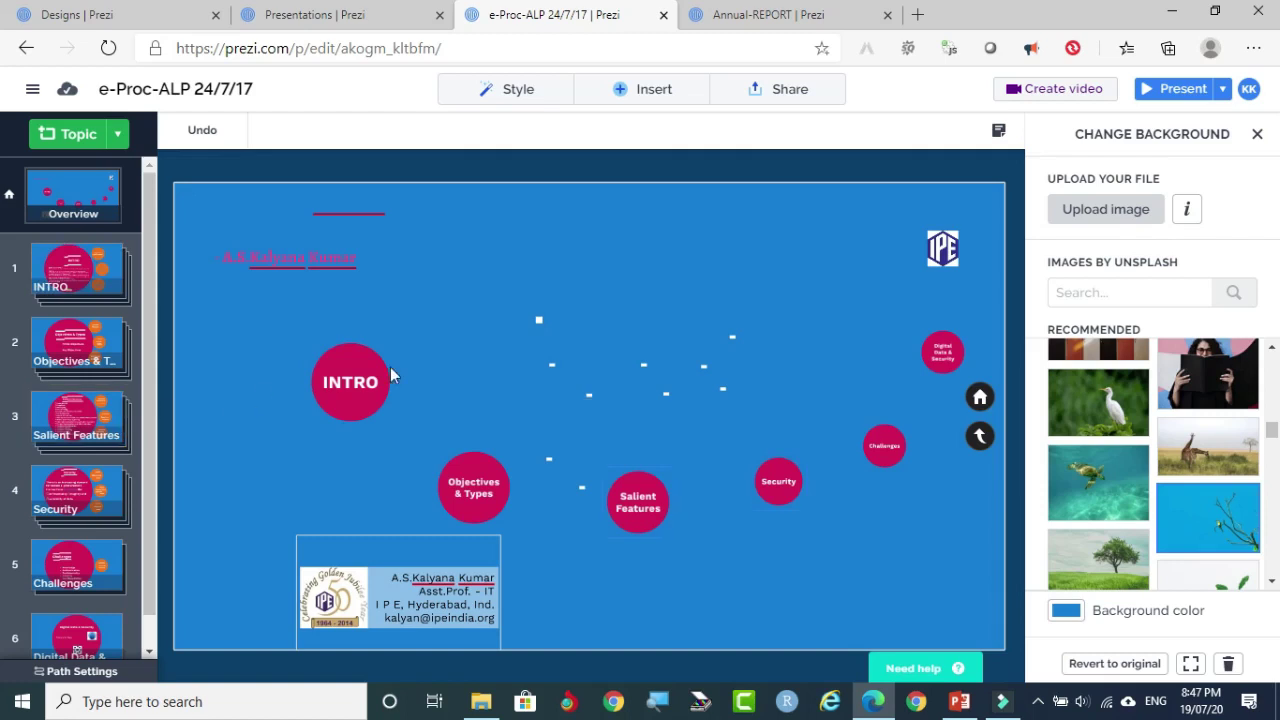
click(1170, 532)
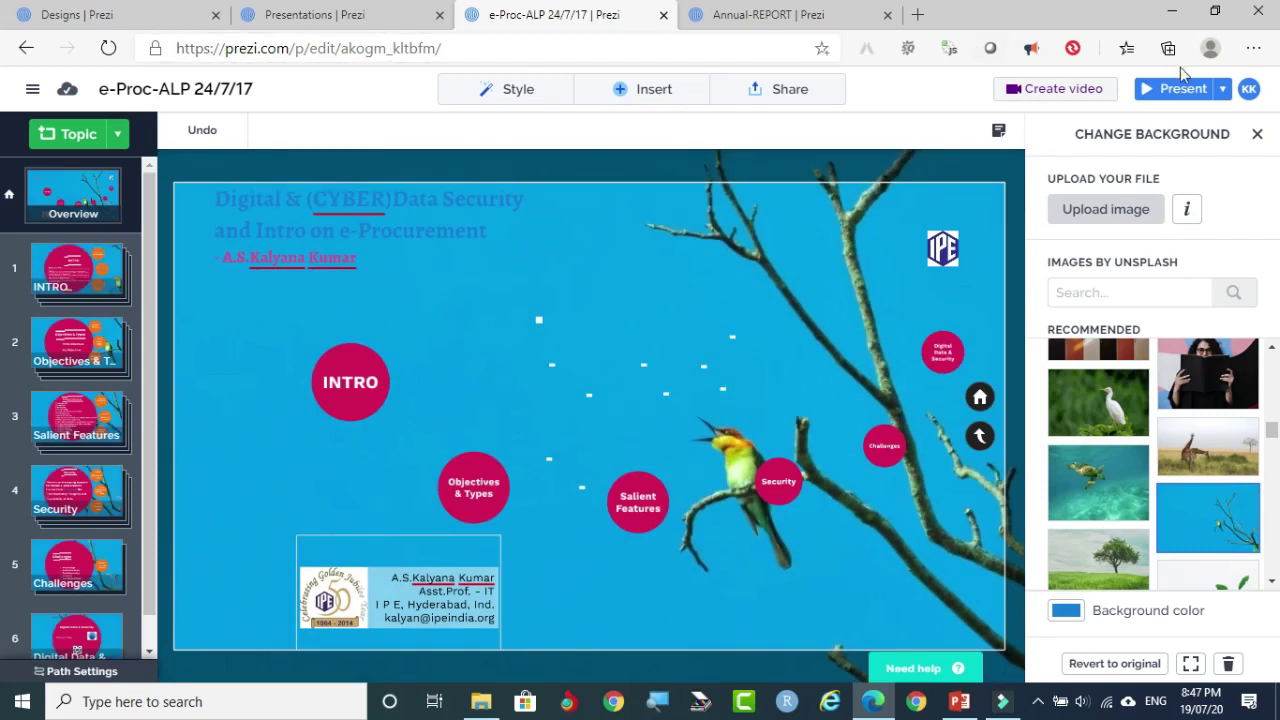
click(1224, 89)
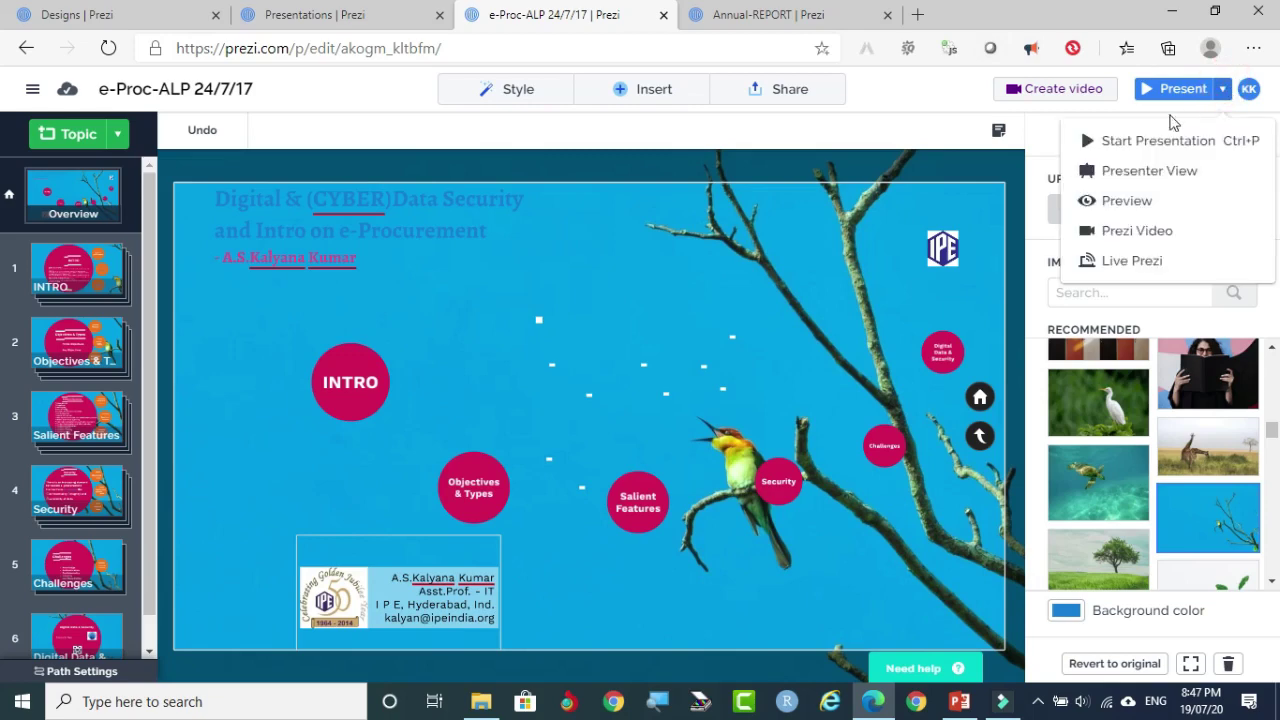
click(1128, 202)
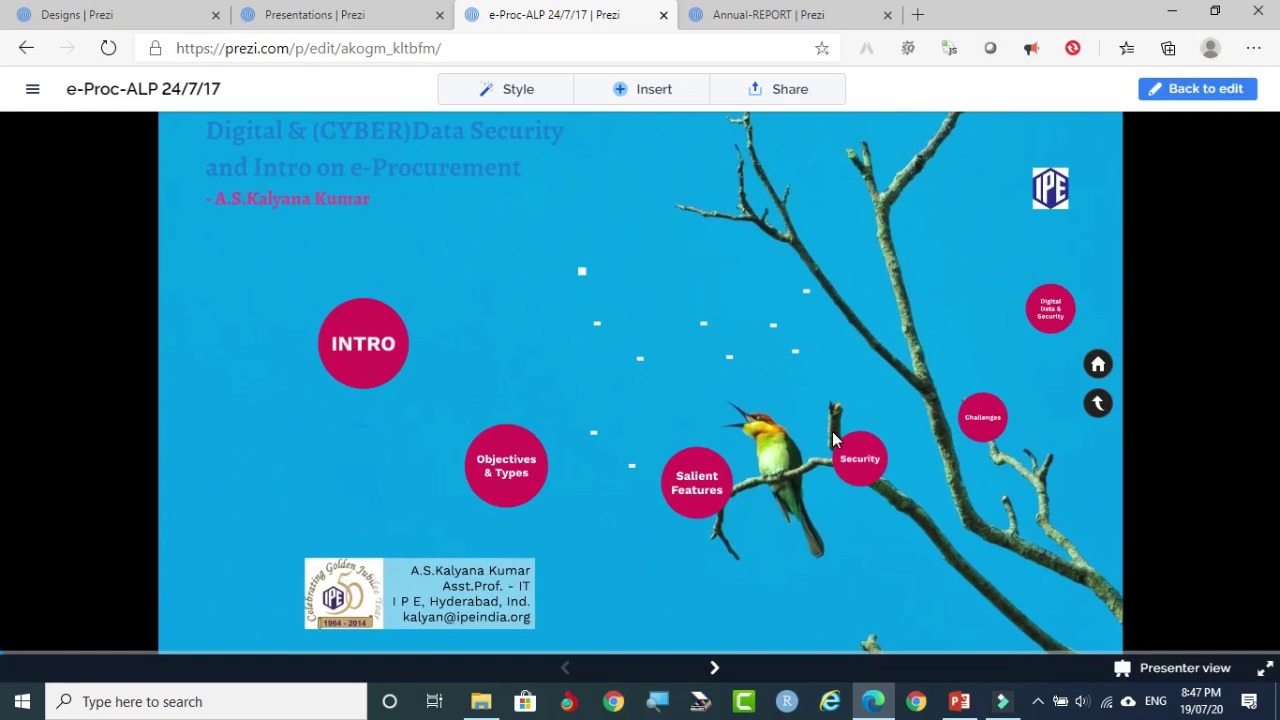
Step: Exit the preview of the e-Proc-ALP 24/7/17 presentation and undo the last background change
click(1226, 89)
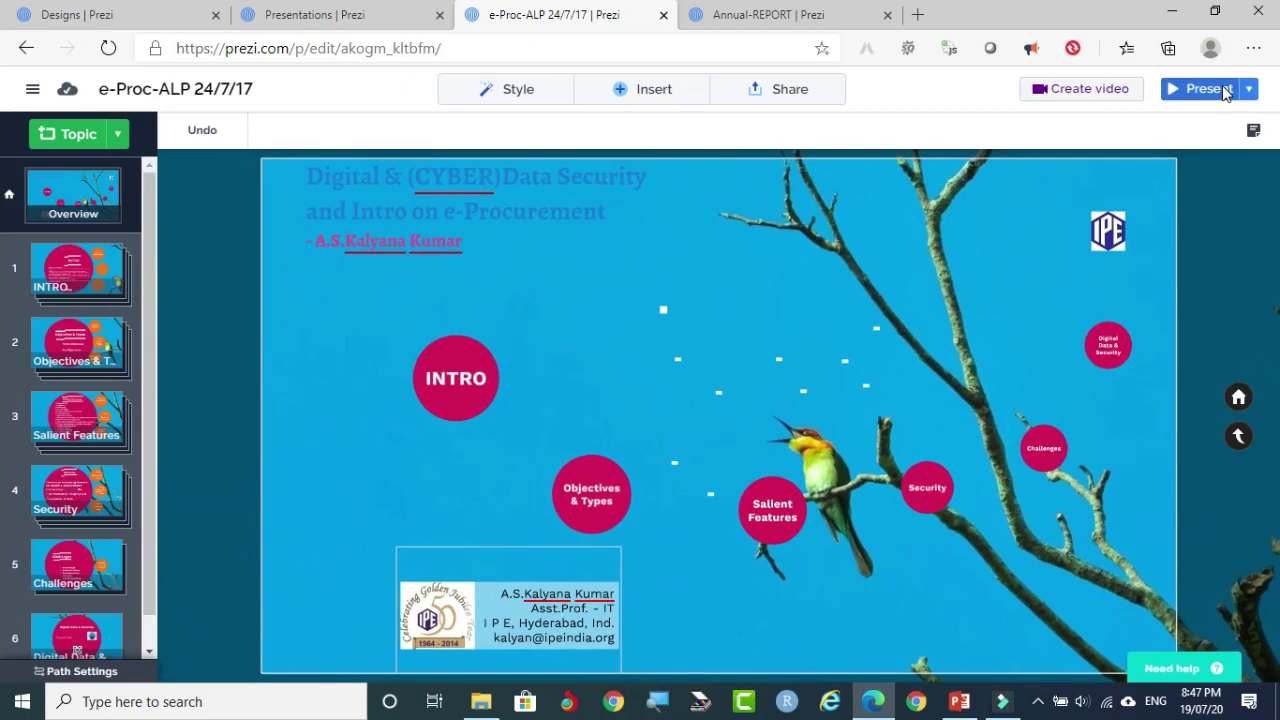
click(210, 132)
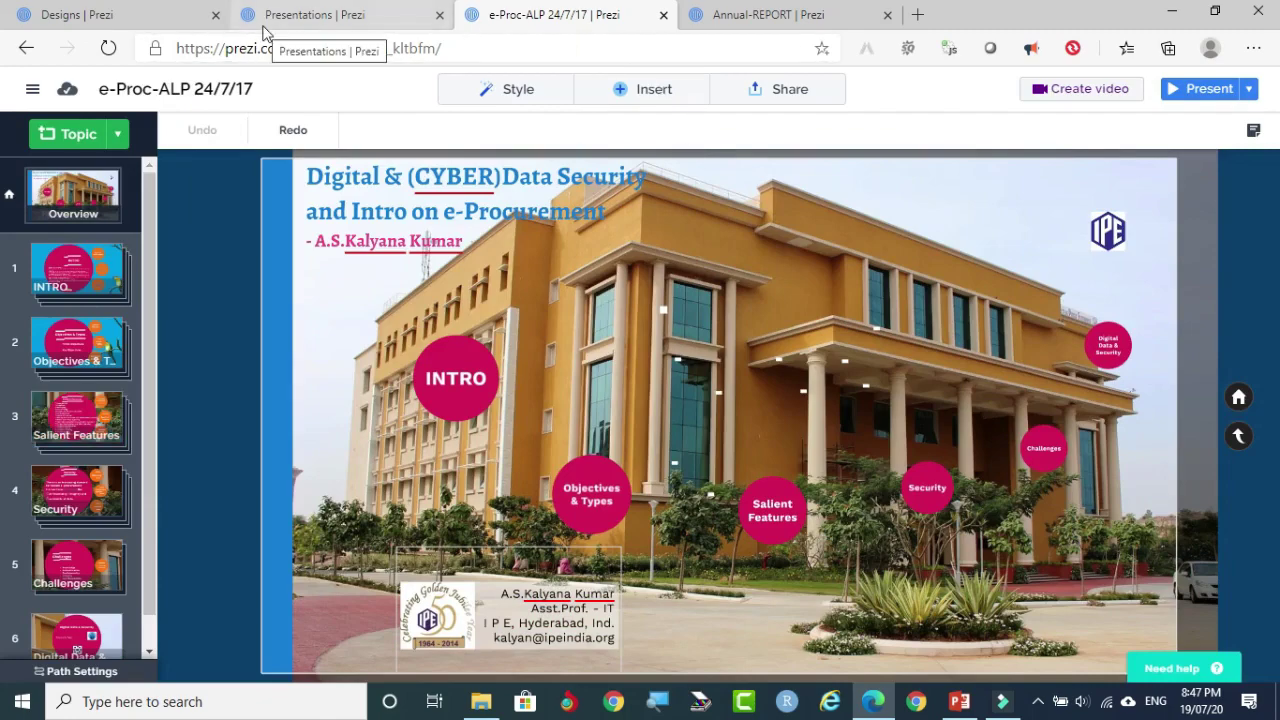
Step: Return to the Presentations dashboard, then look over the saved videos on the Videos dashboard
click(334, 16)
click(166, 22)
click(290, 18)
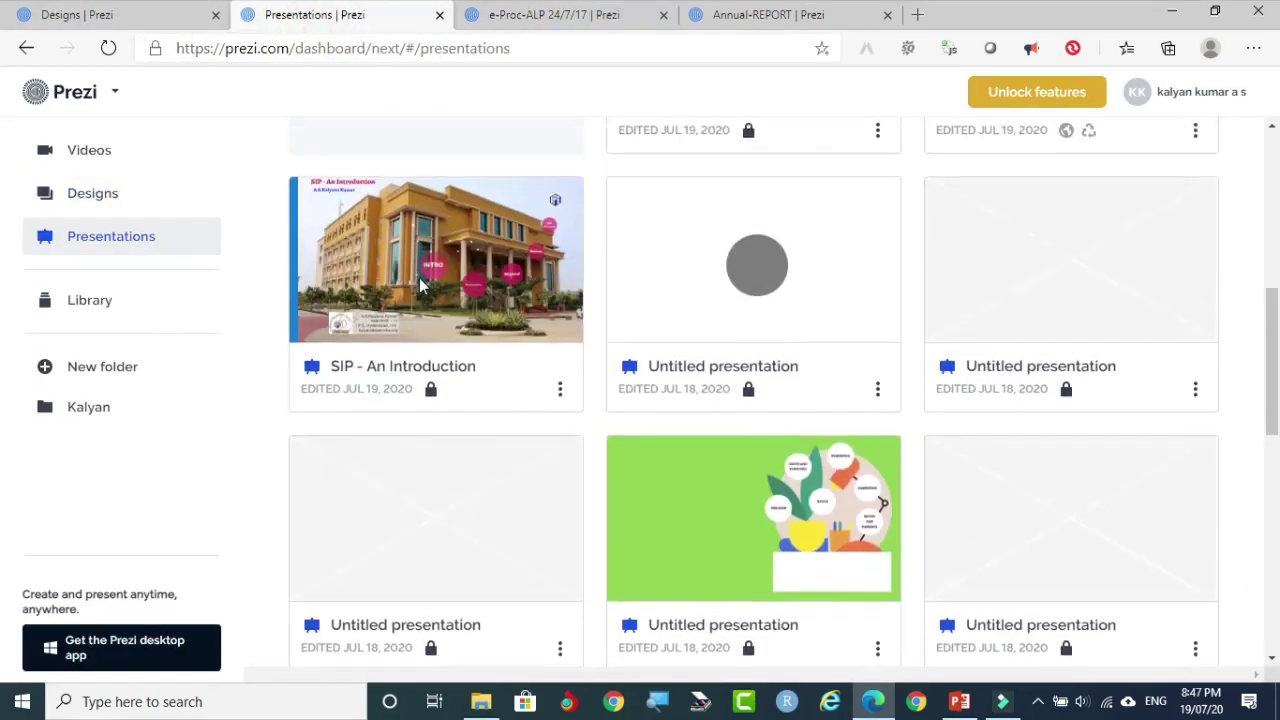
scroll(420, 284, up, 10)
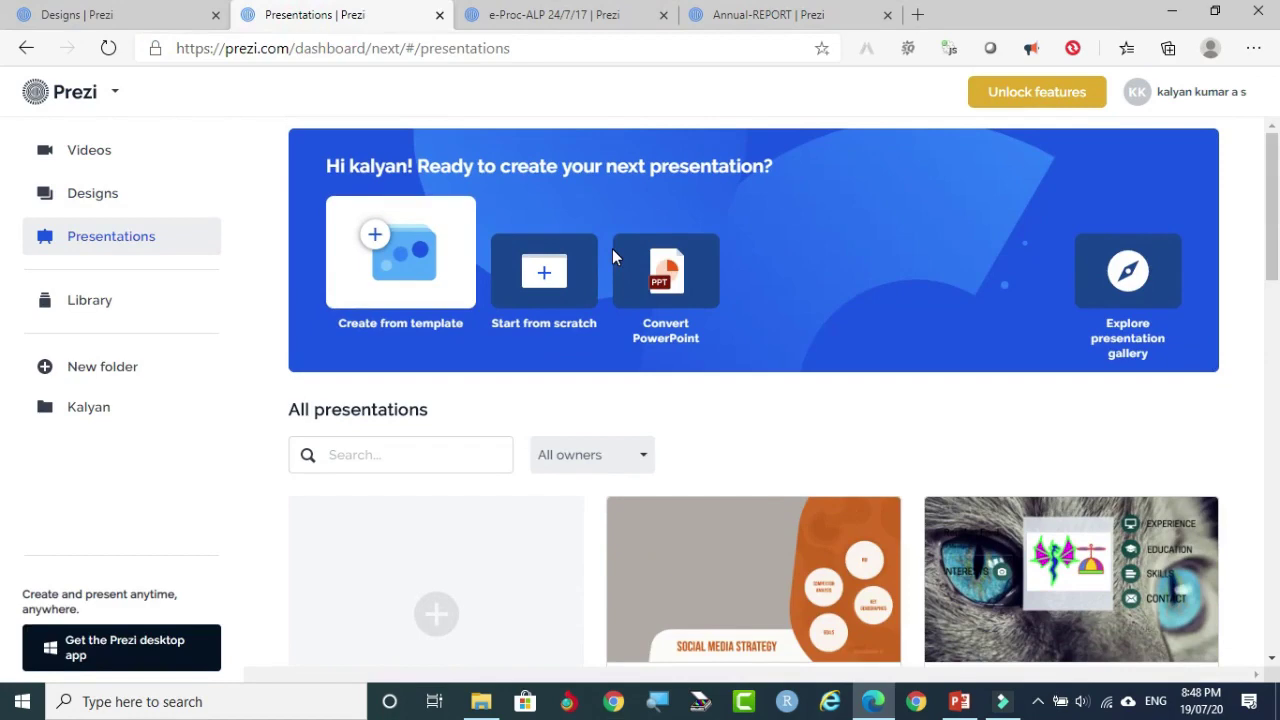
scroll(623, 260, down, 3)
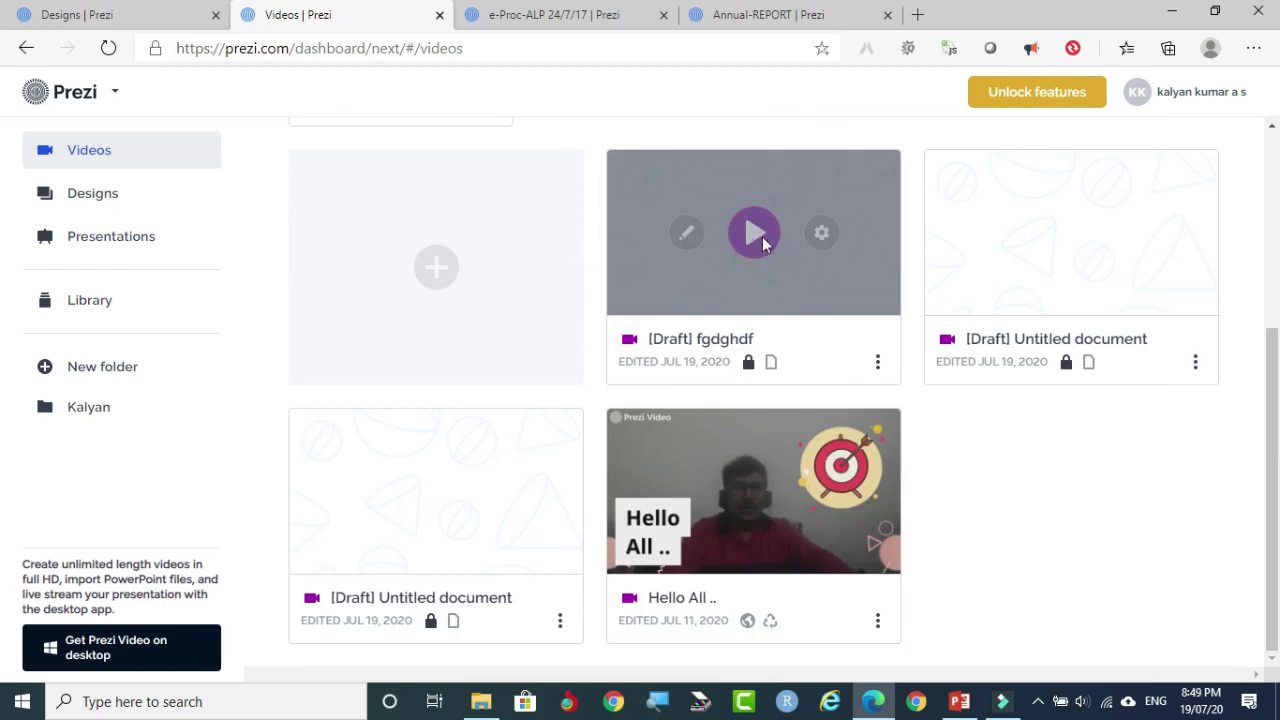
Step: Open the sharing page of the "Hello All .." video and look over its privacy, link and title details
click(878, 620)
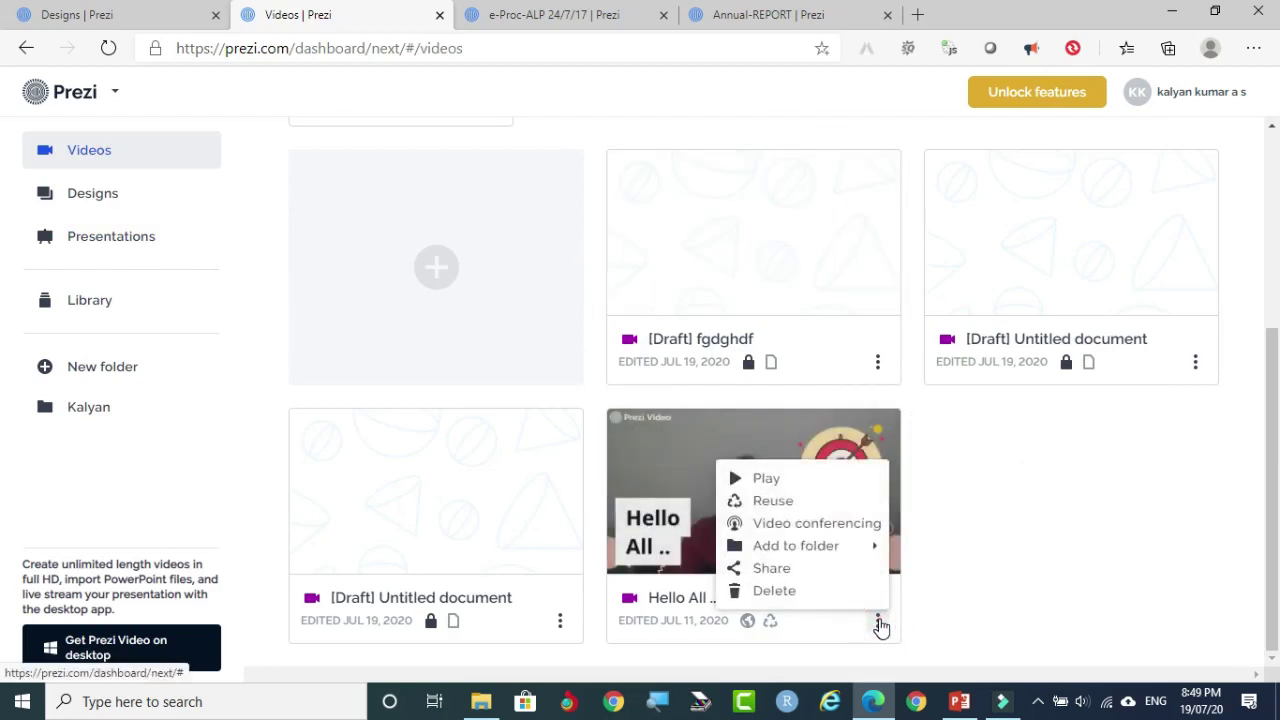
click(776, 577)
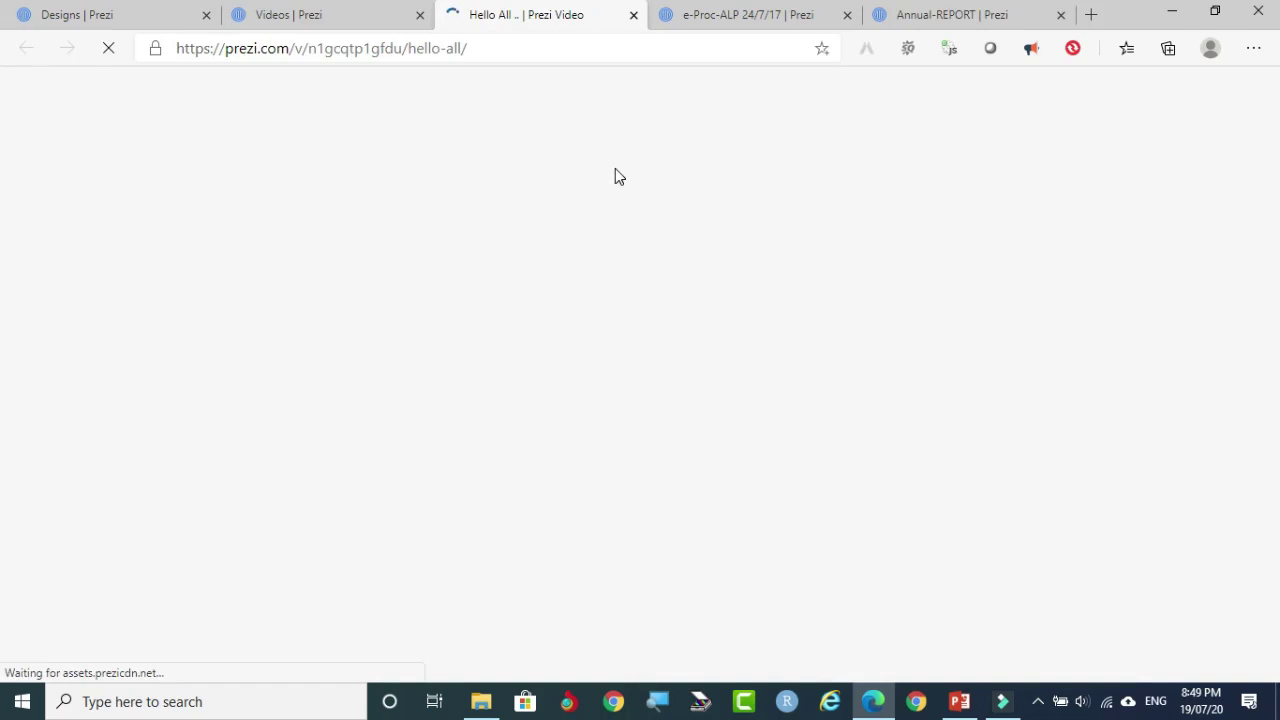
scroll(290, 385, down, 1)
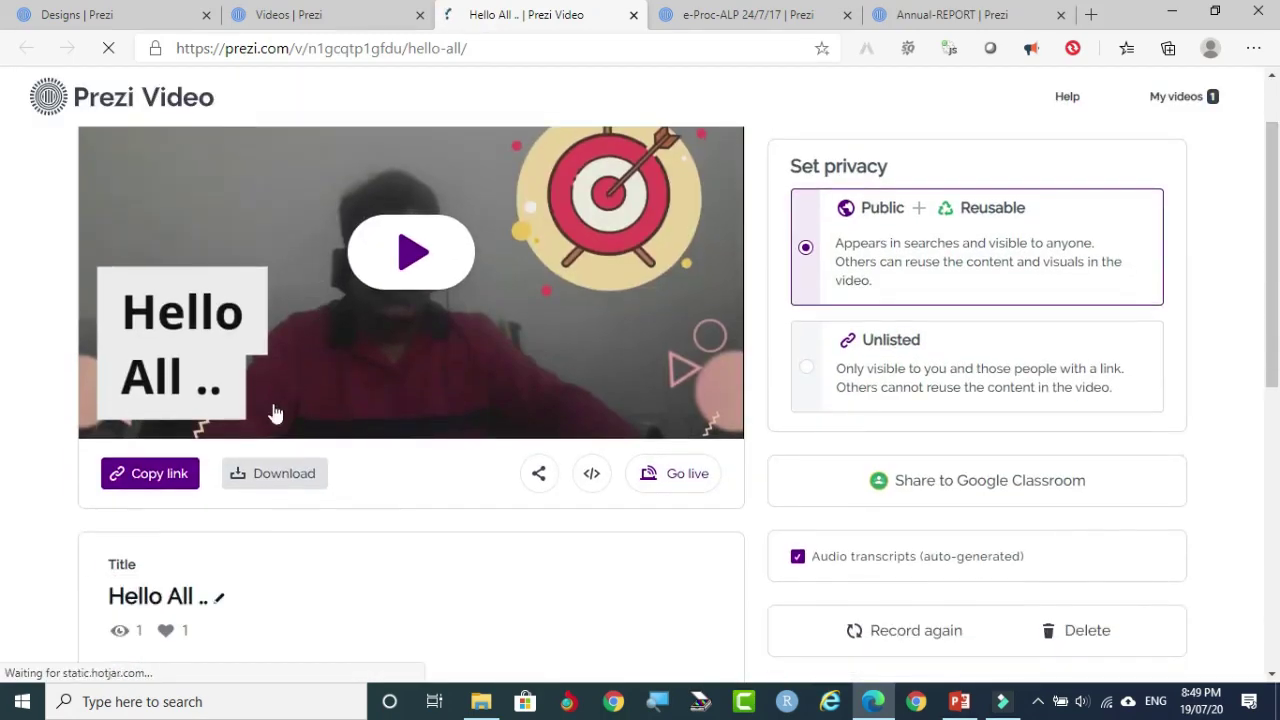
scroll(223, 537, down, 1)
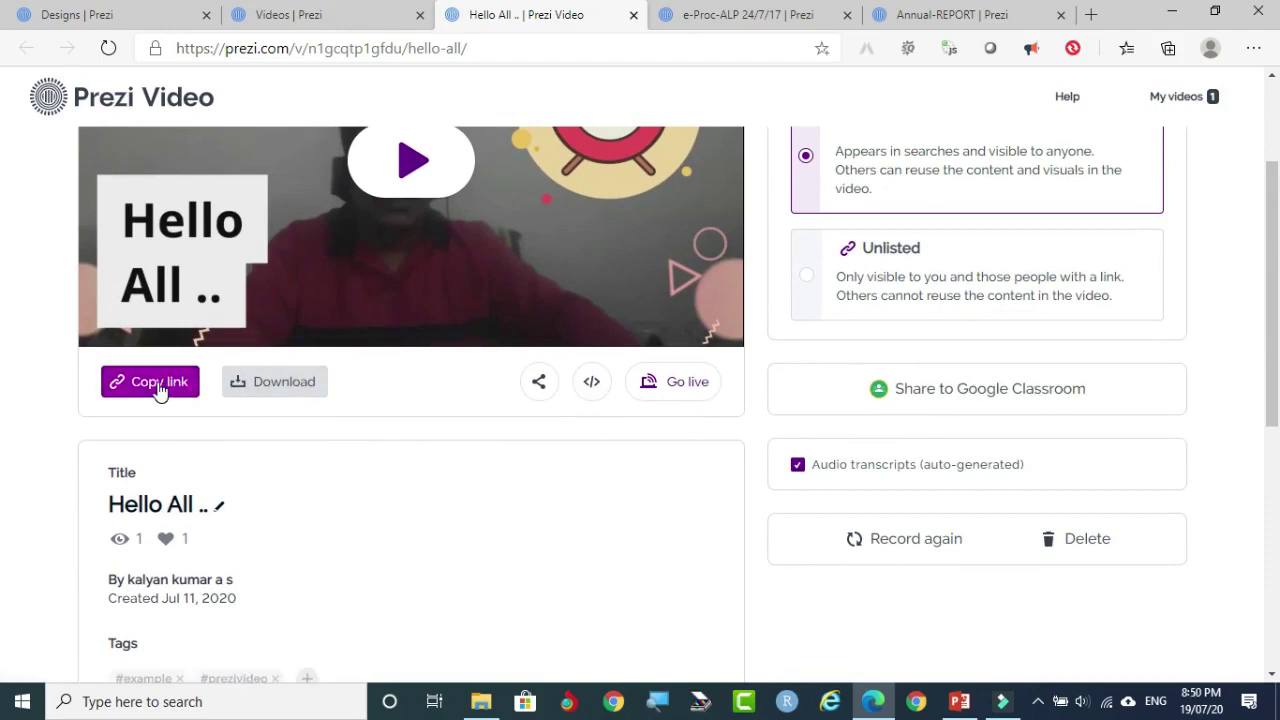
scroll(220, 462, down, 1)
scroll(218, 465, down, 3)
scroll(217, 466, up, 2)
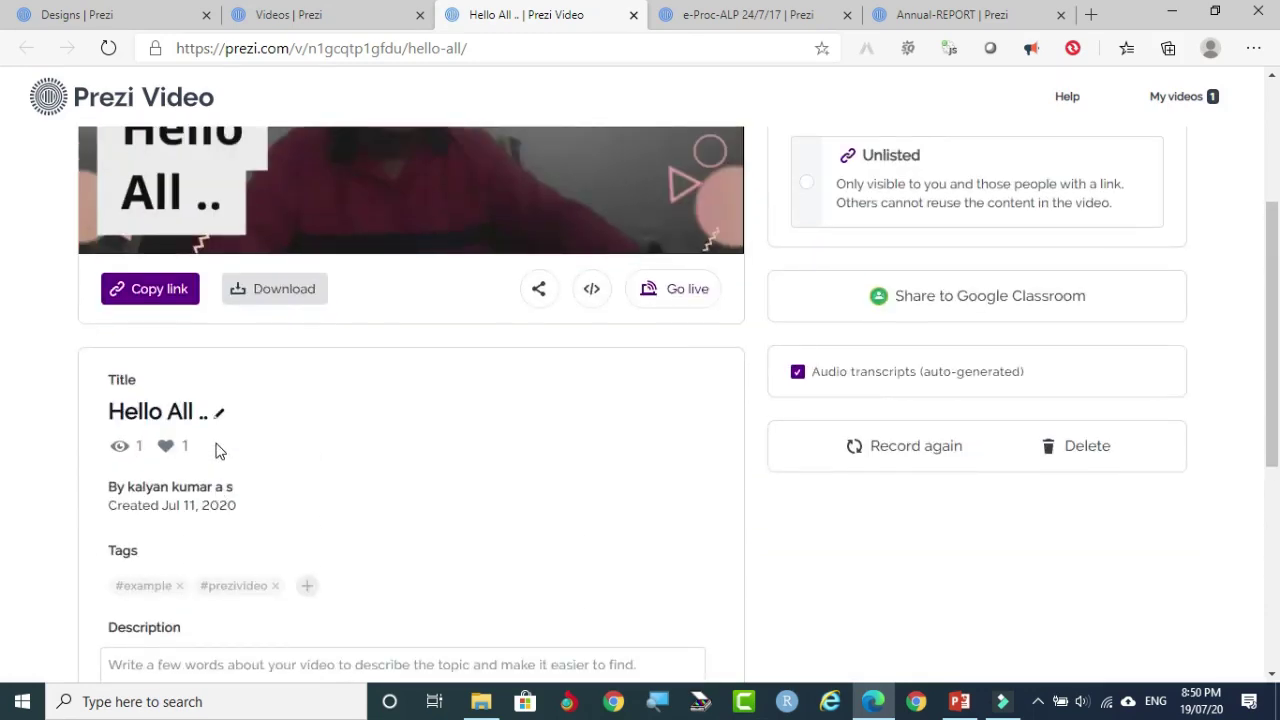
Step: Start sharing the "Hello All .." video to Google Classroom for the Learners class with the Create material action
click(538, 288)
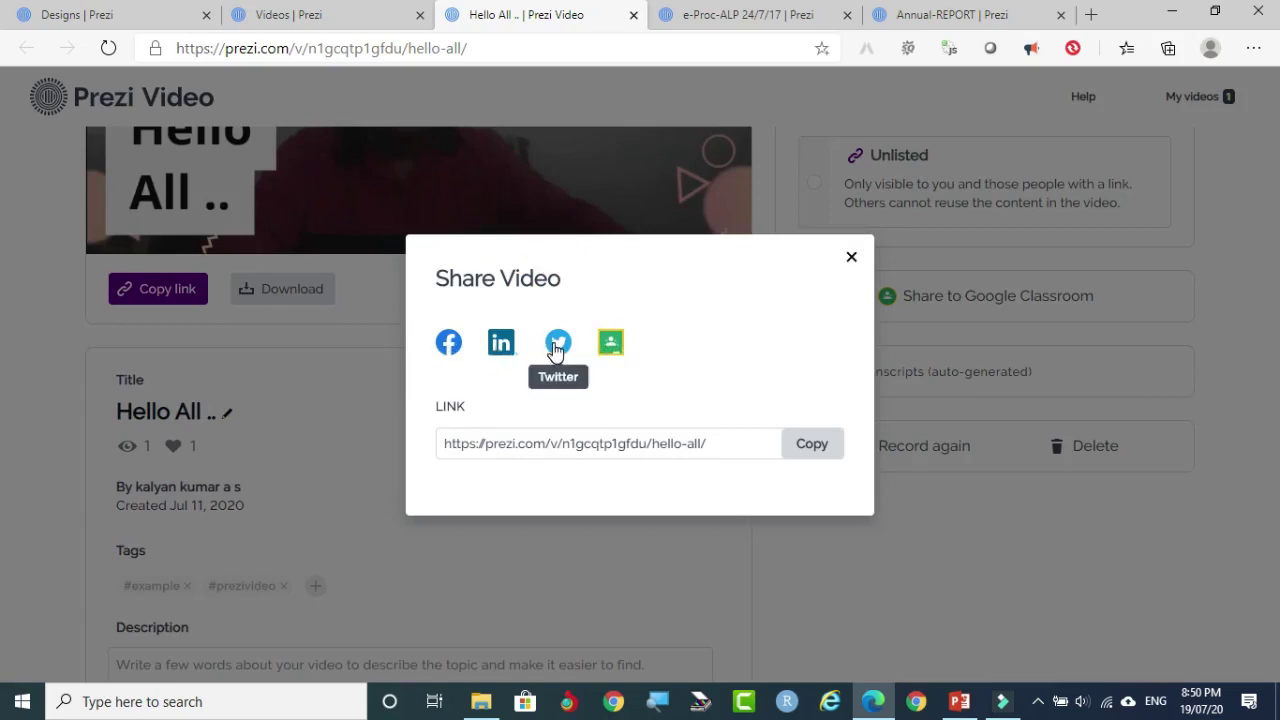
click(611, 343)
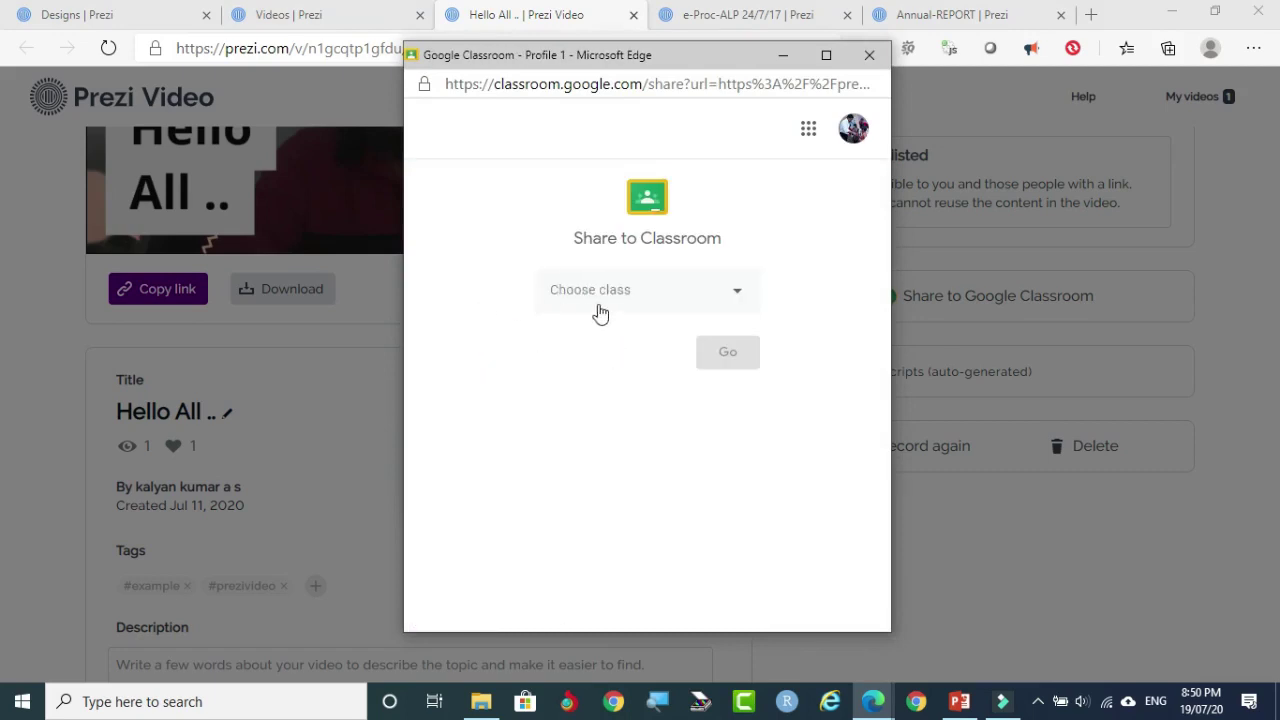
click(738, 298)
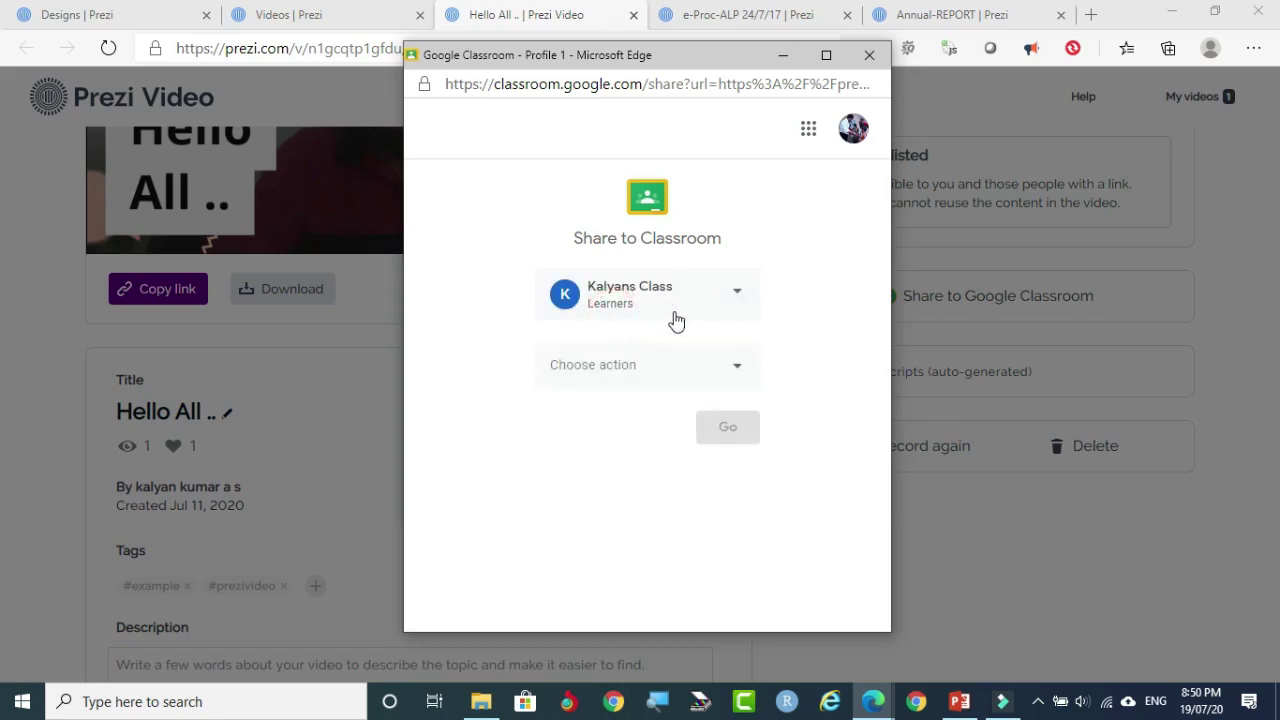
click(736, 368)
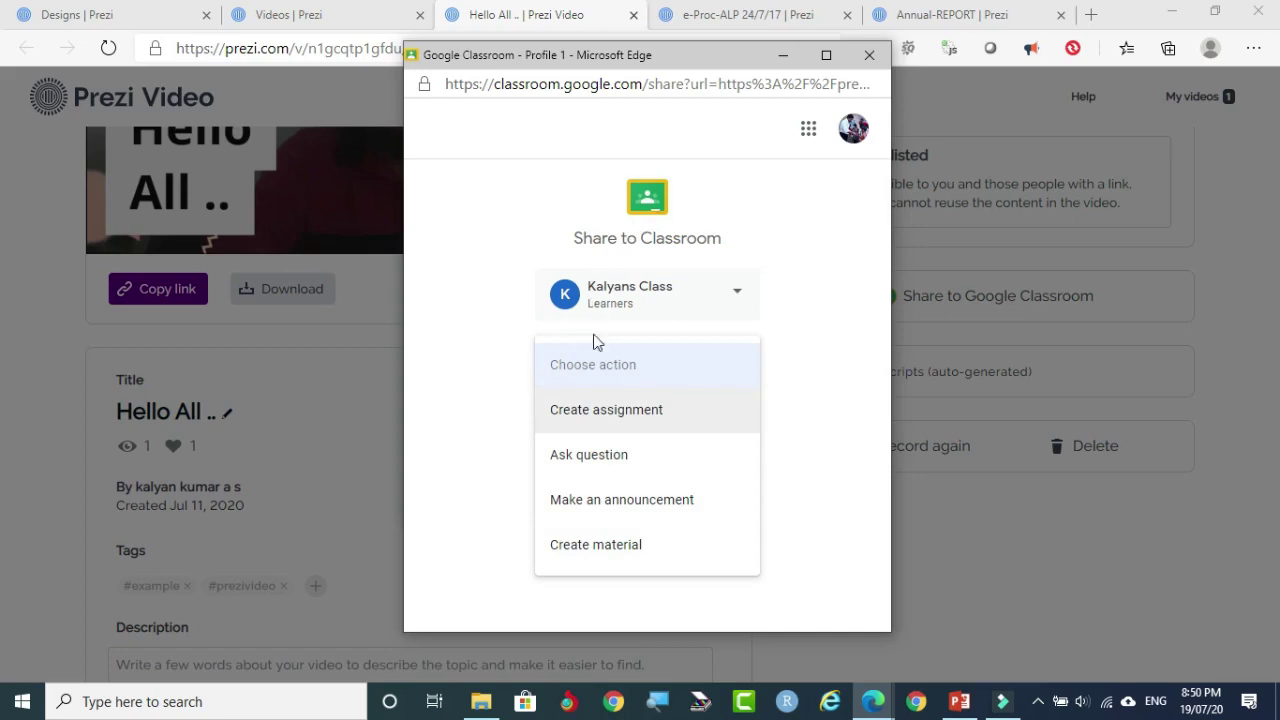
click(620, 548)
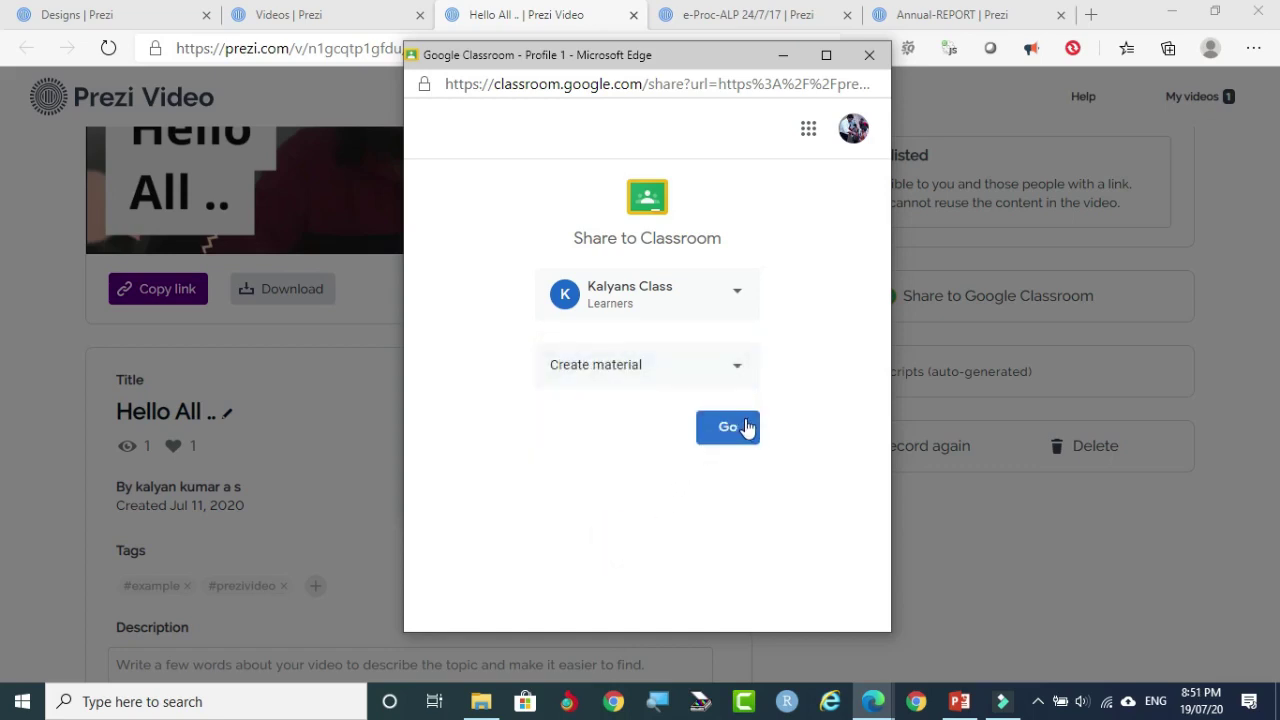
click(733, 428)
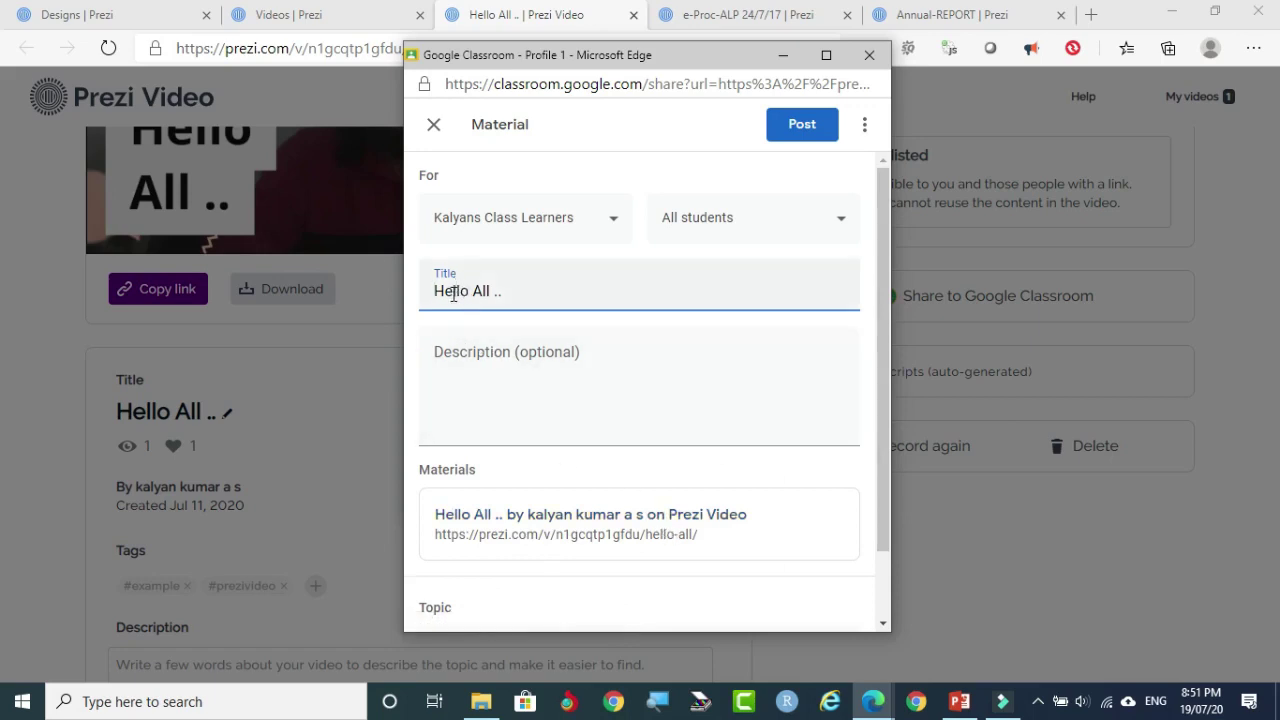
Step: Replace the material's title with "Demo Video - For your Reference"
text(V)
key(BackSpace)
text(Demo Video )
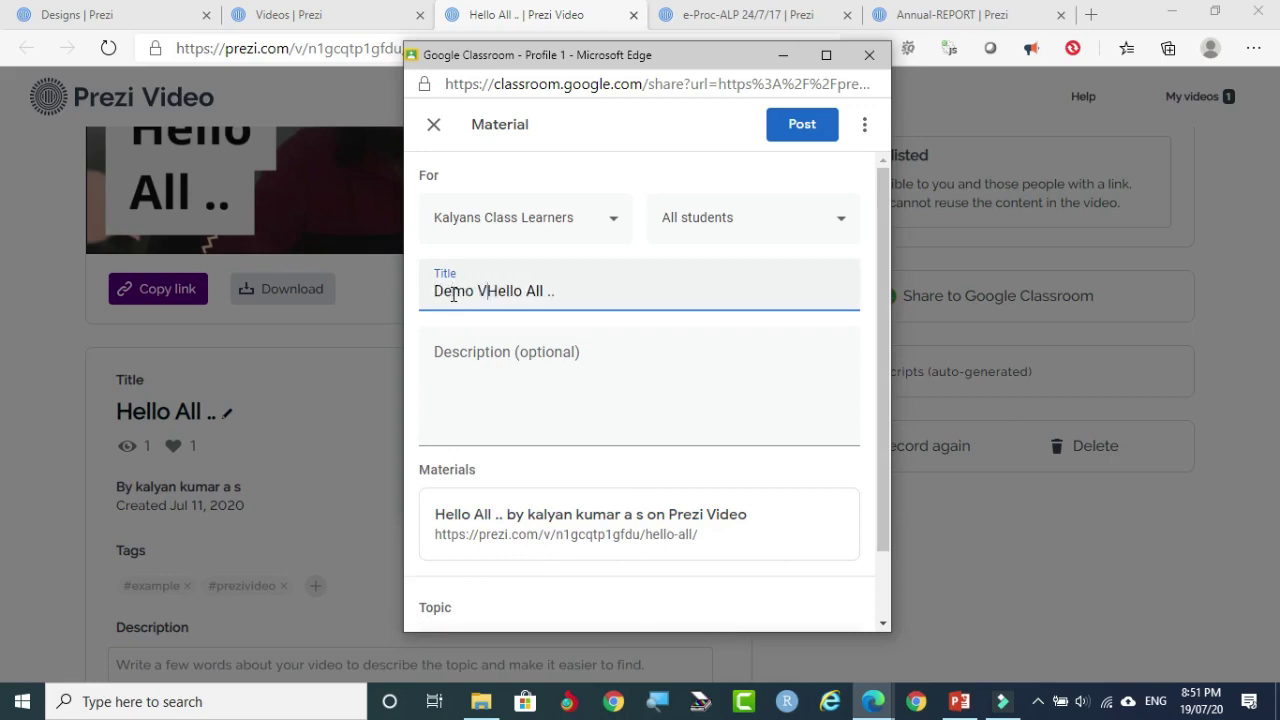
text(- )
text(For your )
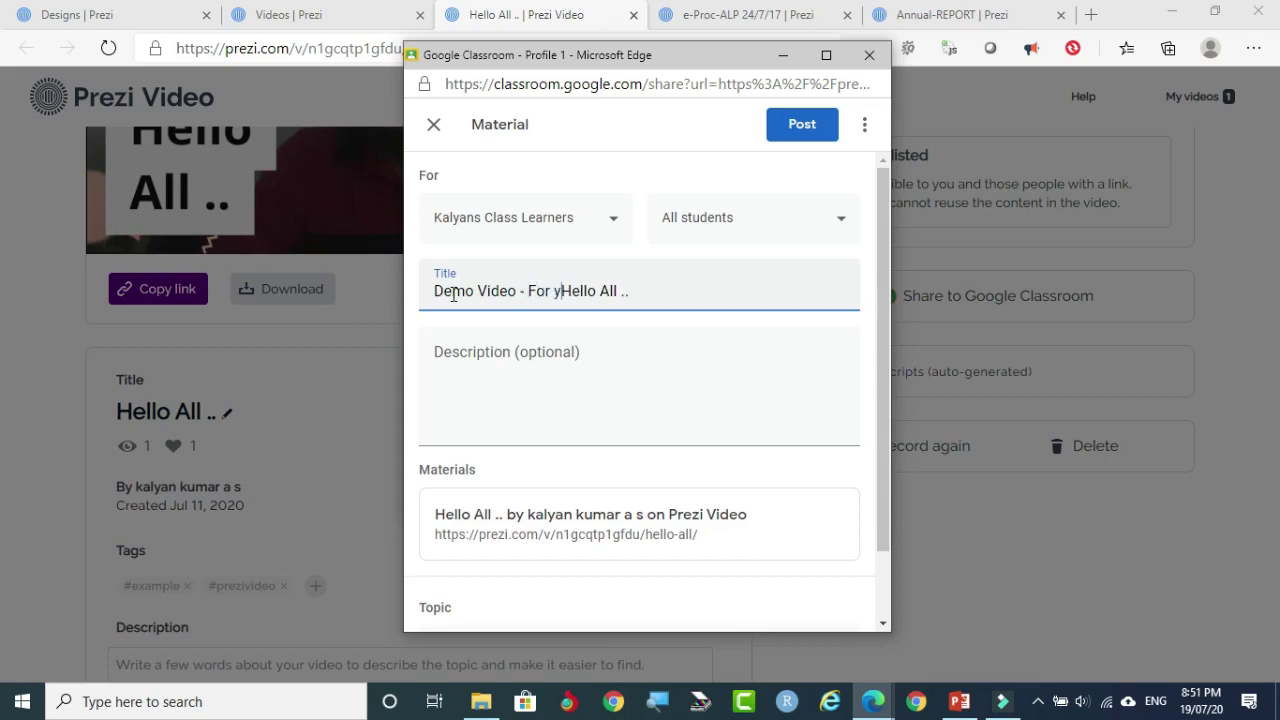
text(Referenc)
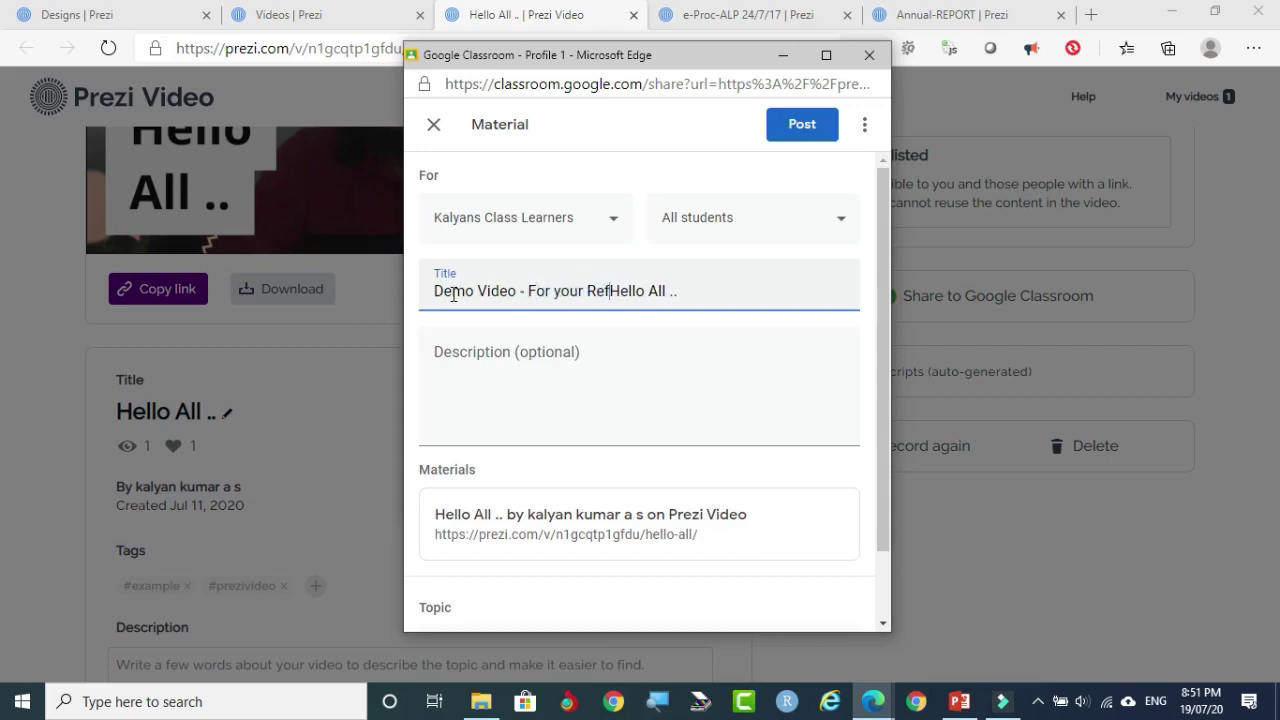
text(e)
key(Delete)
key(Delete)
key(Delete)
key(Delete)
key(Delete)
Step: Add the description "This is....." to the material and post it to the class
click(438, 348)
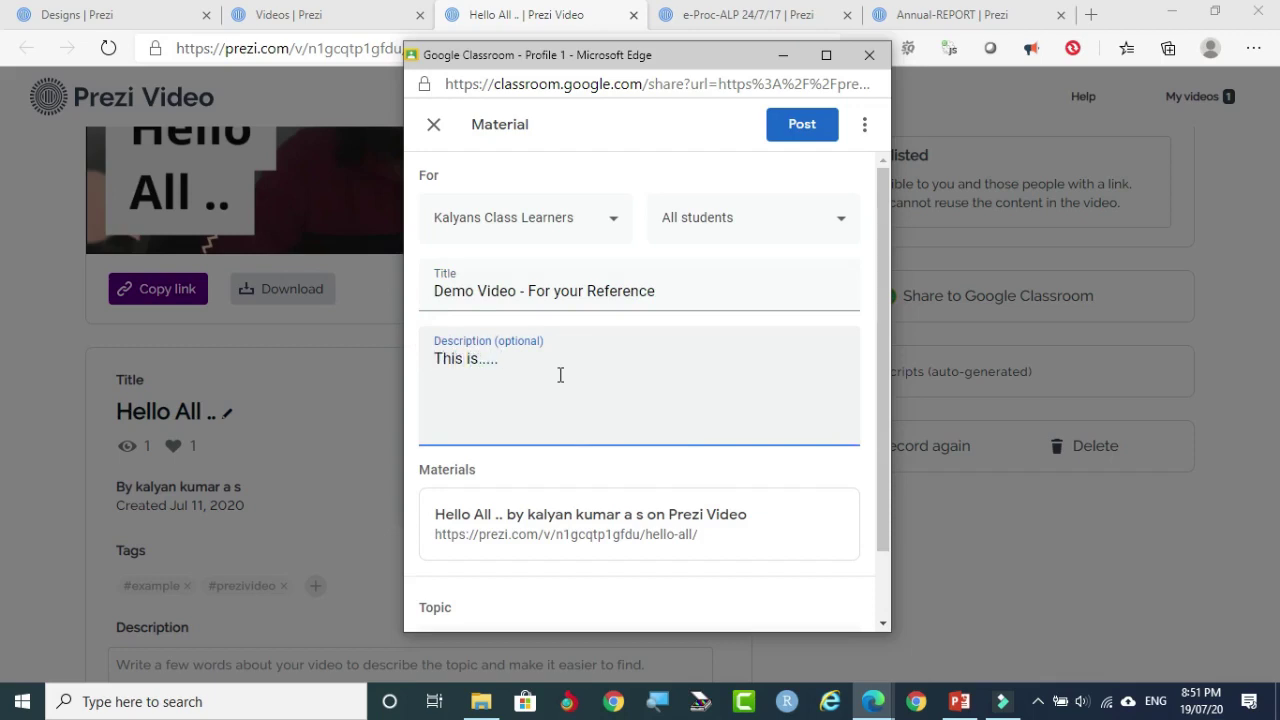
click(797, 130)
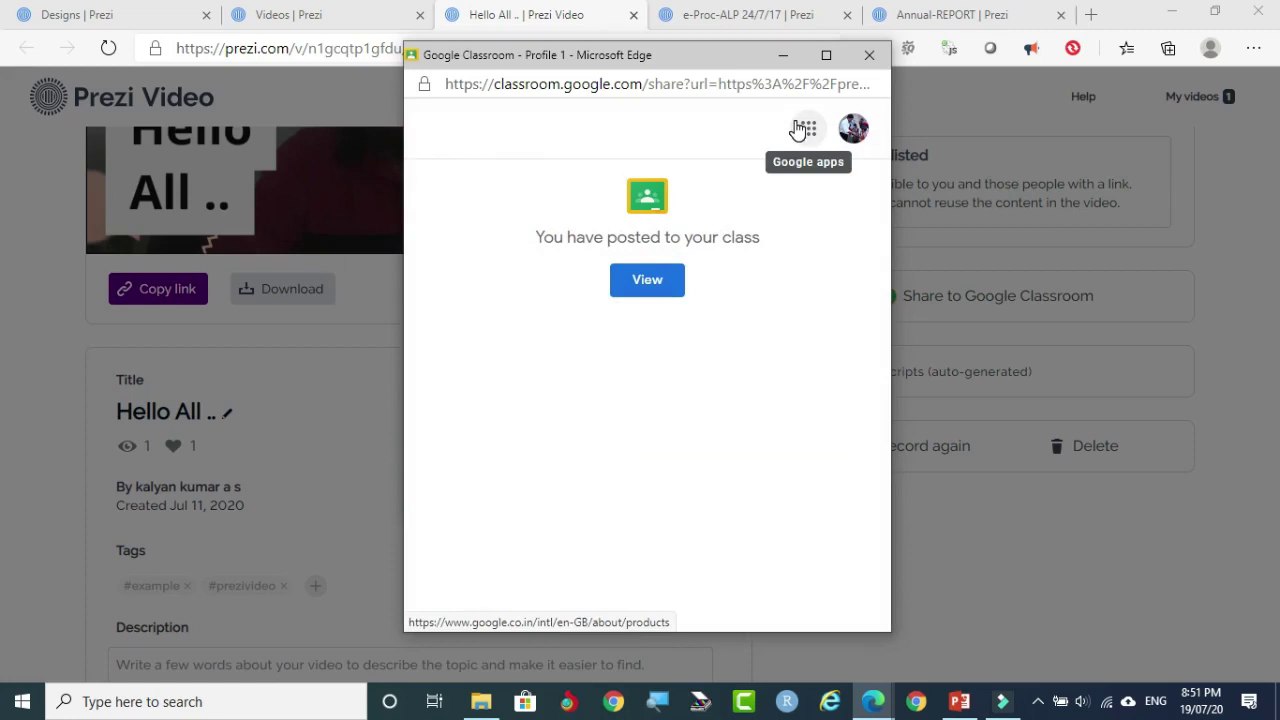
Step: View the class stream in Google Classroom and open the "Demo Video - For your Reference" material
click(648, 281)
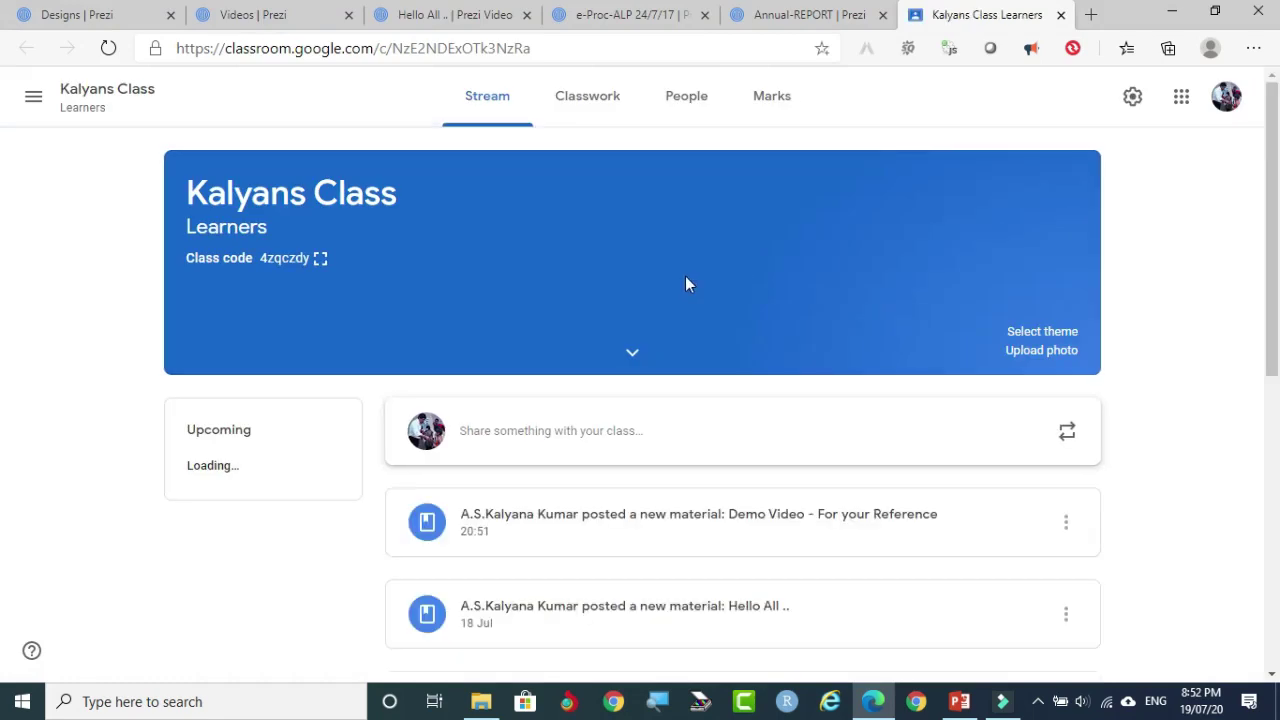
scroll(685, 284, down, 2)
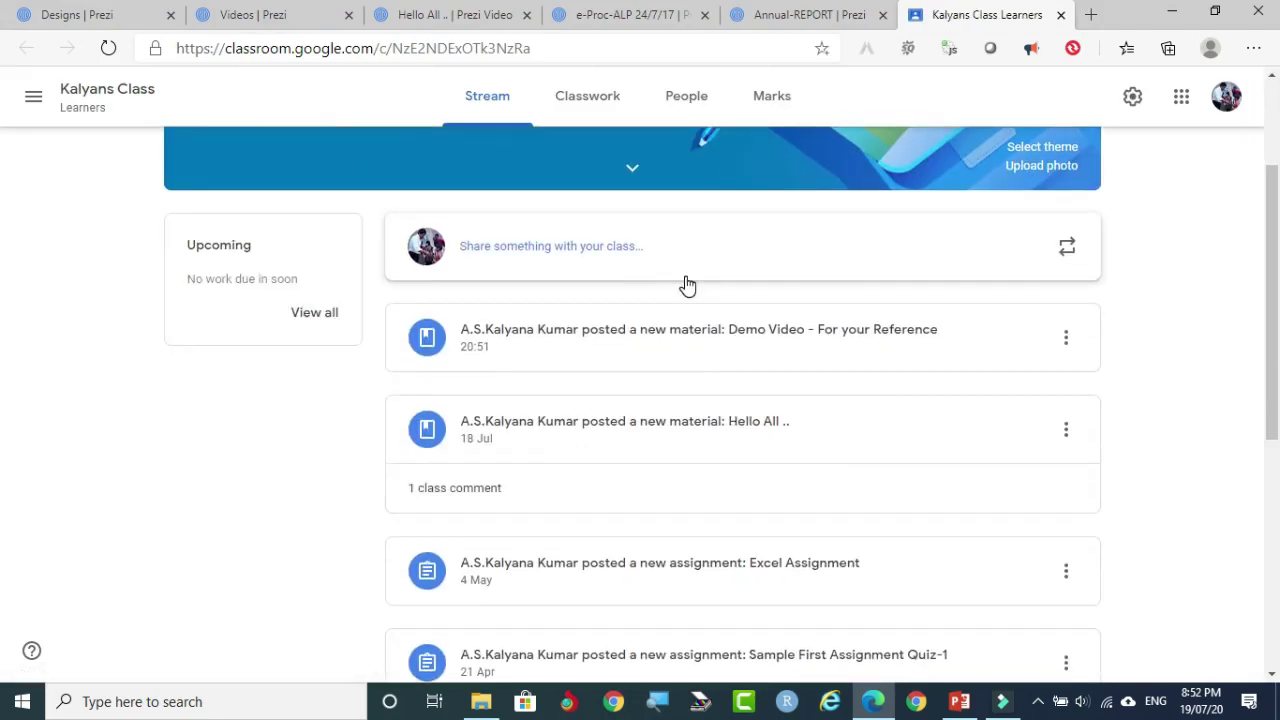
scroll(642, 246, down, 1)
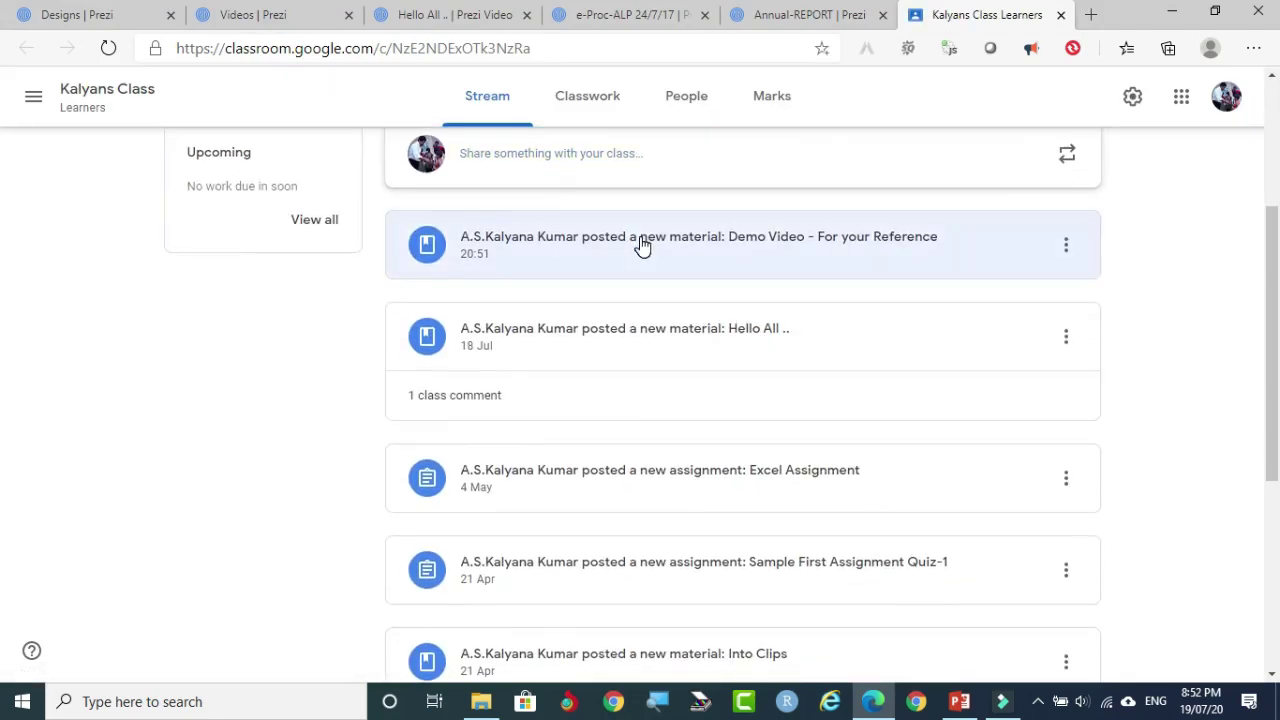
scroll(642, 246, up, 1)
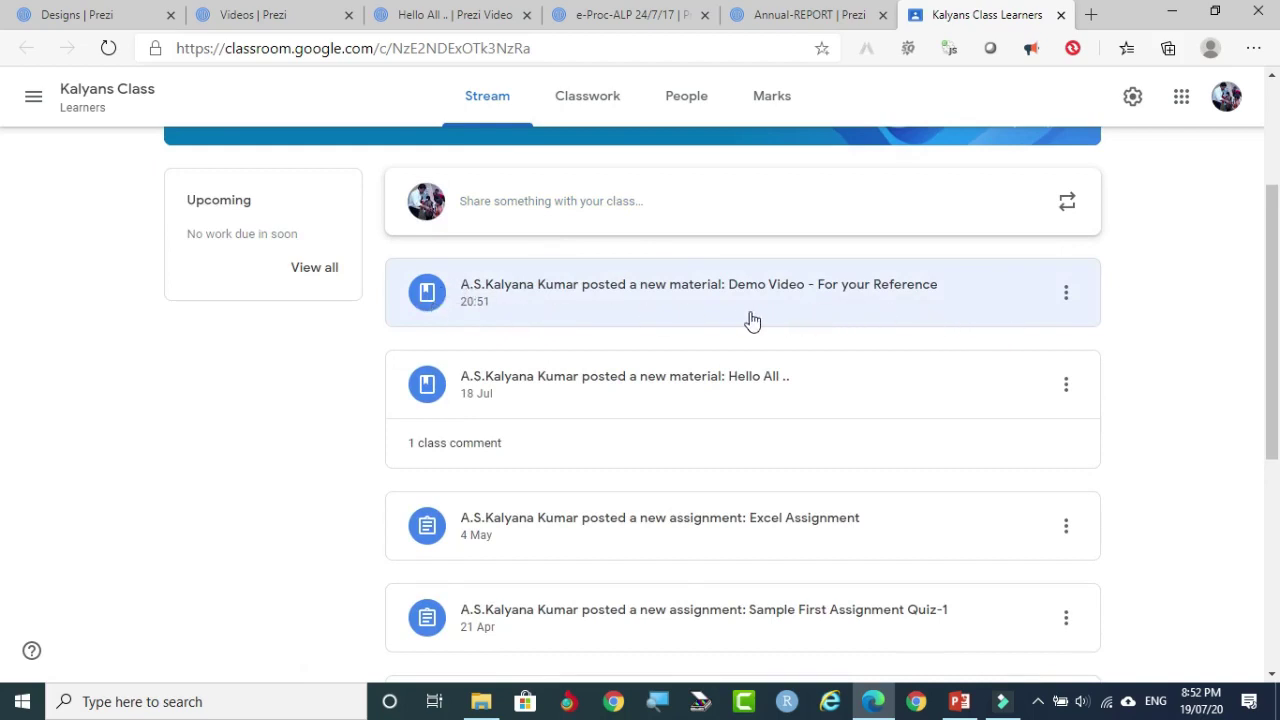
click(589, 289)
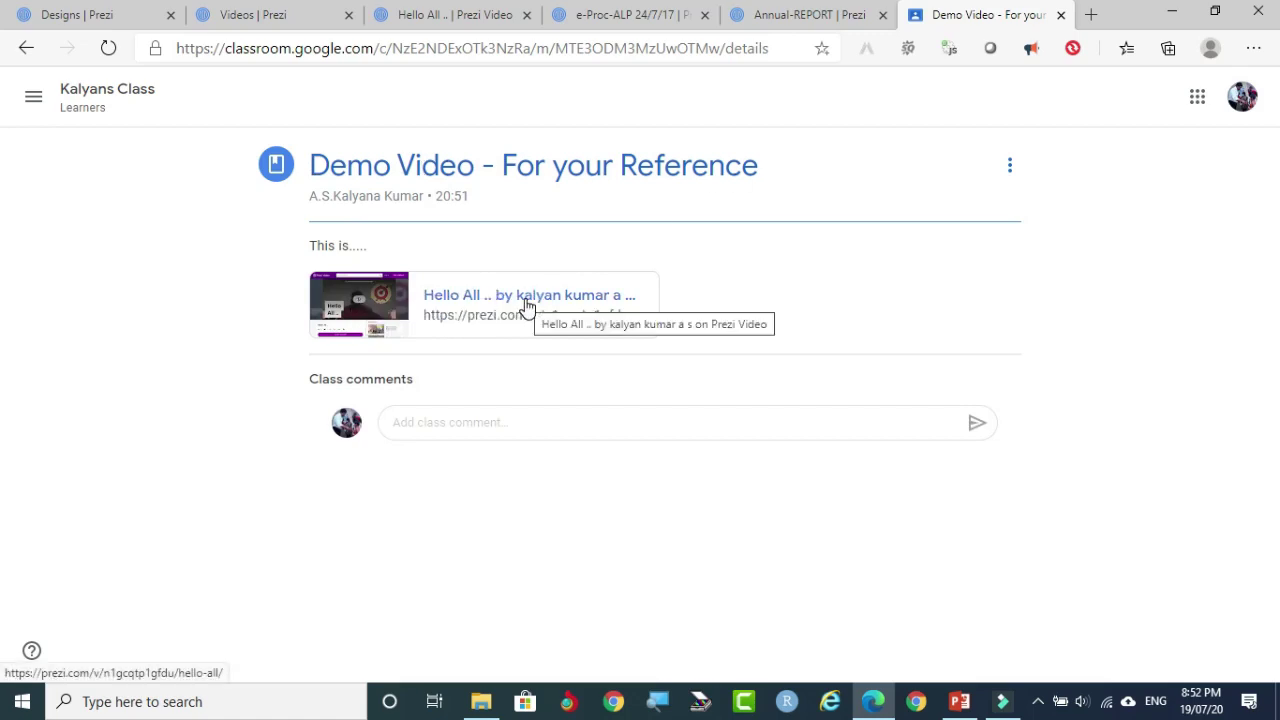
Step: Close the Google Classroom page and return to the start of Prezi's Videos dashboard
click(1061, 16)
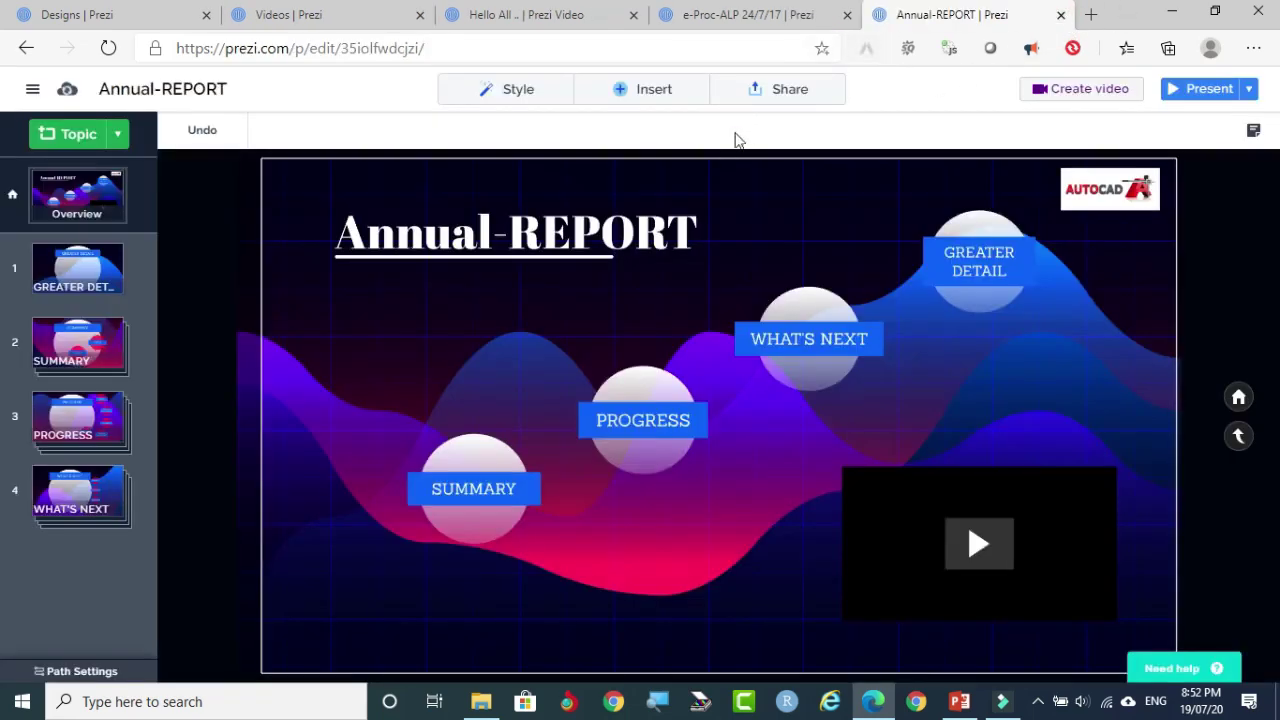
click(285, 16)
scroll(650, 280, up, 3)
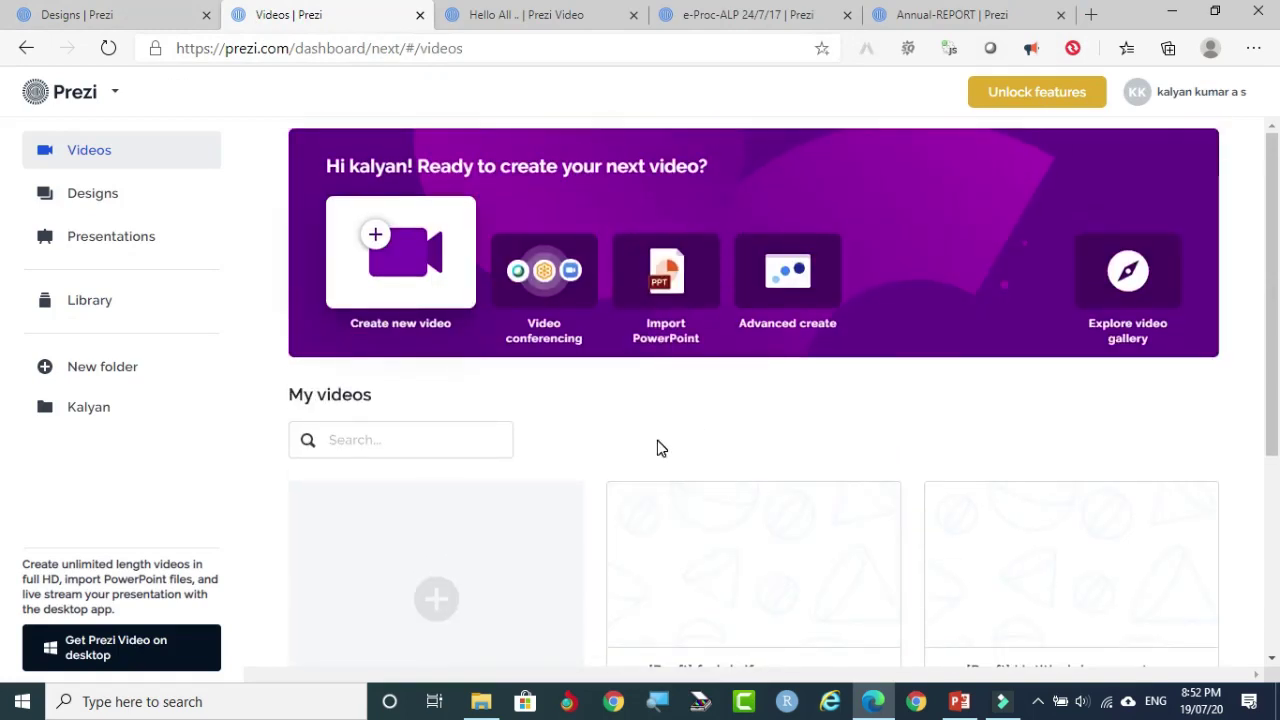